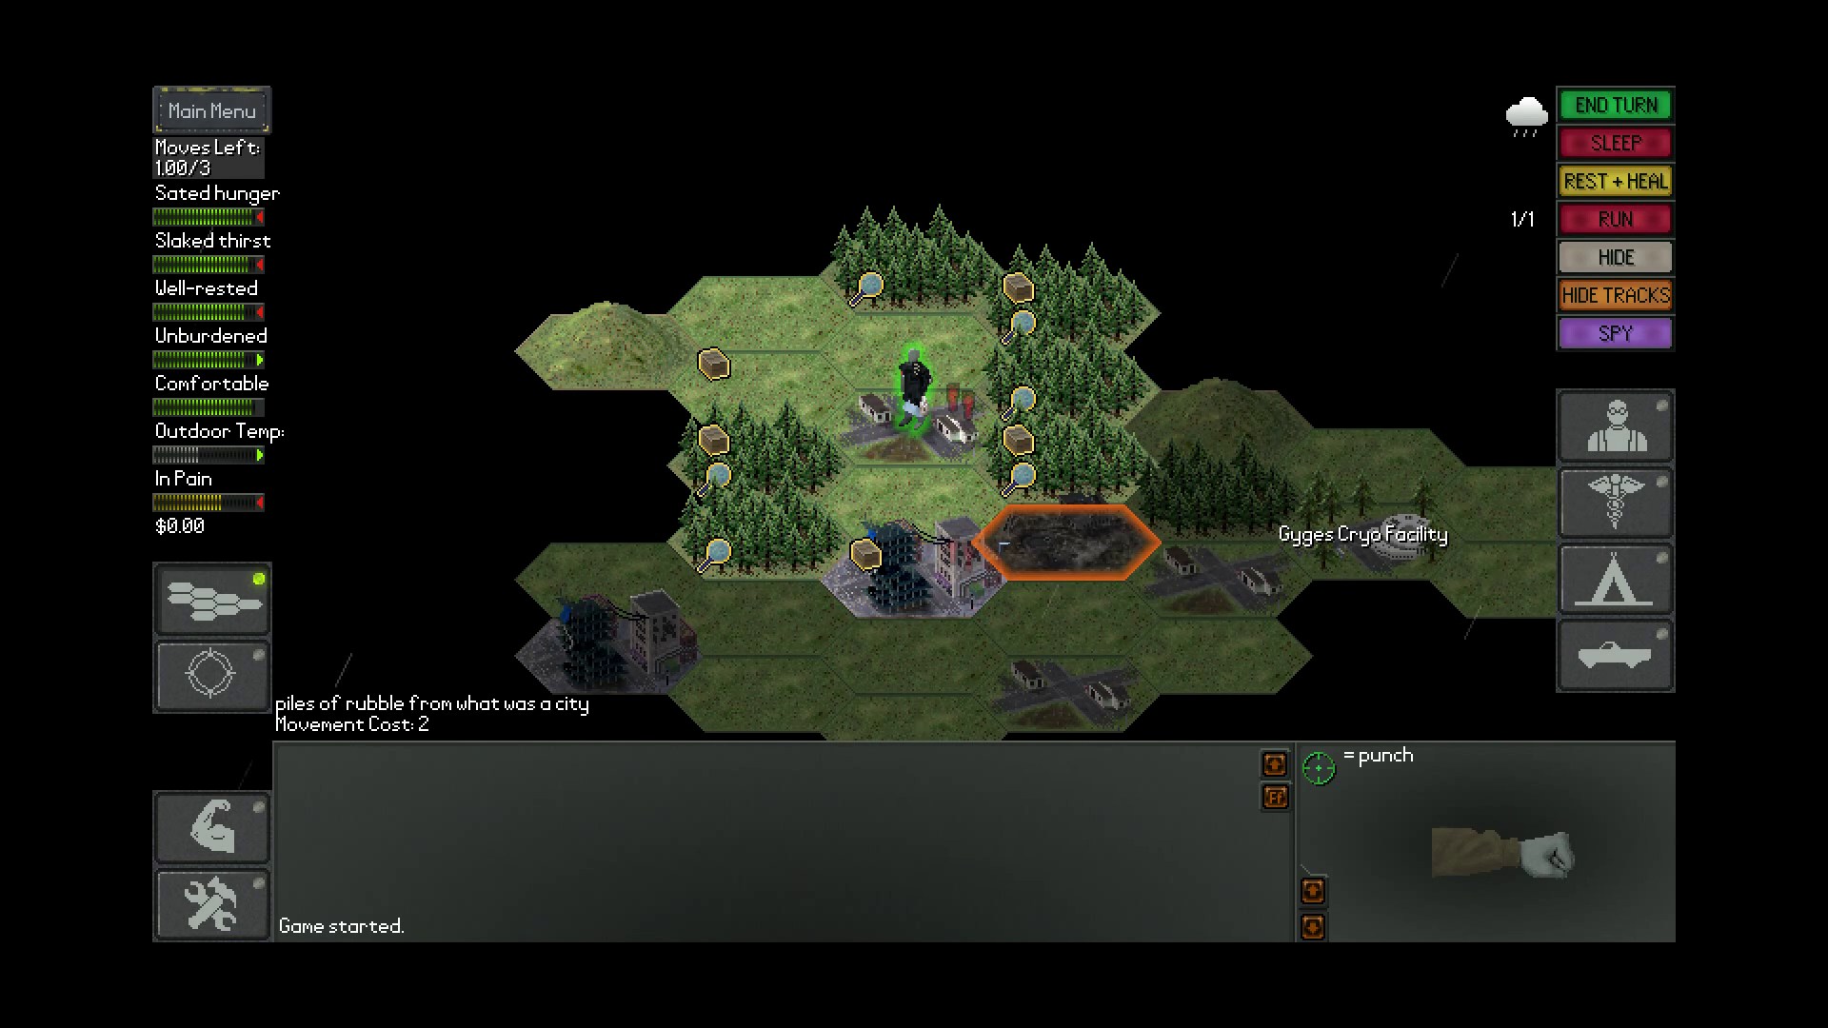
Glance over the survivor's inventory, then return to the map
{"action": "key", "text": "i"}
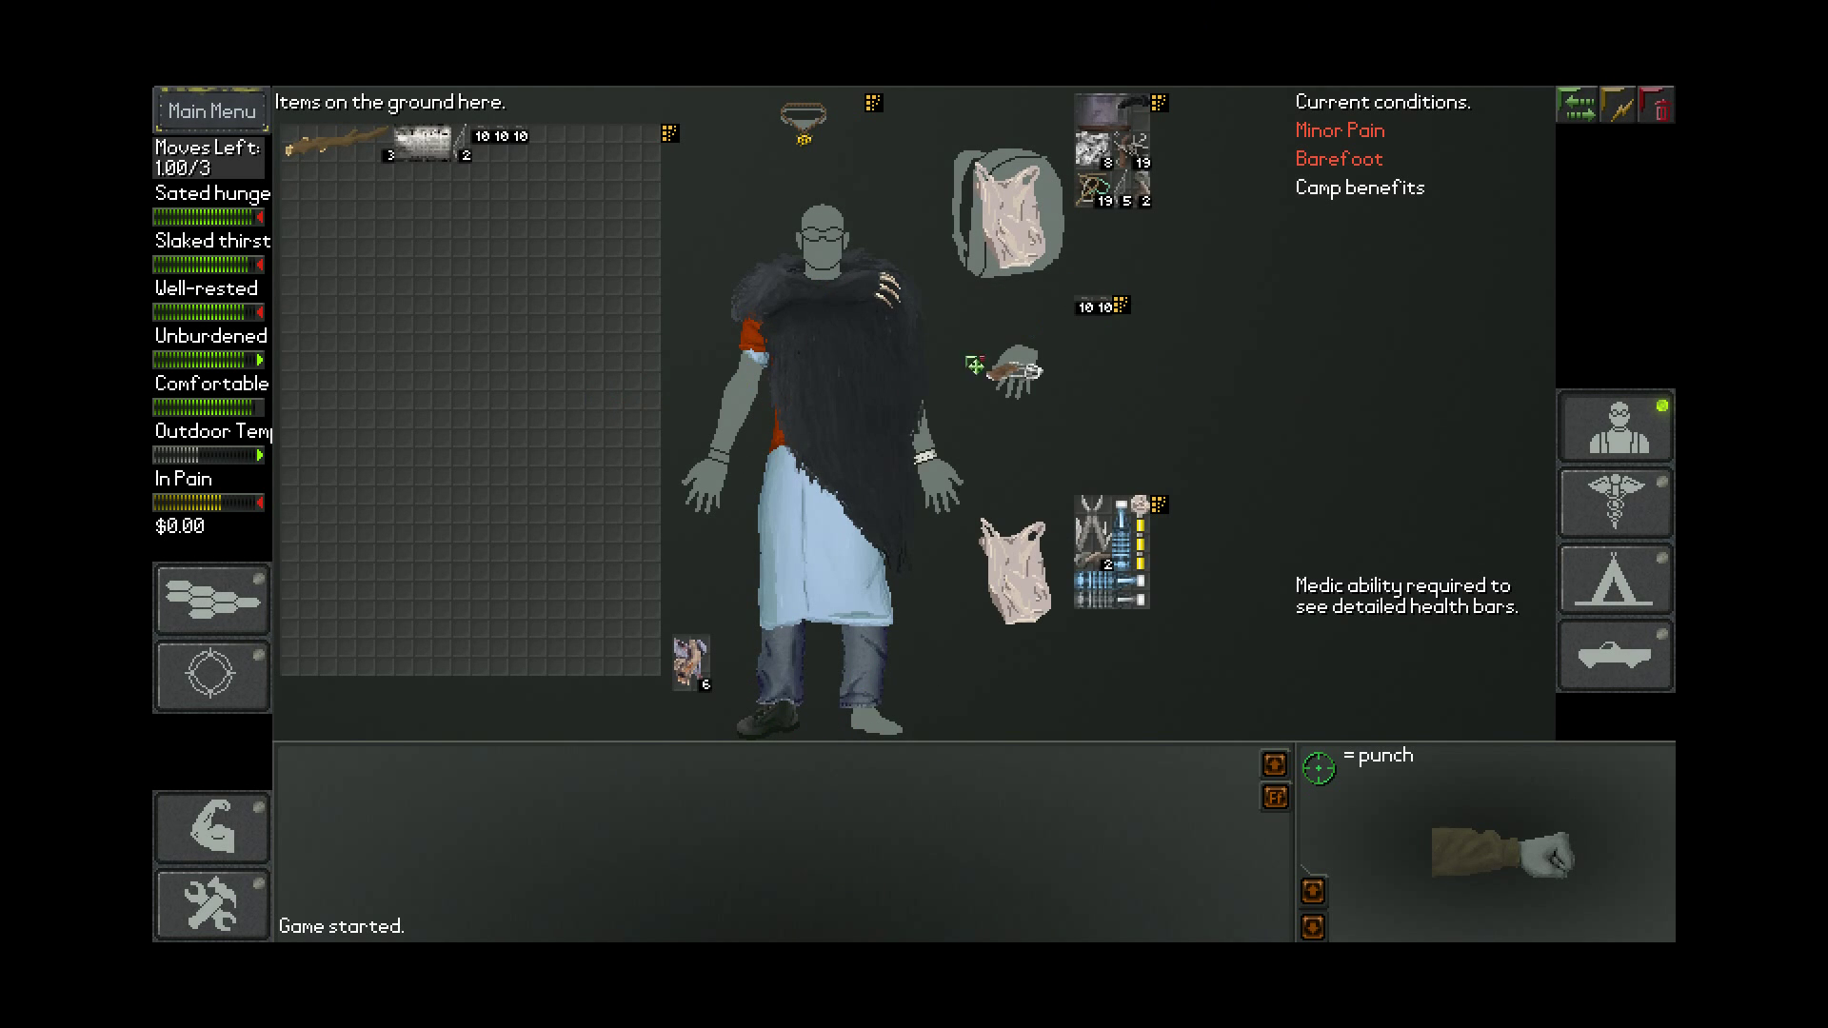
{"action": "key", "text": "i"}
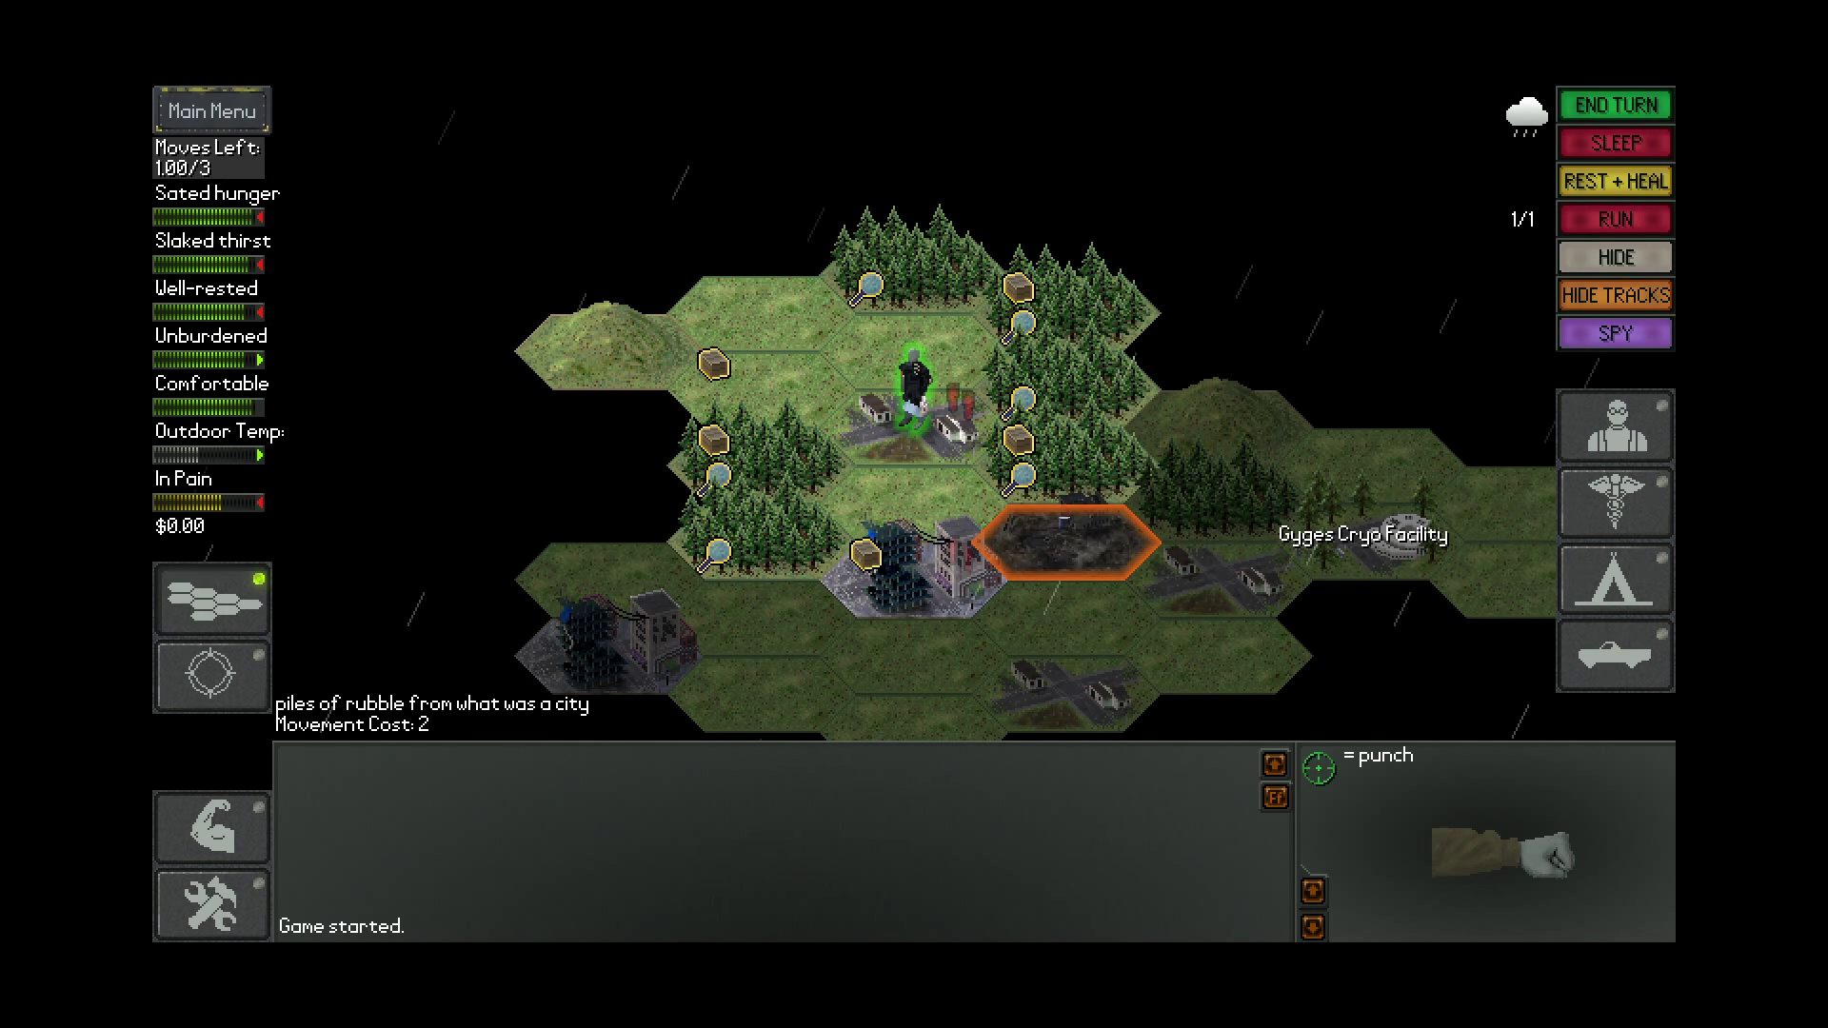
Move east through the forest and hills hexes, ending turns to restore moves
{"action": "left_click", "coordinate": [1064, 450]}
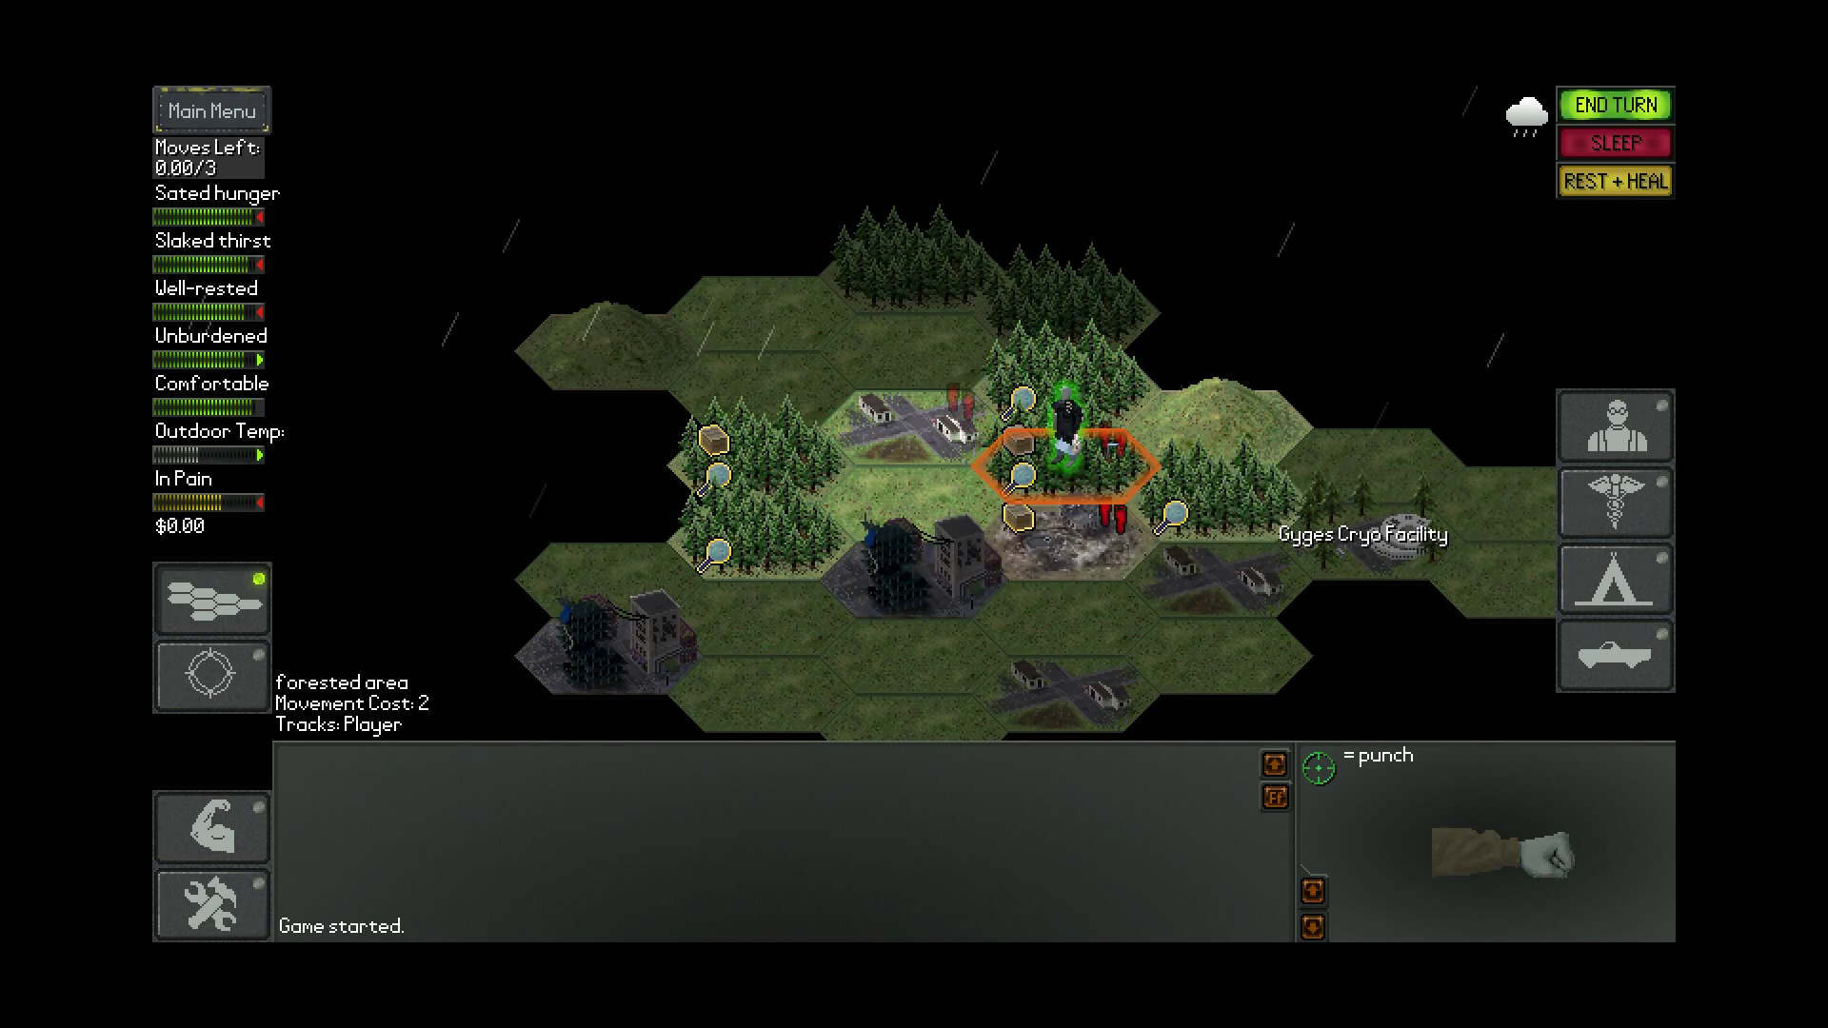
{"action": "left_click", "coordinate": [1616, 104]}
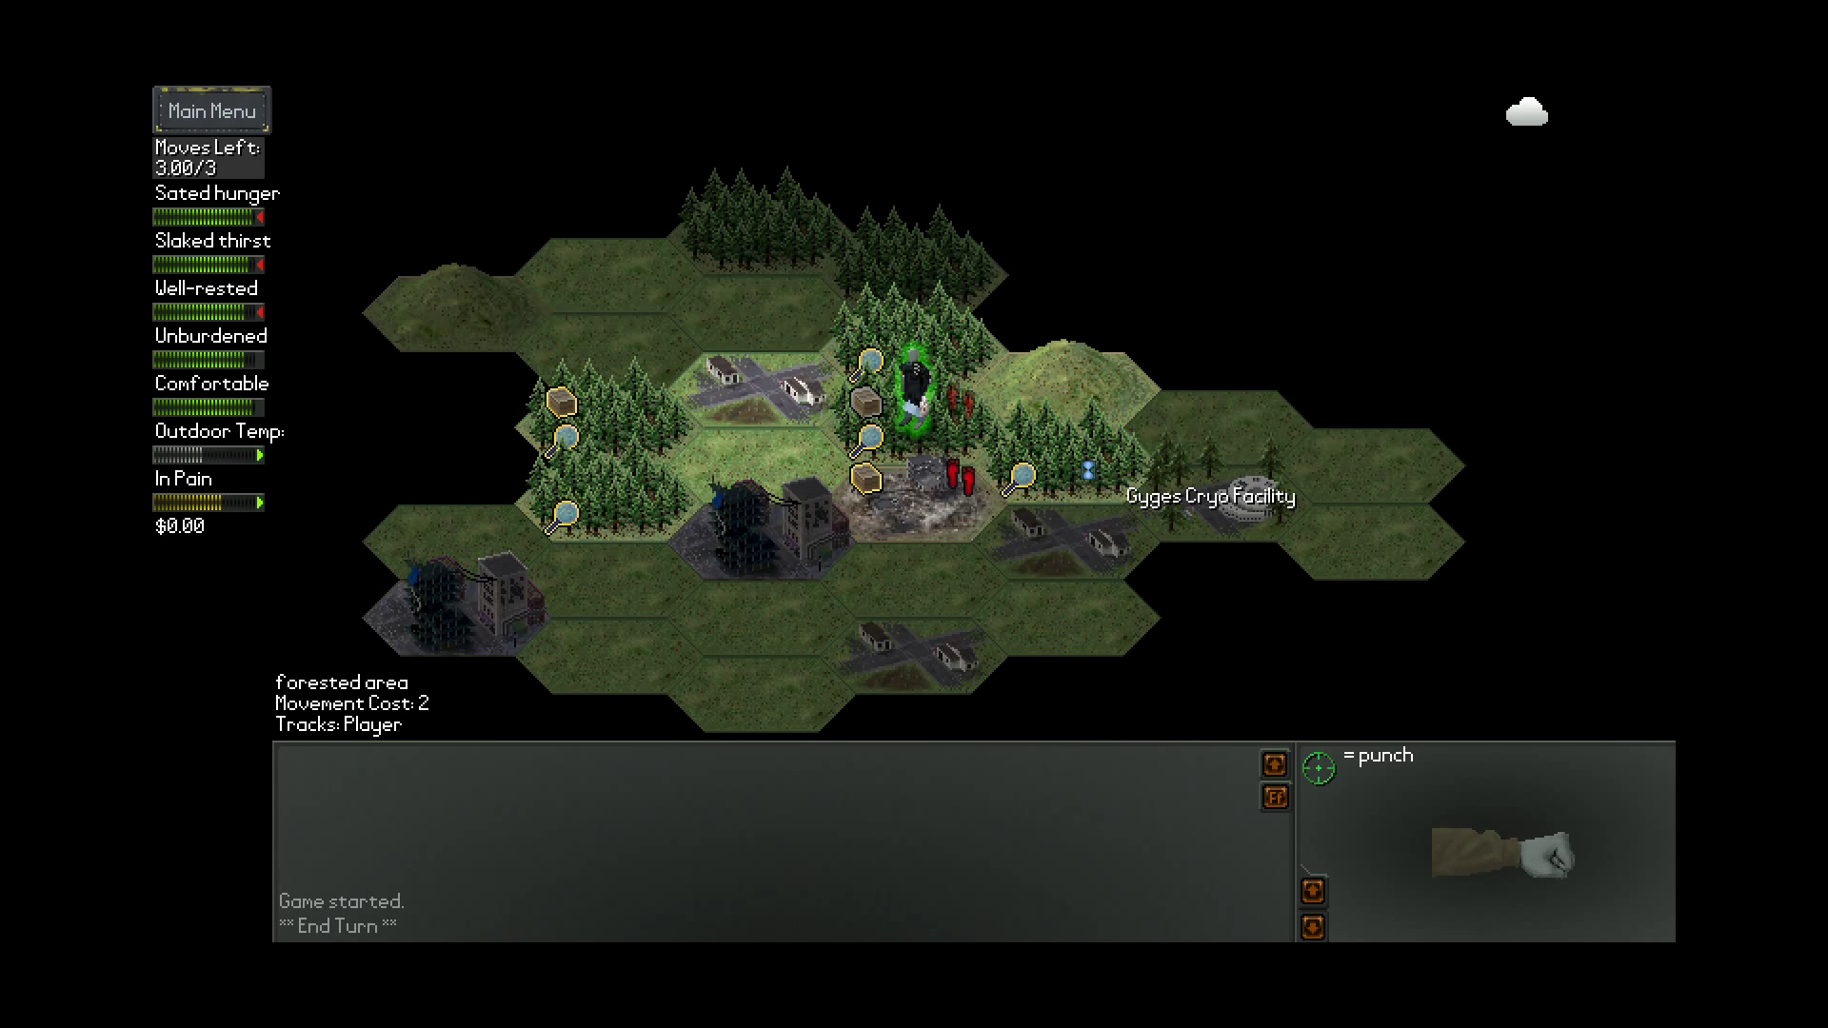
{"action": "left_click", "coordinate": [1066, 389]}
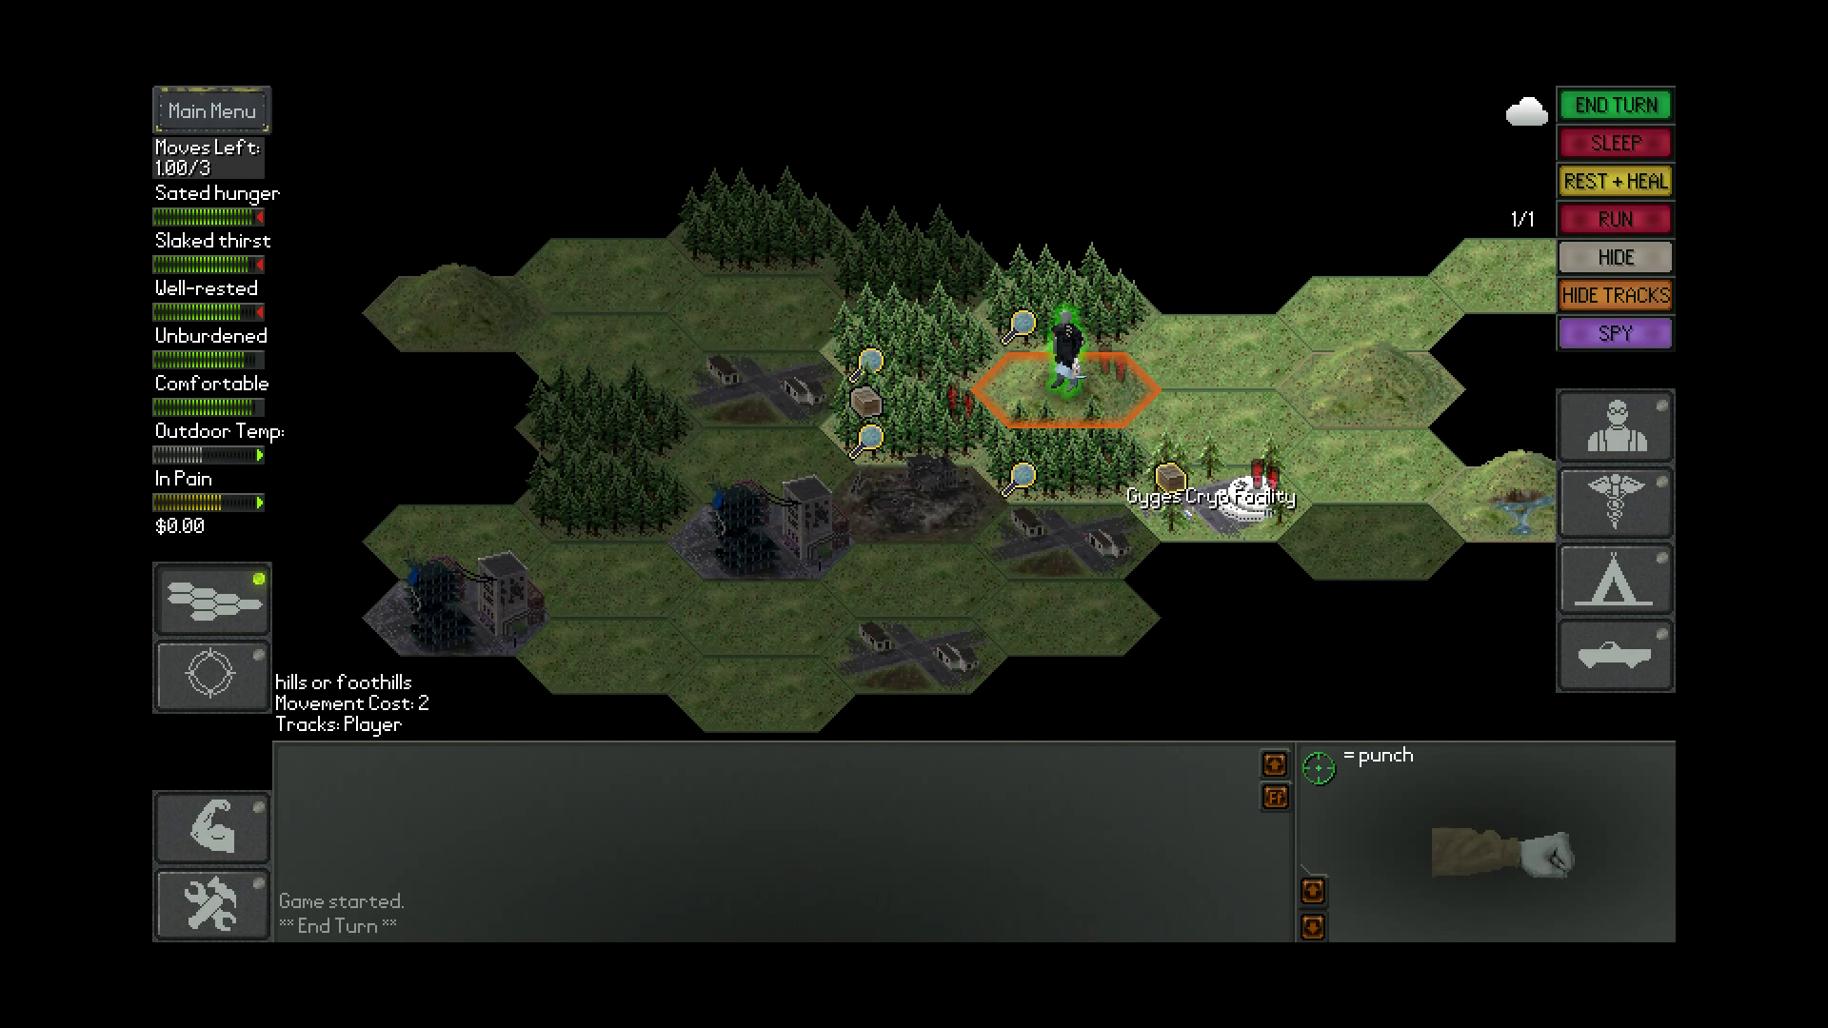
{"action": "left_click", "coordinate": [1183, 413]}
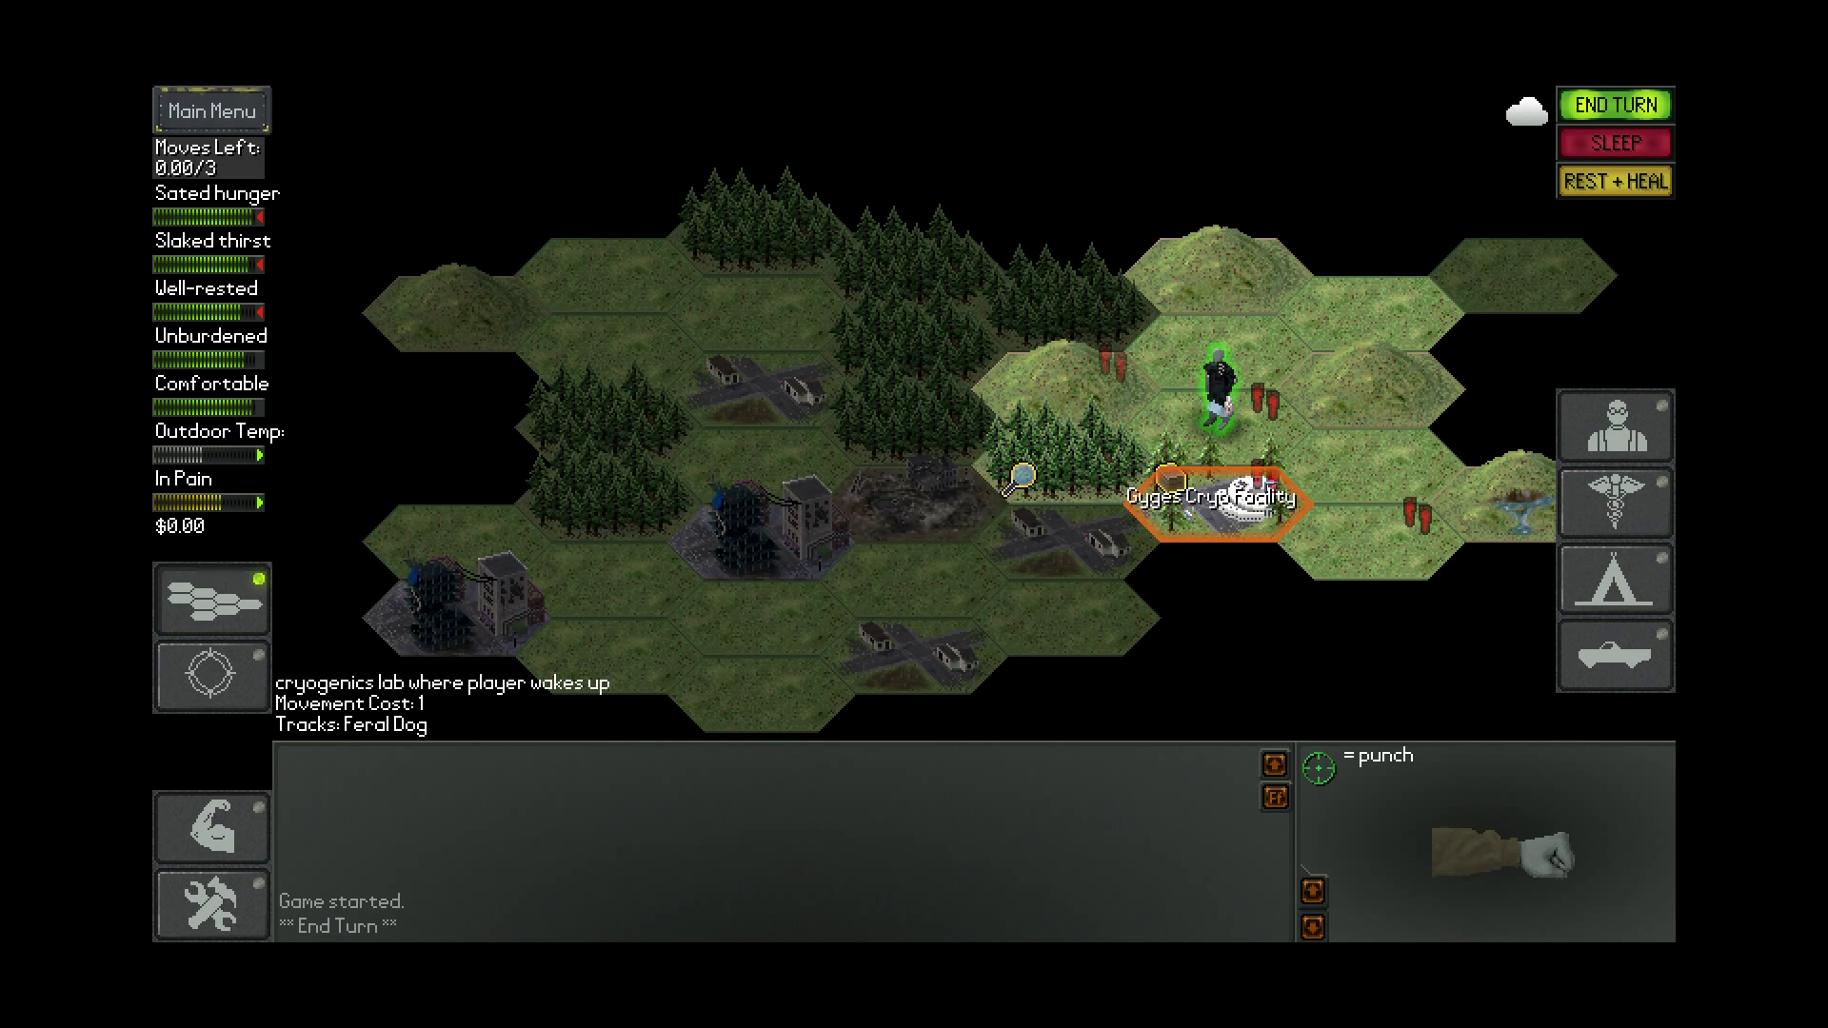
{"action": "left_click", "coordinate": [1616, 105]}
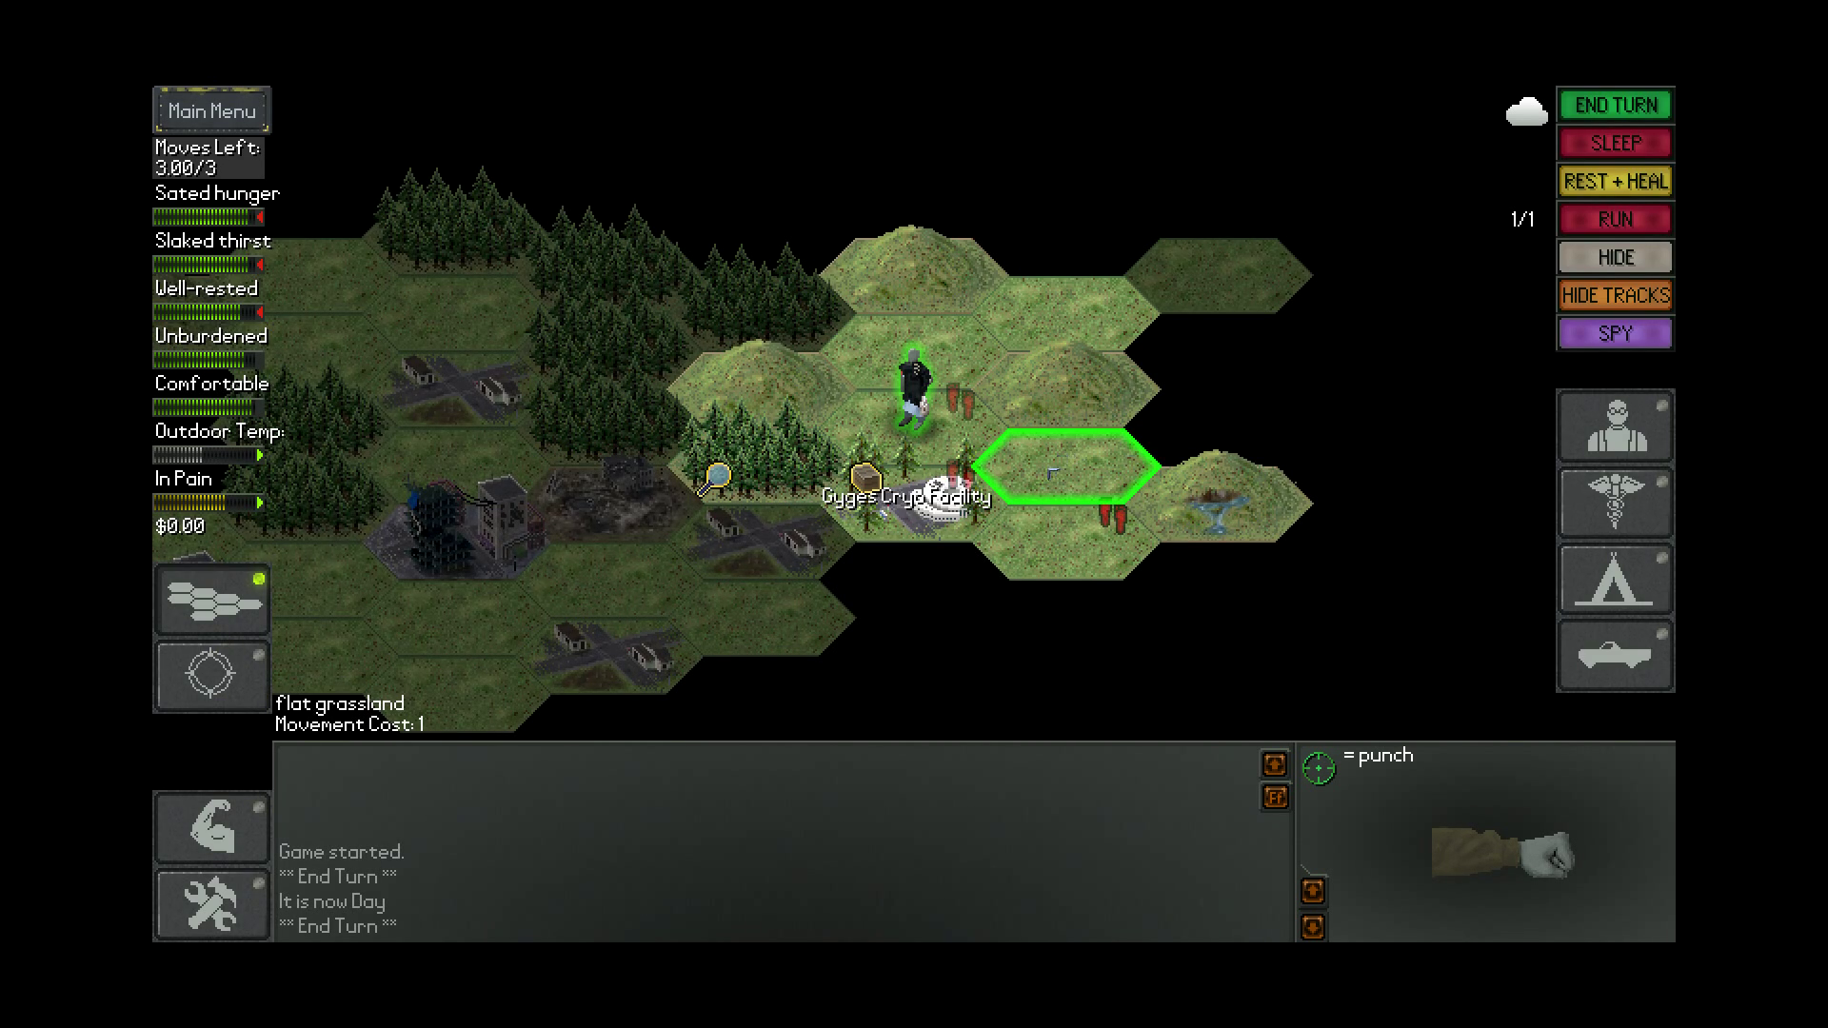
Check the inventory, look further ahead on the map, and review the skills screen
{"action": "key", "text": "i"}
{"action": "key", "text": "i"}
{"action": "key", "text": "Down"}
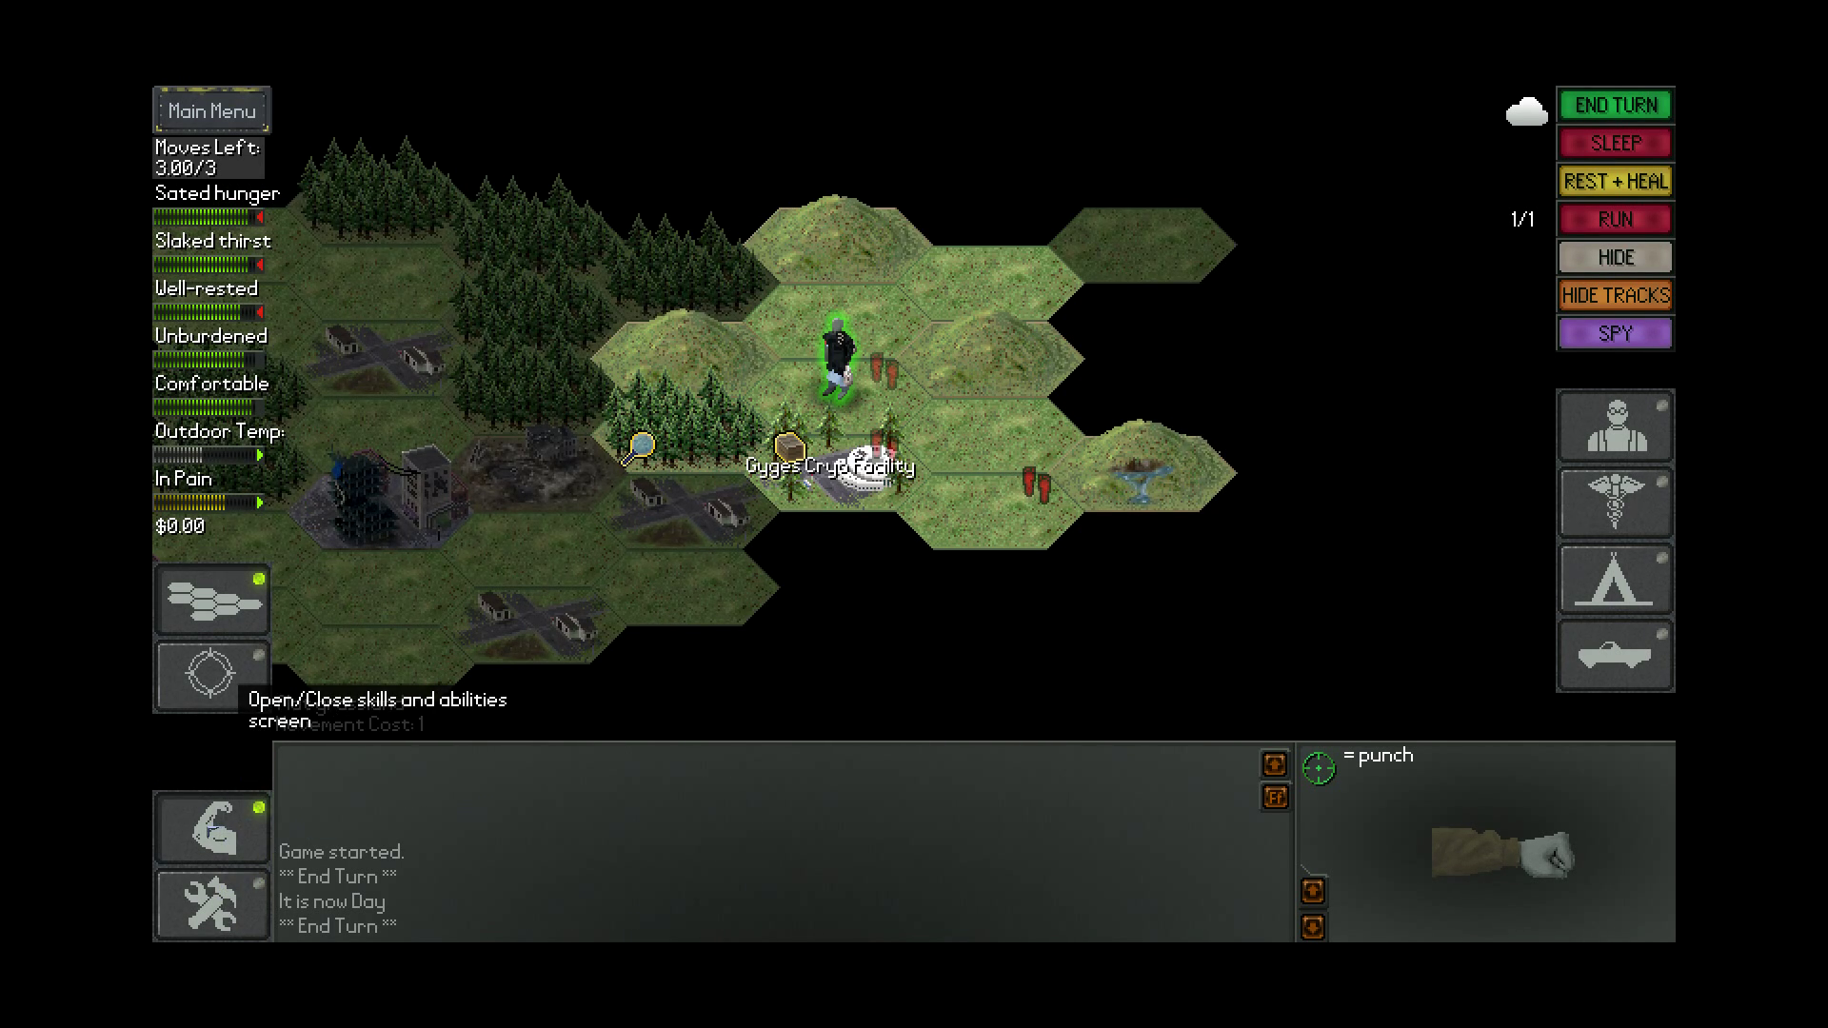
{"action": "left_click", "coordinate": [210, 676]}
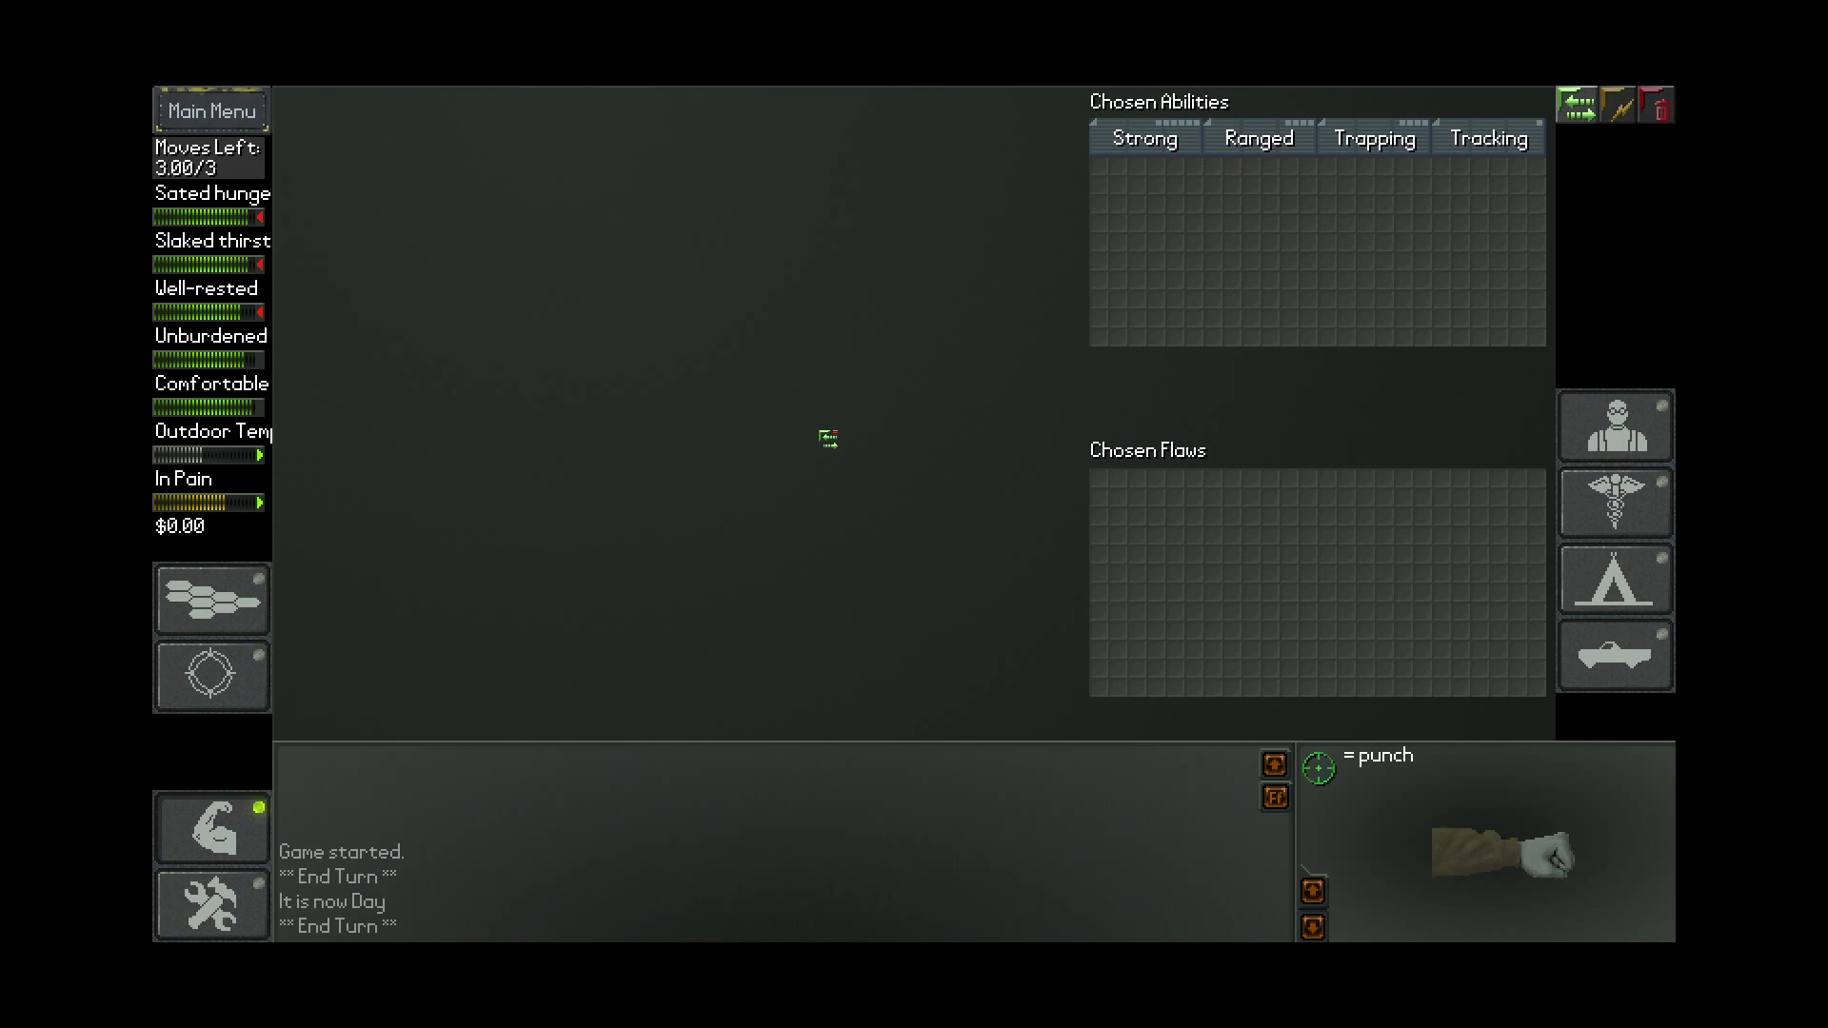
{"action": "key", "text": "Escape"}
{"action": "key", "text": "m"}
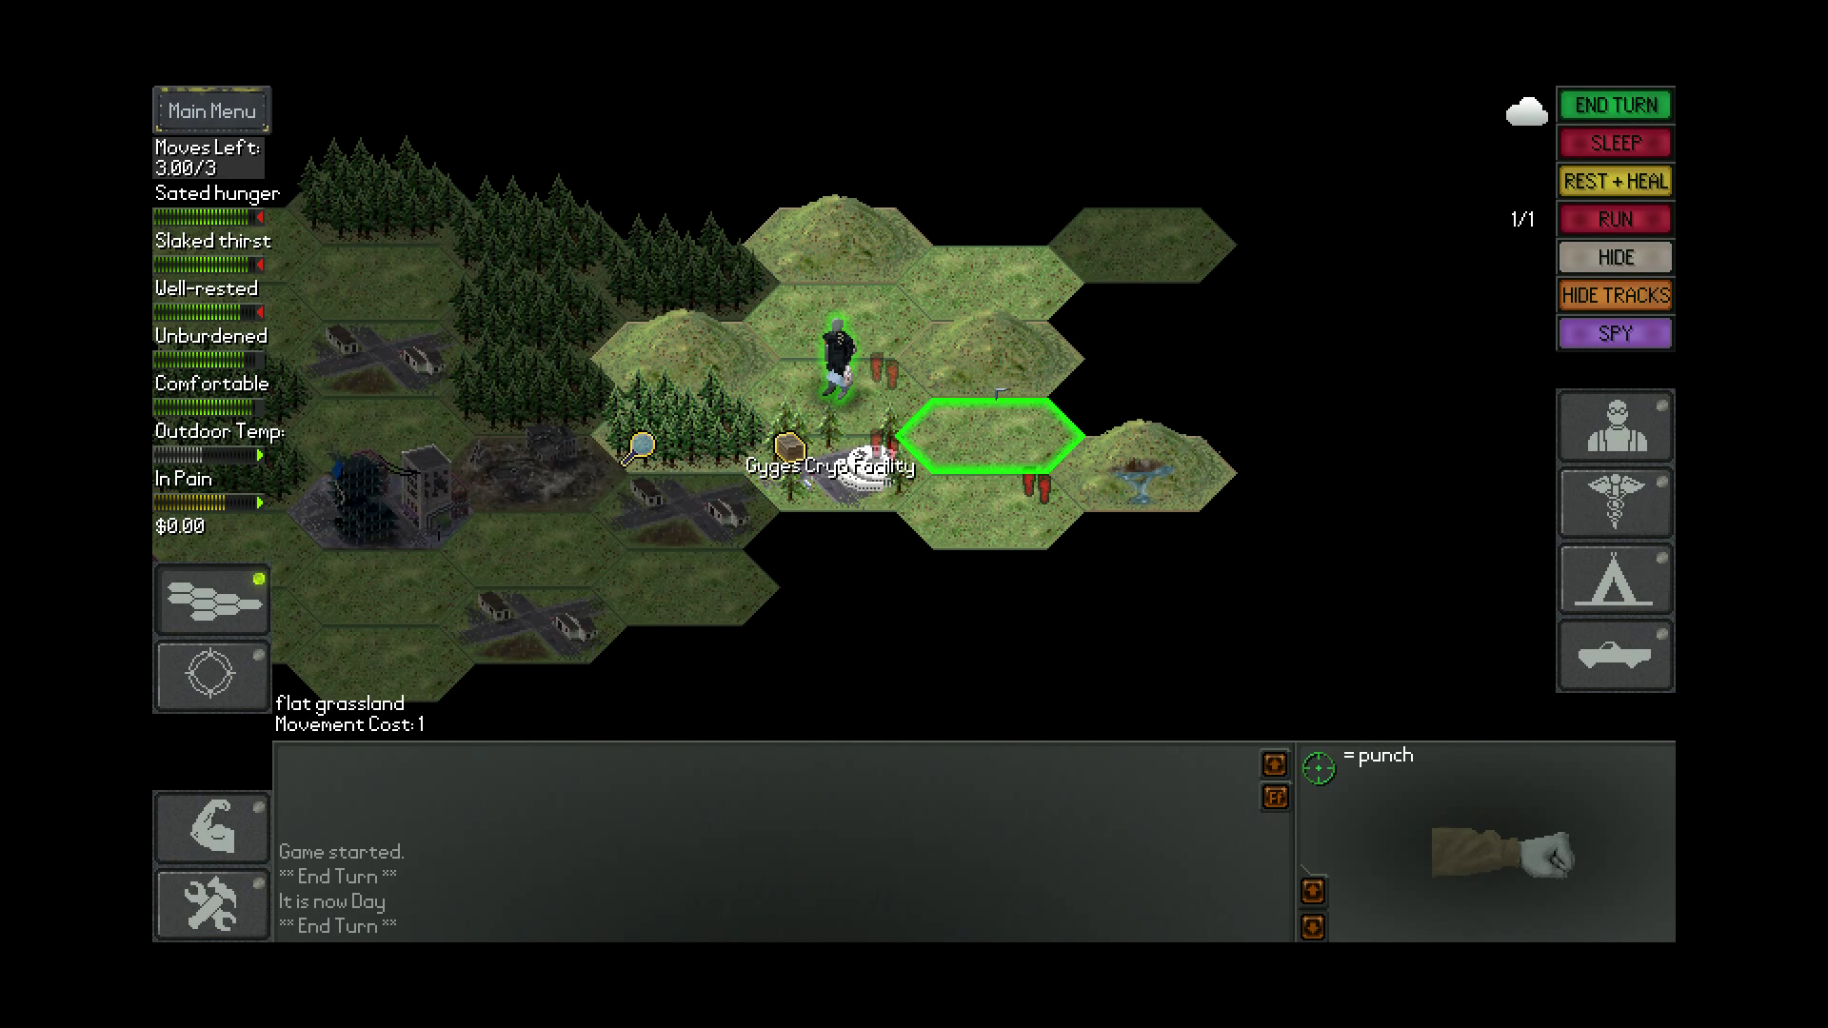
Travel east past Gyges Cryo Facility to the secluded shack in the woods
{"action": "left_click", "coordinate": [1031, 442]}
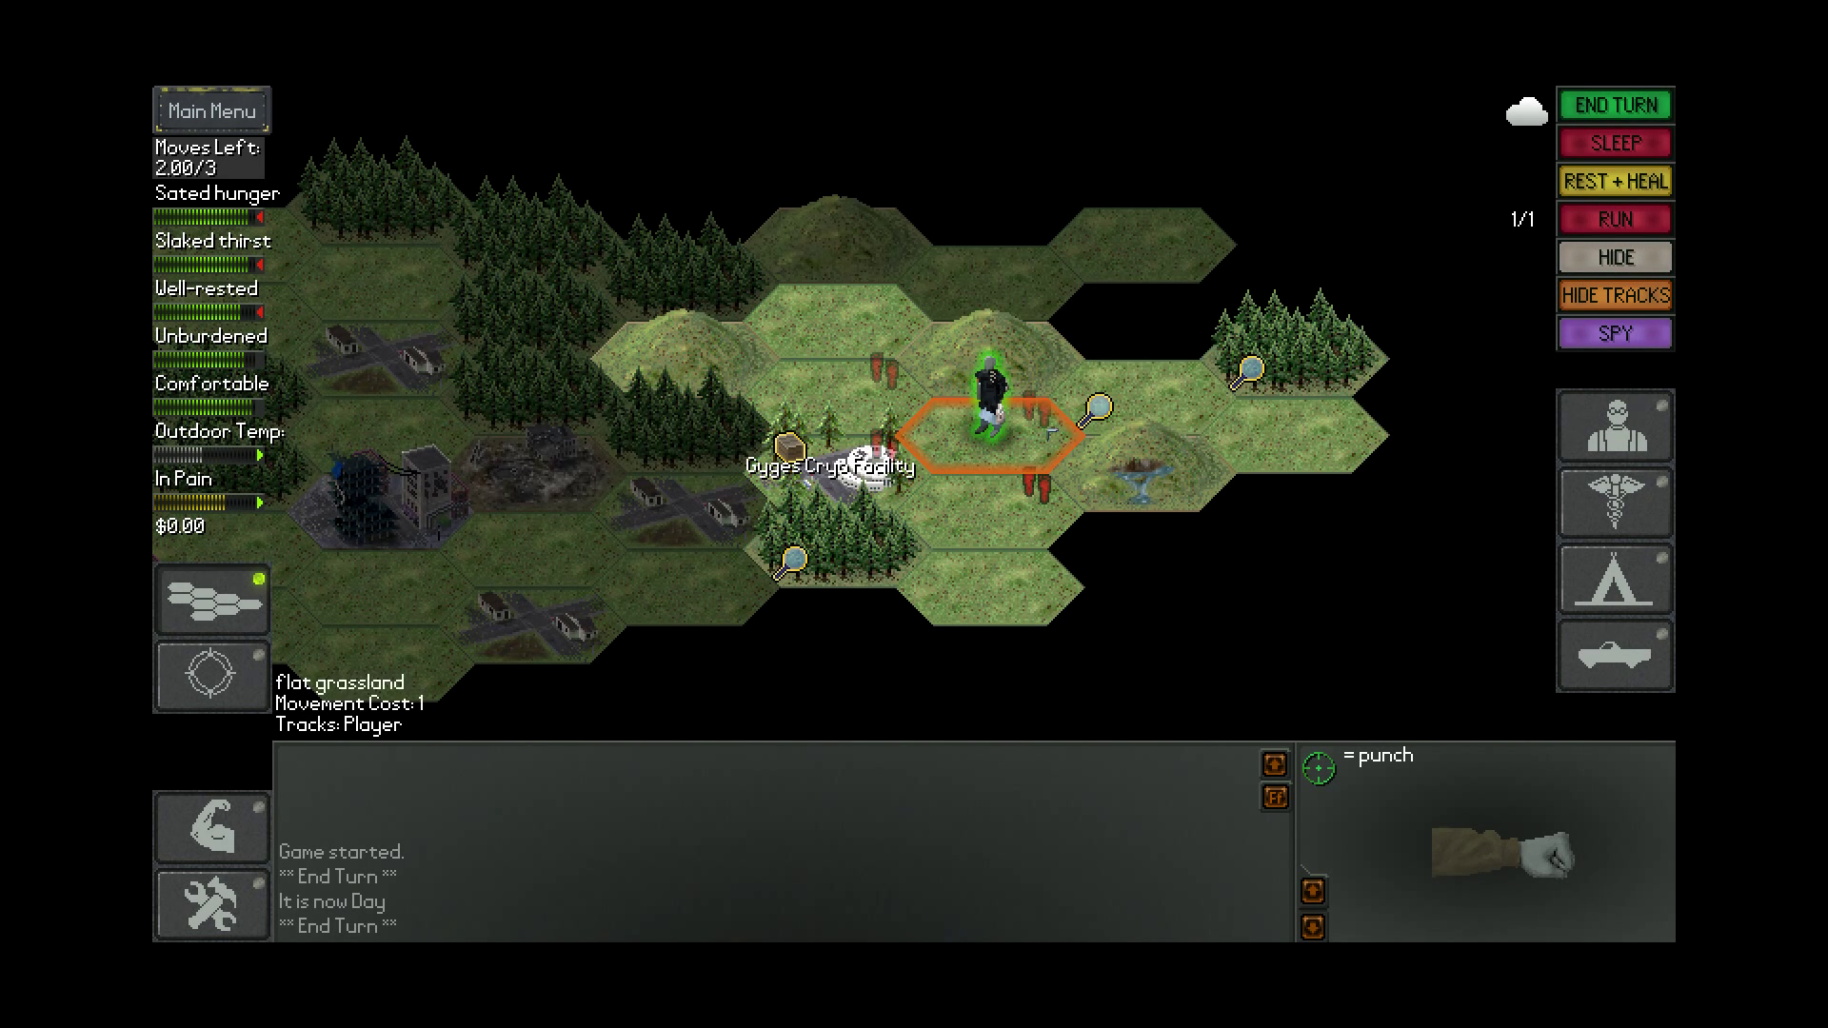
{"action": "left_click", "coordinate": [1143, 397]}
{"action": "left_click", "coordinate": [1315, 429]}
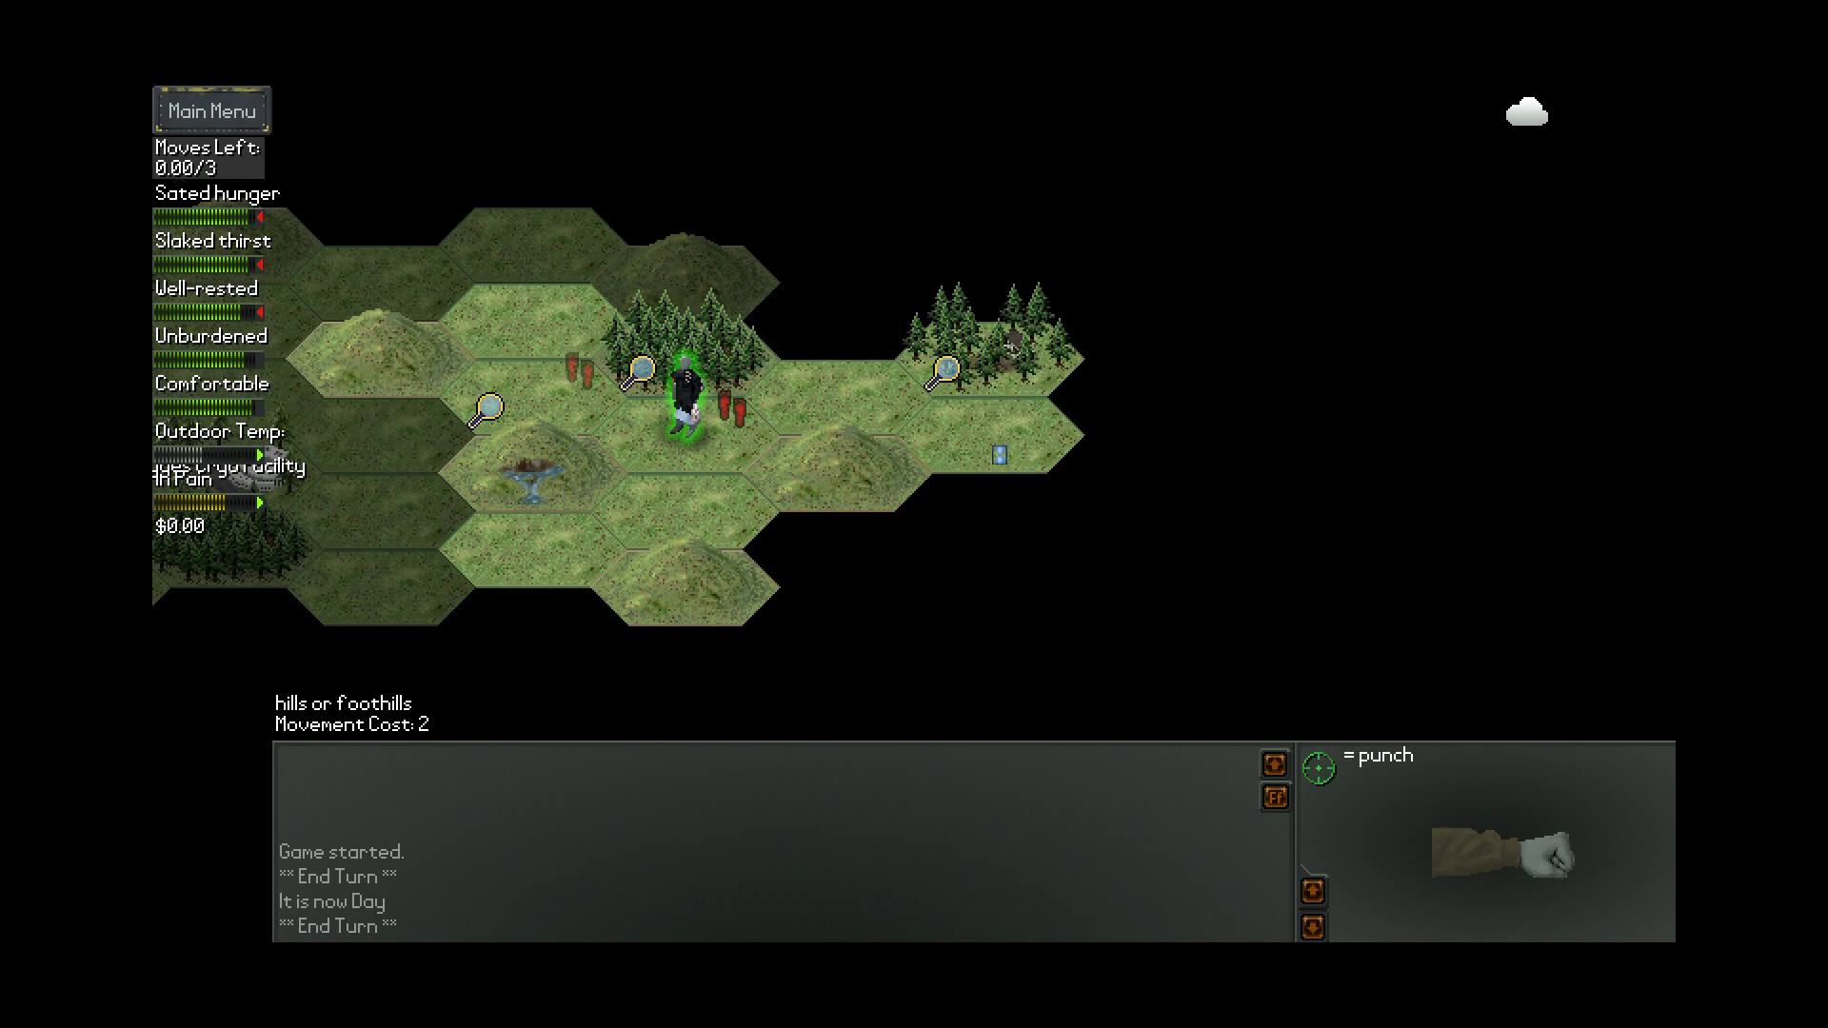
{"action": "left_click", "coordinate": [1103, 389]}
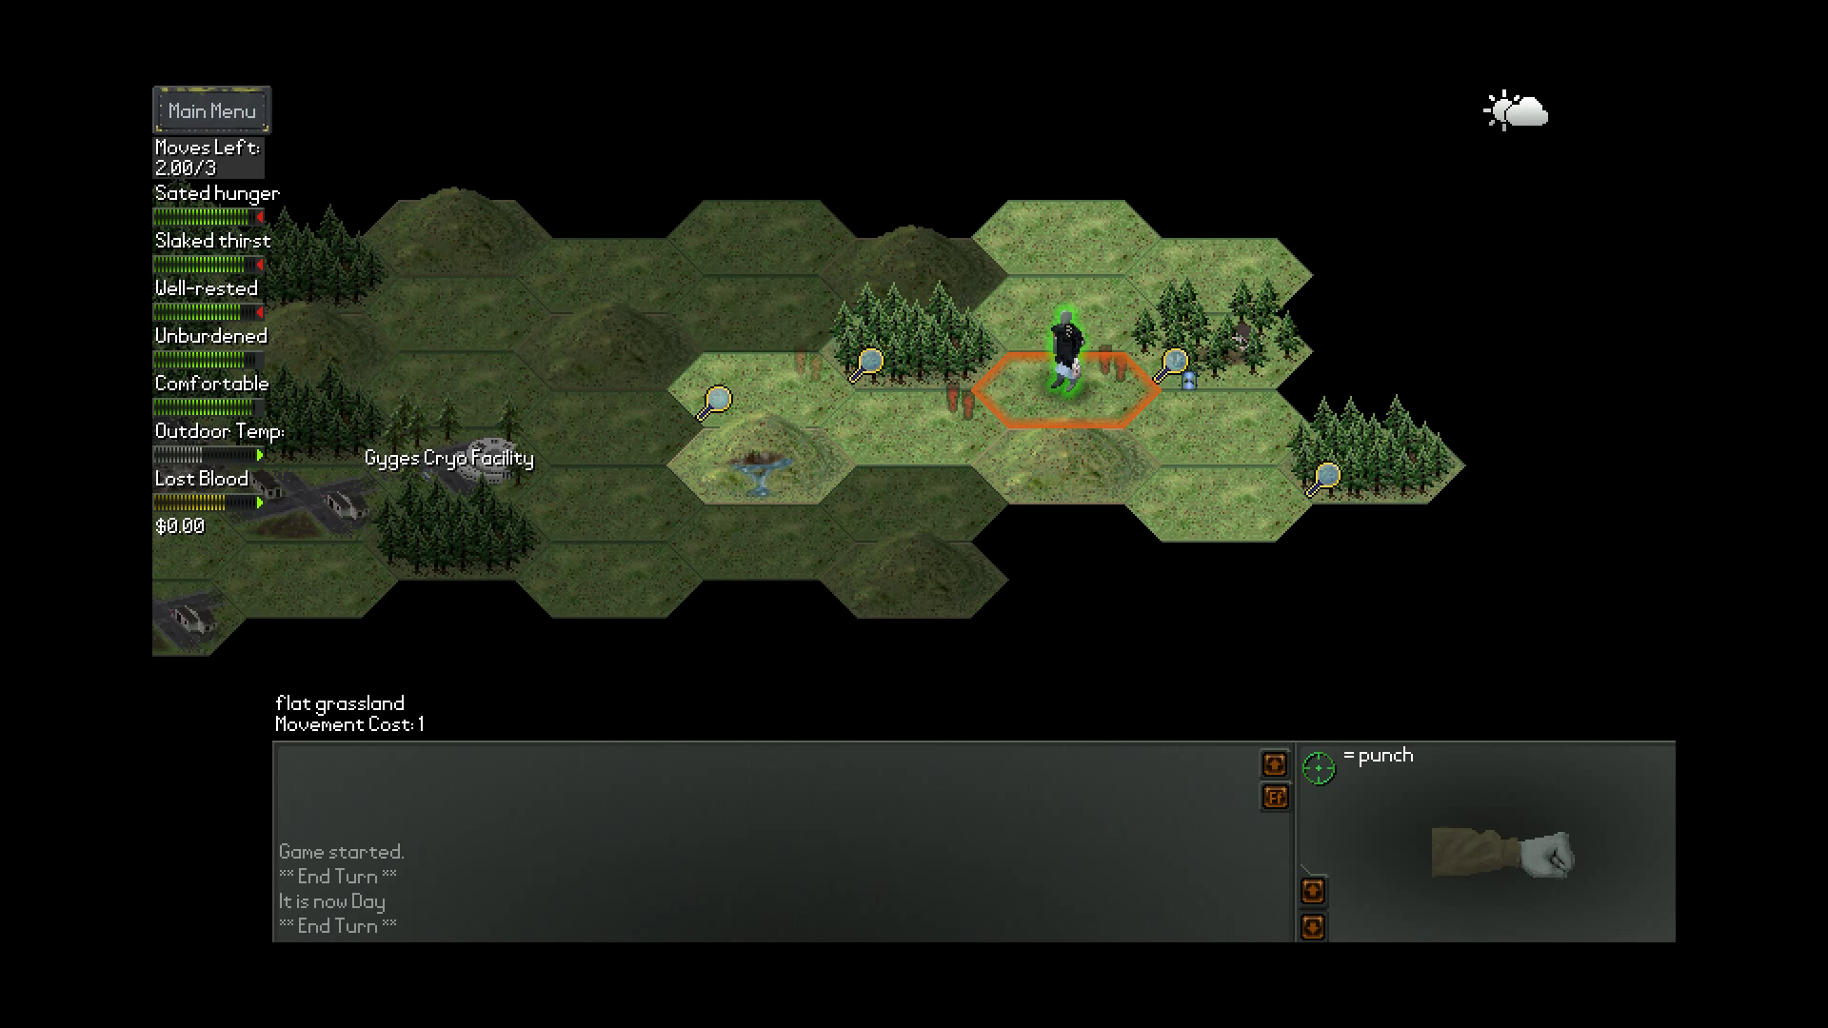
{"action": "left_click", "coordinate": [1214, 369]}
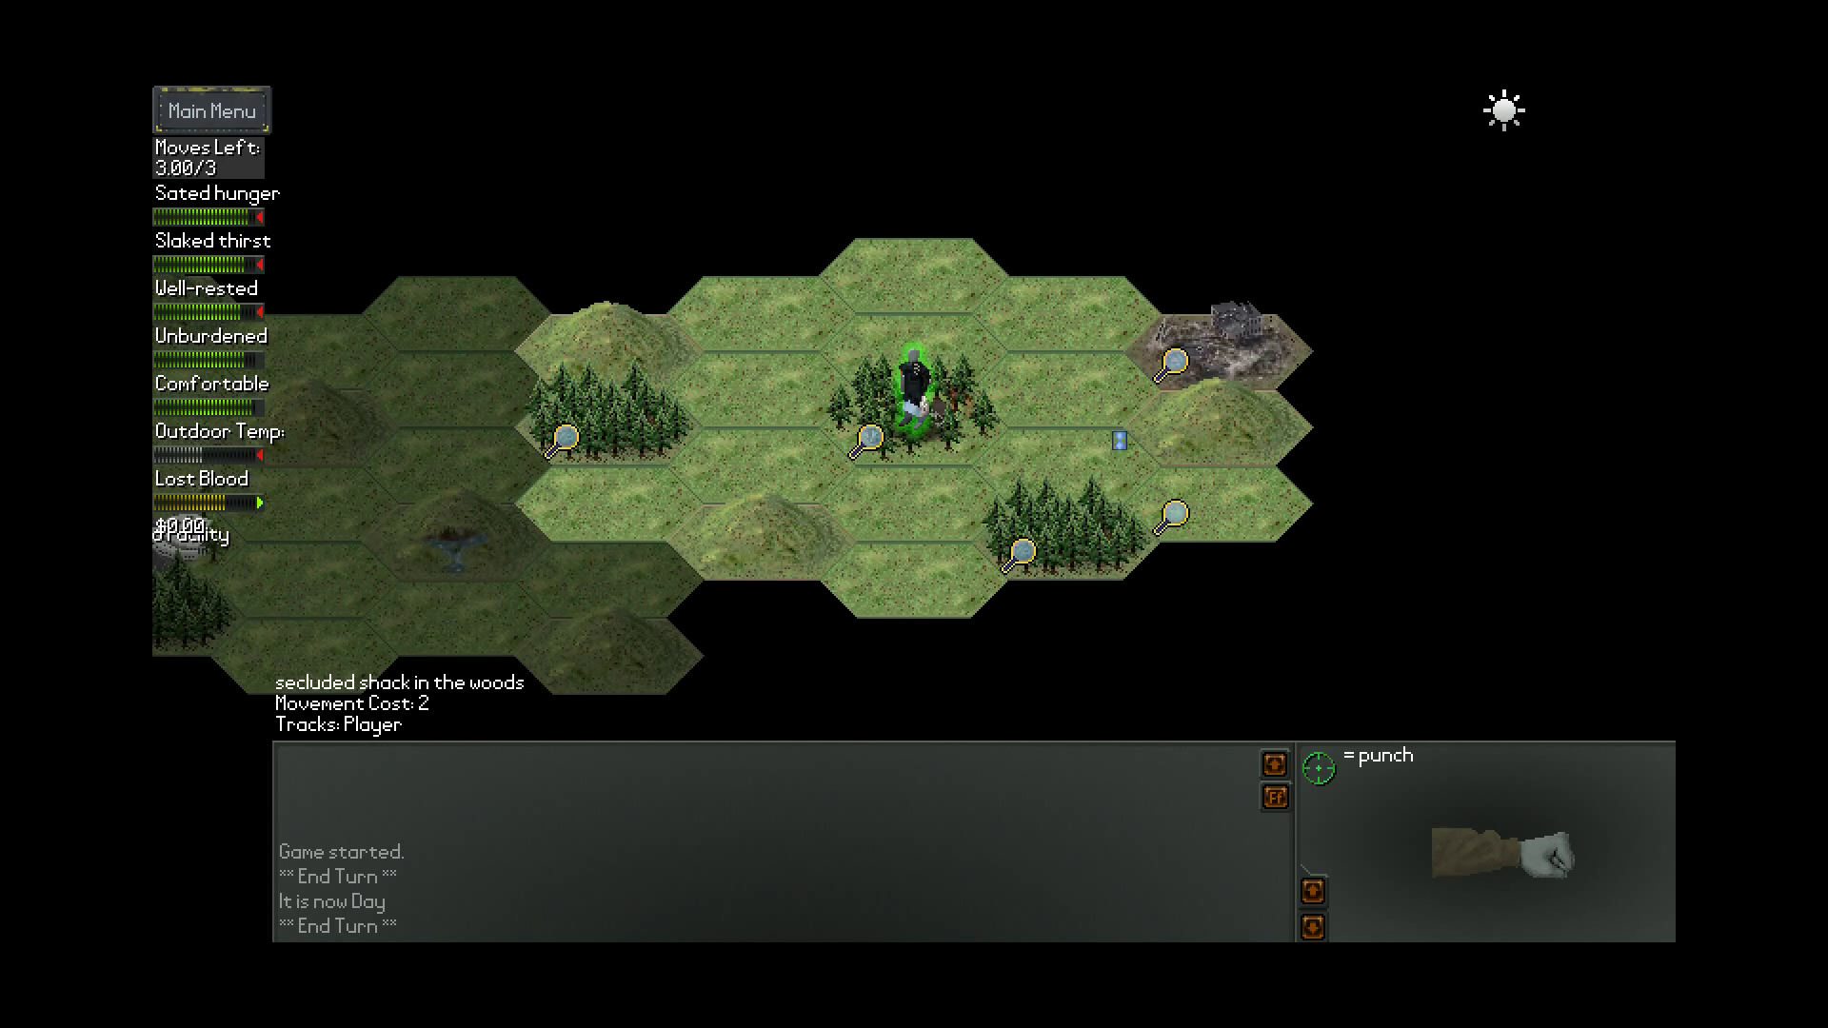
Search the abandoned mobile home using the Strong approach
{"action": "left_click", "coordinate": [1041, 431]}
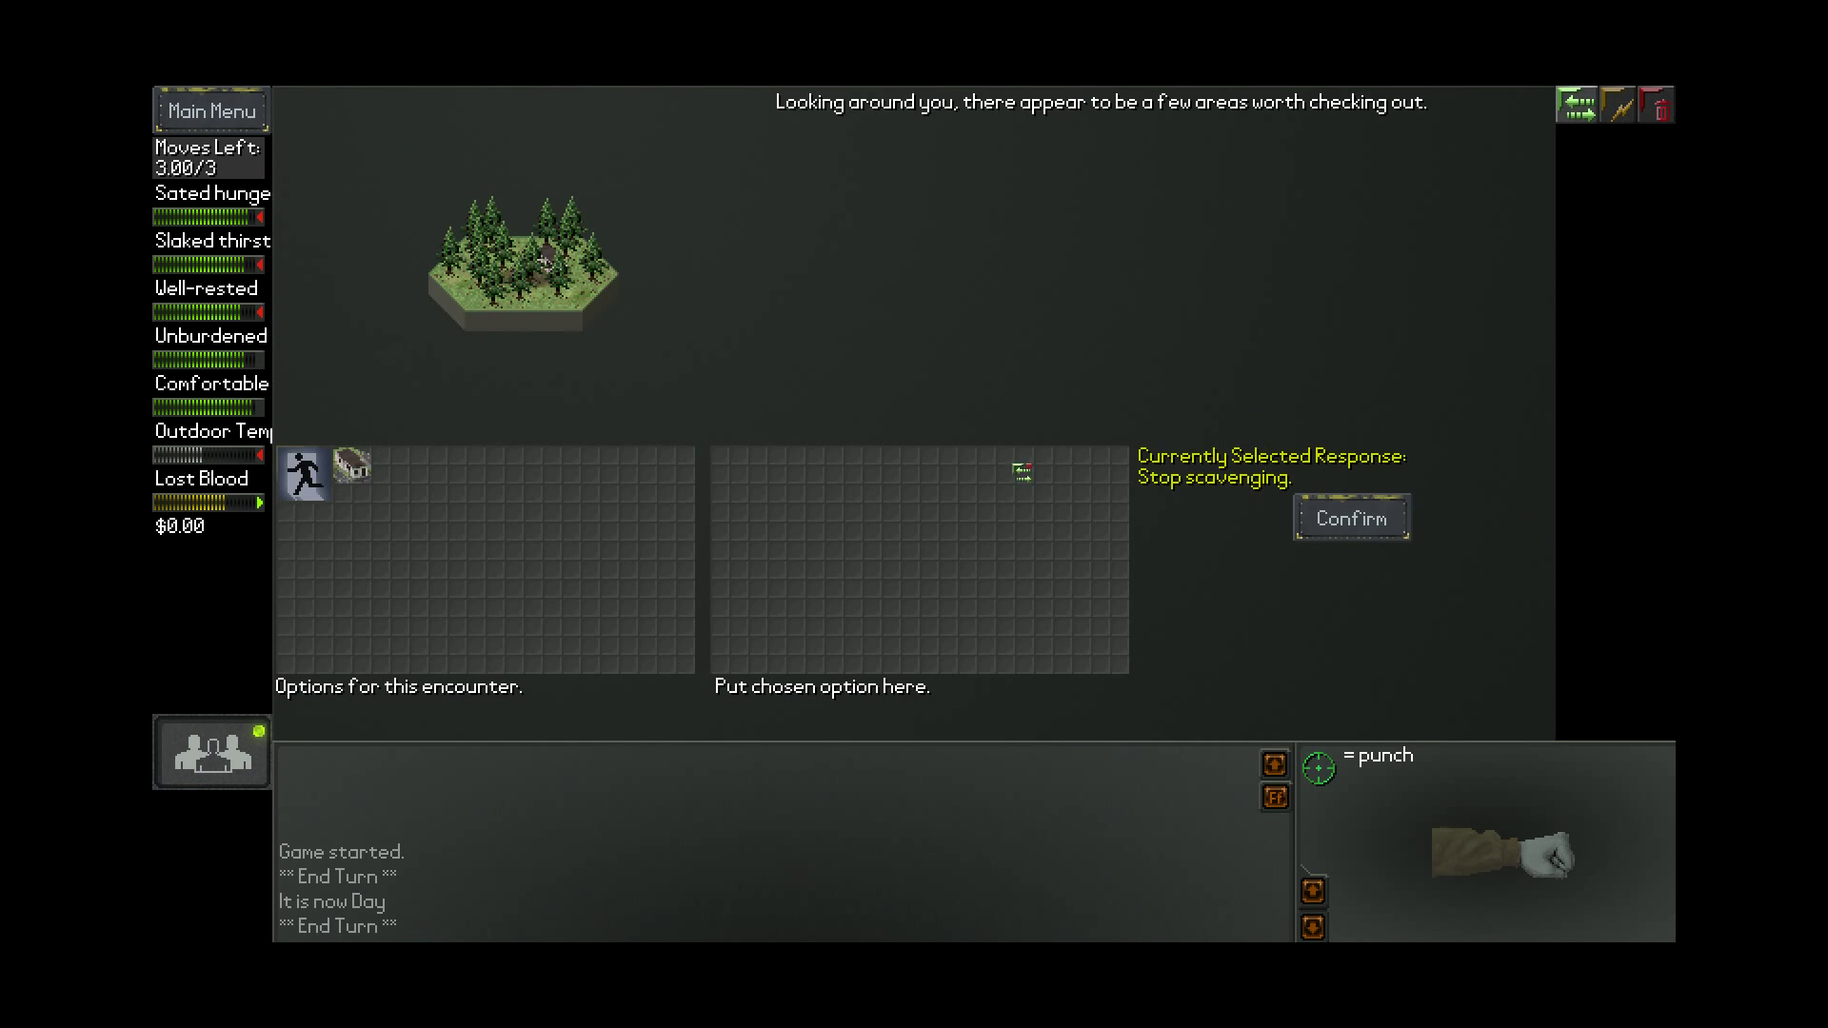
{"action": "double_click", "coordinate": [357, 477]}
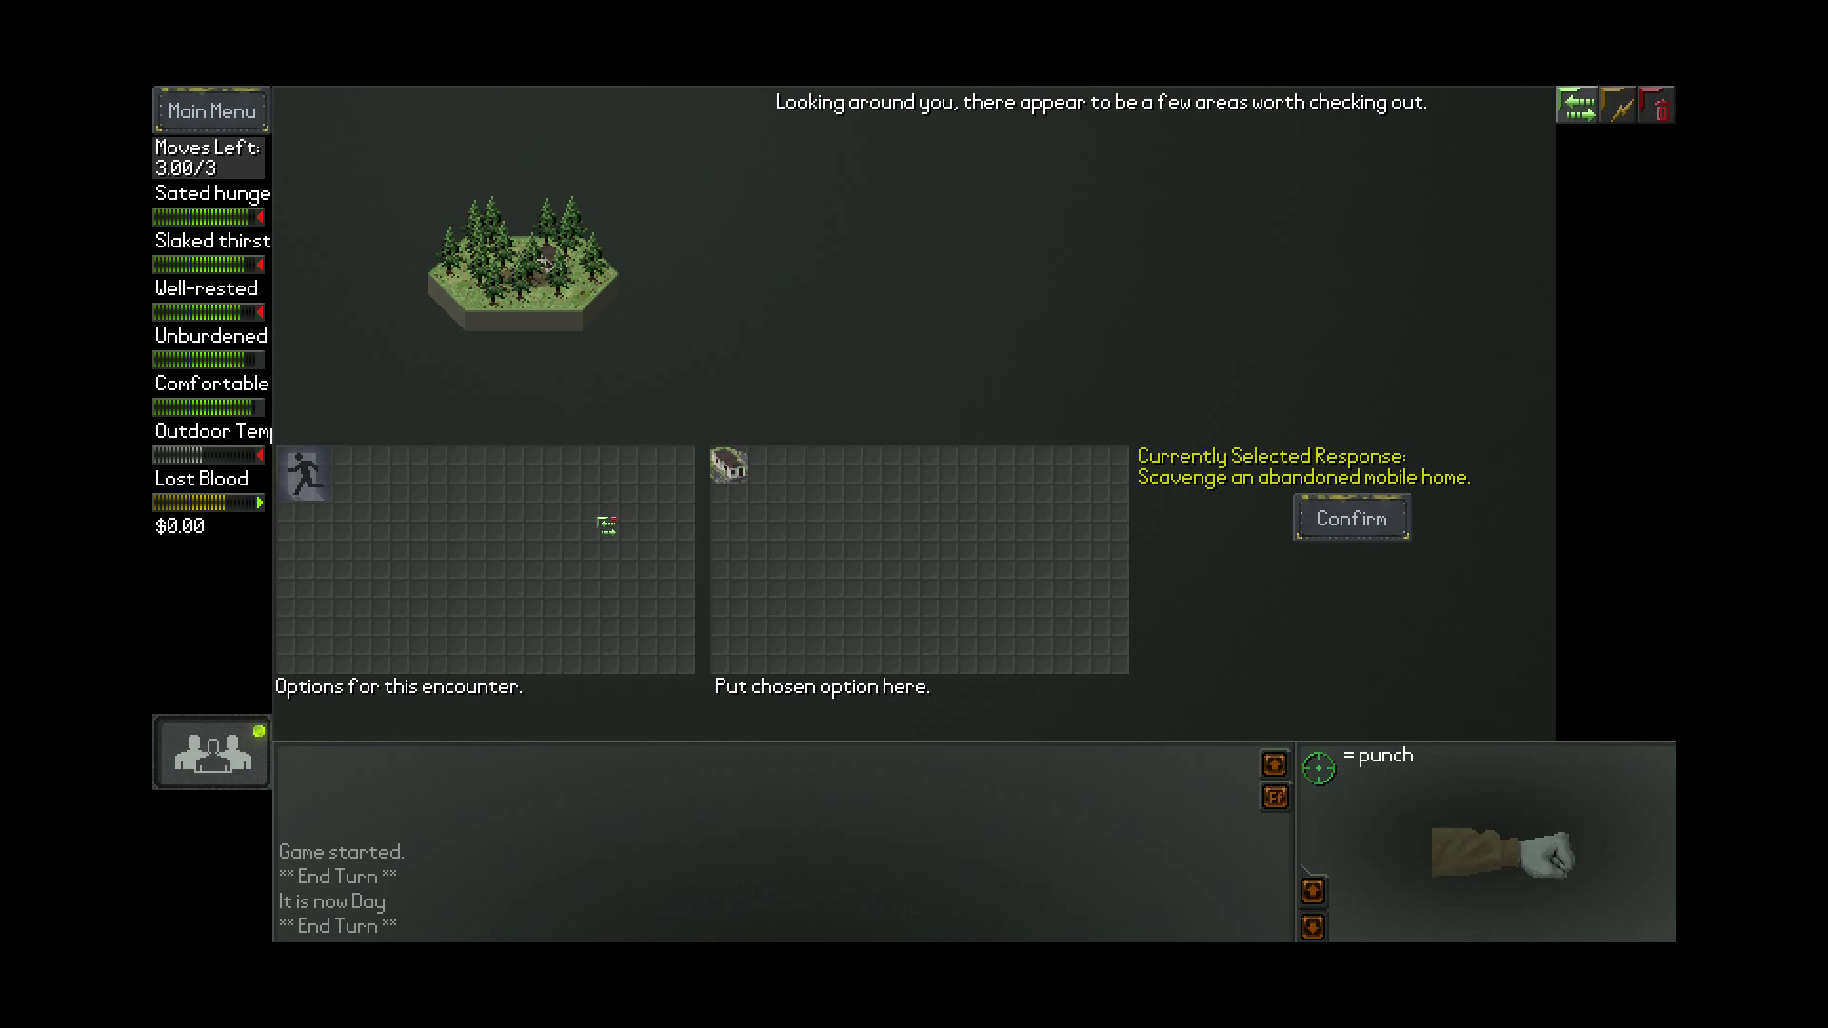
{"action": "key", "text": "Return"}
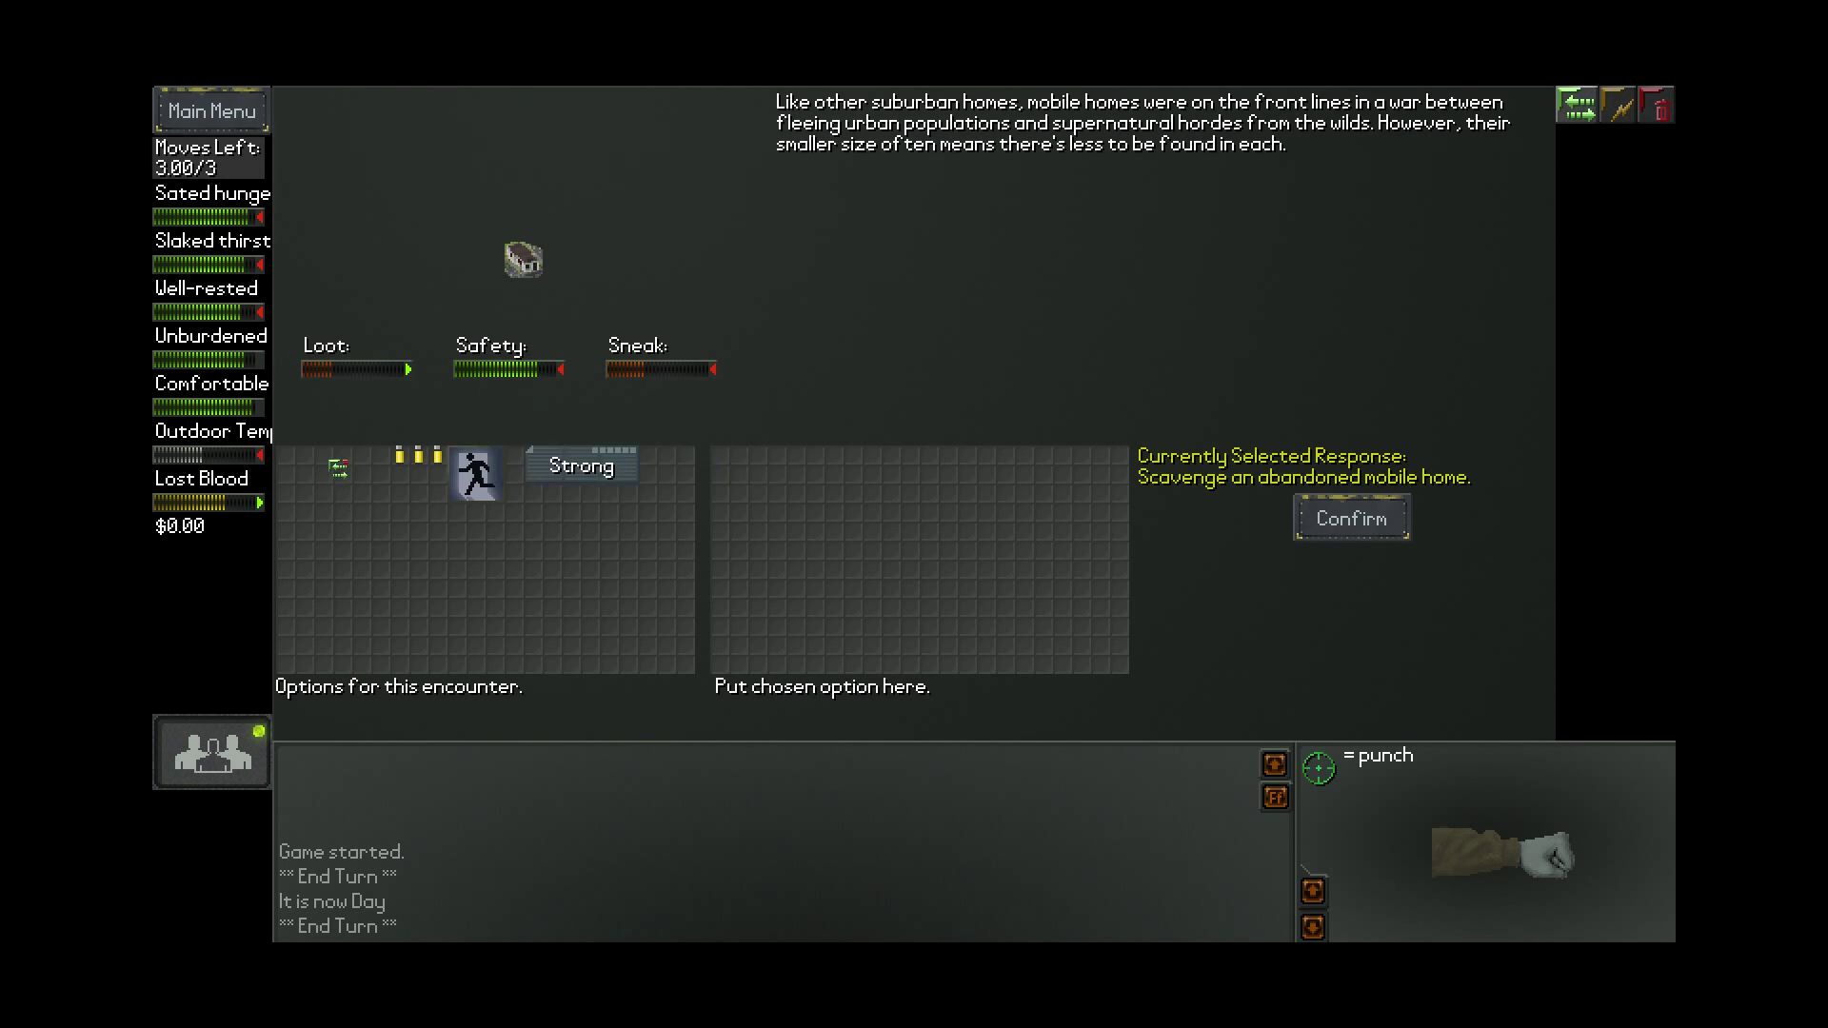
{"action": "double_click", "coordinate": [401, 458]}
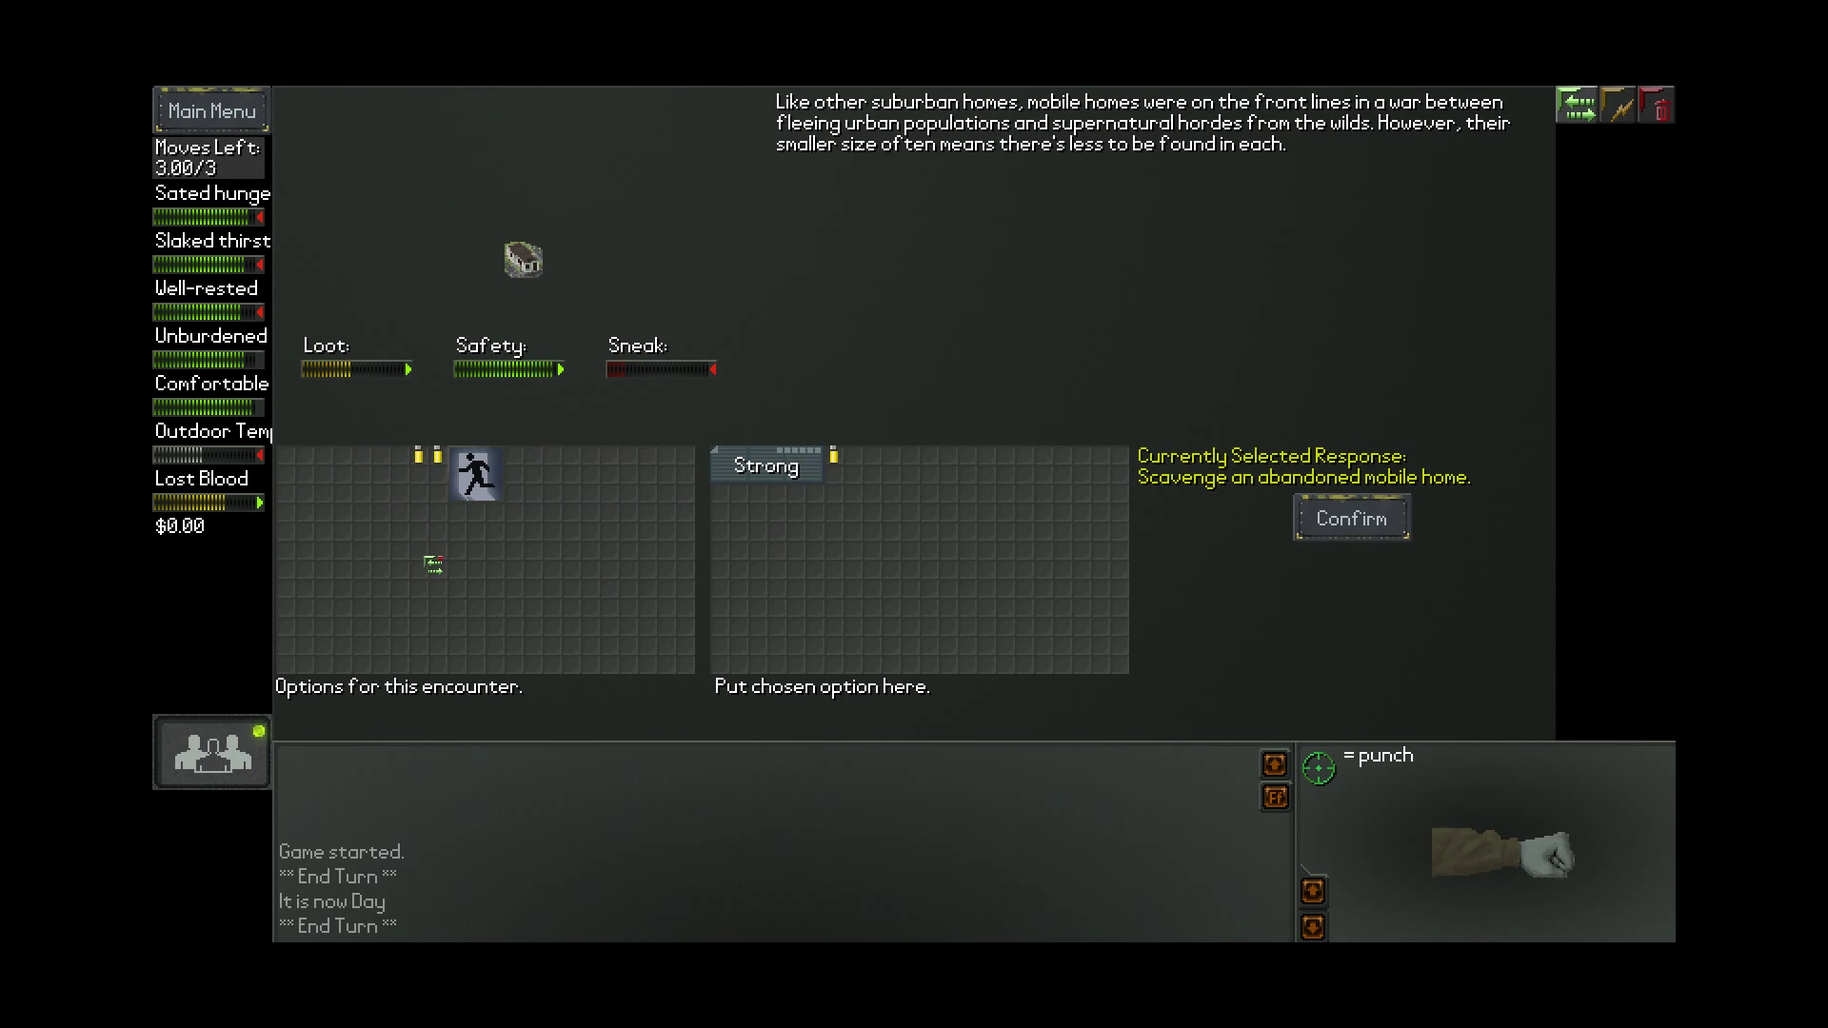
{"action": "key", "text": "Return"}
{"action": "key", "text": "Return"}
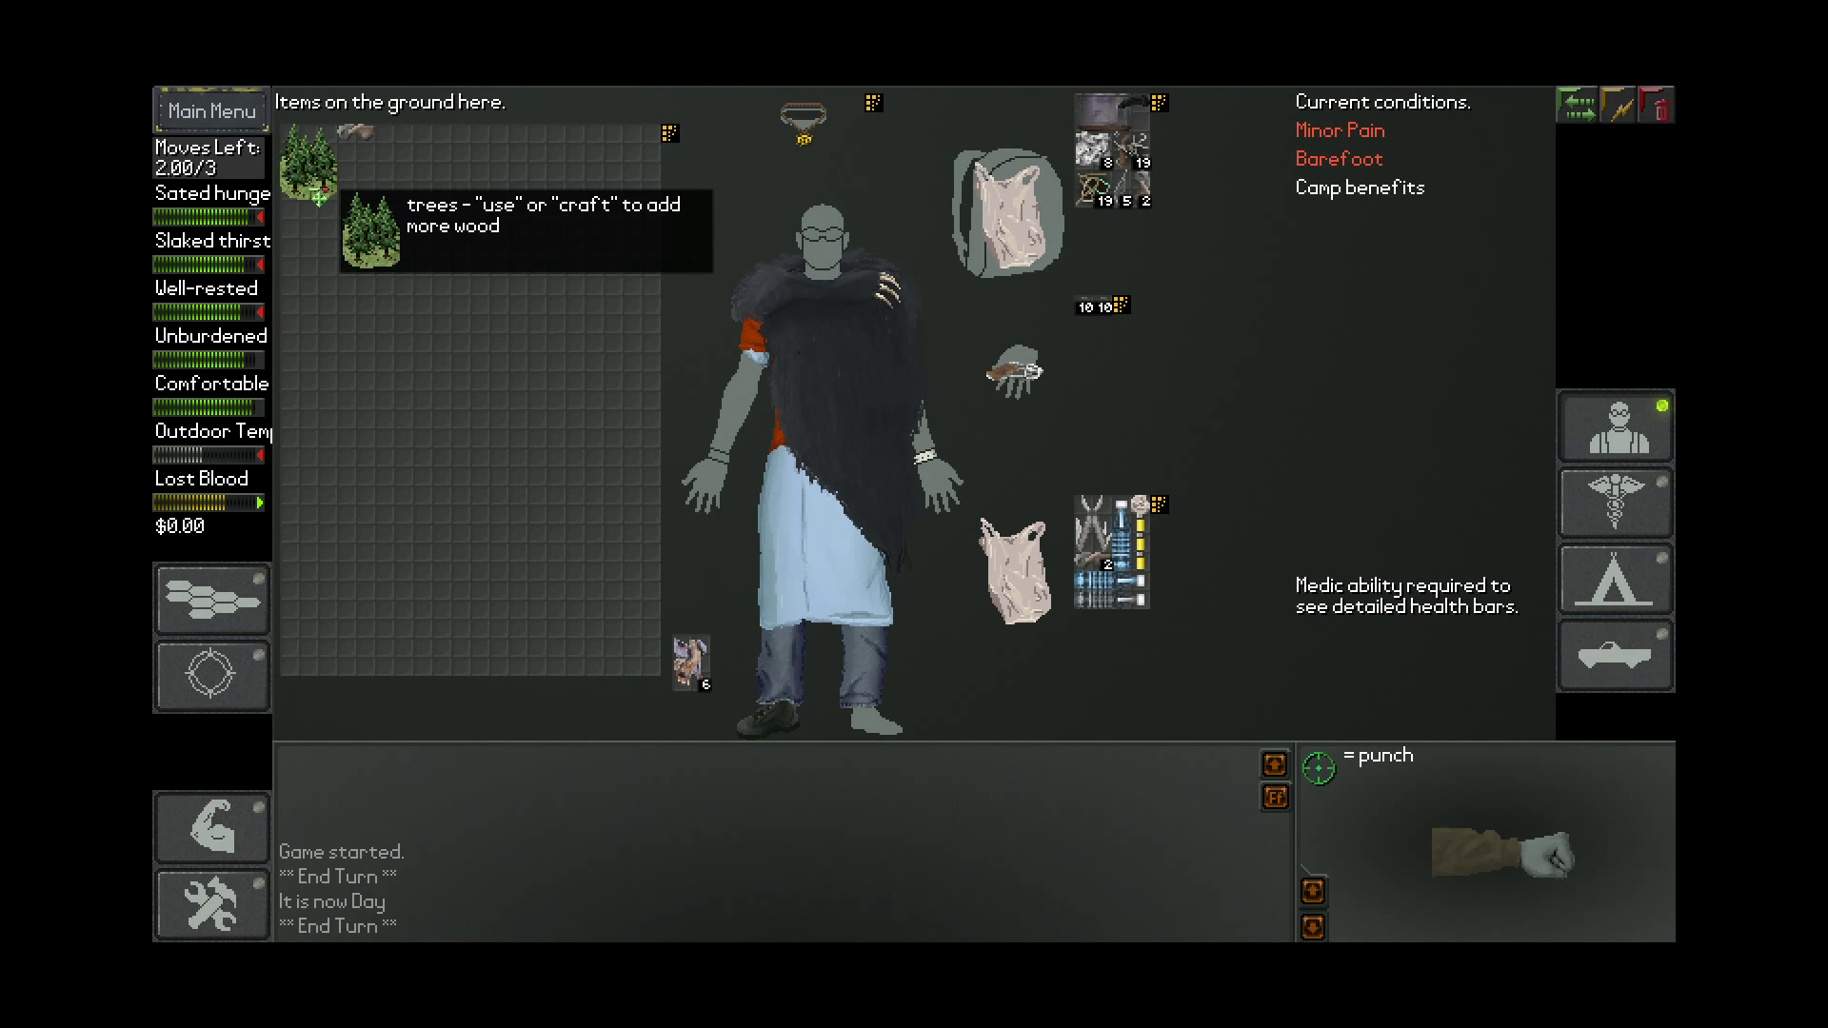
Pour out and drink the sterilized water, repacking the rest into the plastic bag
{"action": "right_click", "coordinate": [1125, 551]}
{"action": "left_click", "coordinate": [1195, 614]}
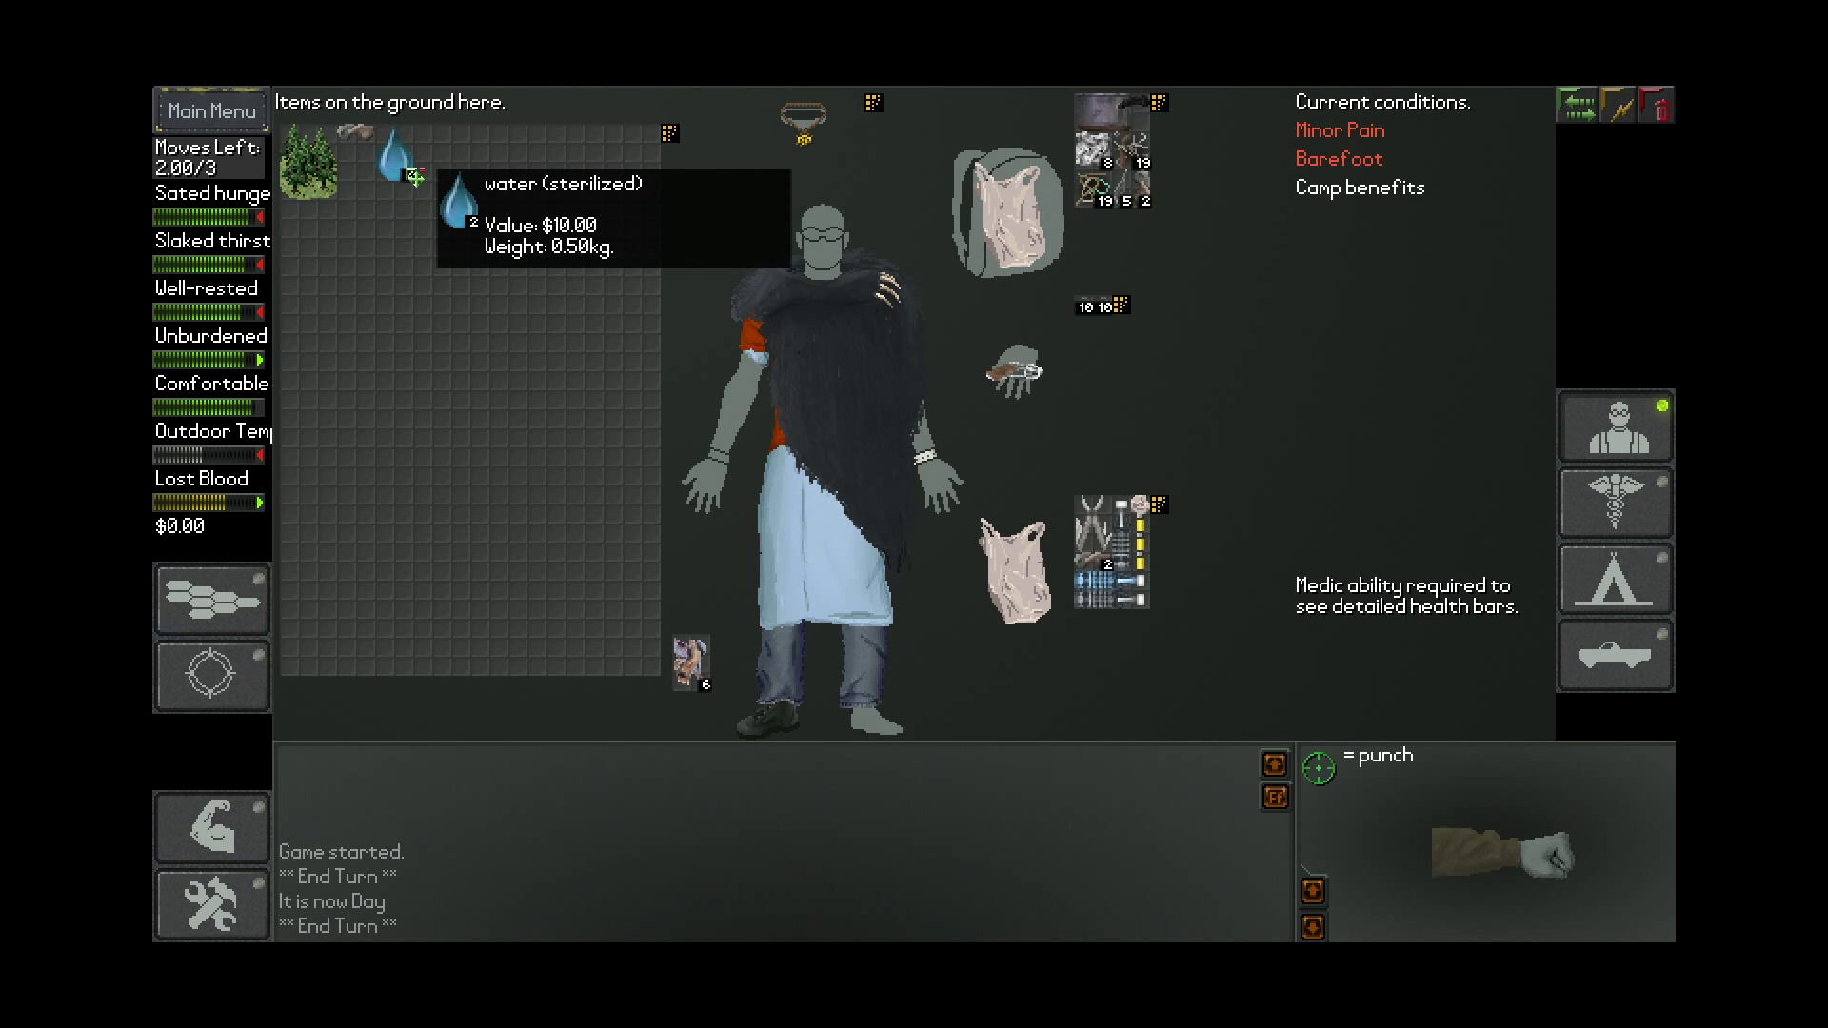
{"action": "right_click", "coordinate": [413, 174]}
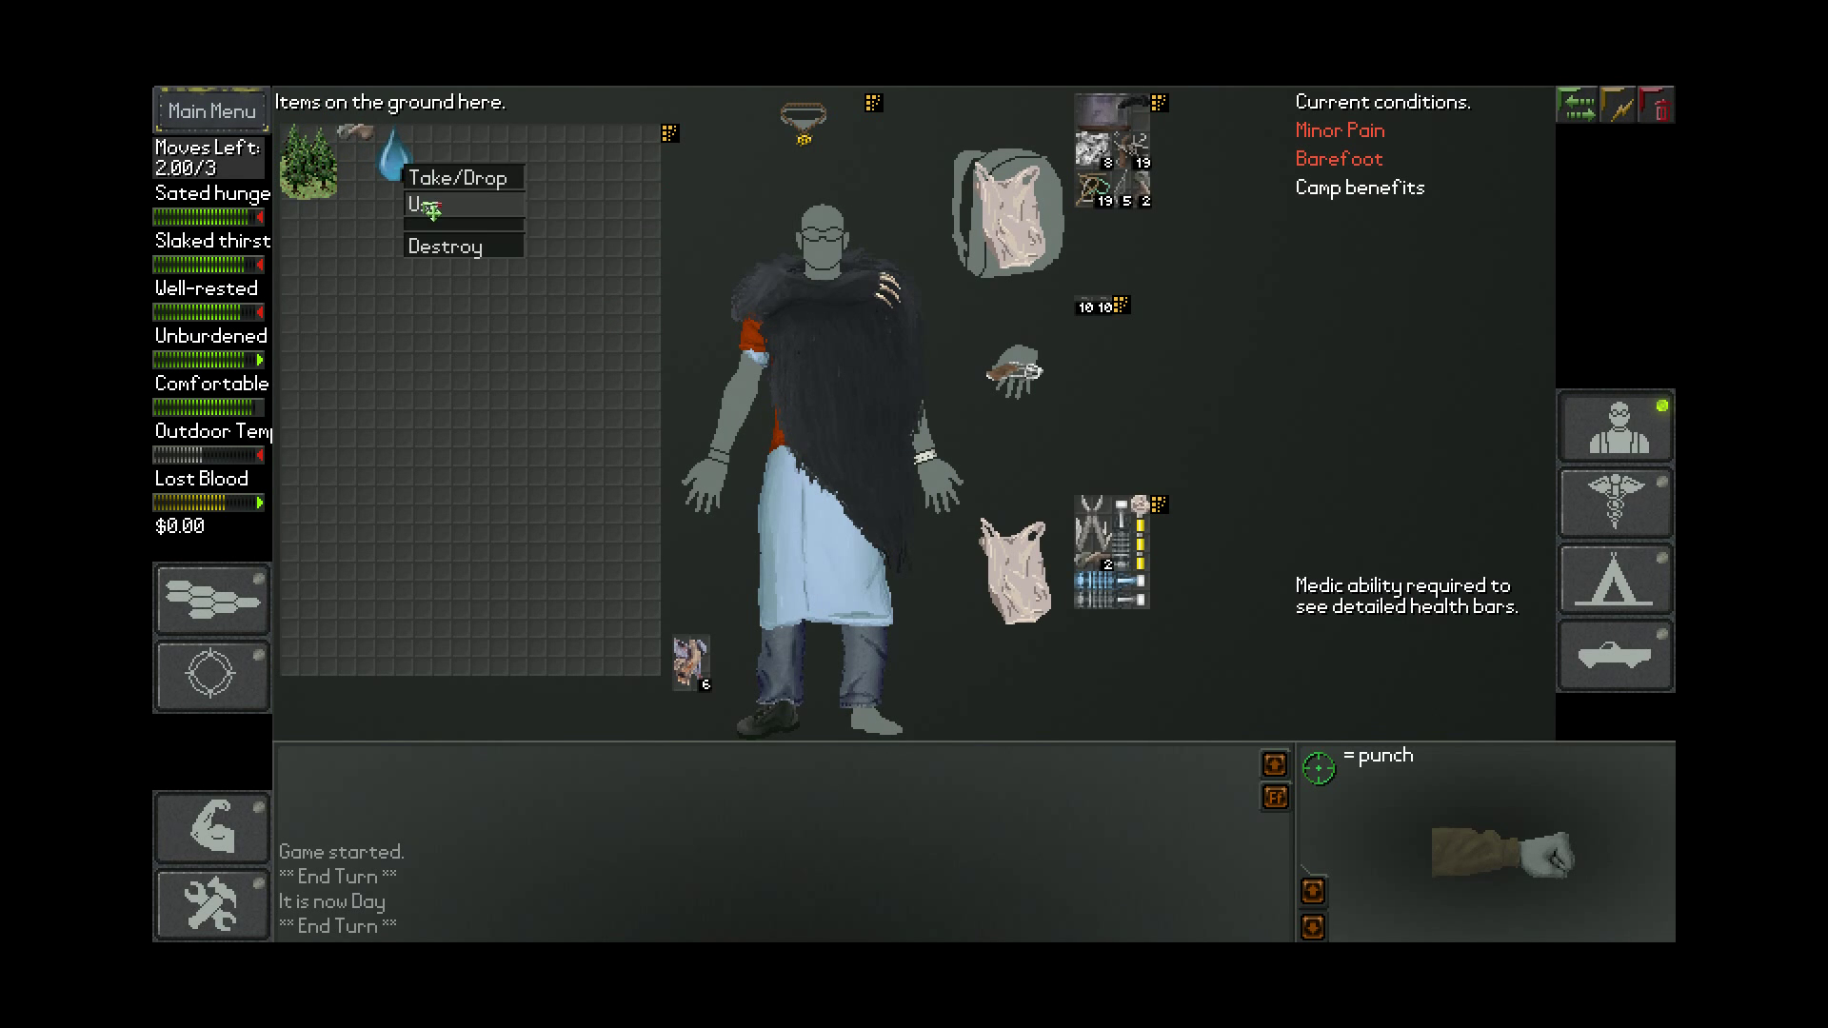
{"action": "left_click", "coordinate": [418, 203]}
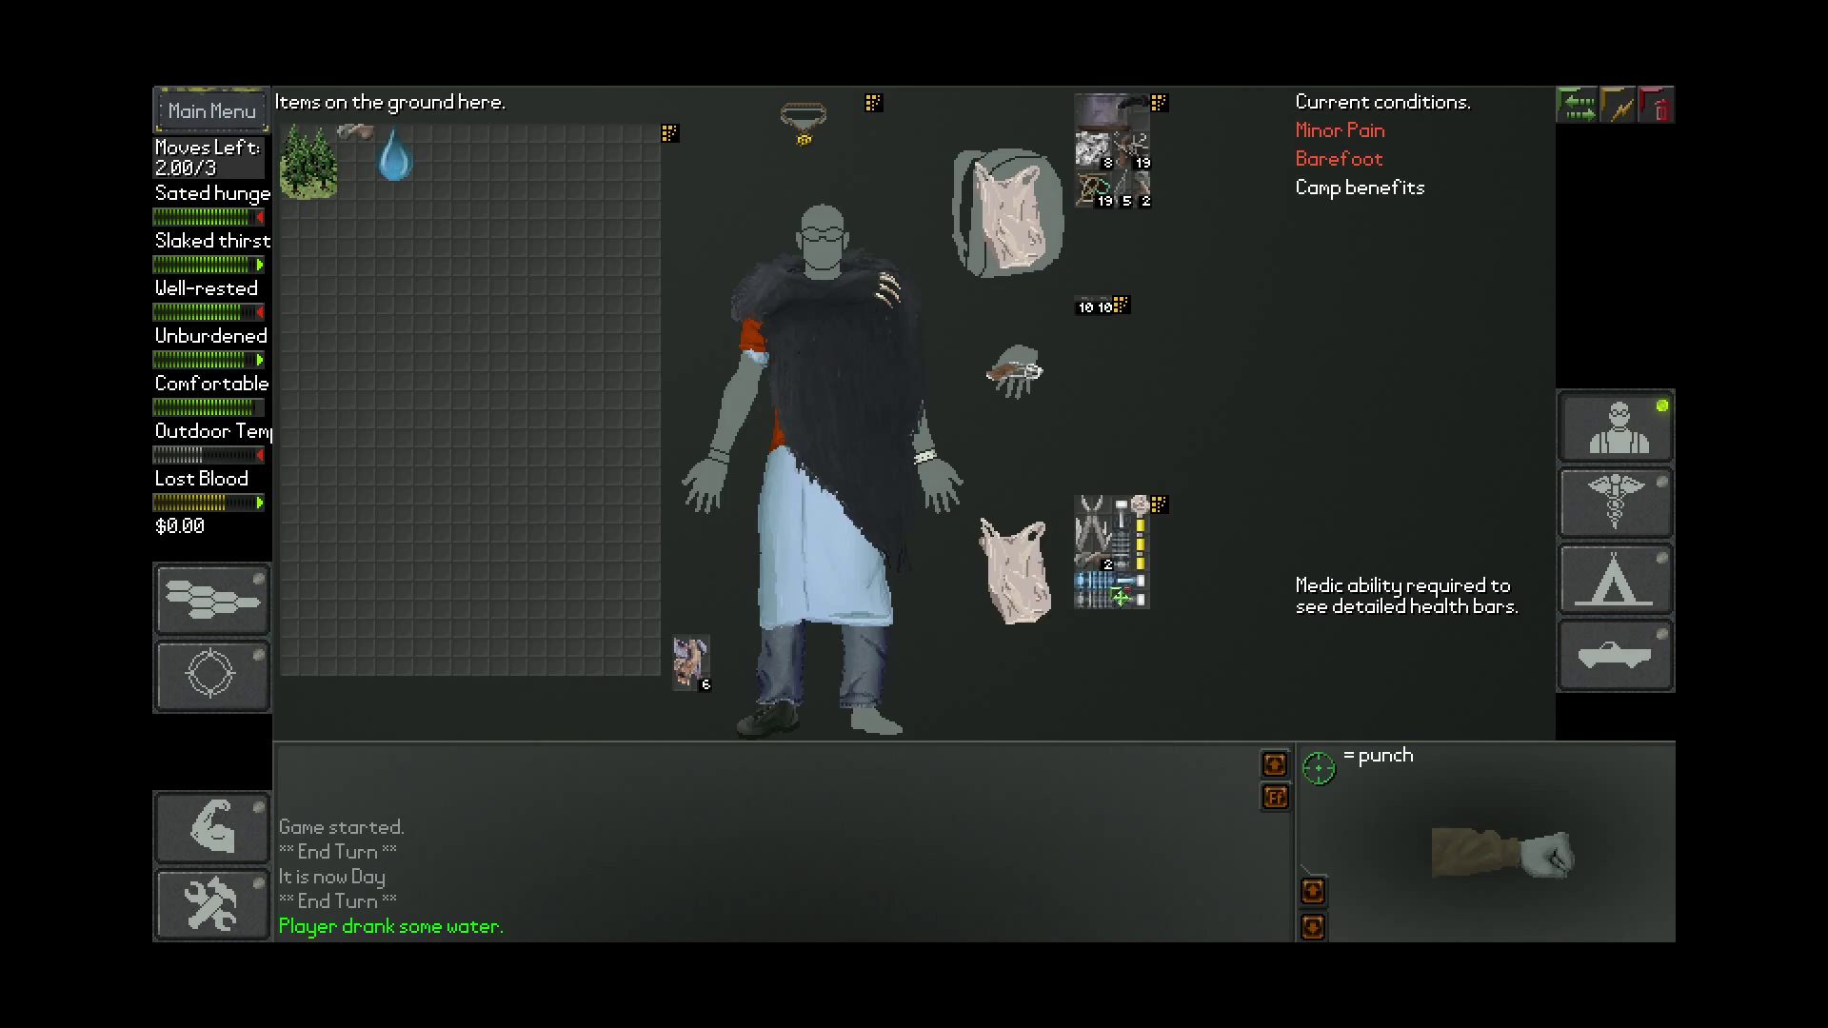
{"action": "left_click_drag", "start_coordinate": [1140, 583], "coordinate": [1054, 586]}
{"action": "mouse_move", "coordinate": [395, 160]}
{"action": "left_mouse_down"}
{"action": "mouse_move", "coordinate": [1065, 601]}
{"action": "mouse_move", "coordinate": [1128, 555]}
{"action": "left_mouse_up"}
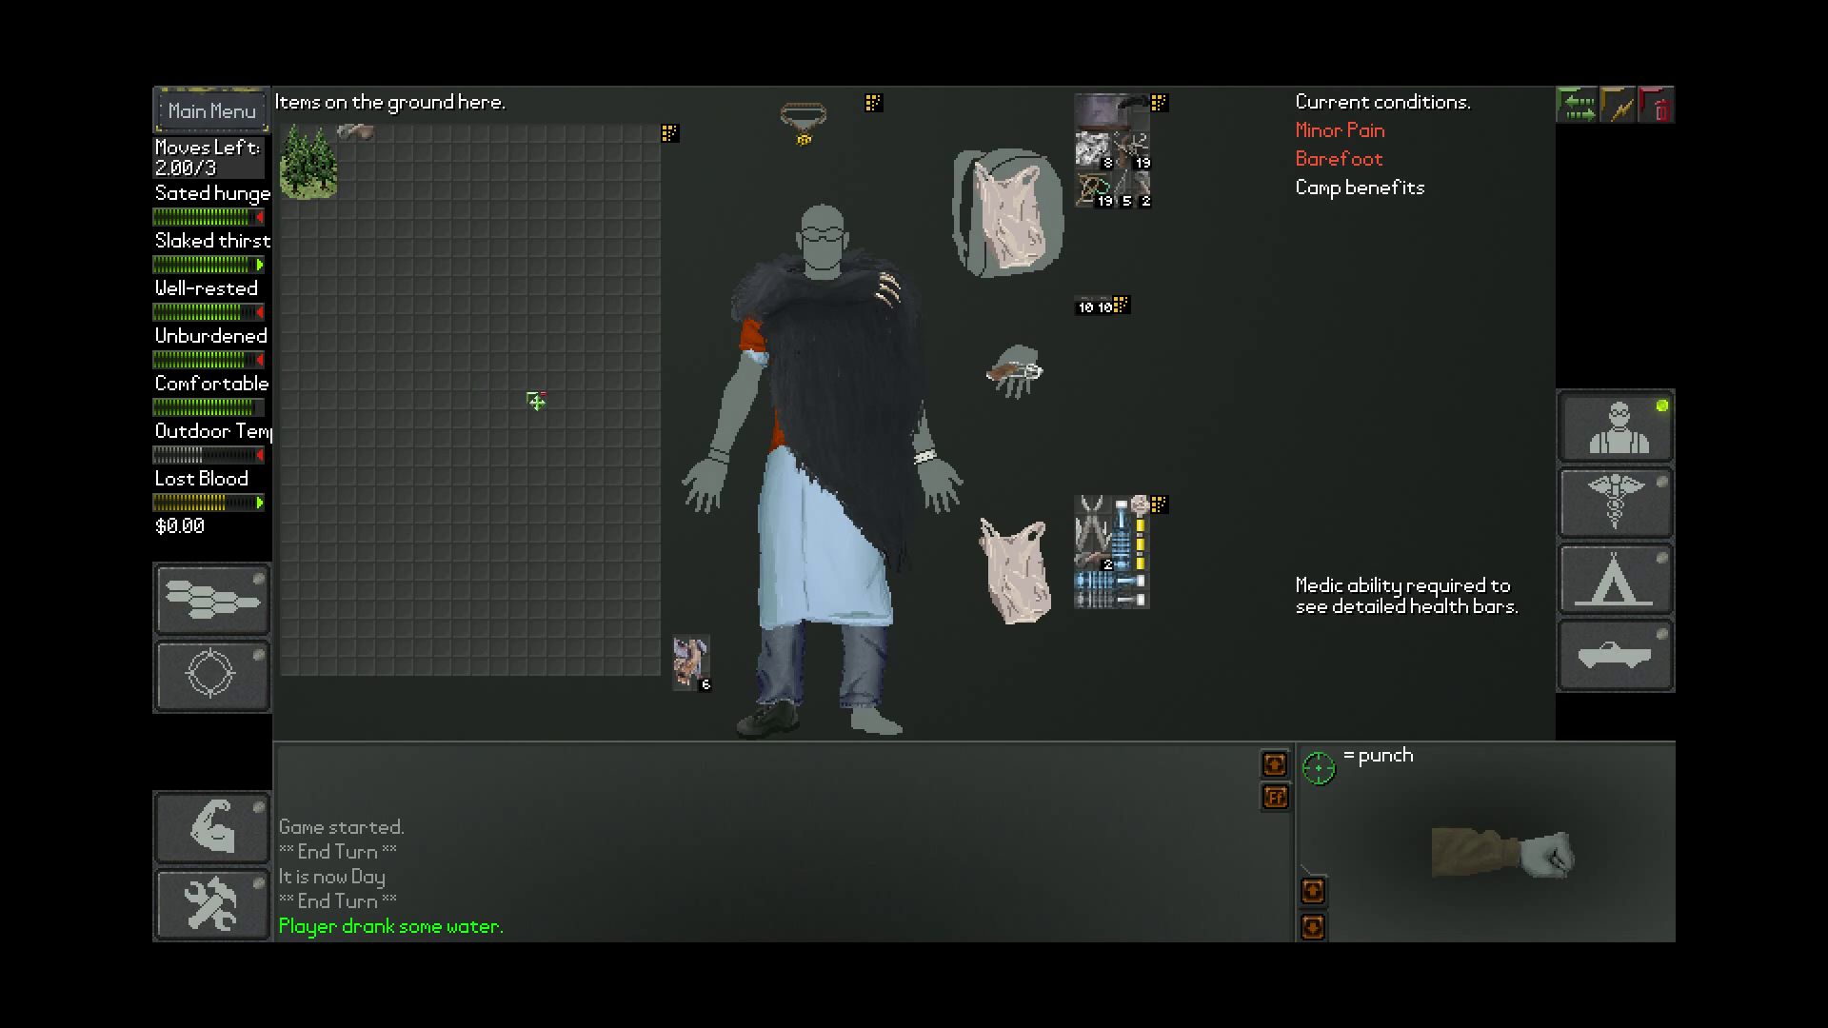
{"action": "key", "text": "Escape"}
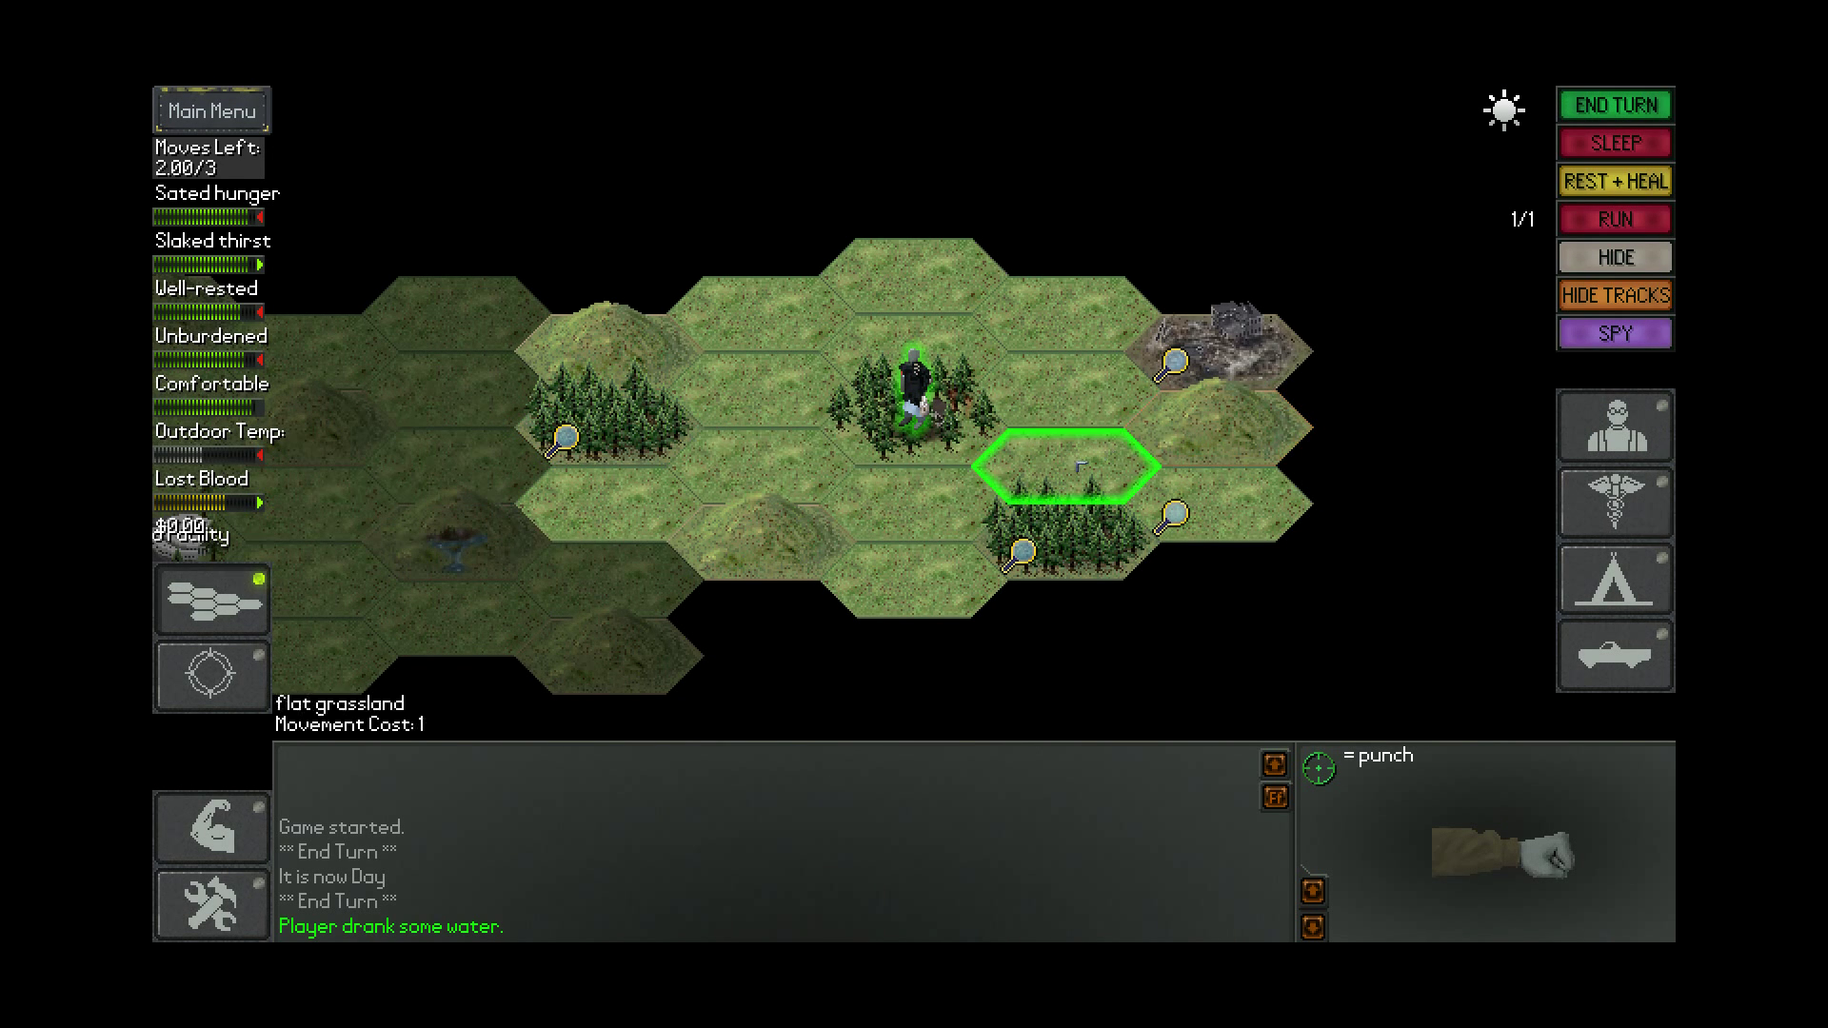
Move two hexes east, end the turn, then advance three more hexes
{"action": "left_click", "coordinate": [1075, 469]}
{"action": "left_click", "coordinate": [1216, 504]}
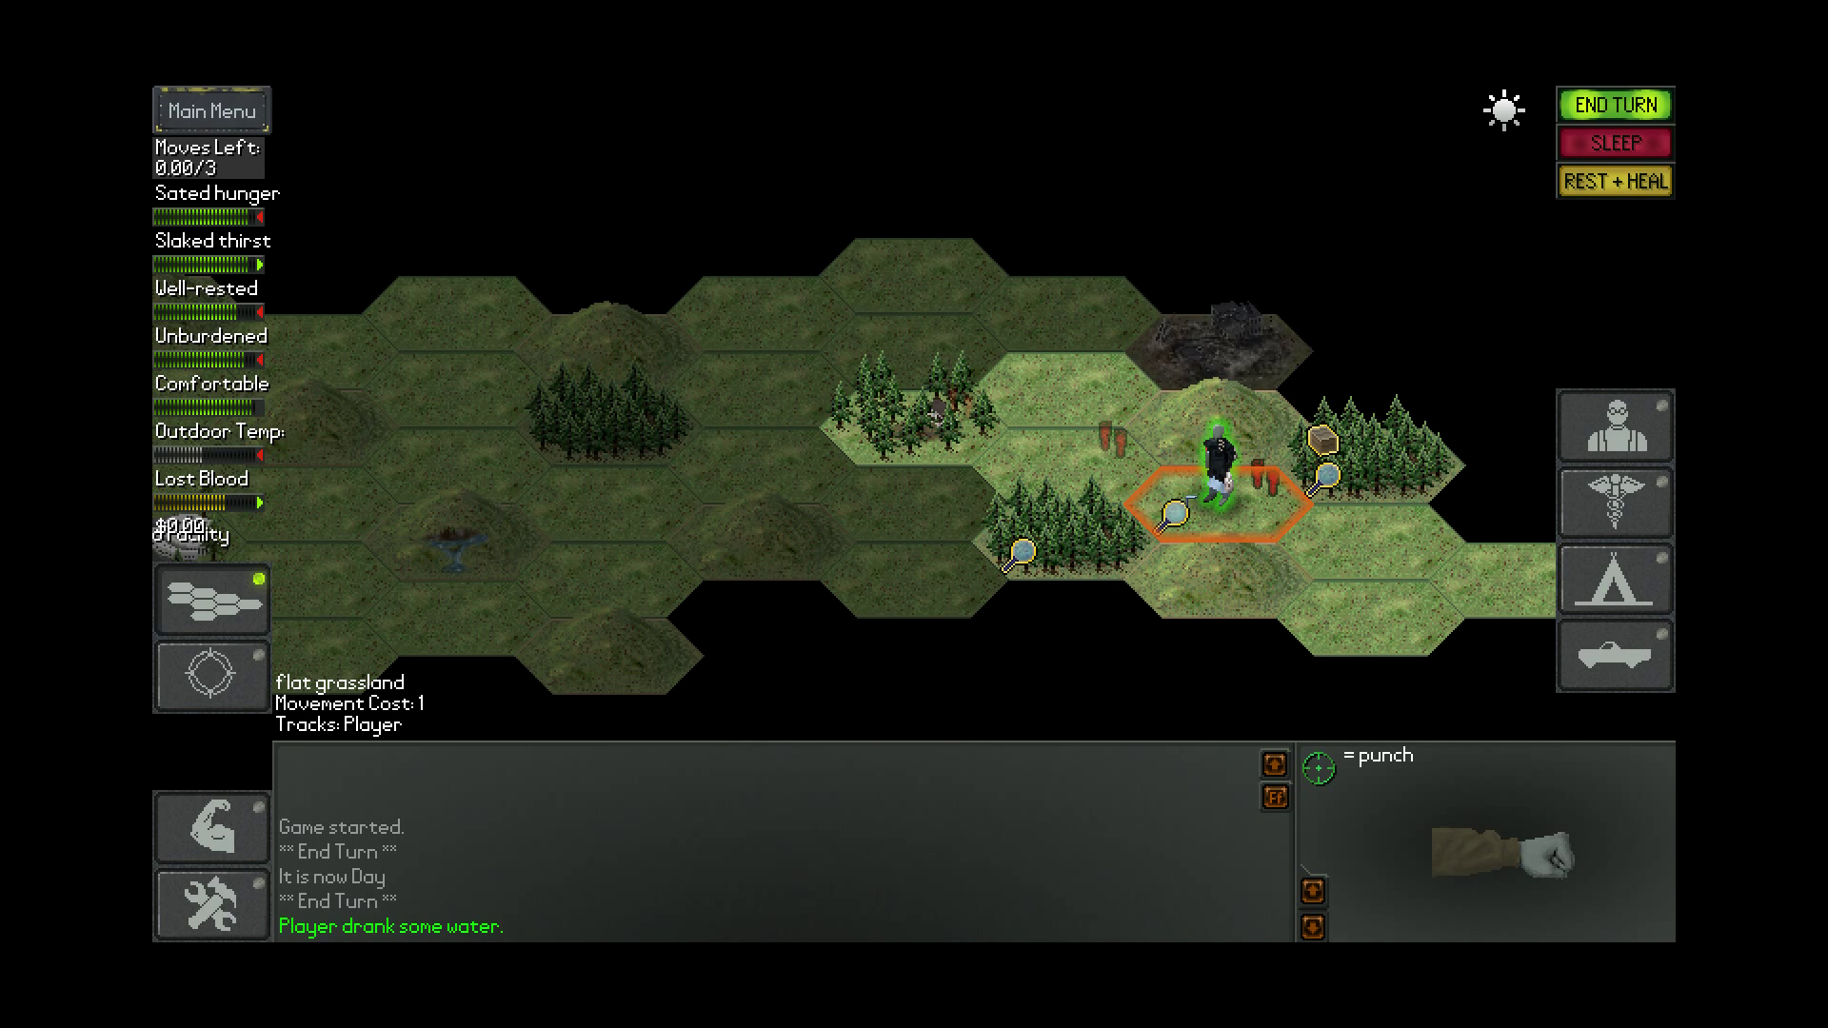
{"action": "left_click", "coordinate": [1616, 104]}
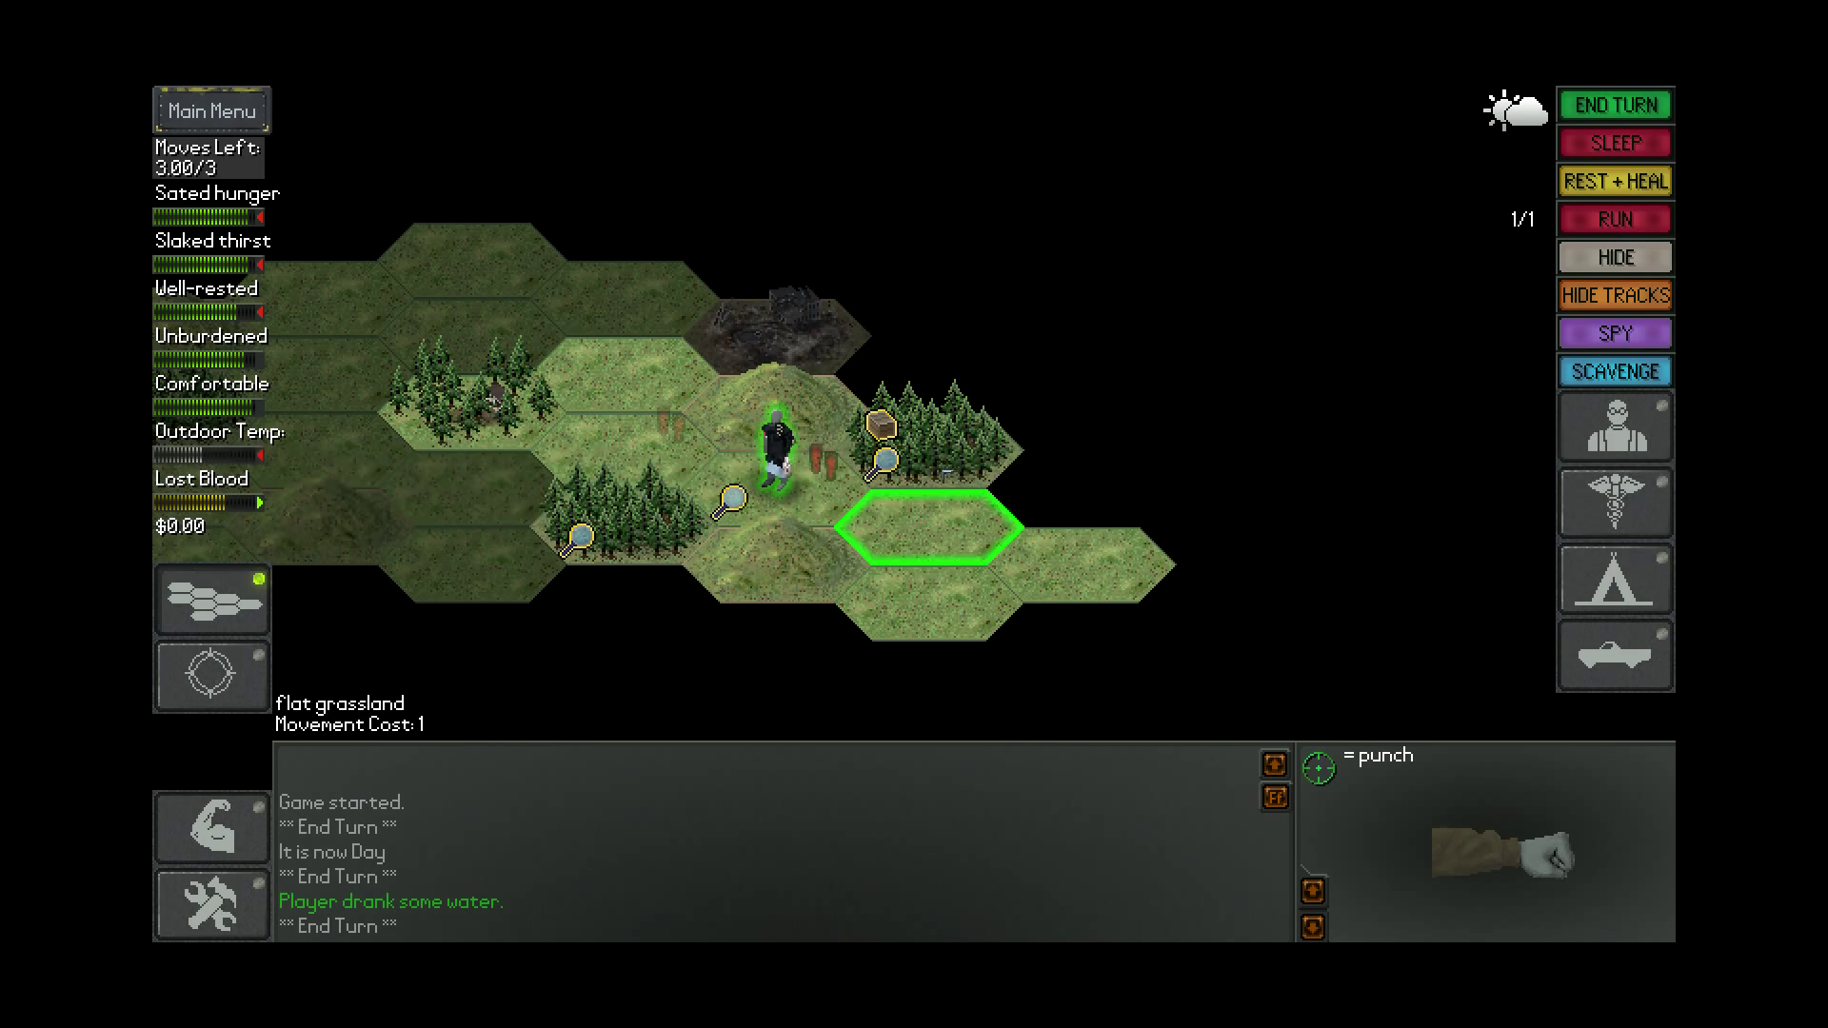
{"action": "left_click", "coordinate": [928, 530]}
{"action": "left_click", "coordinate": [1081, 564]}
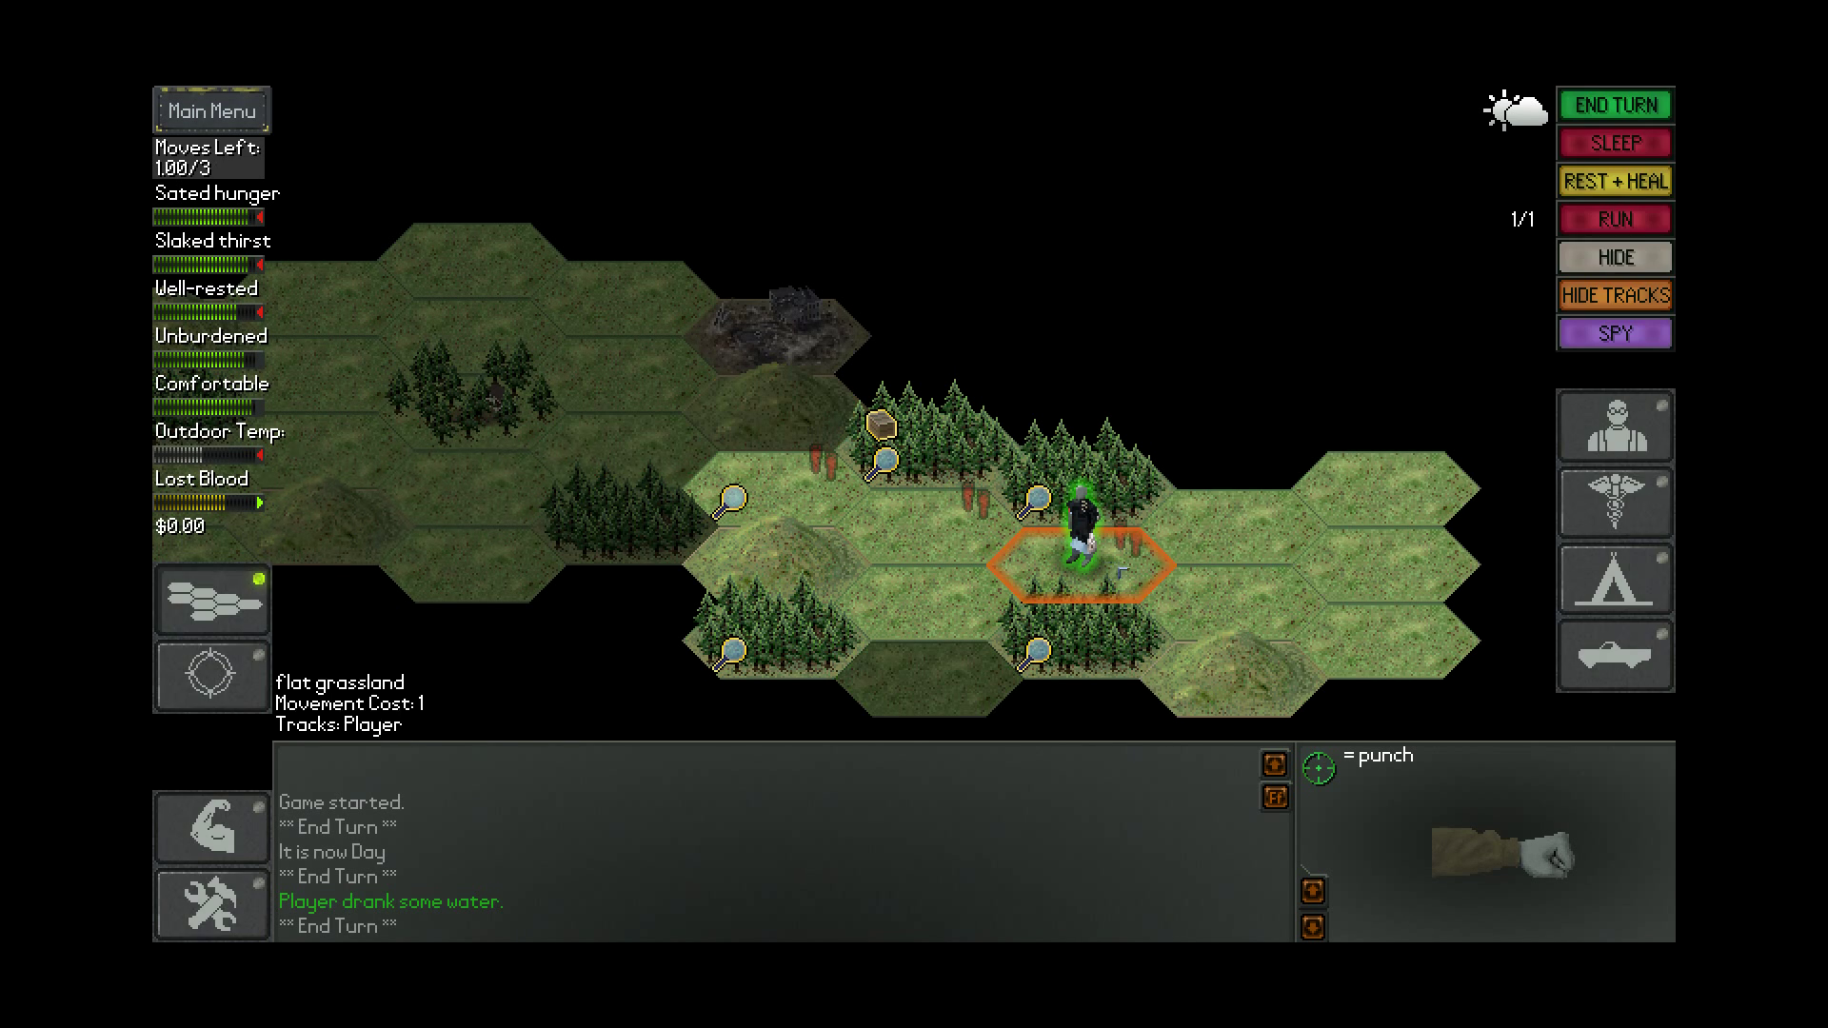
{"action": "left_click", "coordinate": [1223, 588]}
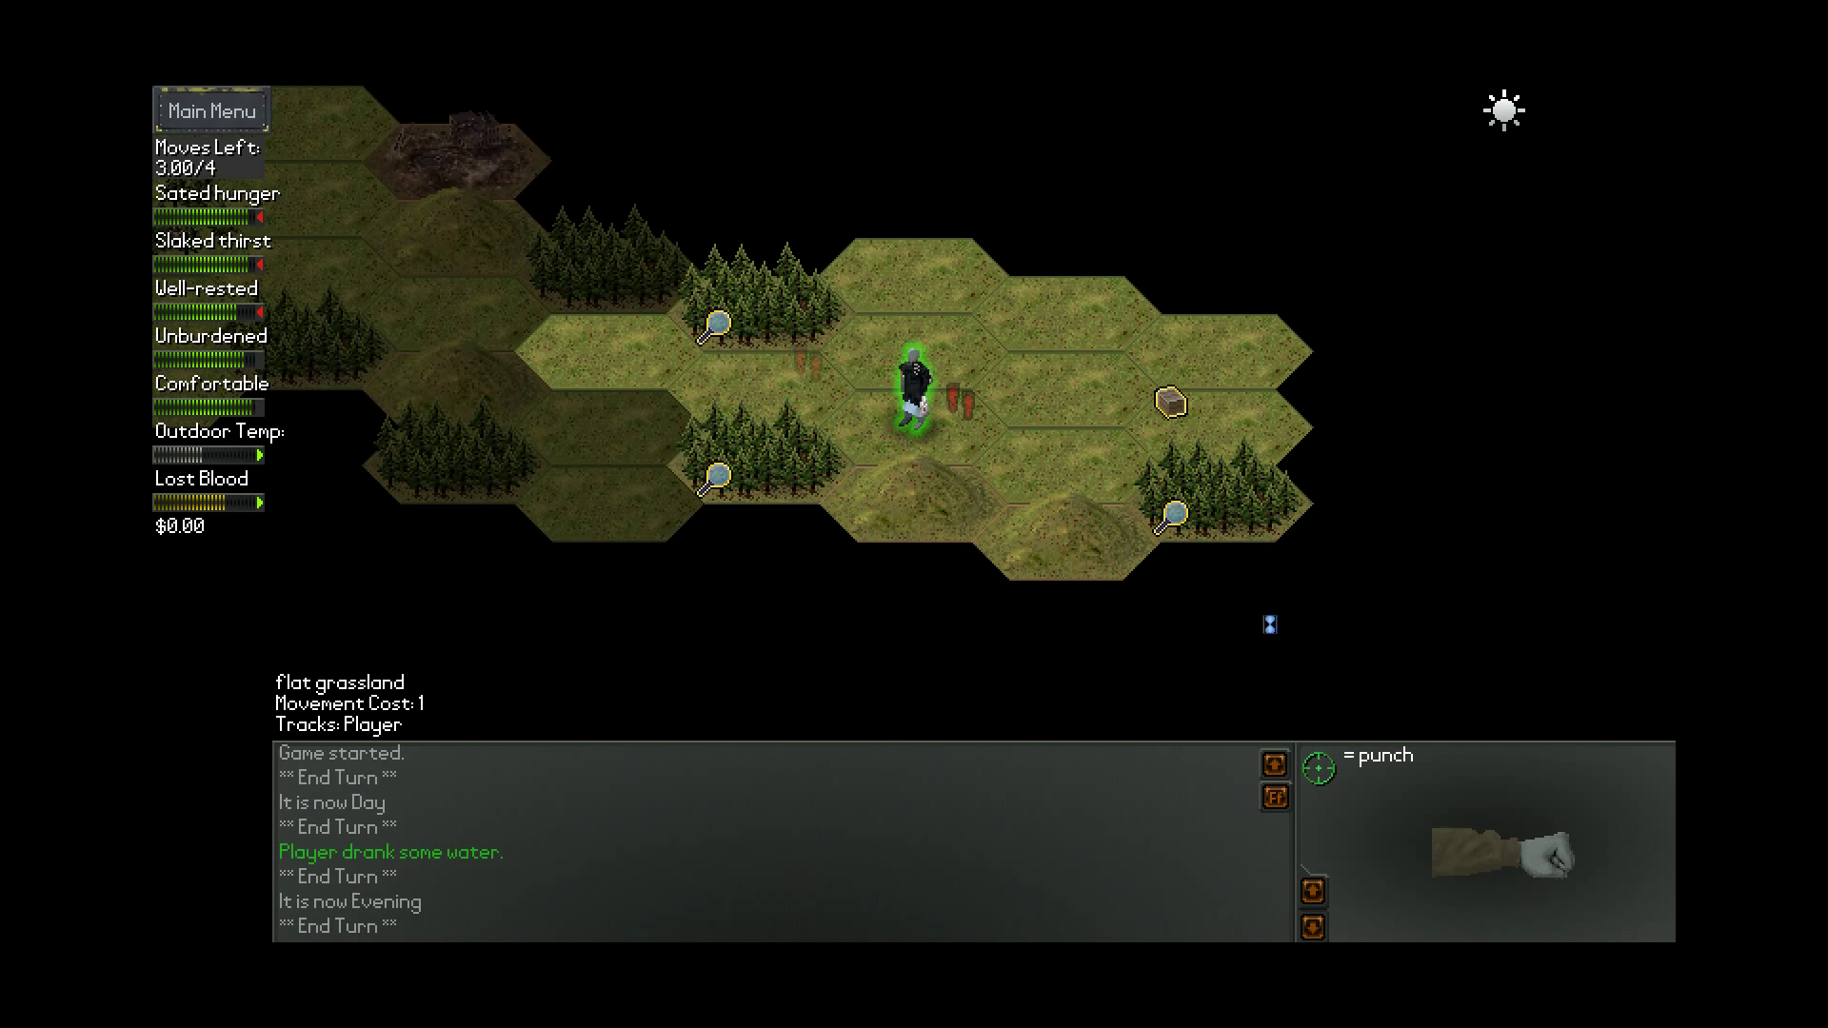
Move two more hexes east and check the inventory along the way
{"action": "left_click", "coordinate": [1104, 451]}
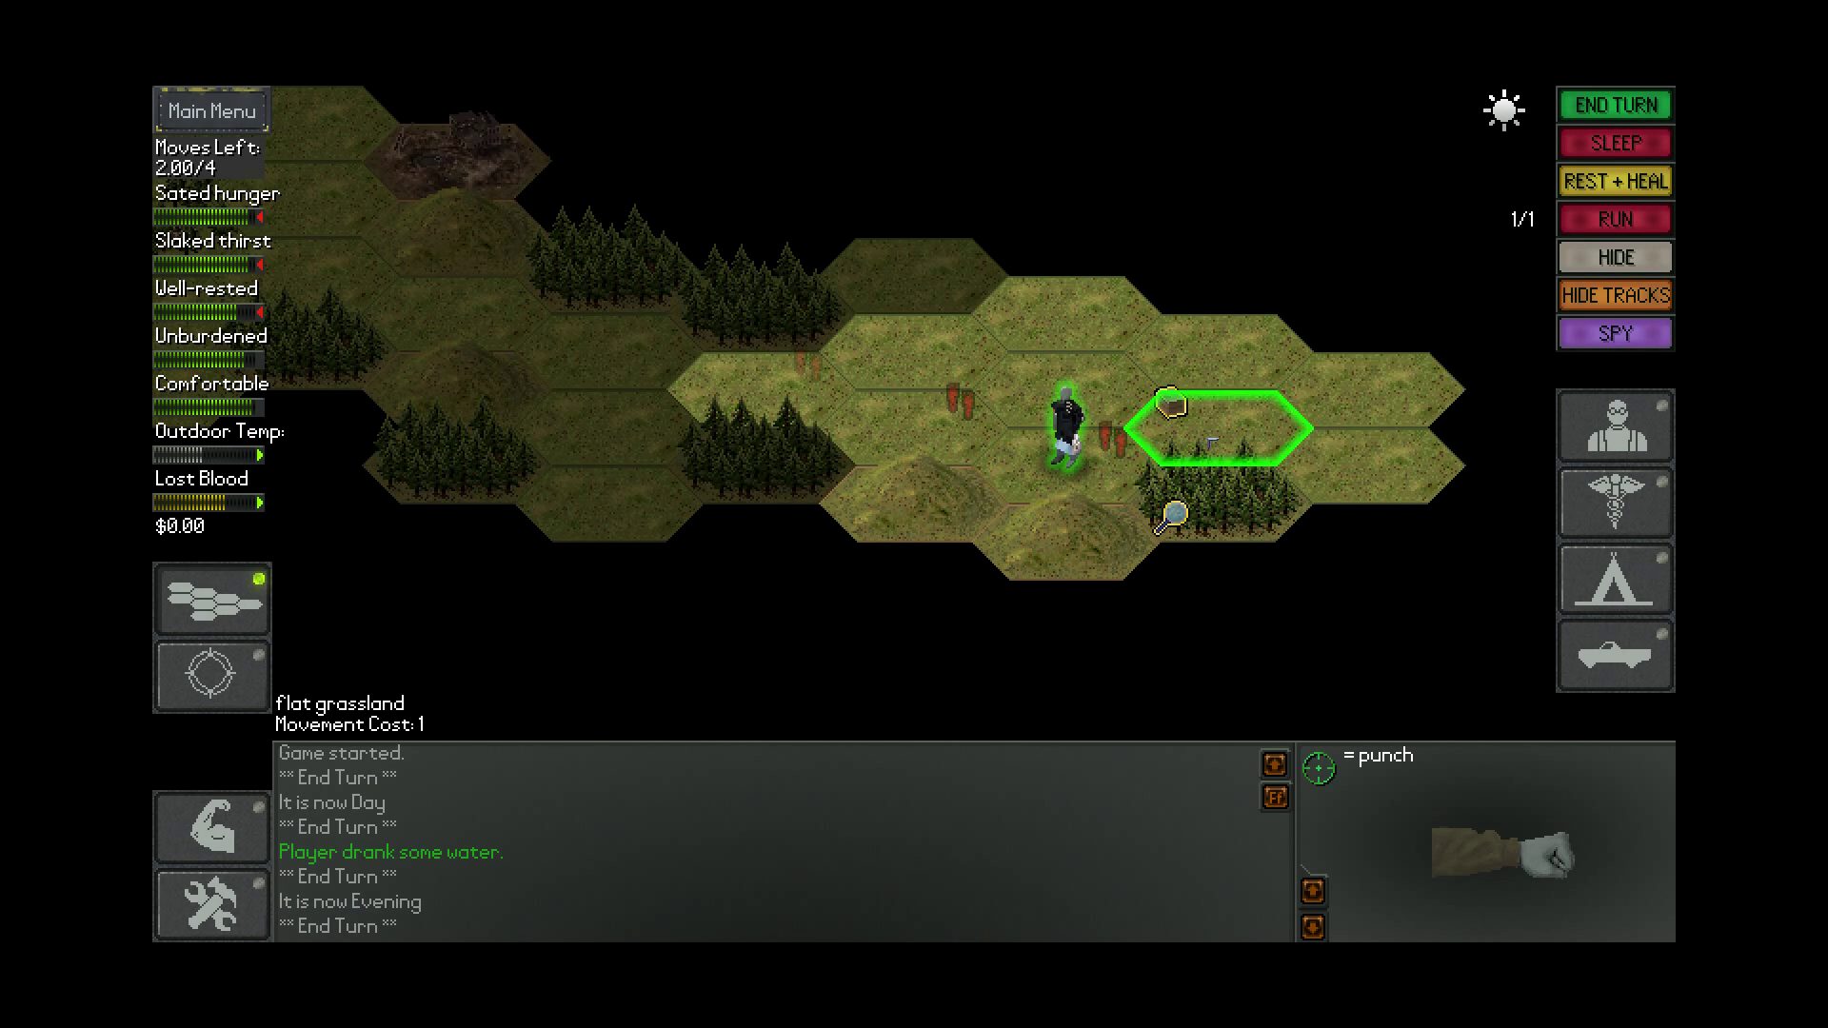
{"action": "left_click", "coordinate": [1158, 448]}
{"action": "key", "text": "i"}
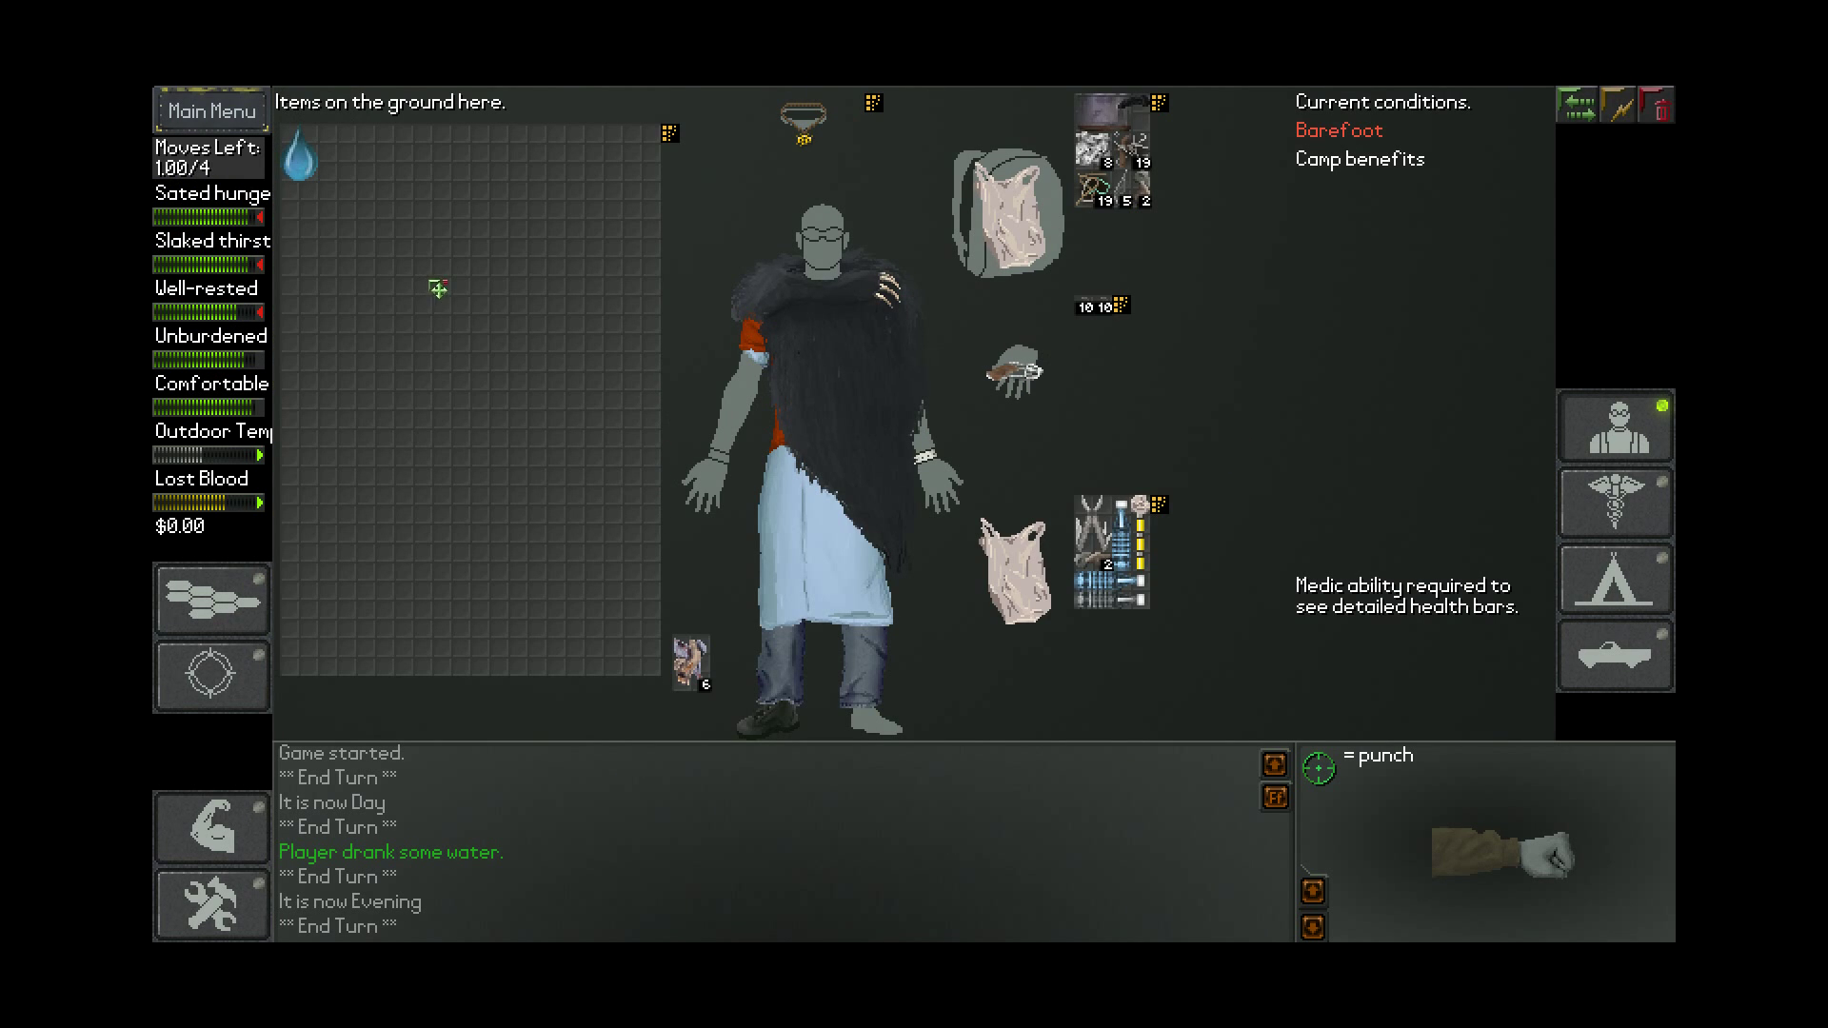
{"action": "key", "text": "i"}
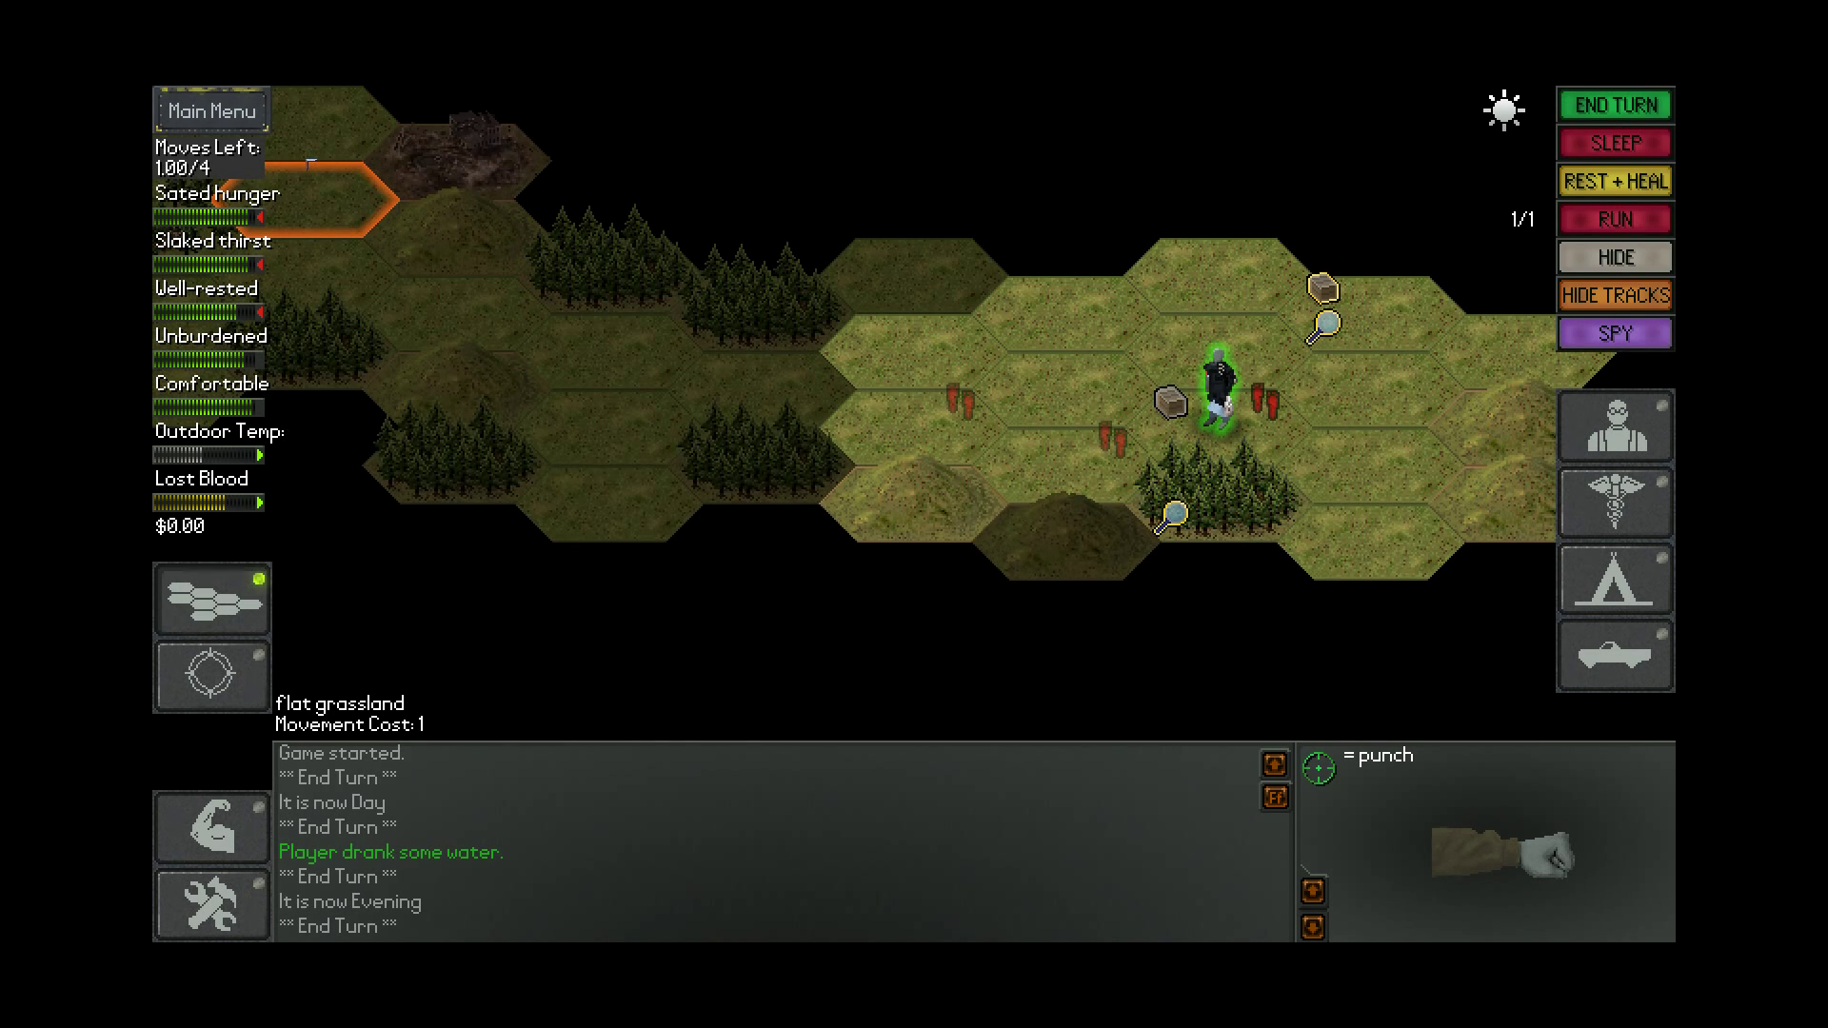
{"action": "key", "text": "i"}
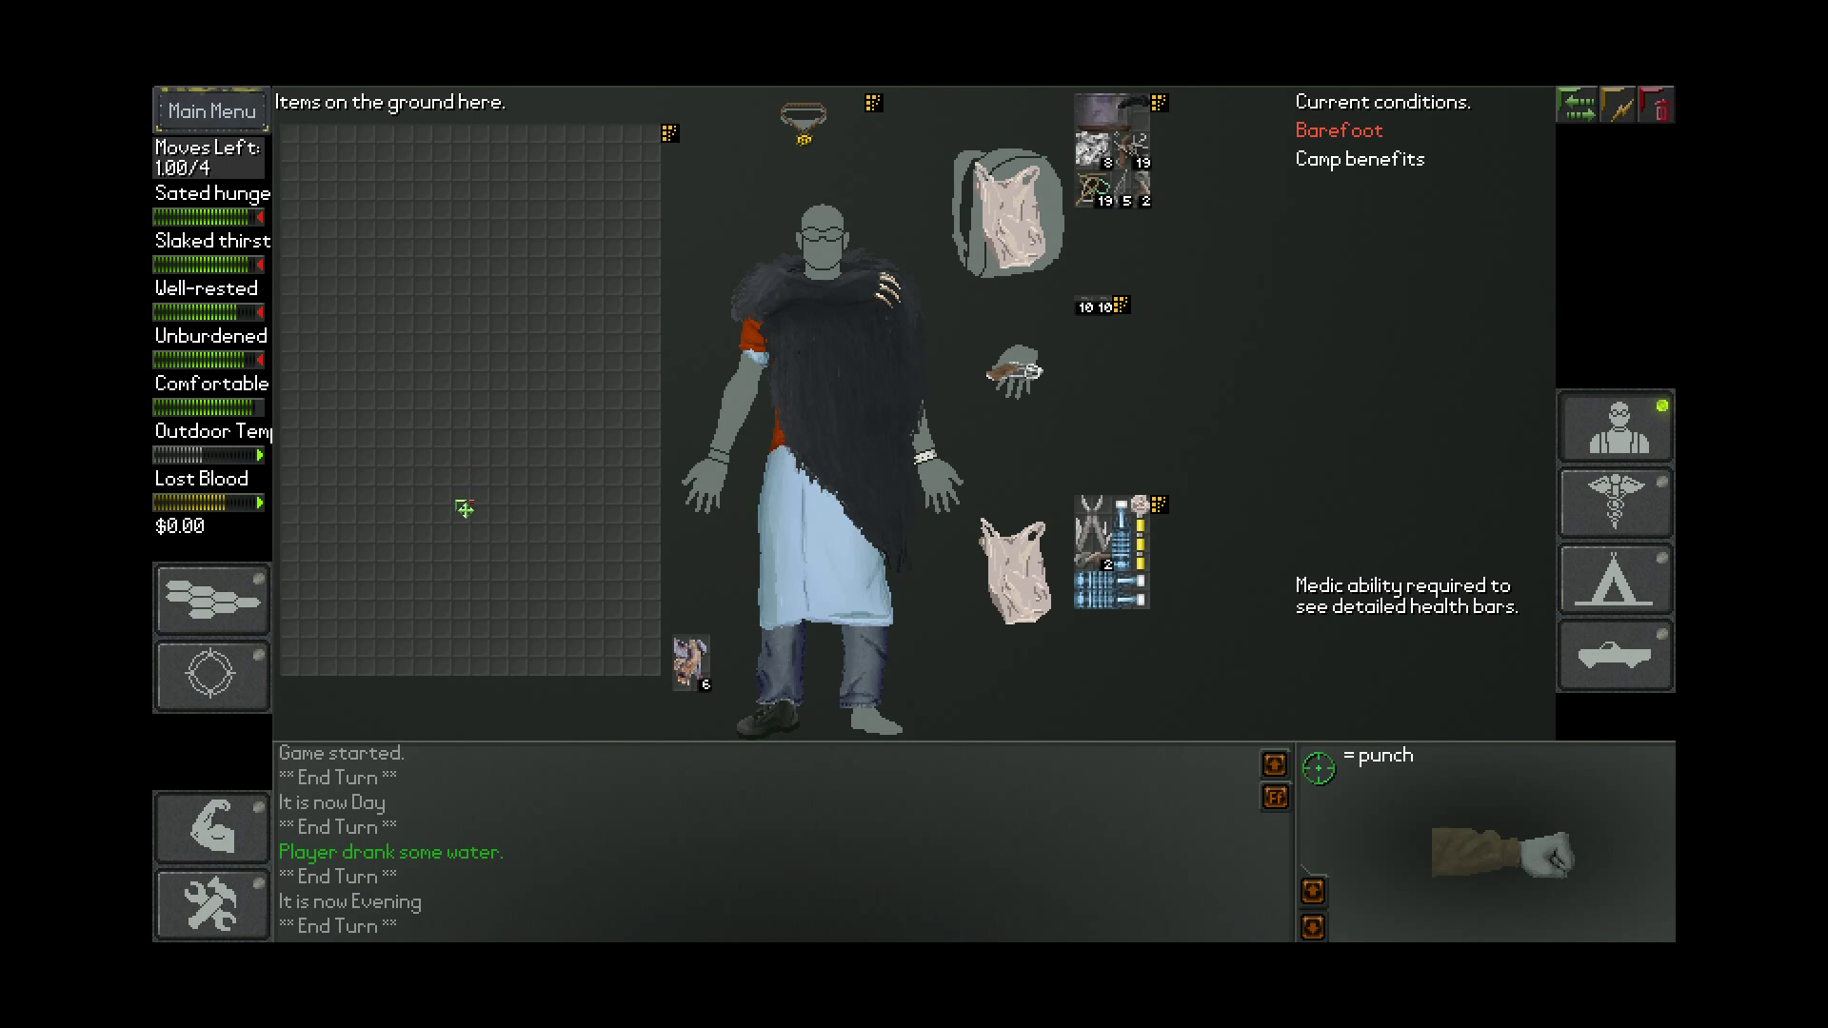
{"action": "key", "text": "i"}
Move down-right, end the turn, and step into the wooded shack hex
{"action": "left_click", "coordinate": [1372, 540]}
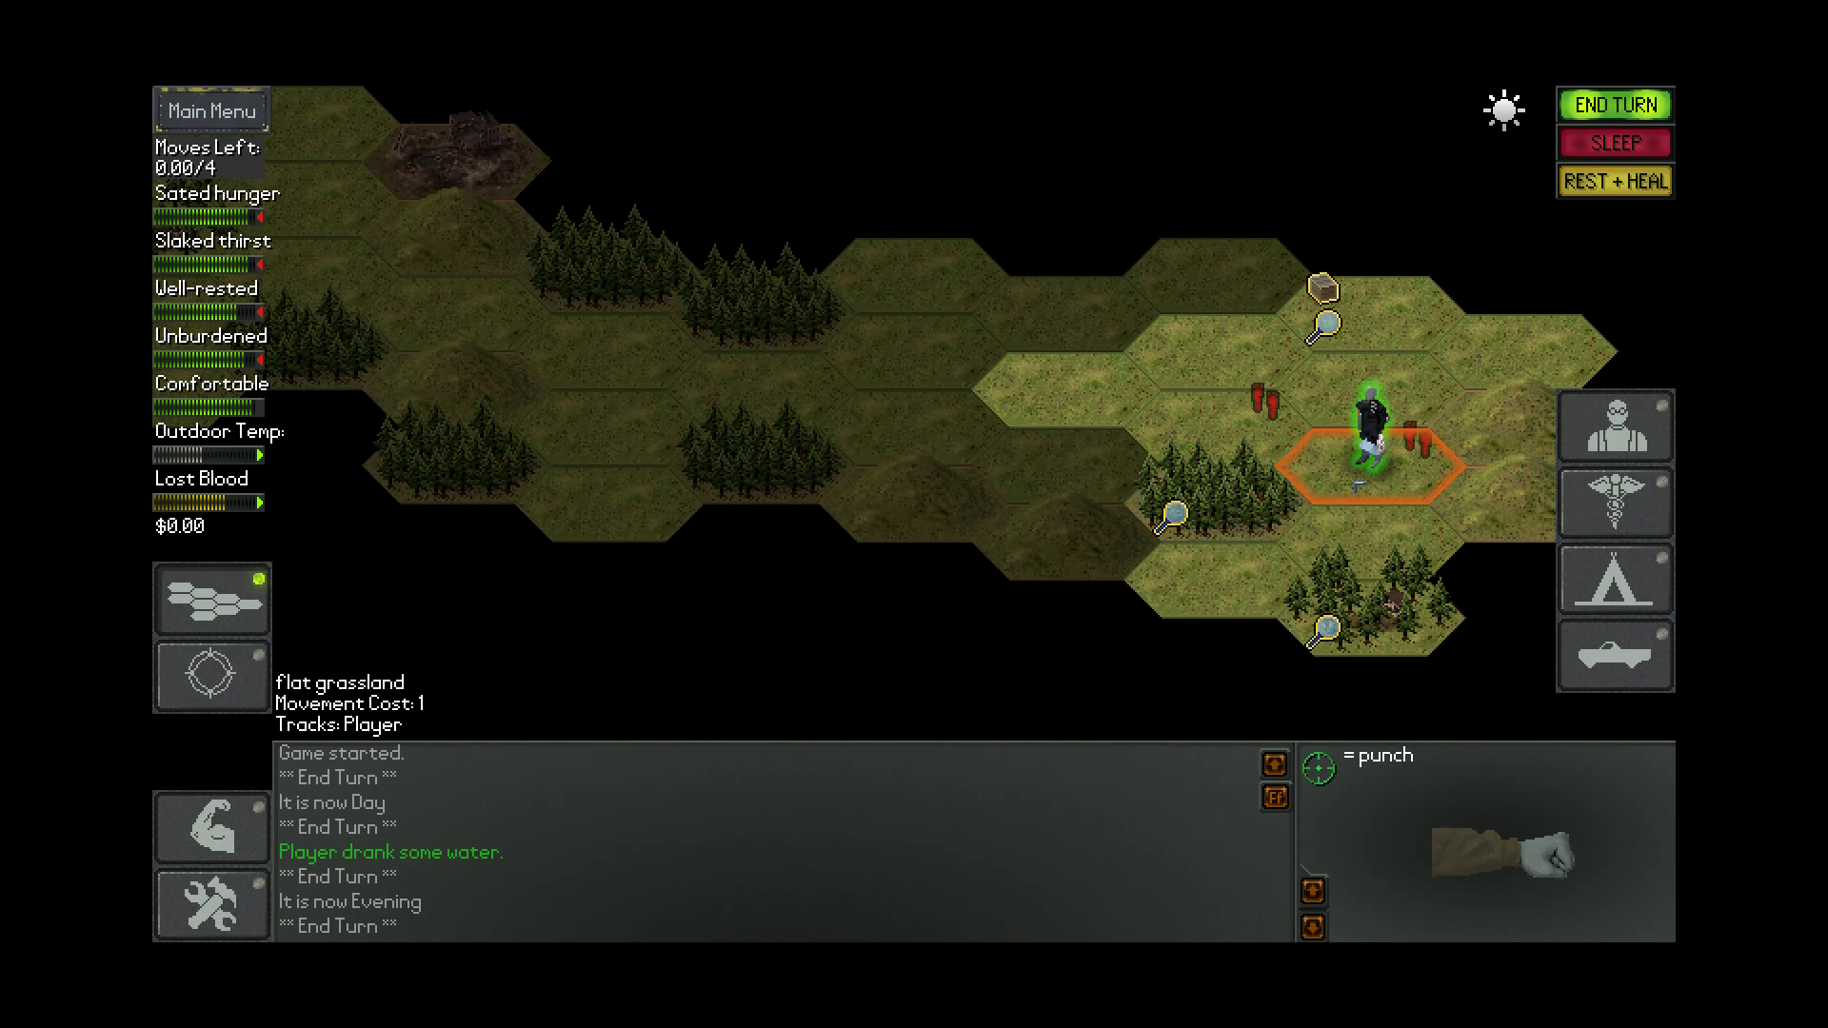
{"action": "key", "text": "e"}
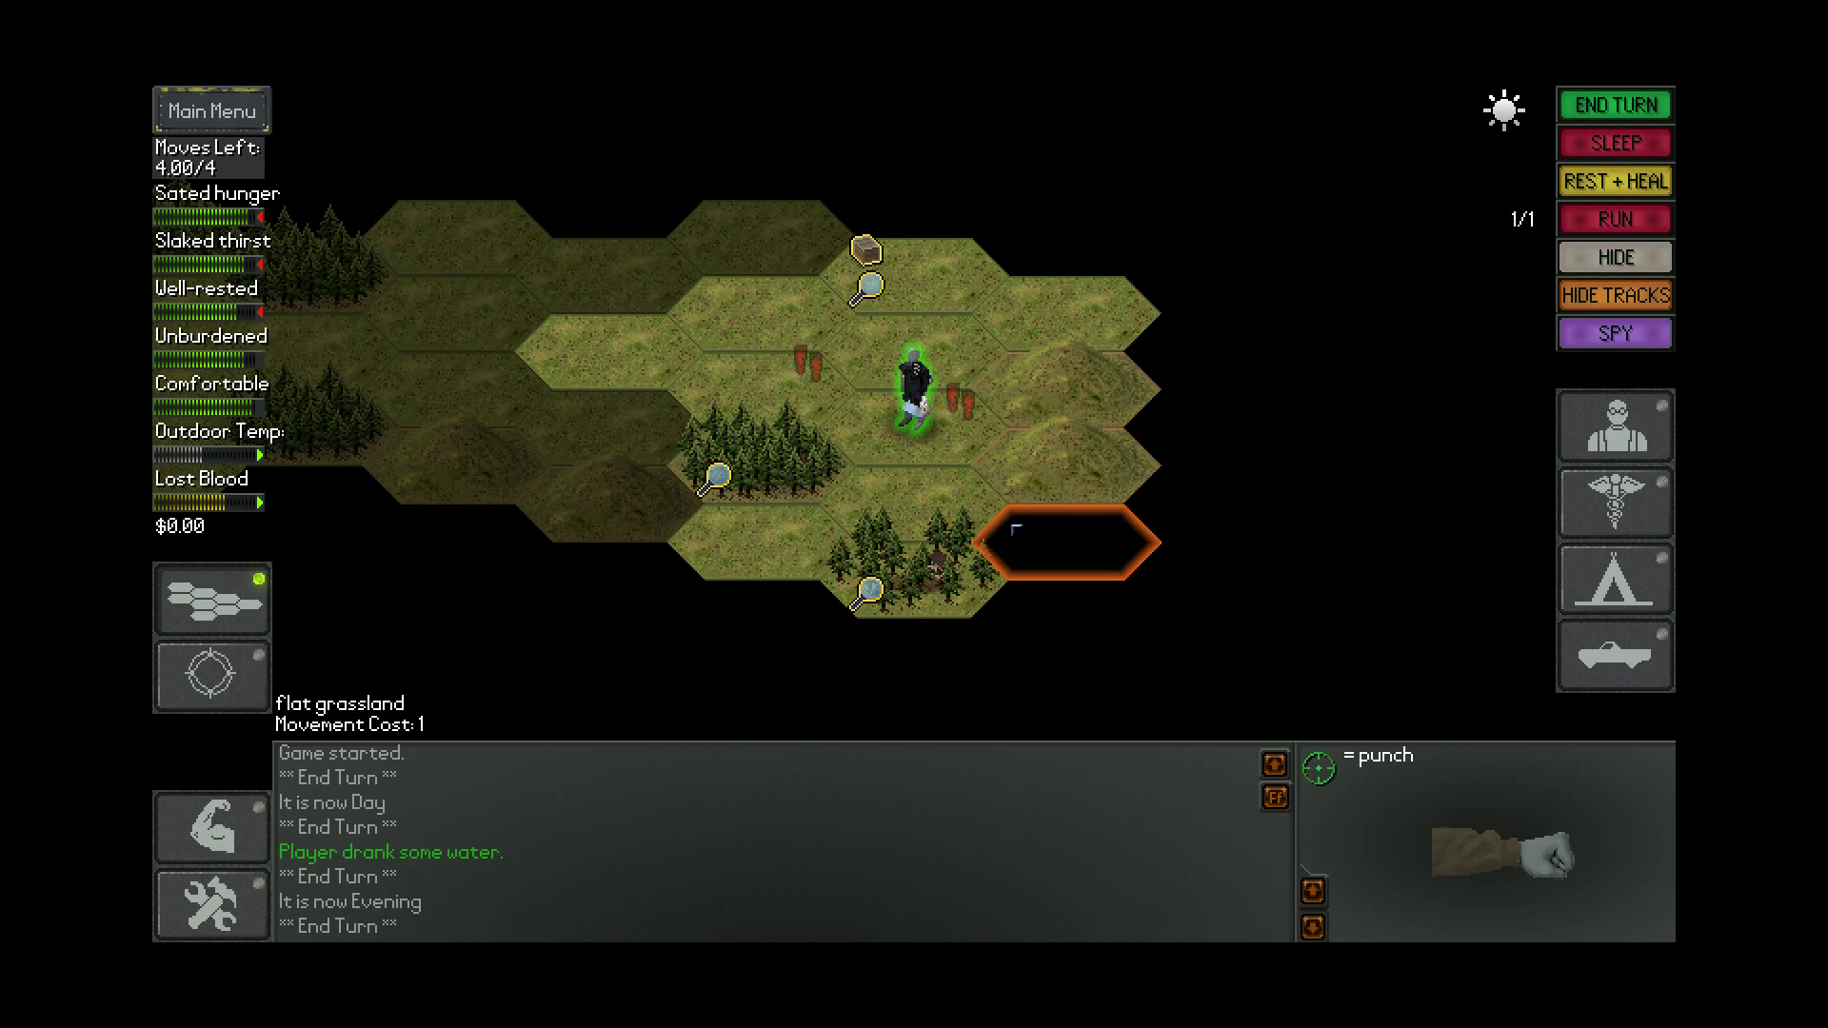
{"action": "left_click", "coordinate": [921, 500]}
{"action": "left_click", "coordinate": [942, 575]}
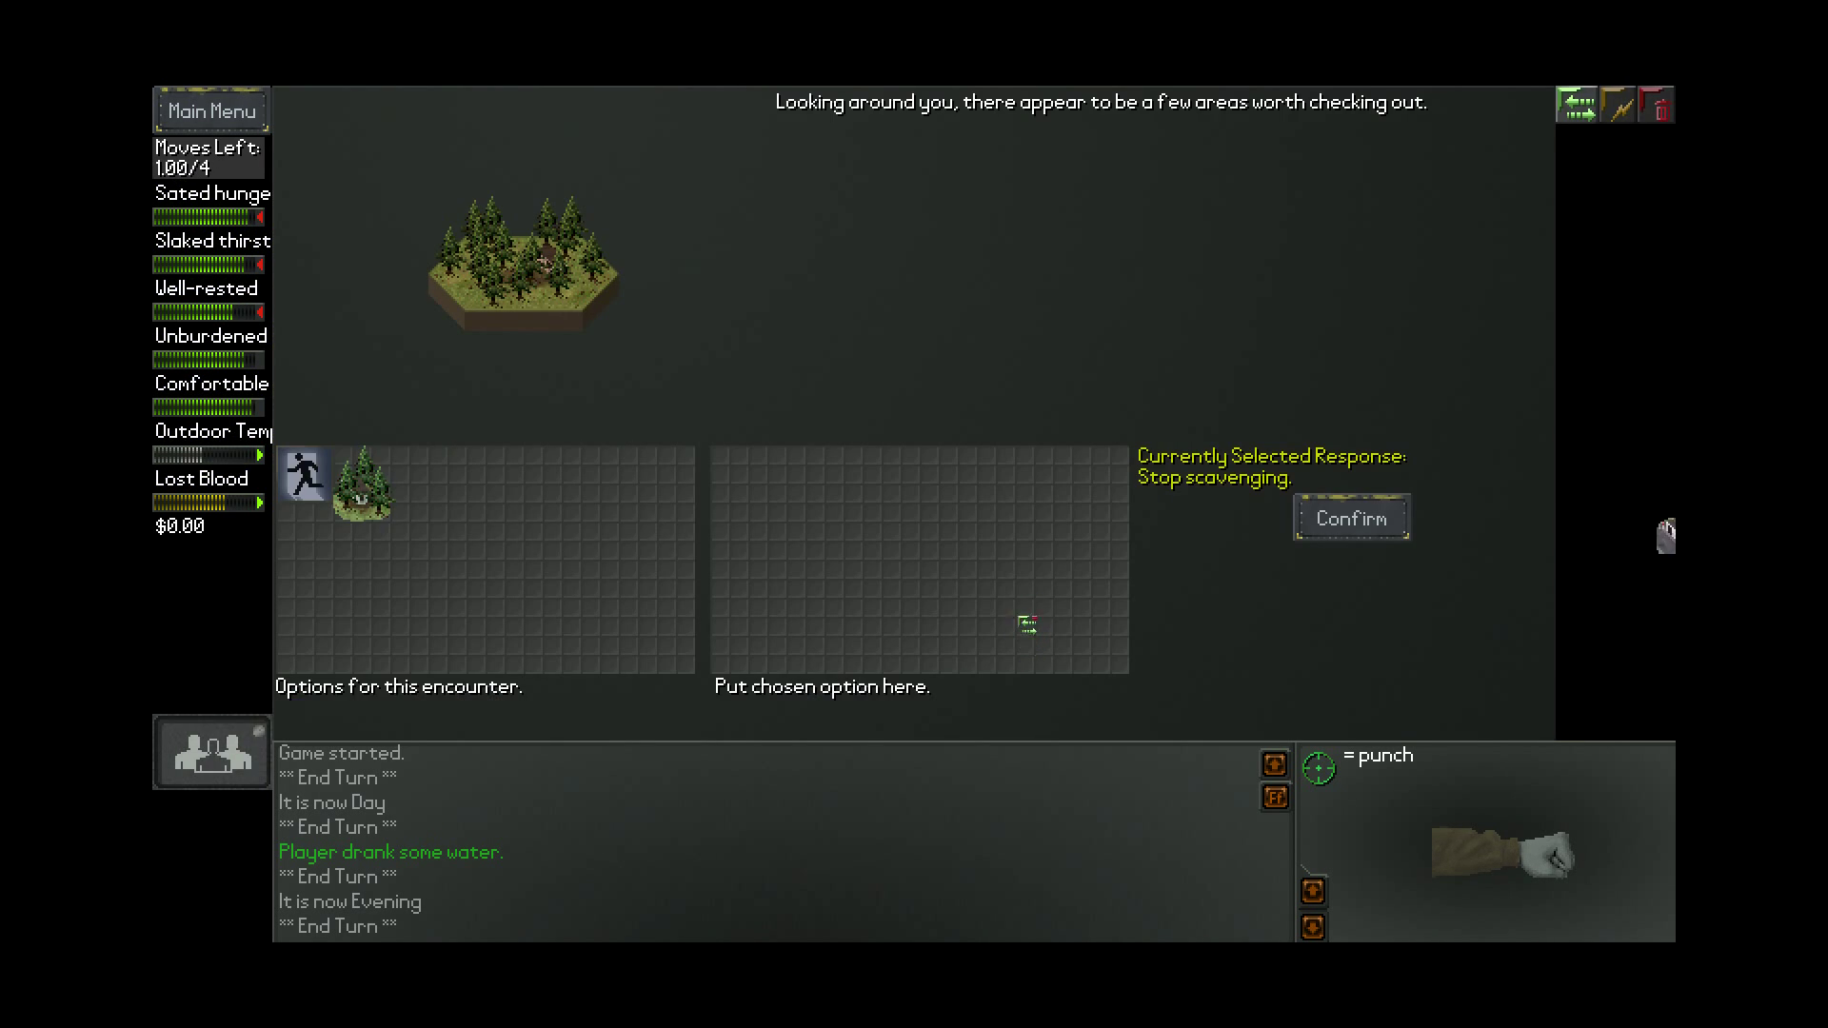
Scavenge the forest shack using the Strong approach
{"action": "left_click", "coordinate": [374, 489]}
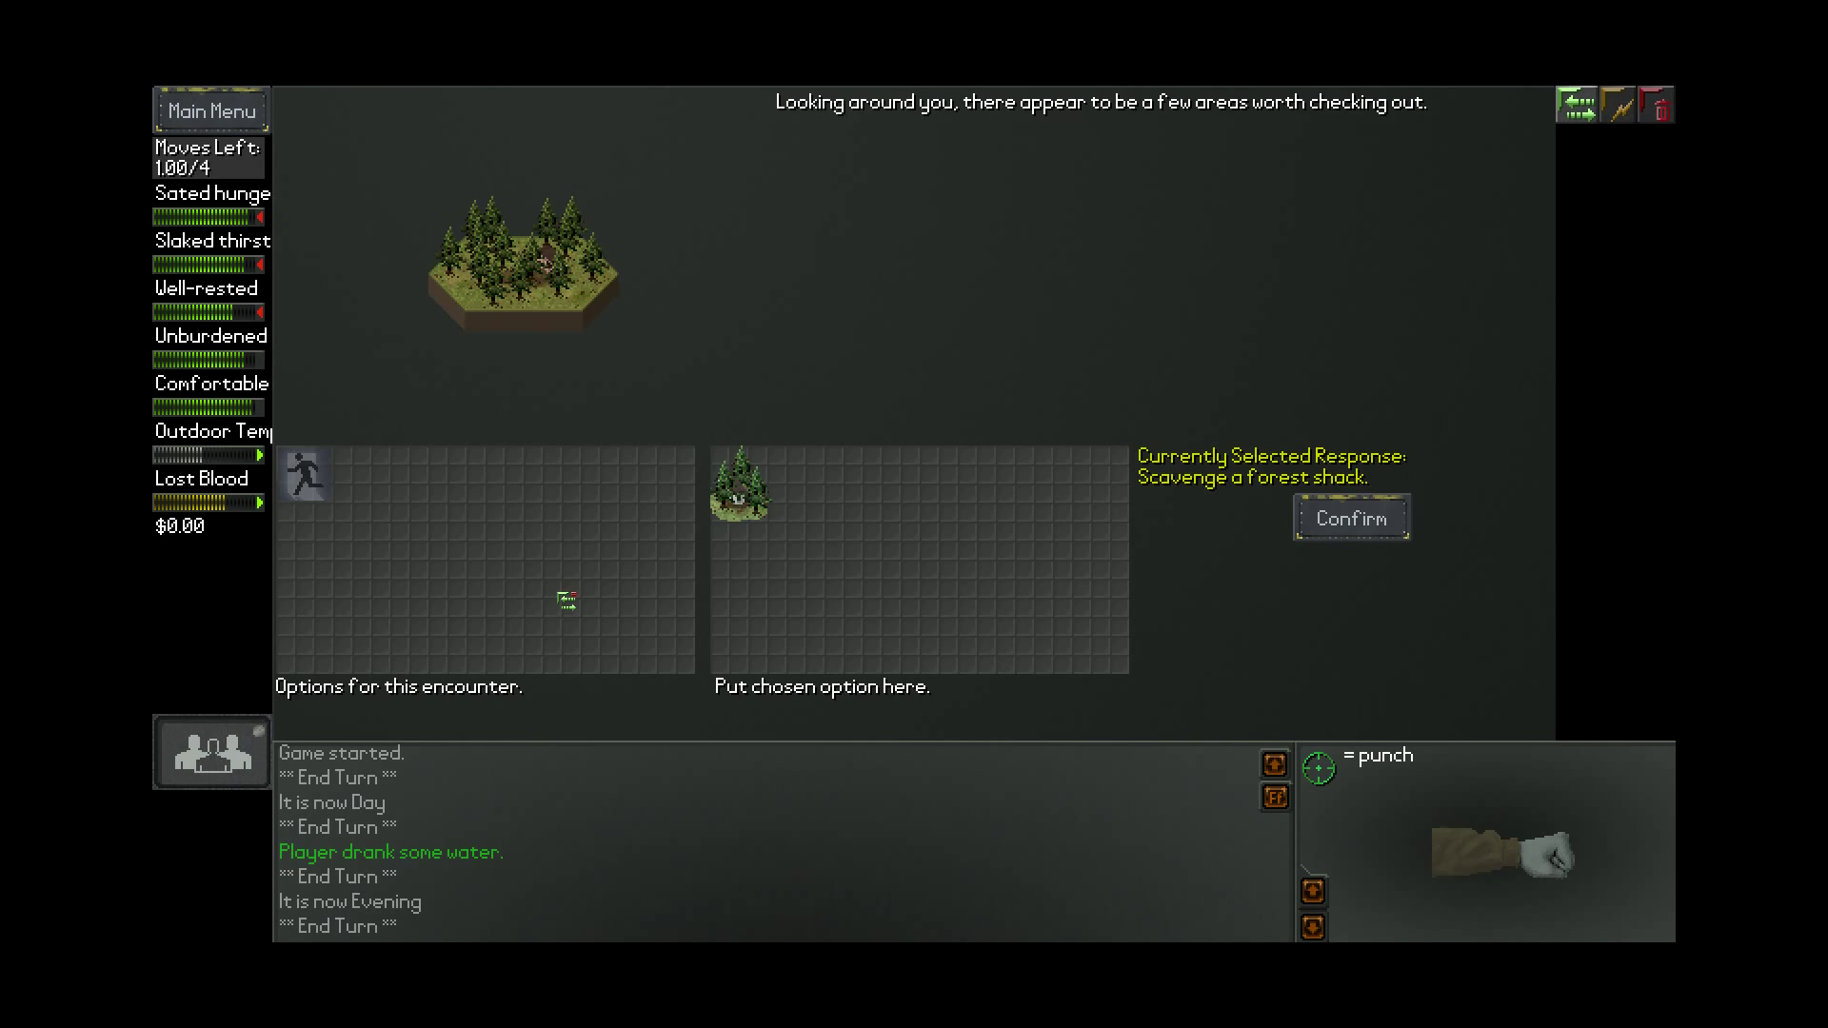
{"action": "left_click", "coordinate": [1352, 519]}
{"action": "left_click", "coordinate": [328, 469]}
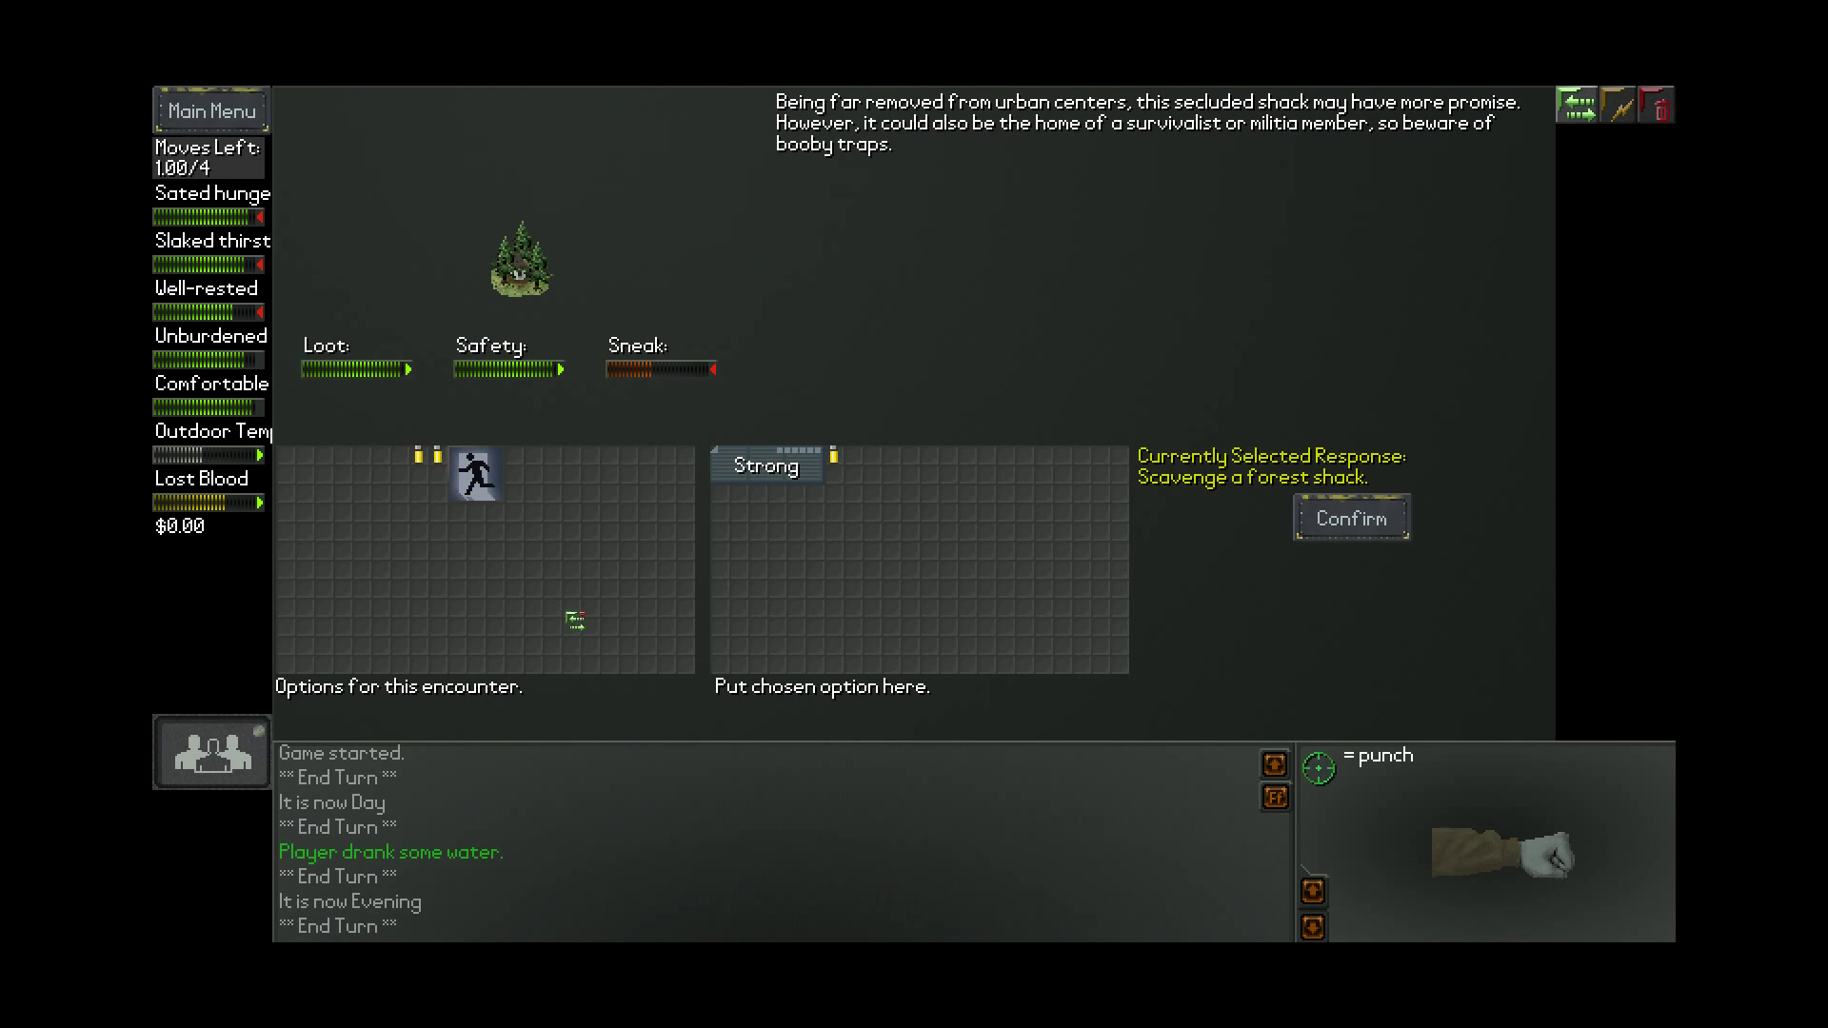
{"action": "key", "text": "Return"}
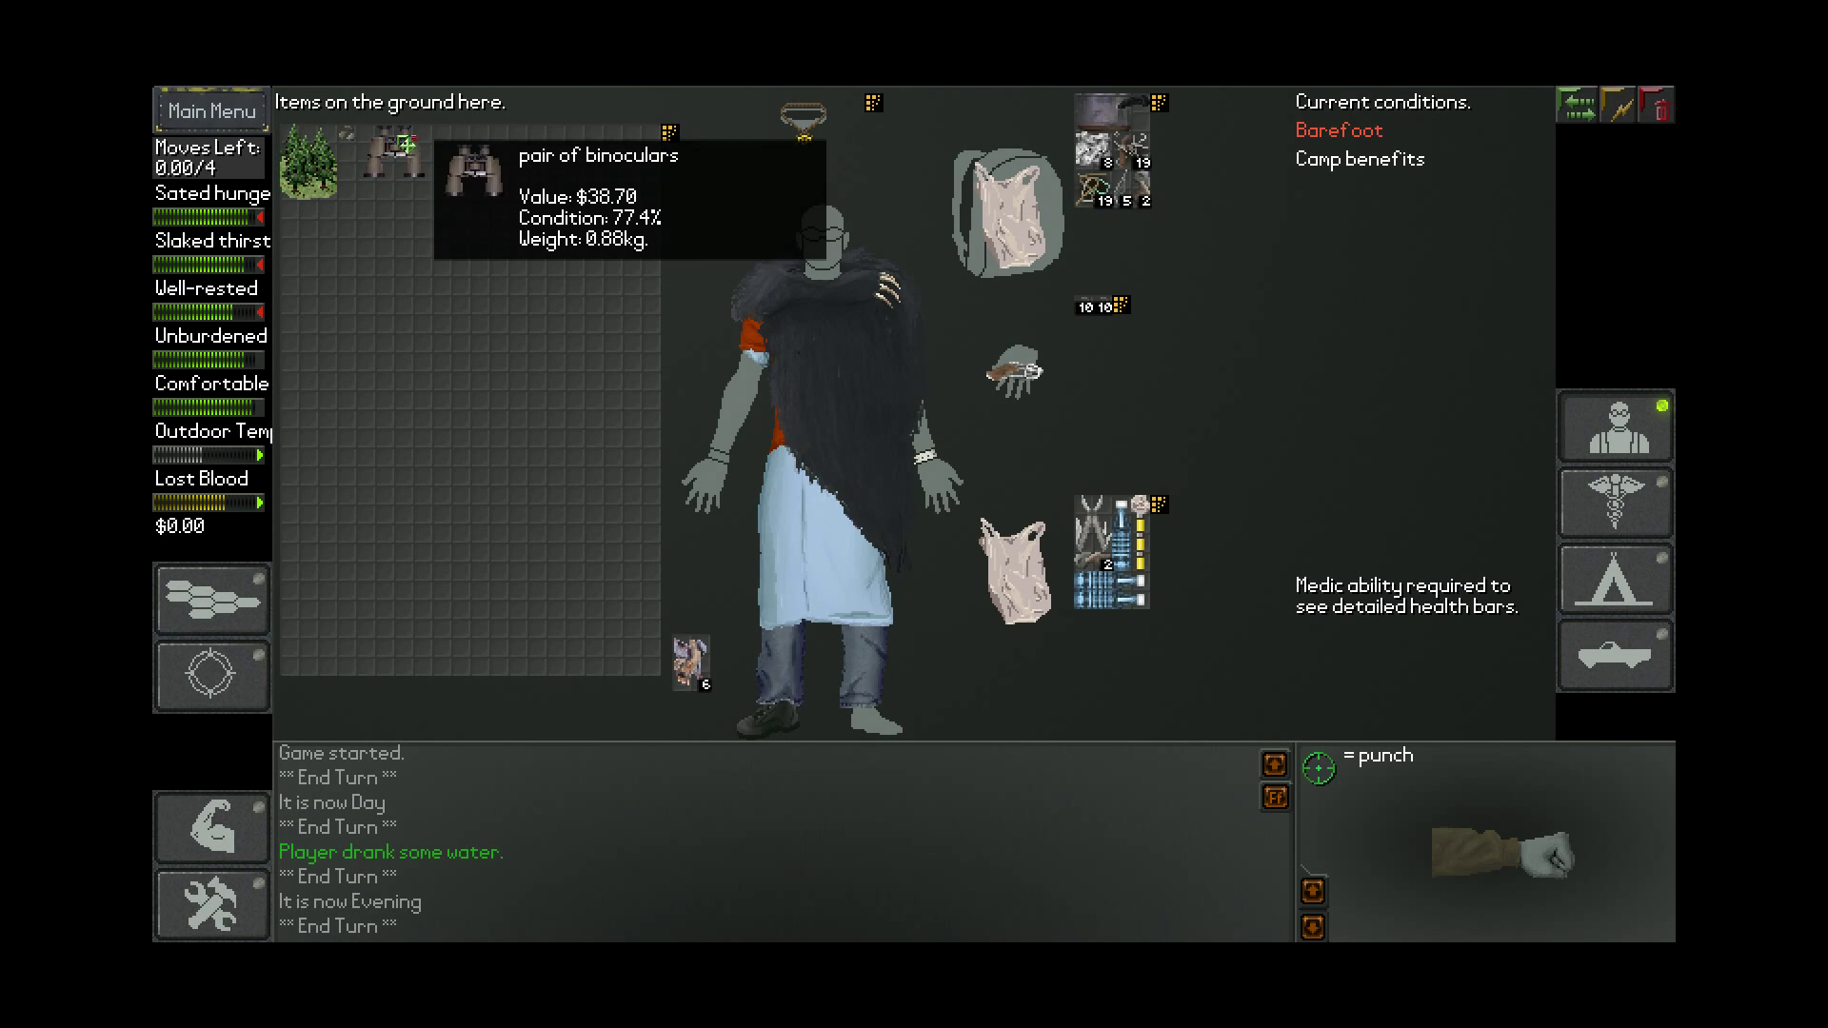
Leave the found binoculars on the ground and end the turn at dusk
{"action": "left_click", "coordinate": [395, 148]}
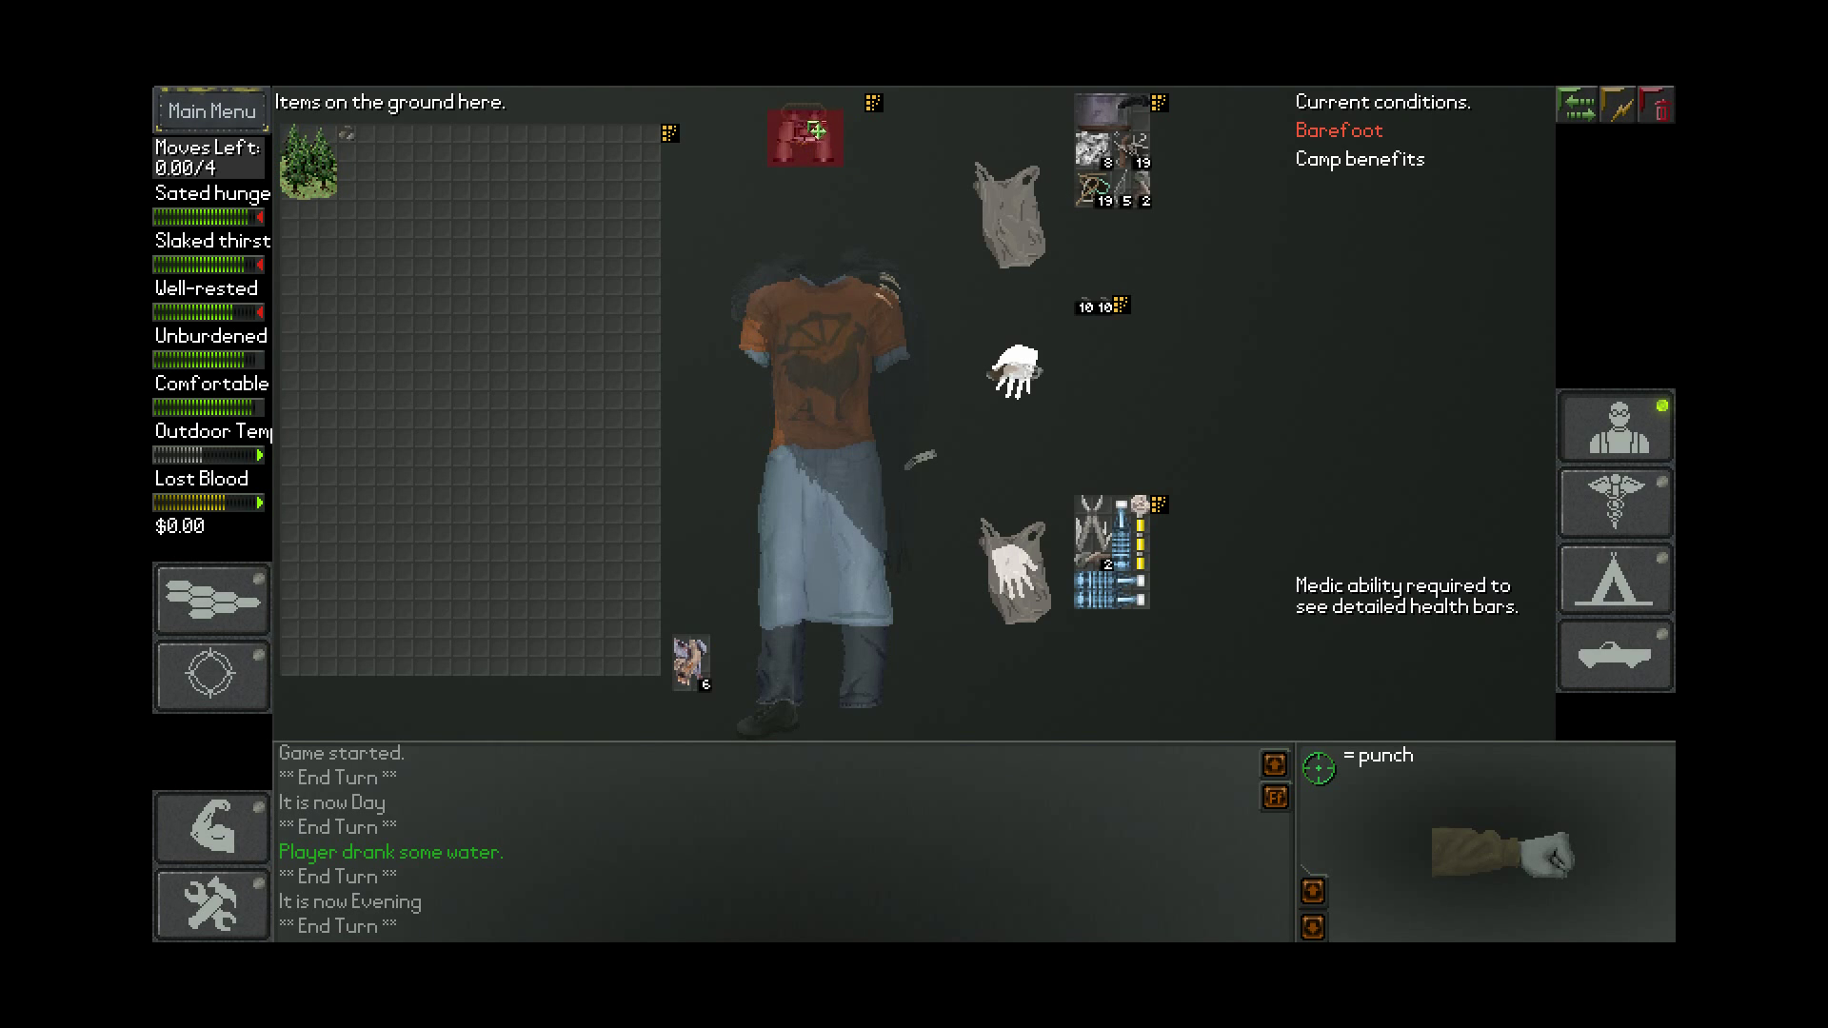
{"action": "left_click", "coordinate": [472, 364]}
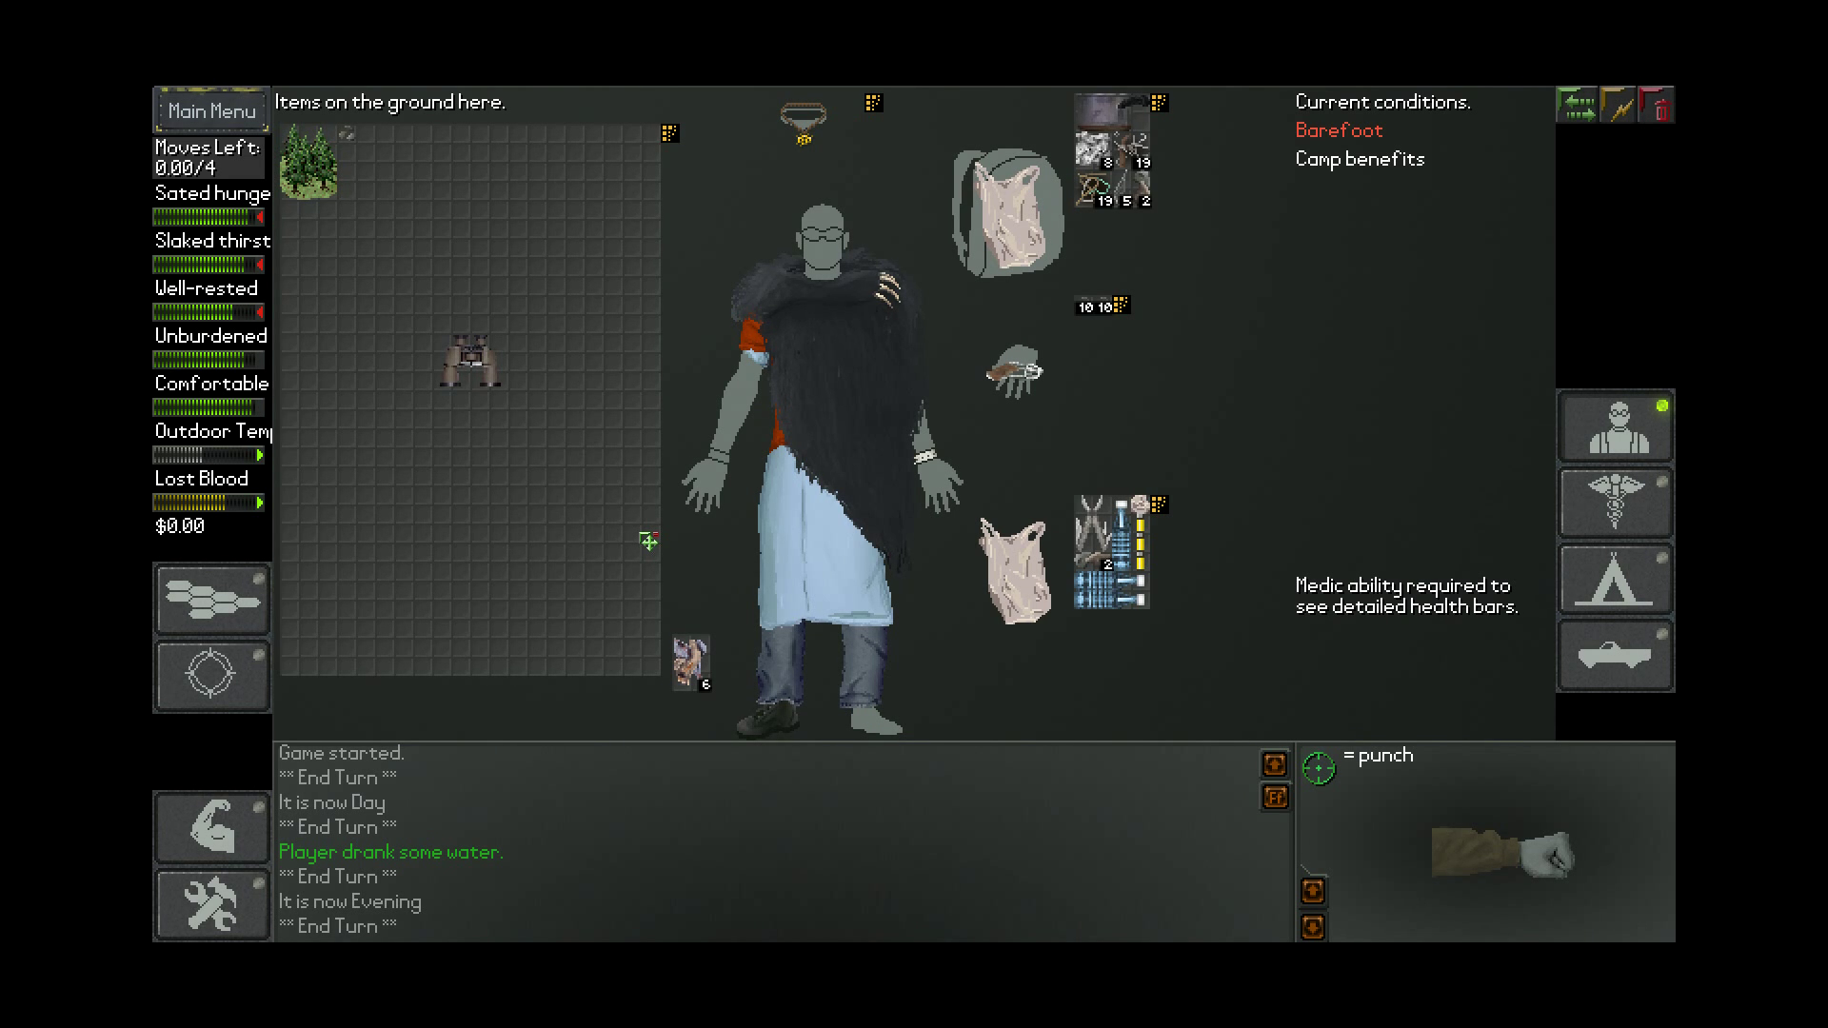
{"action": "key", "text": "i"}
{"action": "key", "text": "e"}
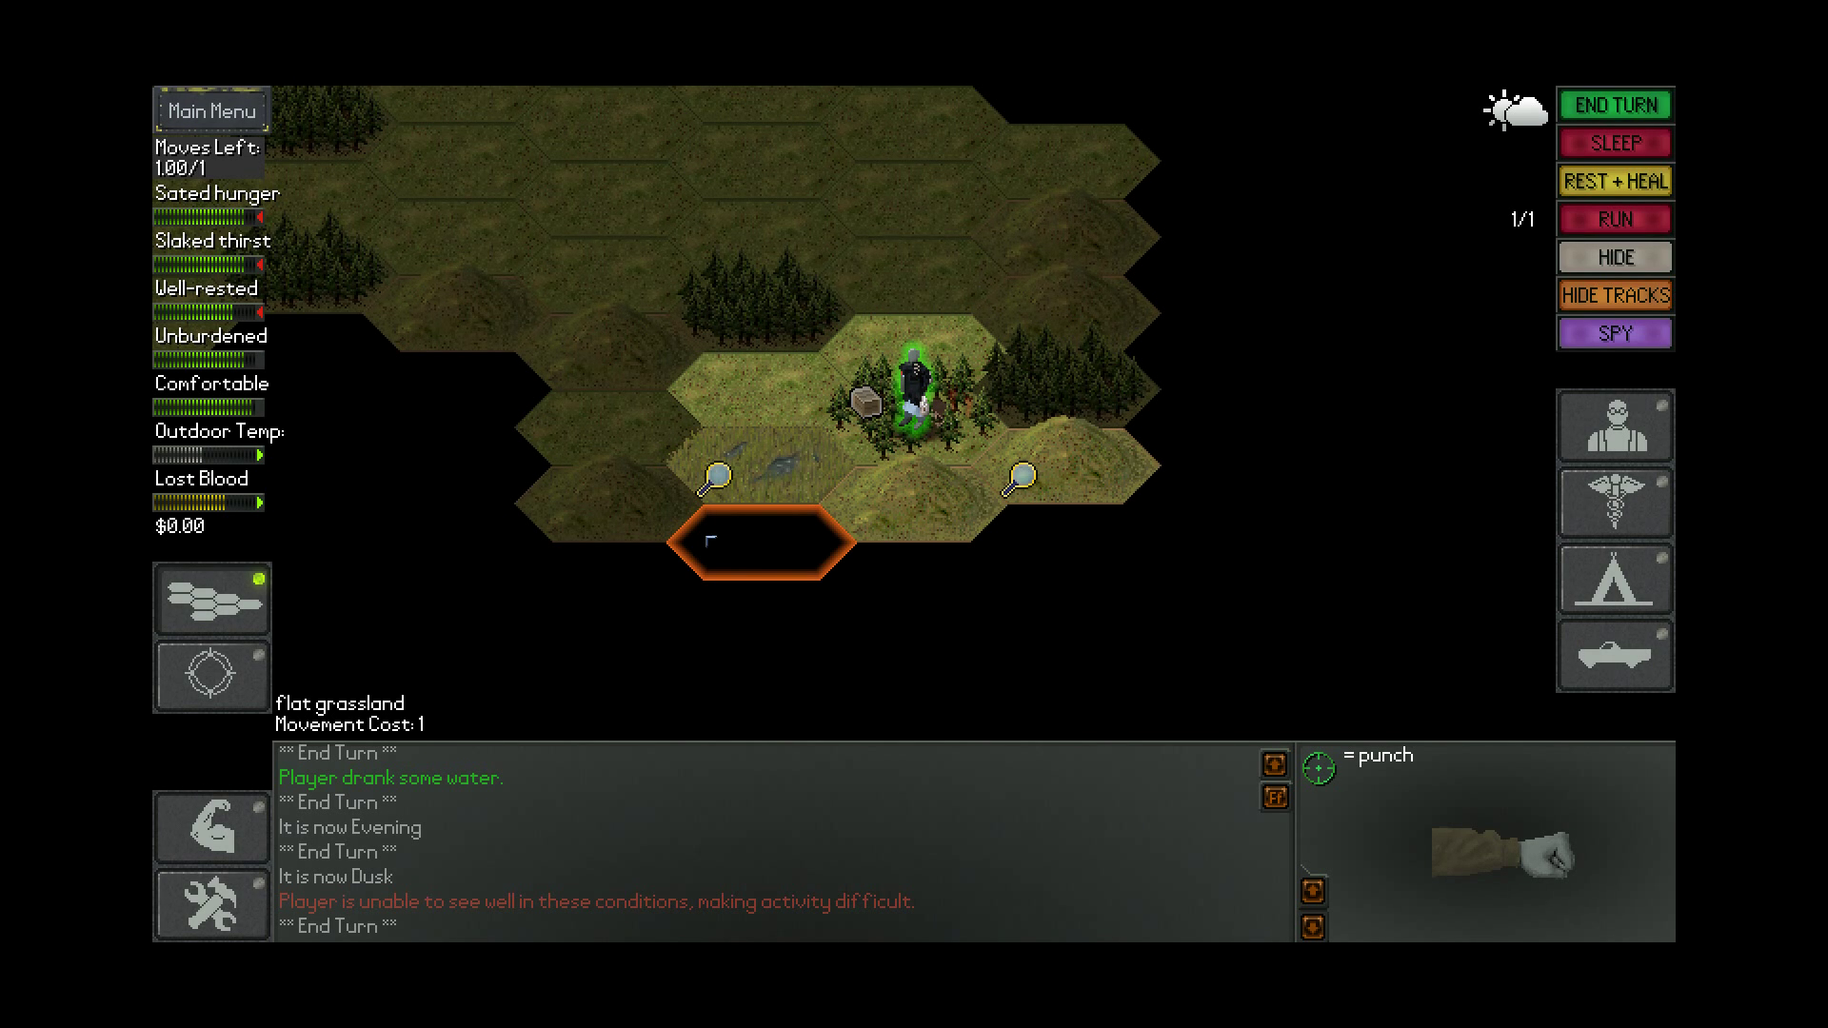
Turn the string into medium thread and craft binoculars with a strap from it
{"action": "key", "text": "c"}
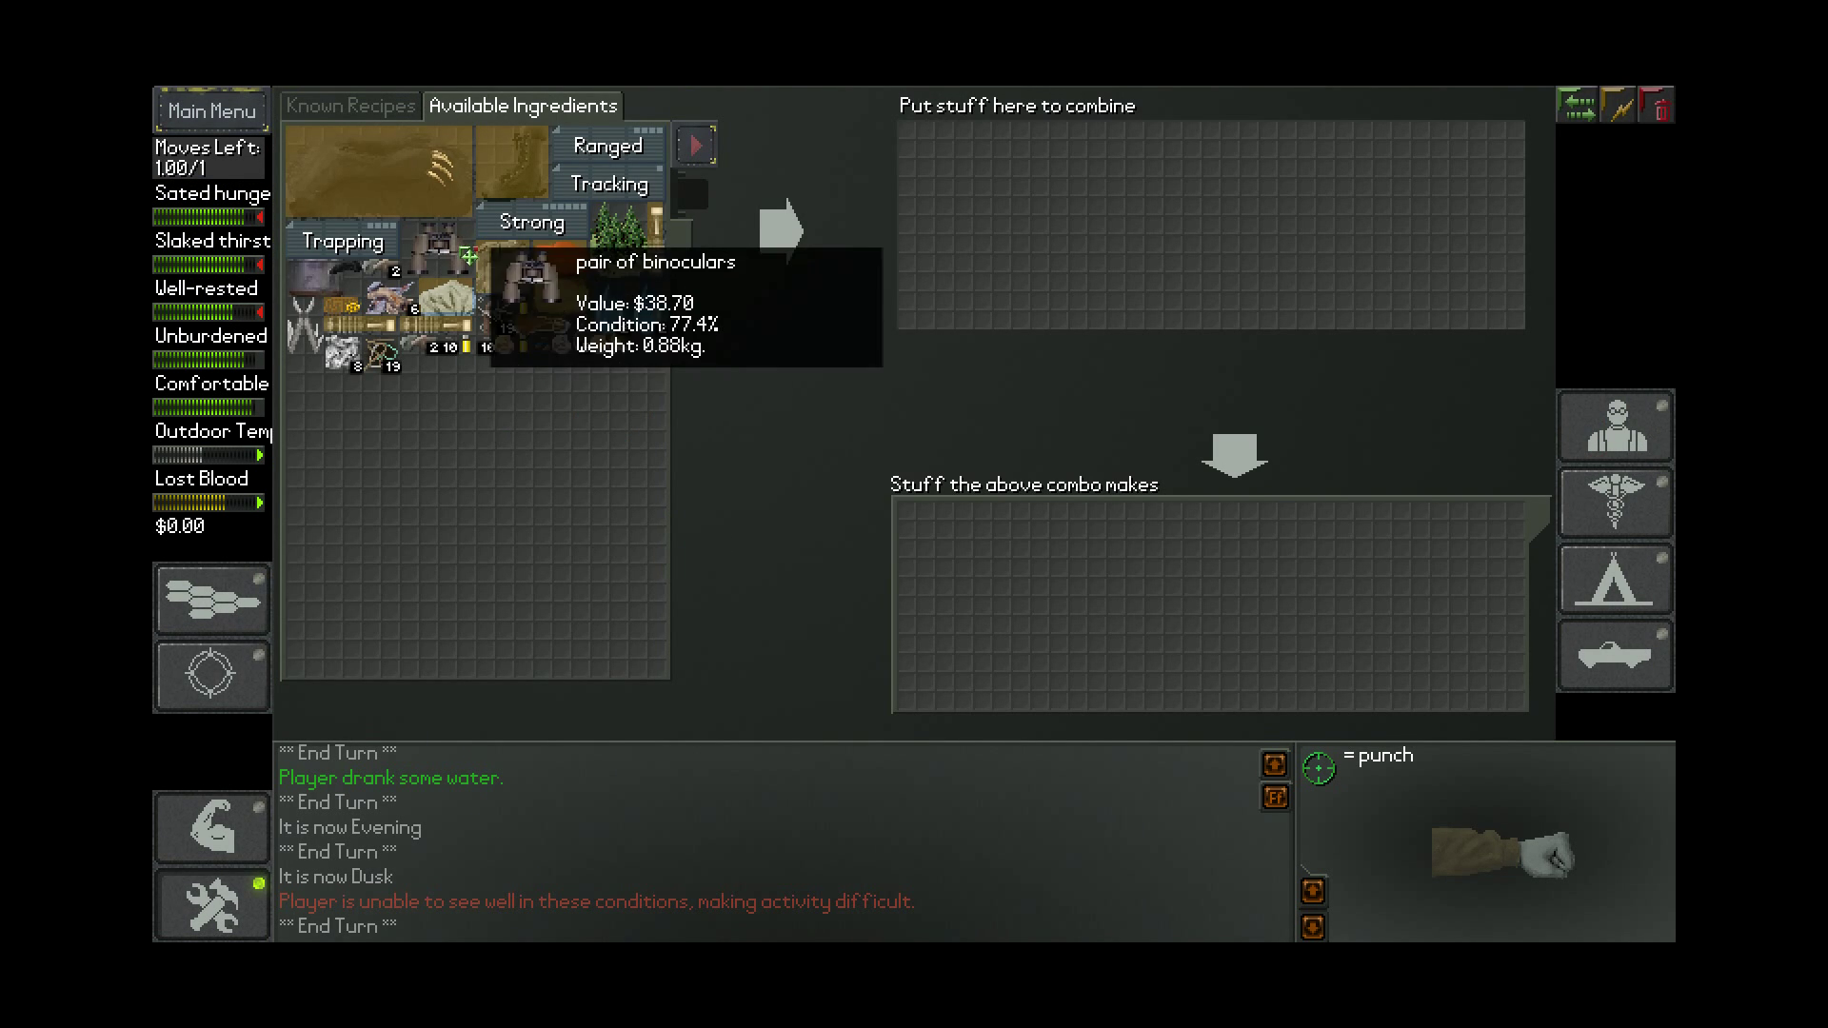
{"action": "left_click_drag", "start_coordinate": [470, 255], "coordinate": [993, 243]}
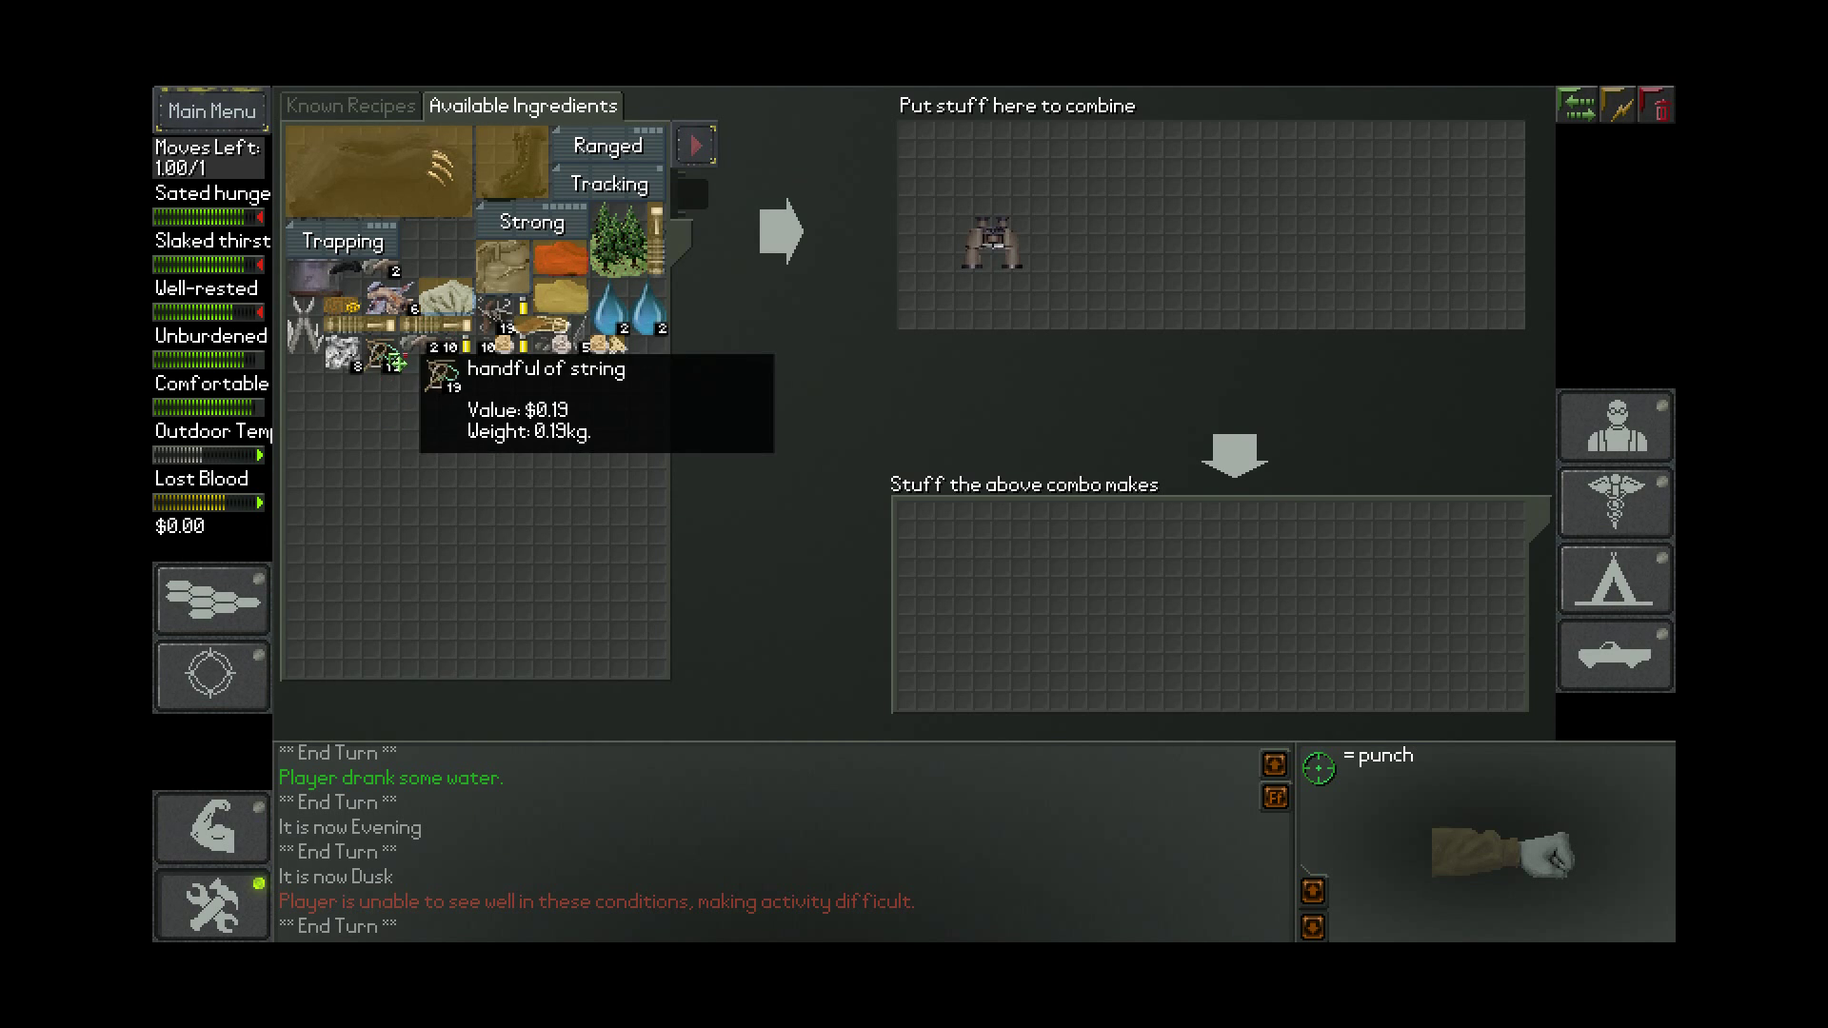
{"action": "left_click_drag", "start_coordinate": [396, 364], "coordinate": [1164, 255]}
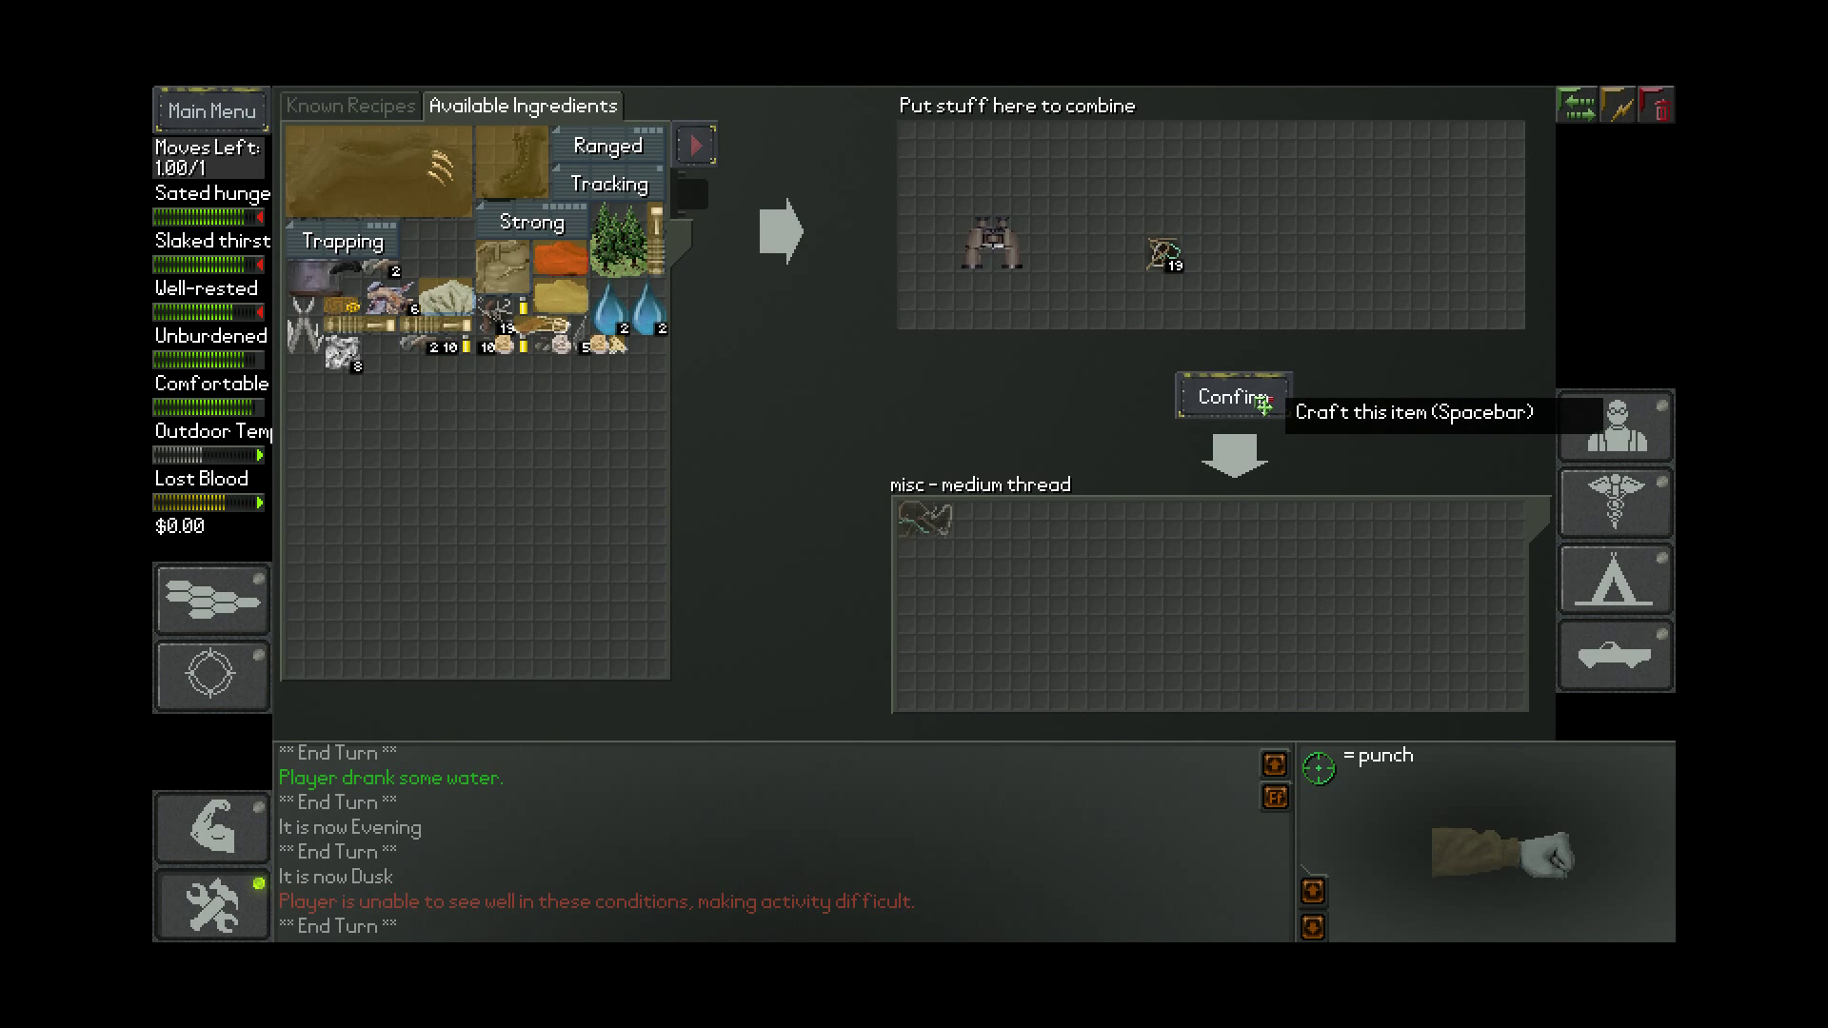
{"action": "left_click", "coordinate": [1263, 400]}
{"action": "left_click", "coordinate": [1262, 402]}
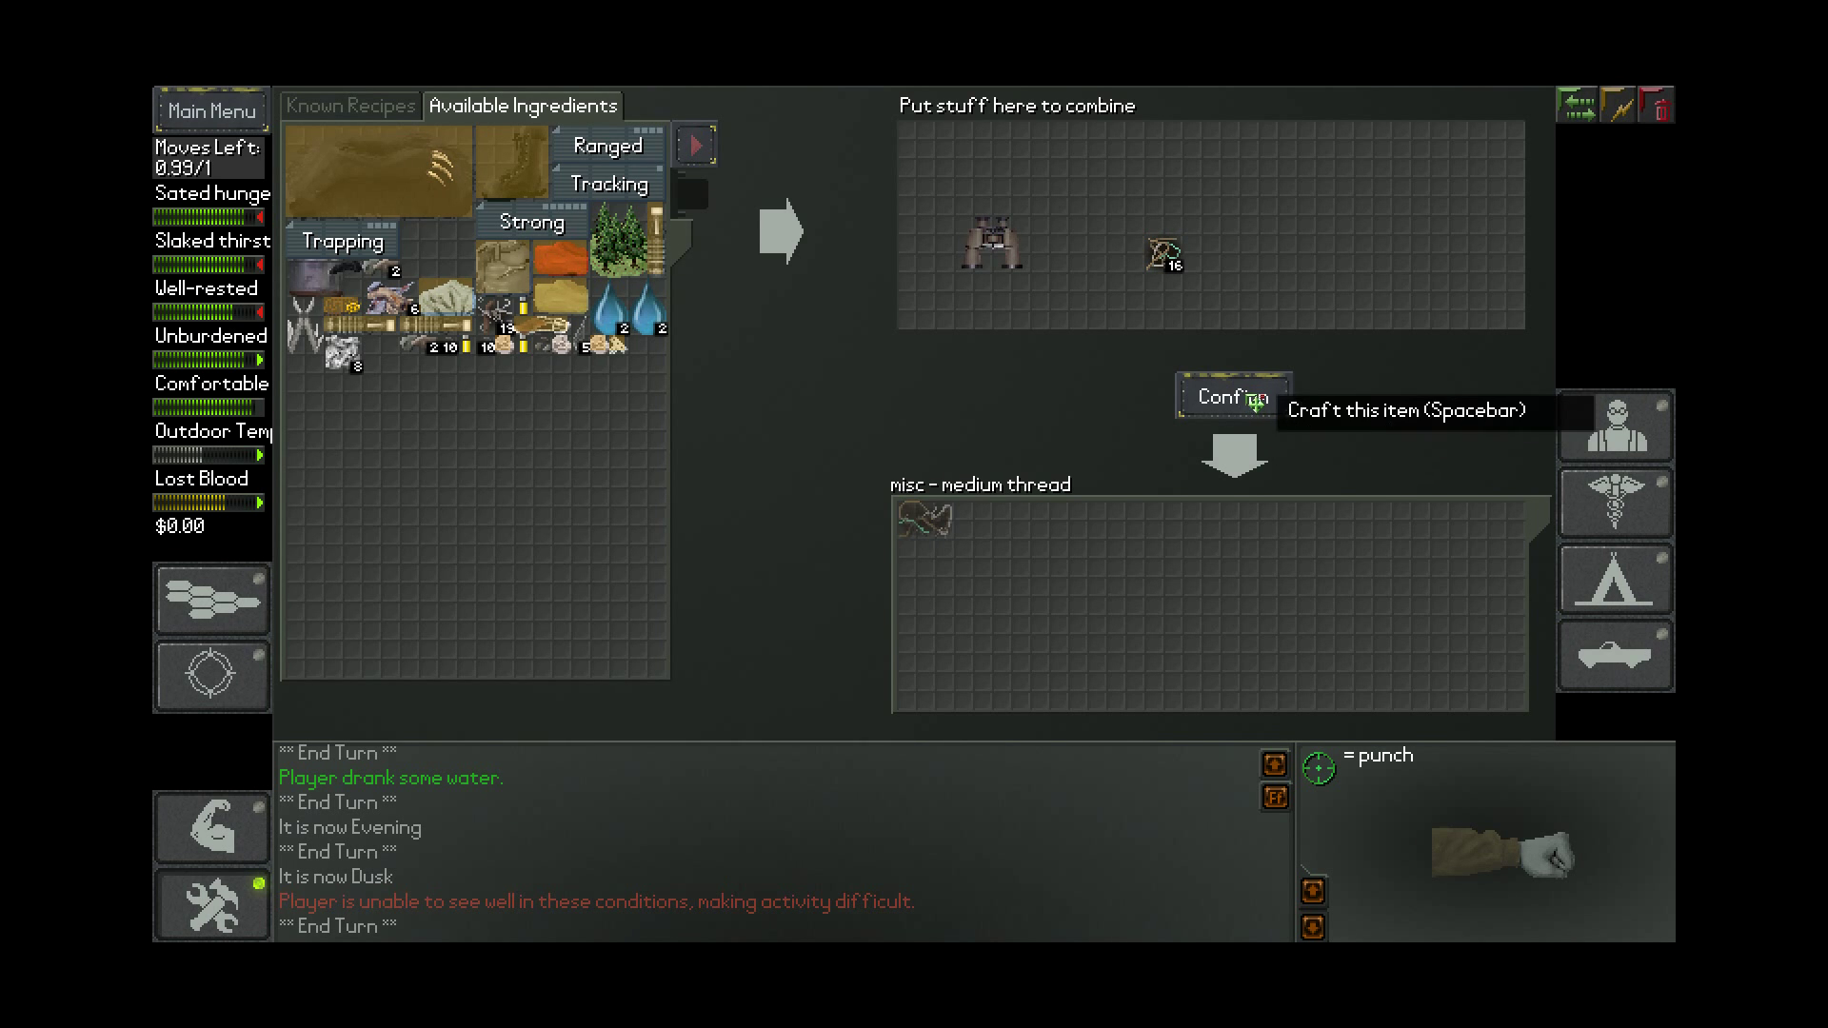
{"action": "left_click_drag", "start_coordinate": [435, 238], "coordinate": [1116, 174]}
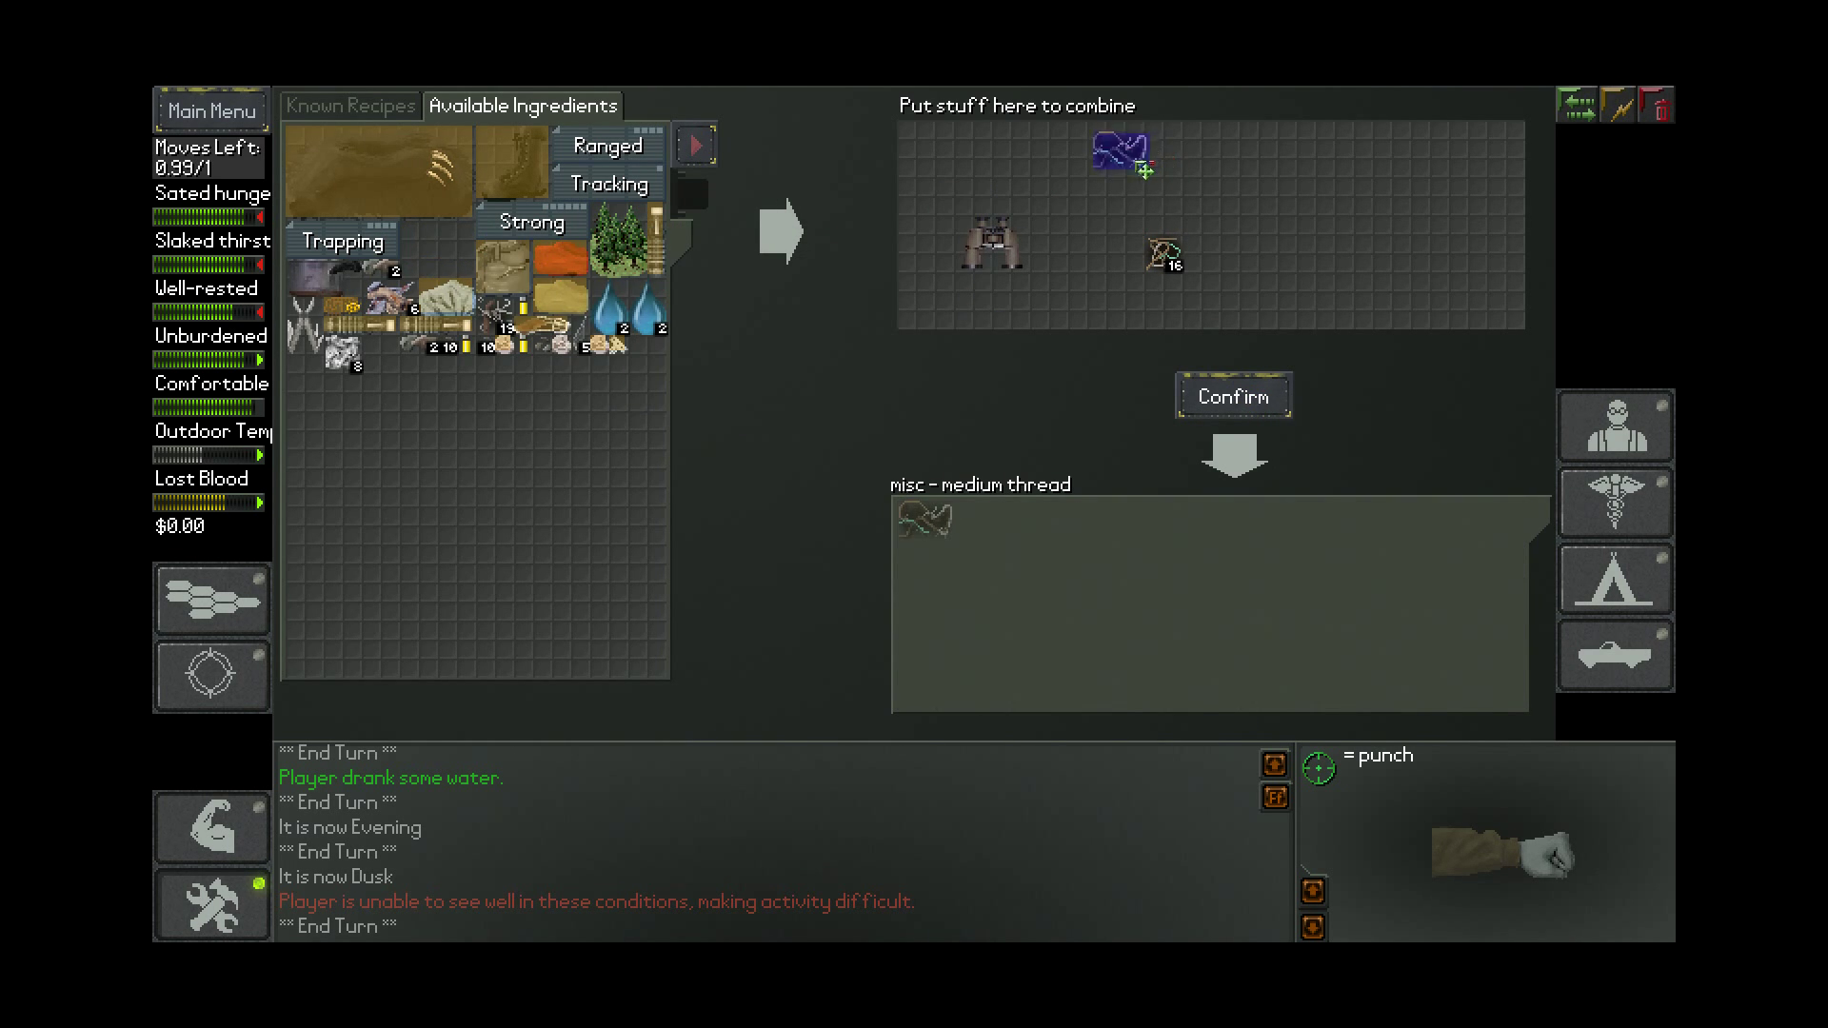
{"action": "left_click", "coordinate": [1321, 397]}
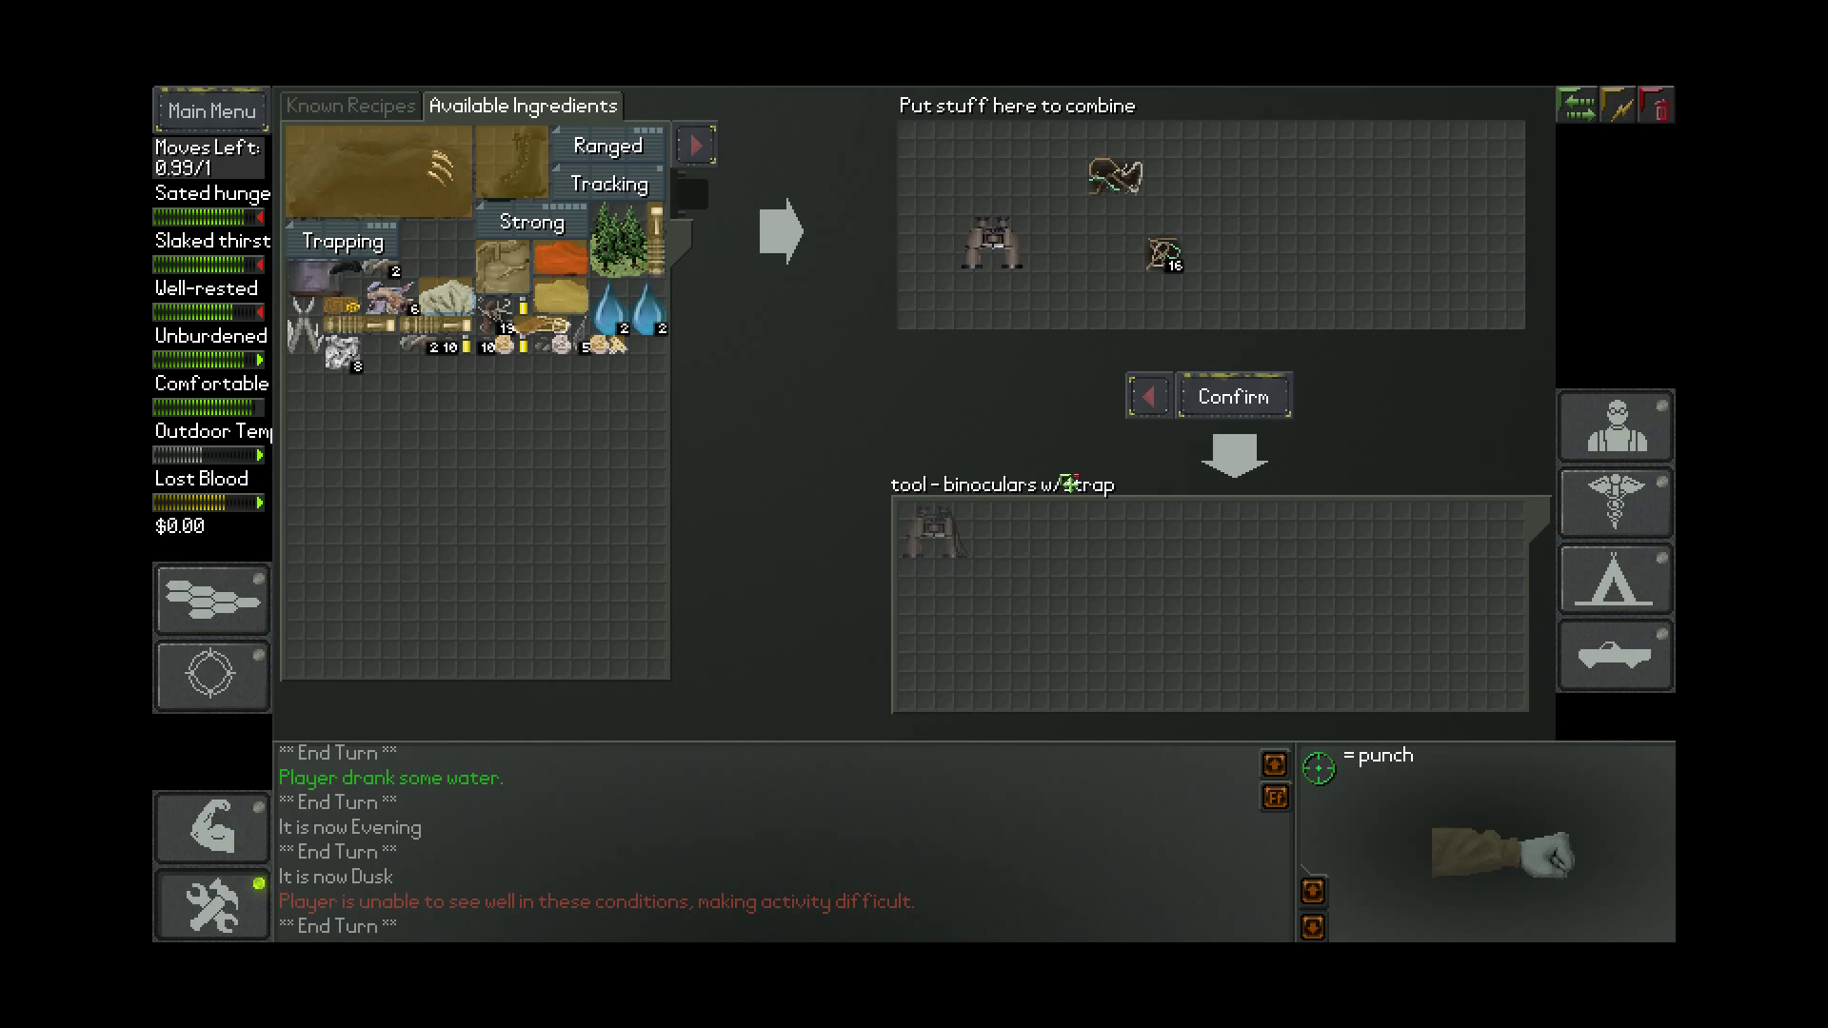
{"action": "left_click", "coordinate": [1235, 398]}
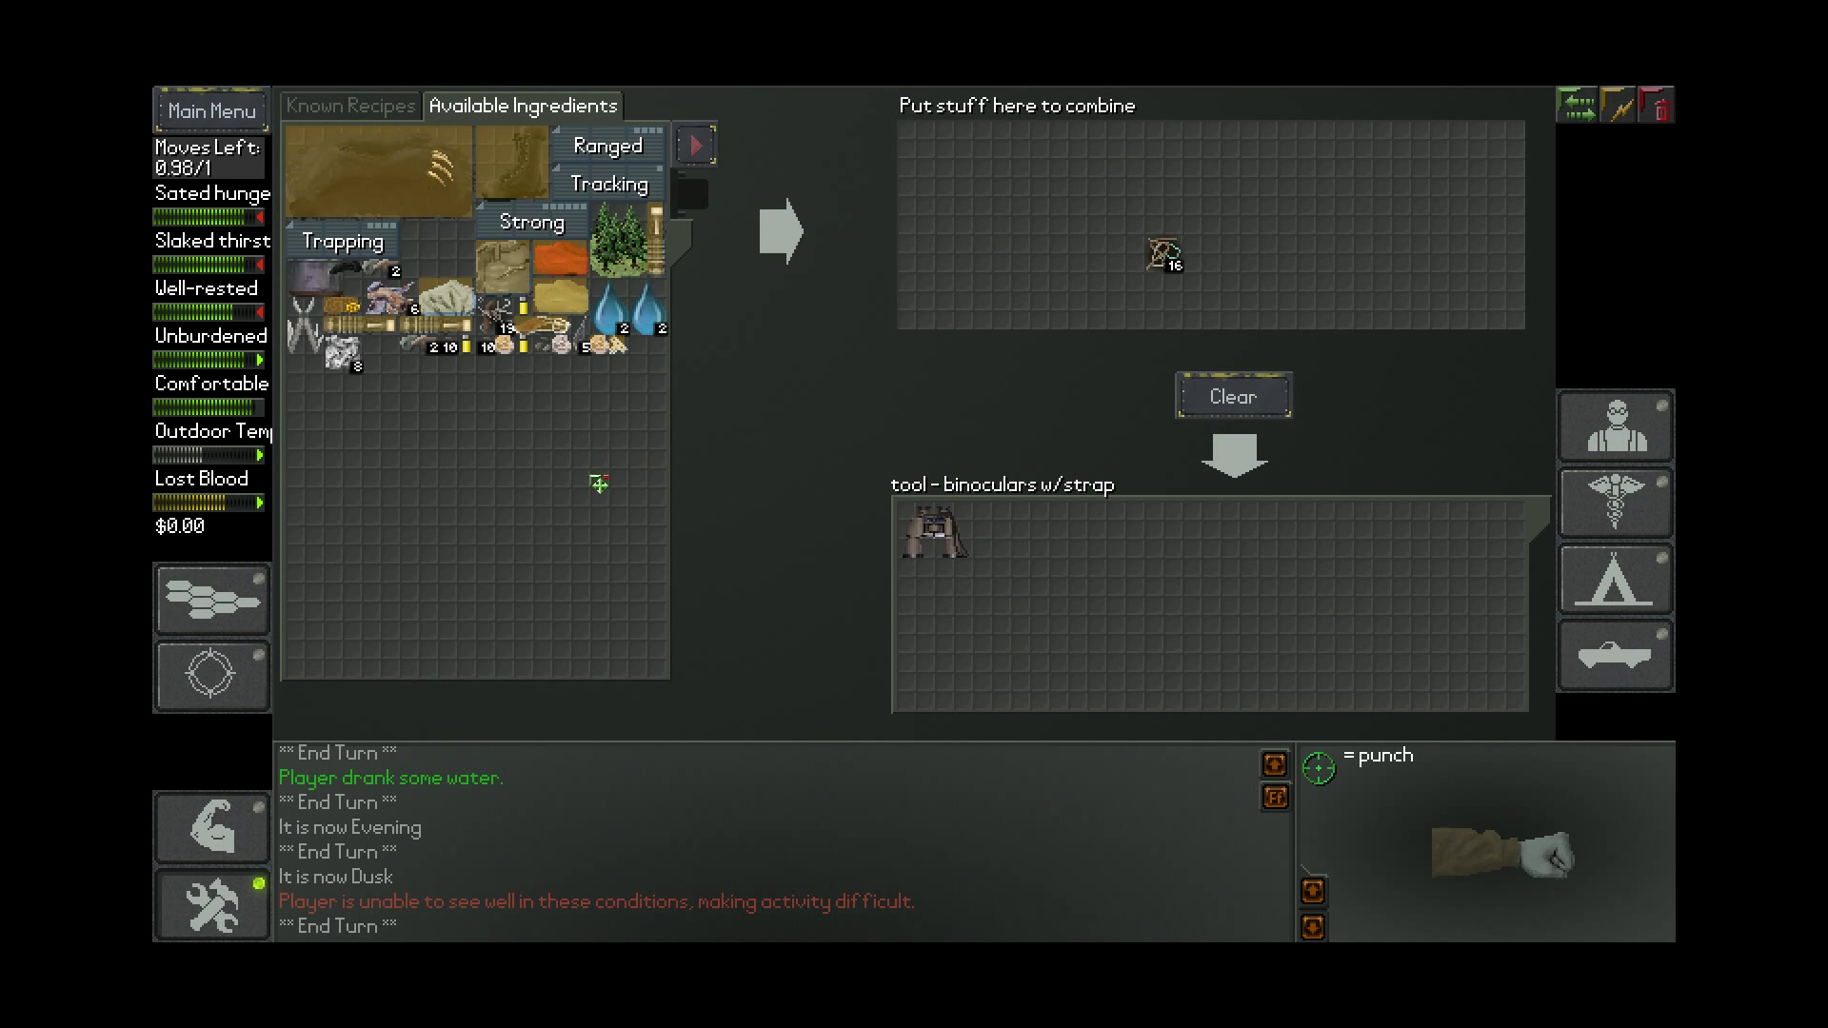
Hang the strapped binoculars around the survivor's neck as magnifying optics
{"action": "key", "text": "c"}
{"action": "key", "text": "i"}
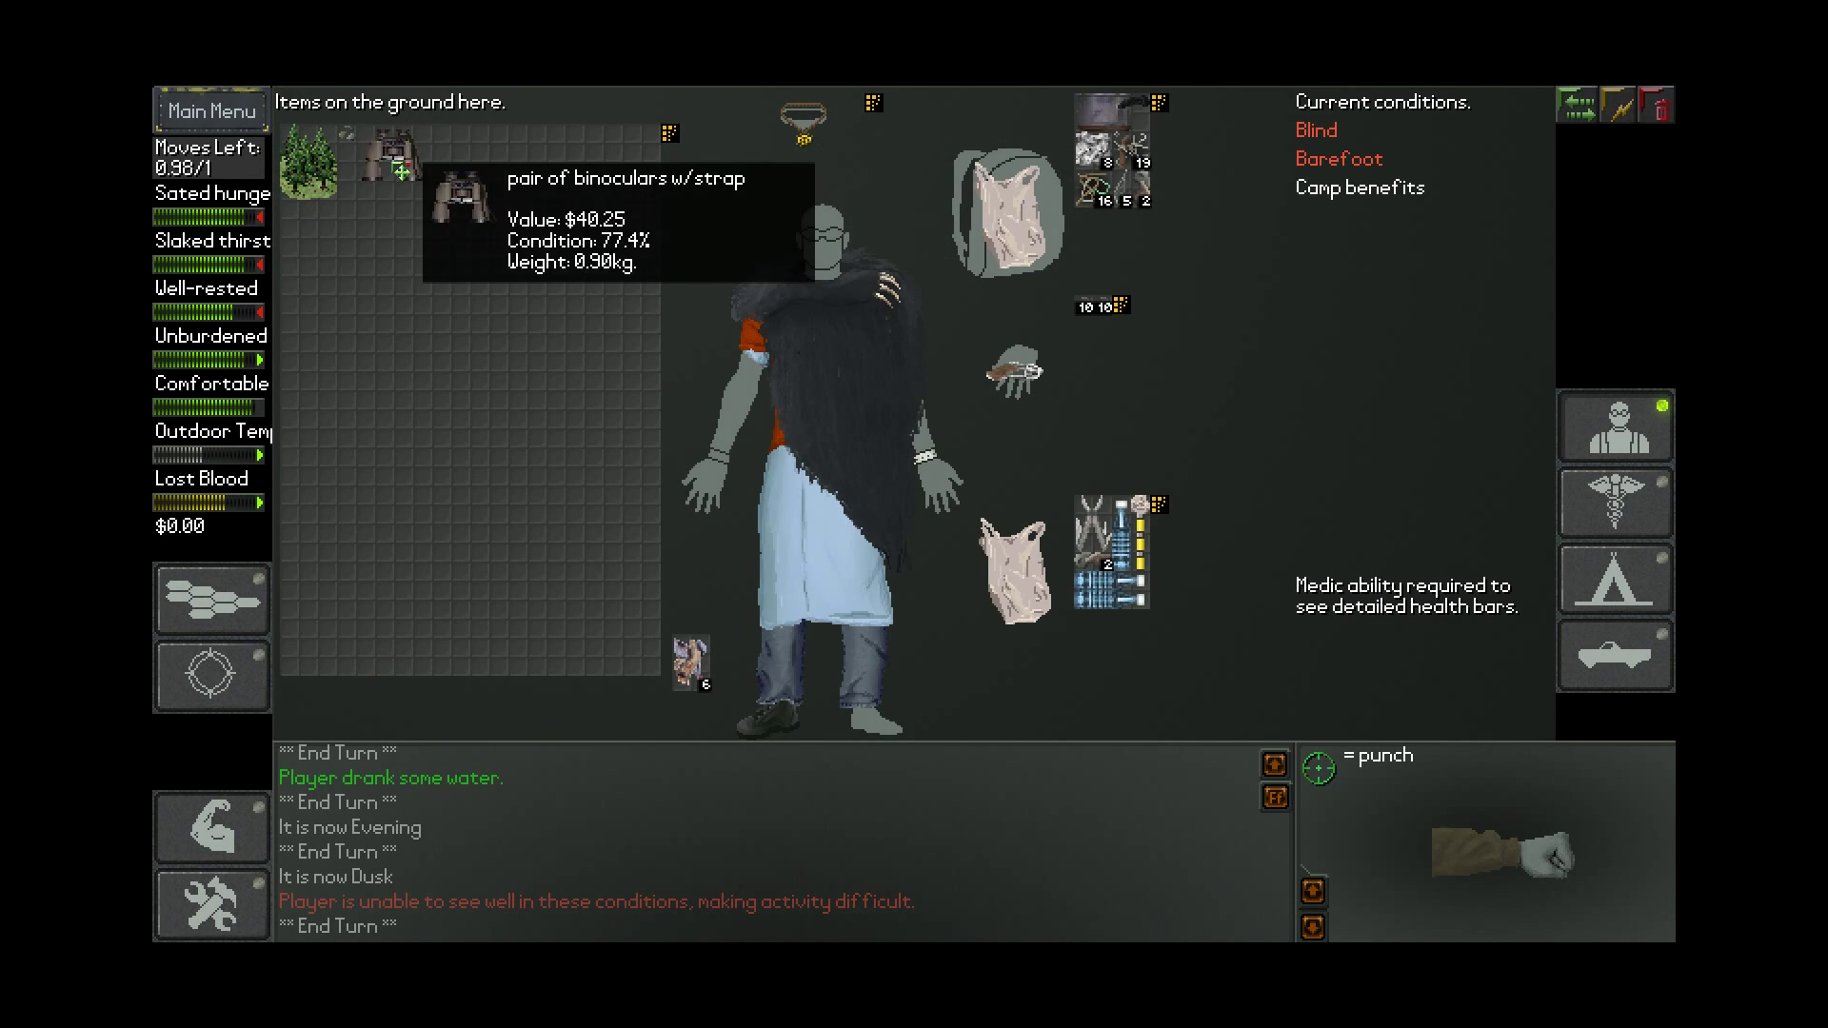
{"action": "left_click_drag", "start_coordinate": [392, 155], "coordinate": [794, 141]}
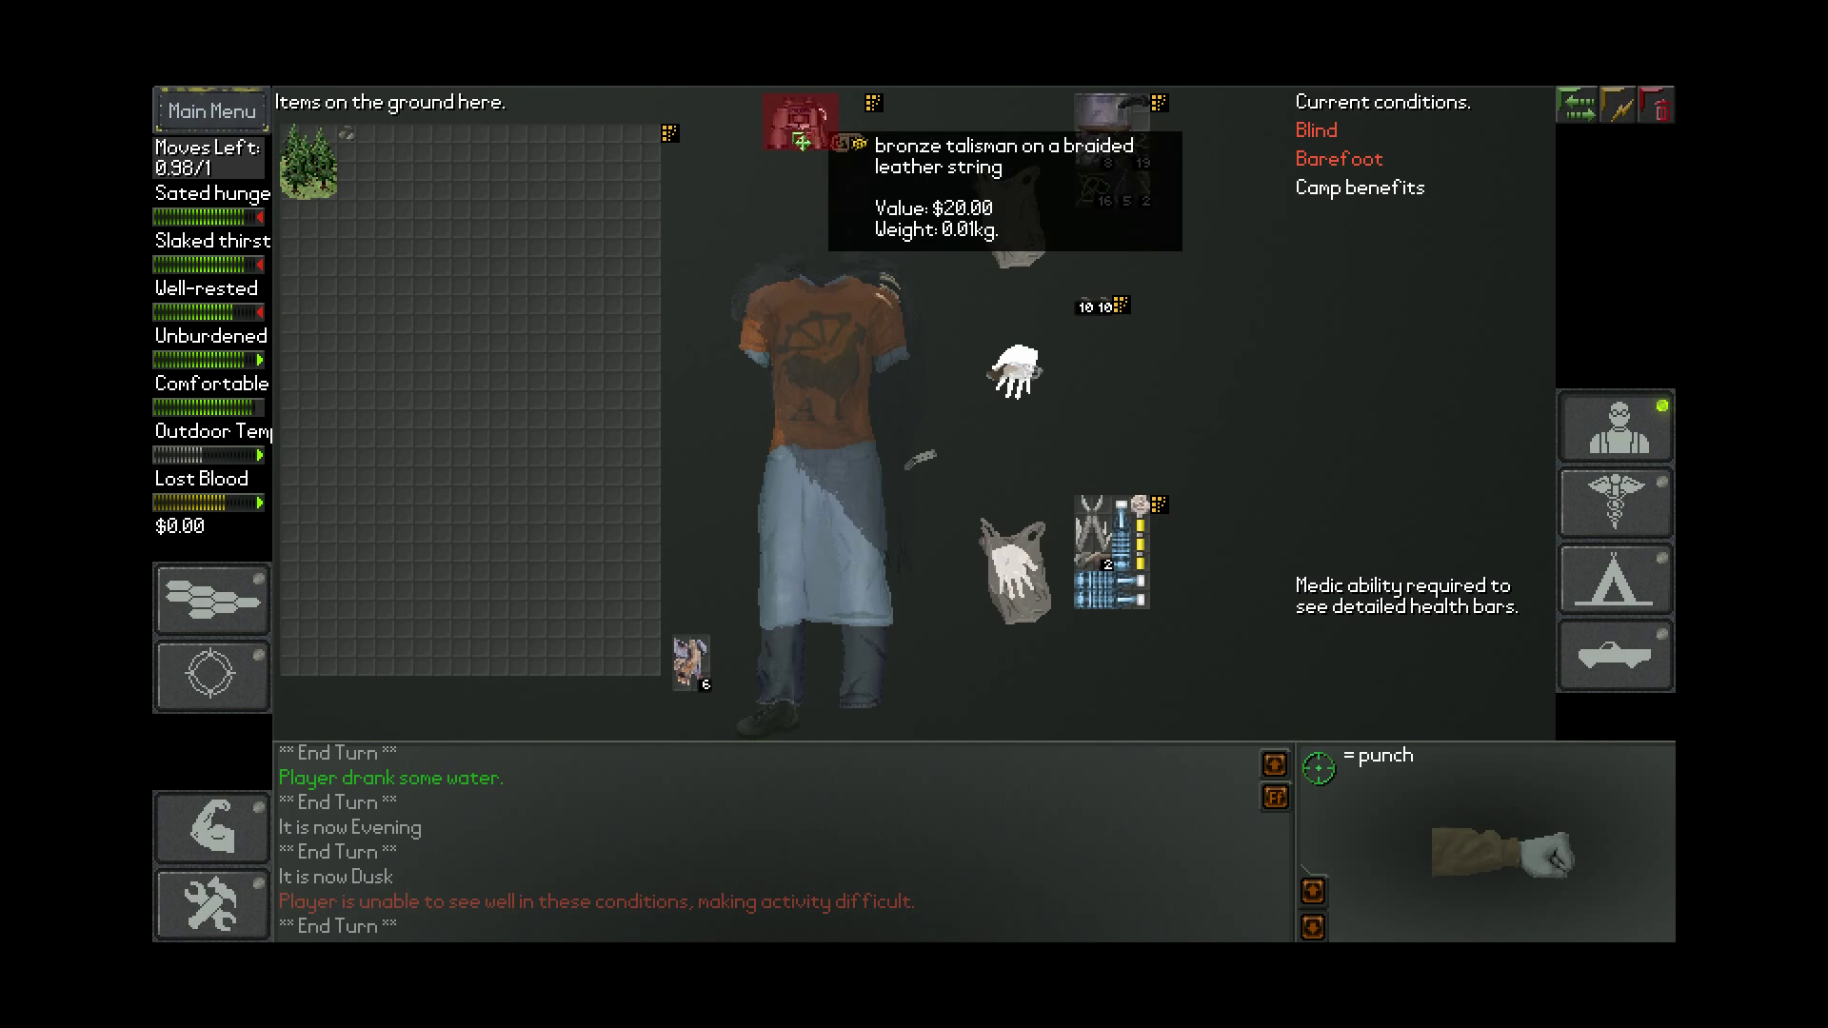
{"action": "left_click_drag", "start_coordinate": [802, 156], "coordinate": [783, 132]}
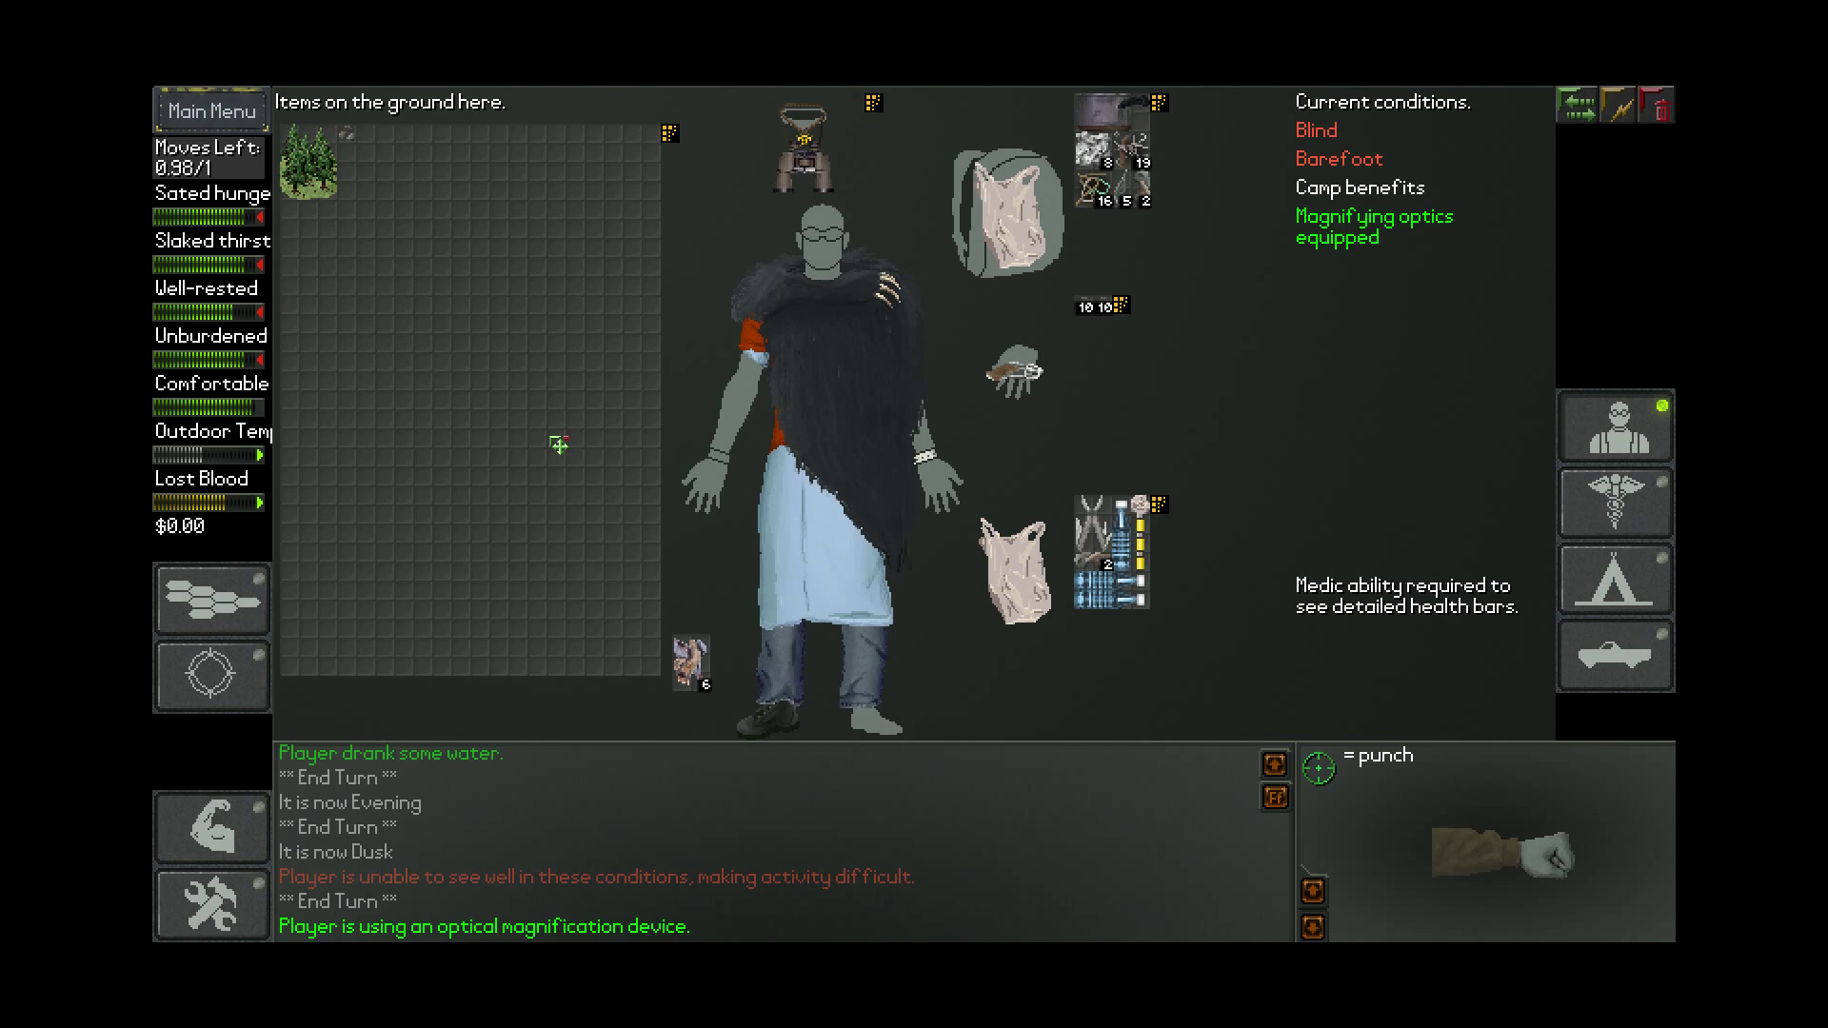
{"action": "key", "text": "i"}
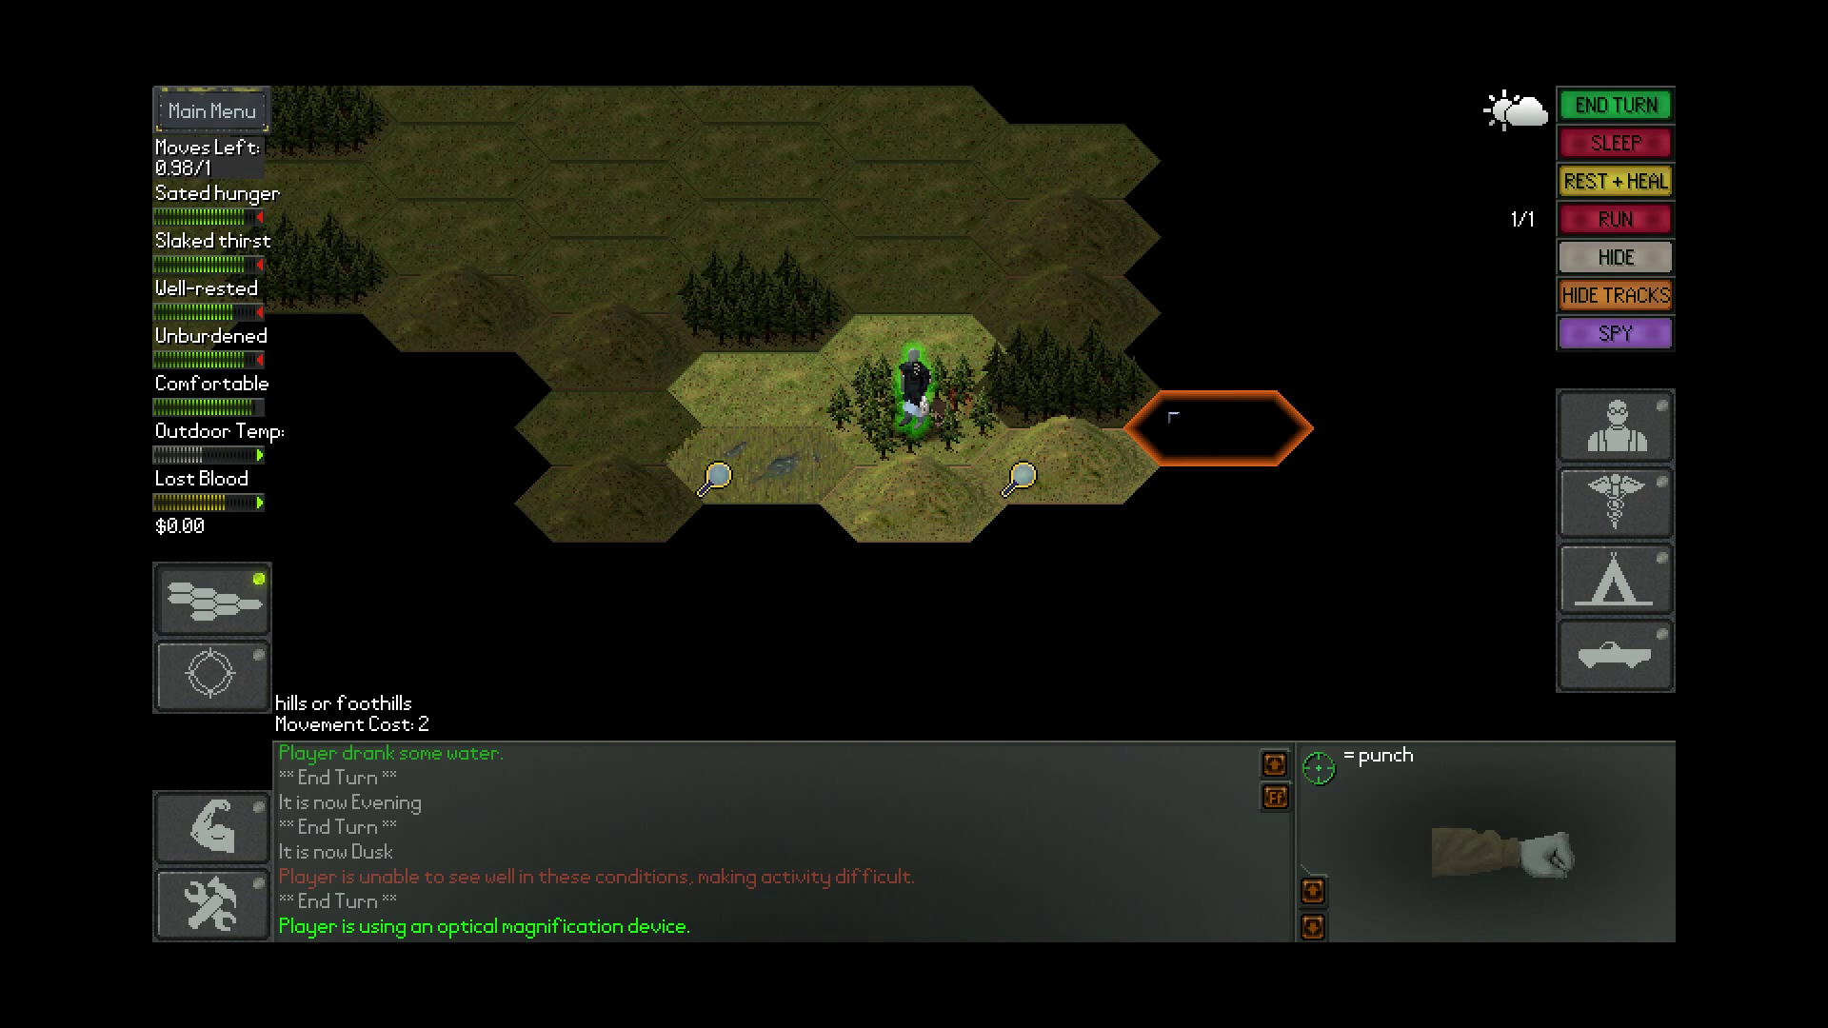
Make the ruined bungalow the campsite and sleep there overnight
{"action": "key", "text": "i"}
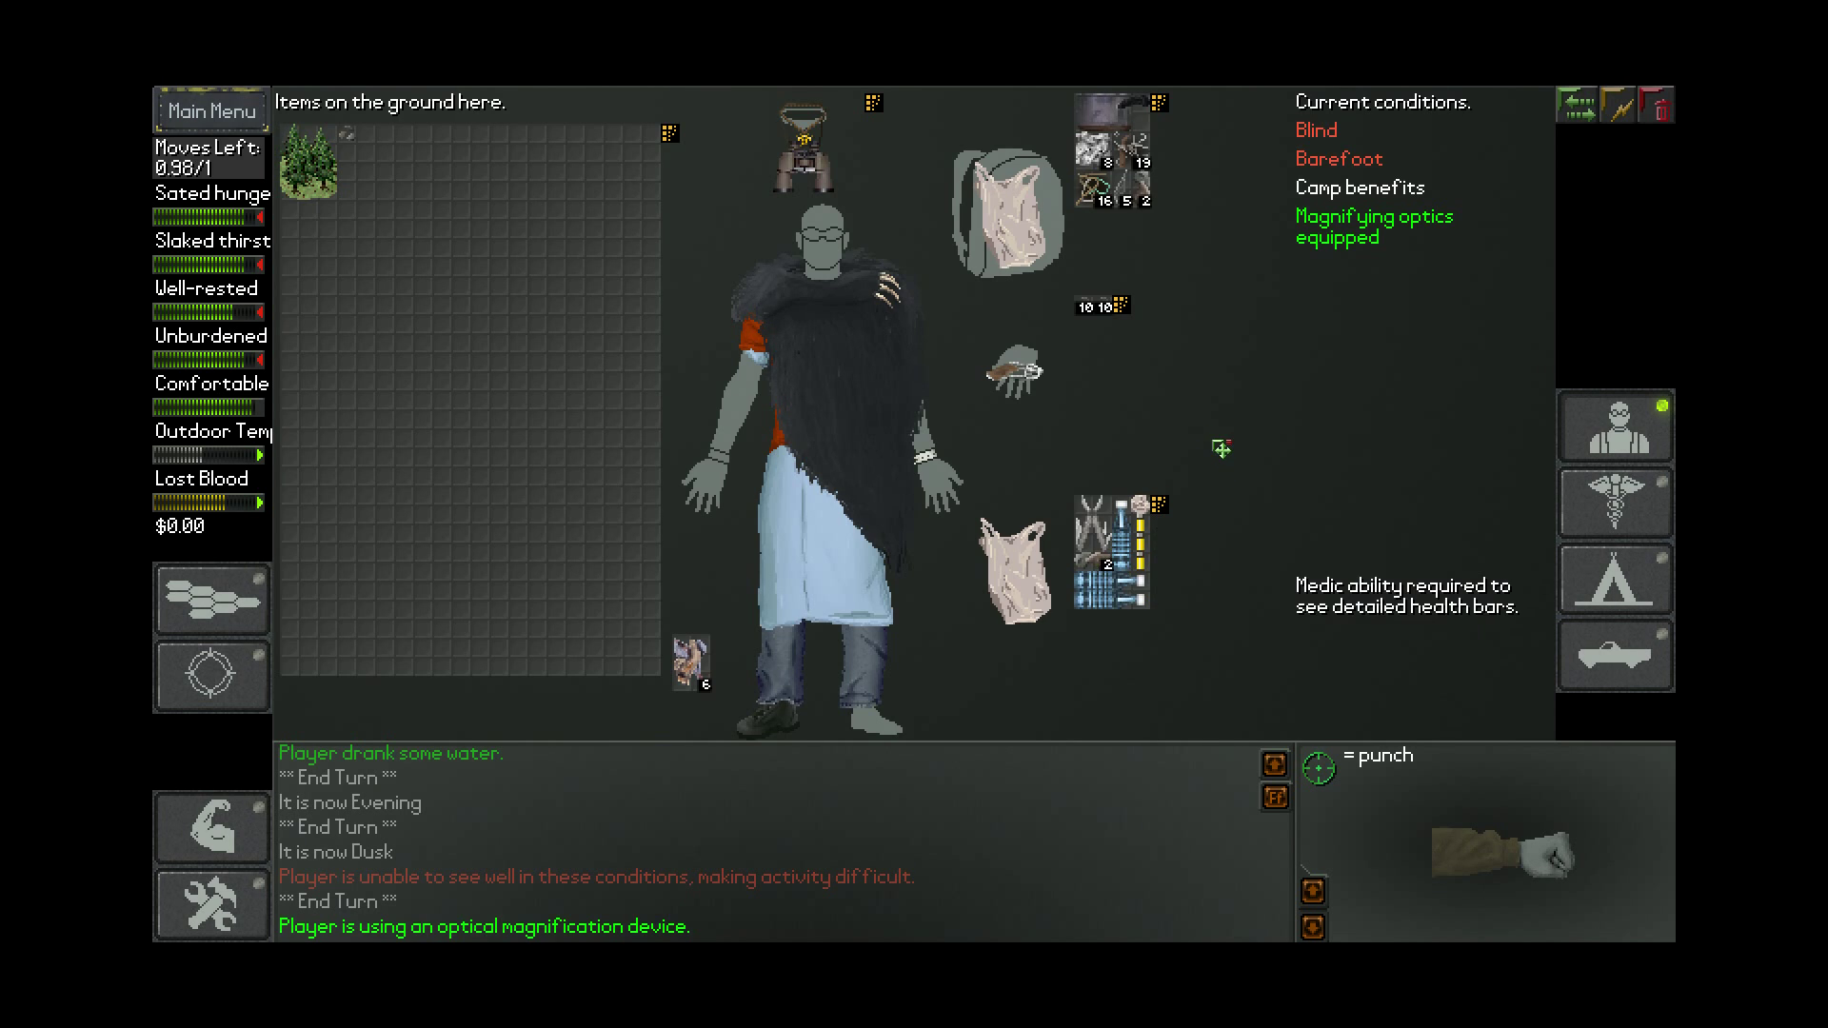
{"action": "key", "text": "m"}
{"action": "key", "text": "c"}
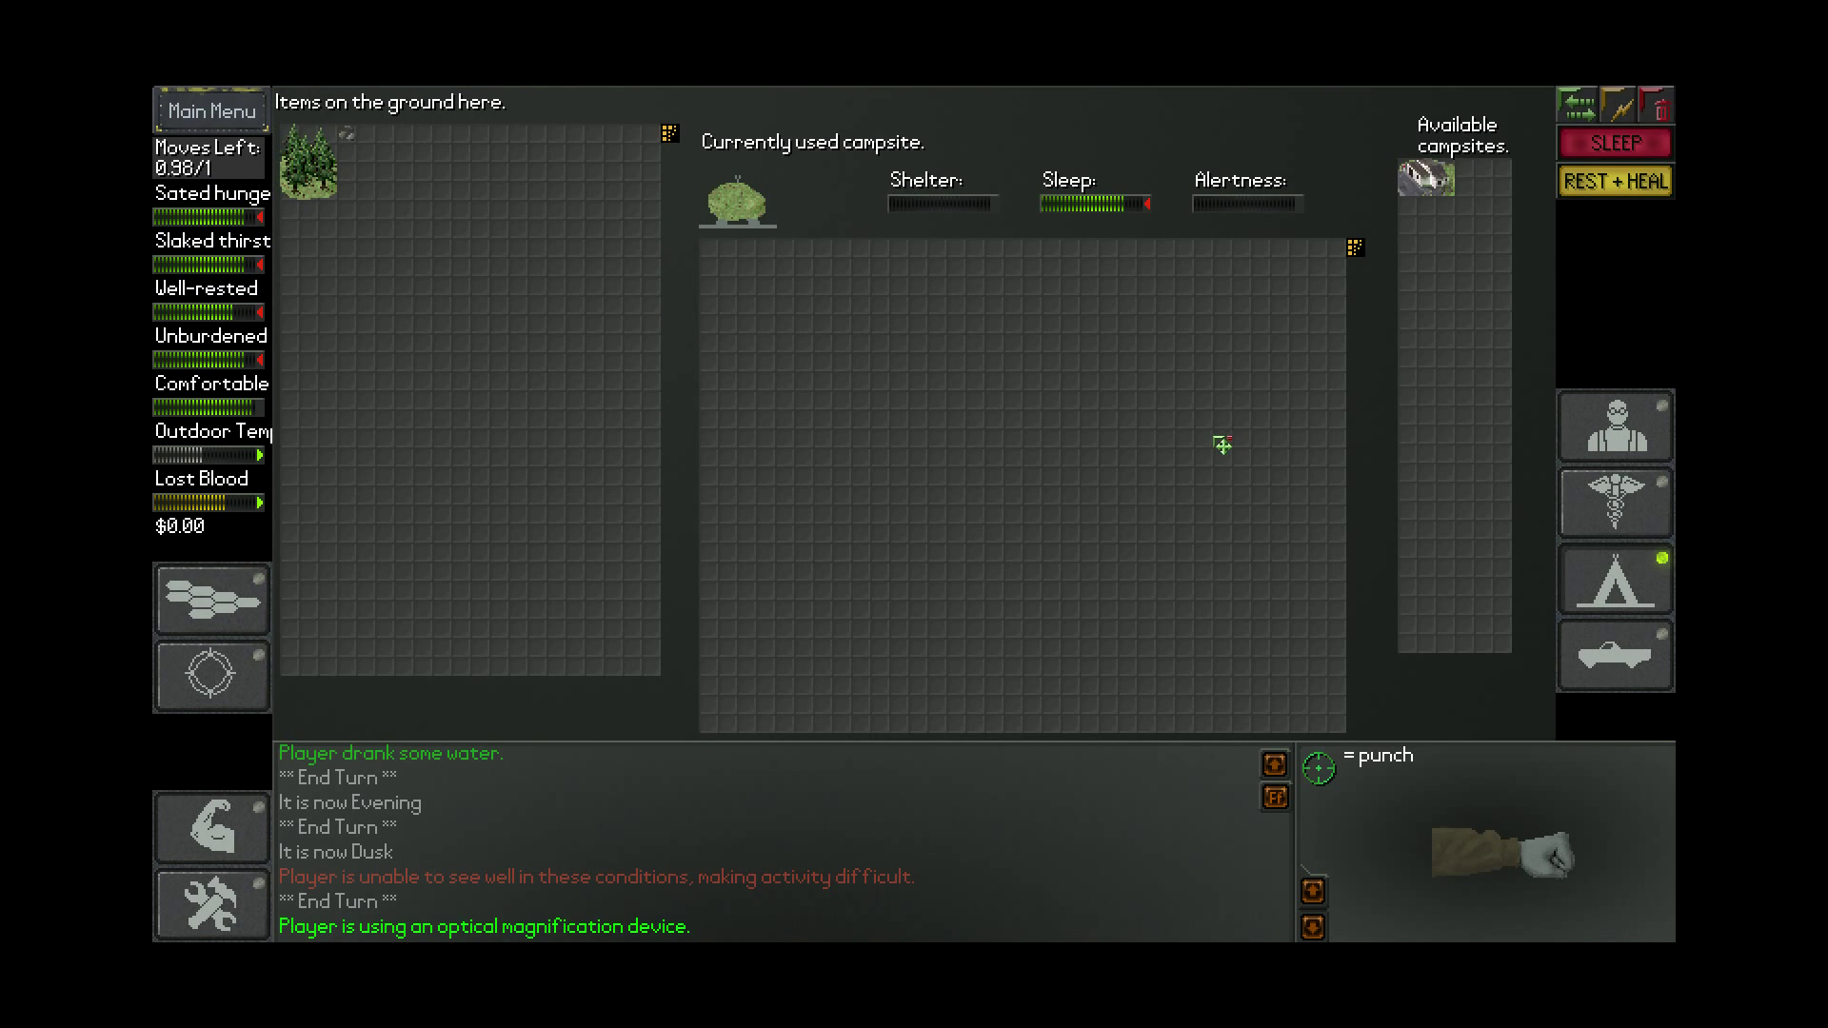
{"action": "left_click", "coordinate": [1427, 179]}
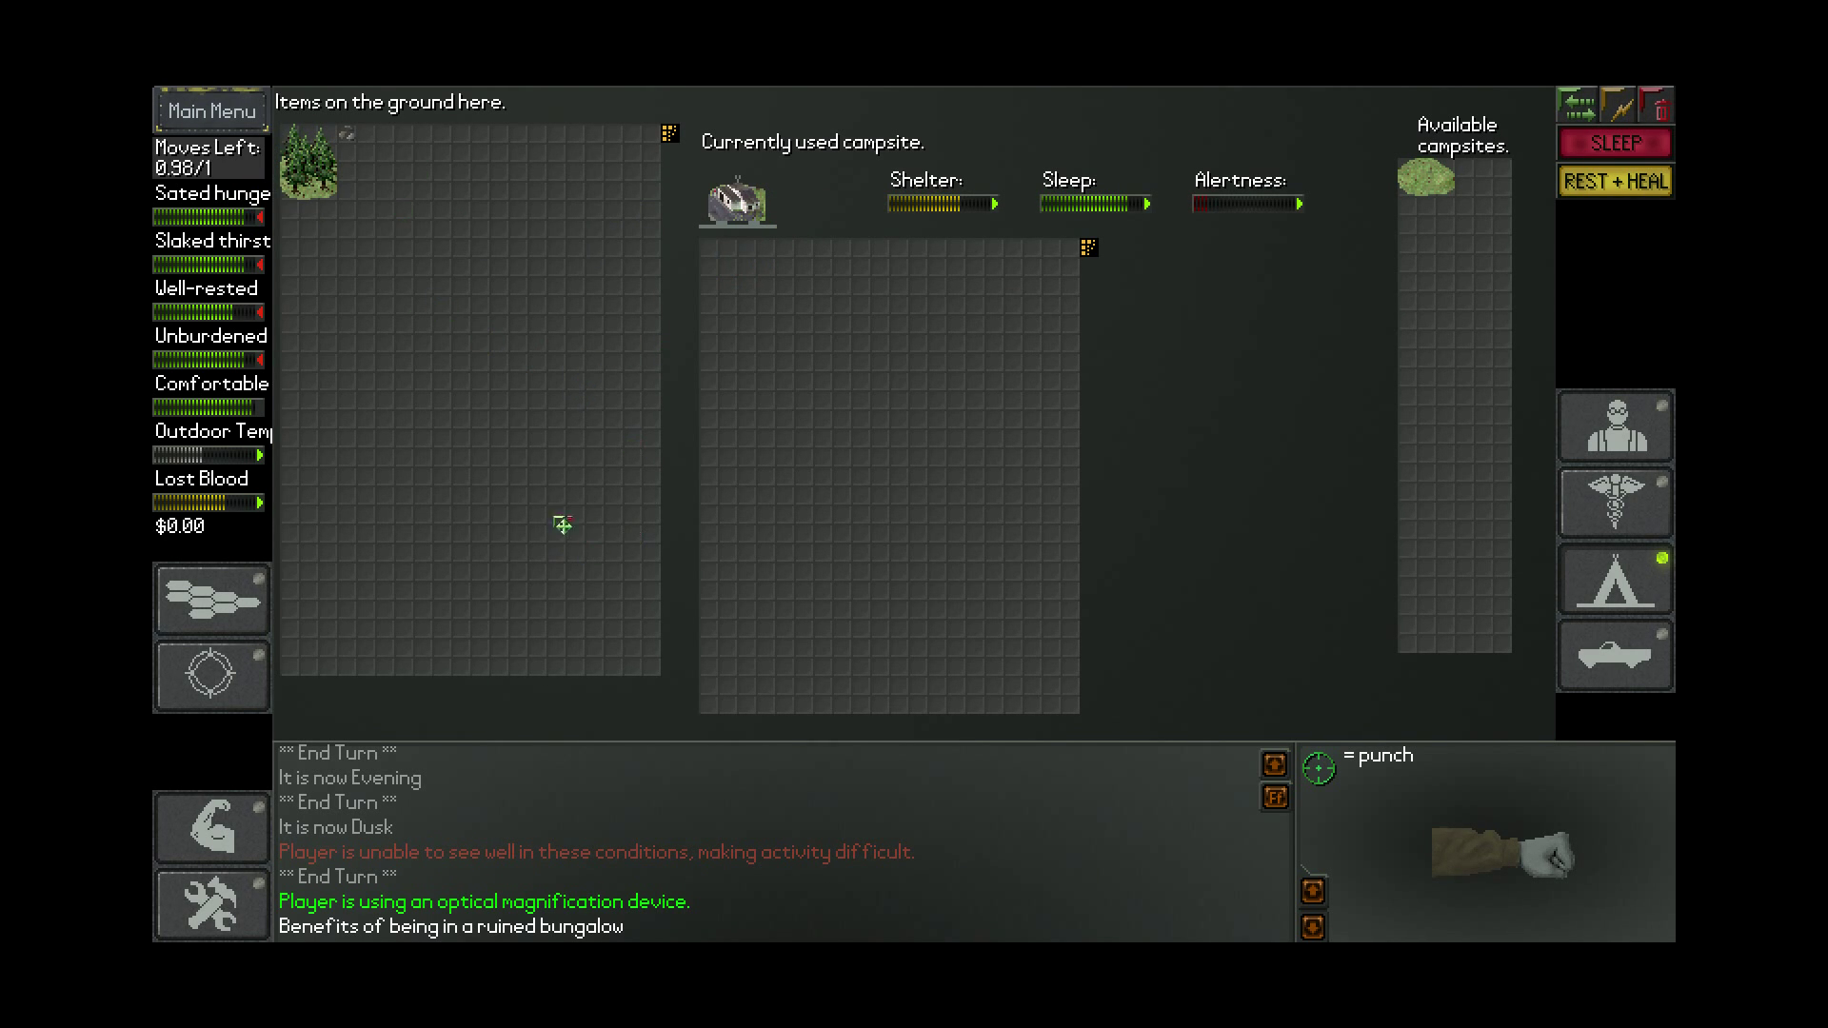
{"action": "left_click", "coordinate": [1616, 143]}
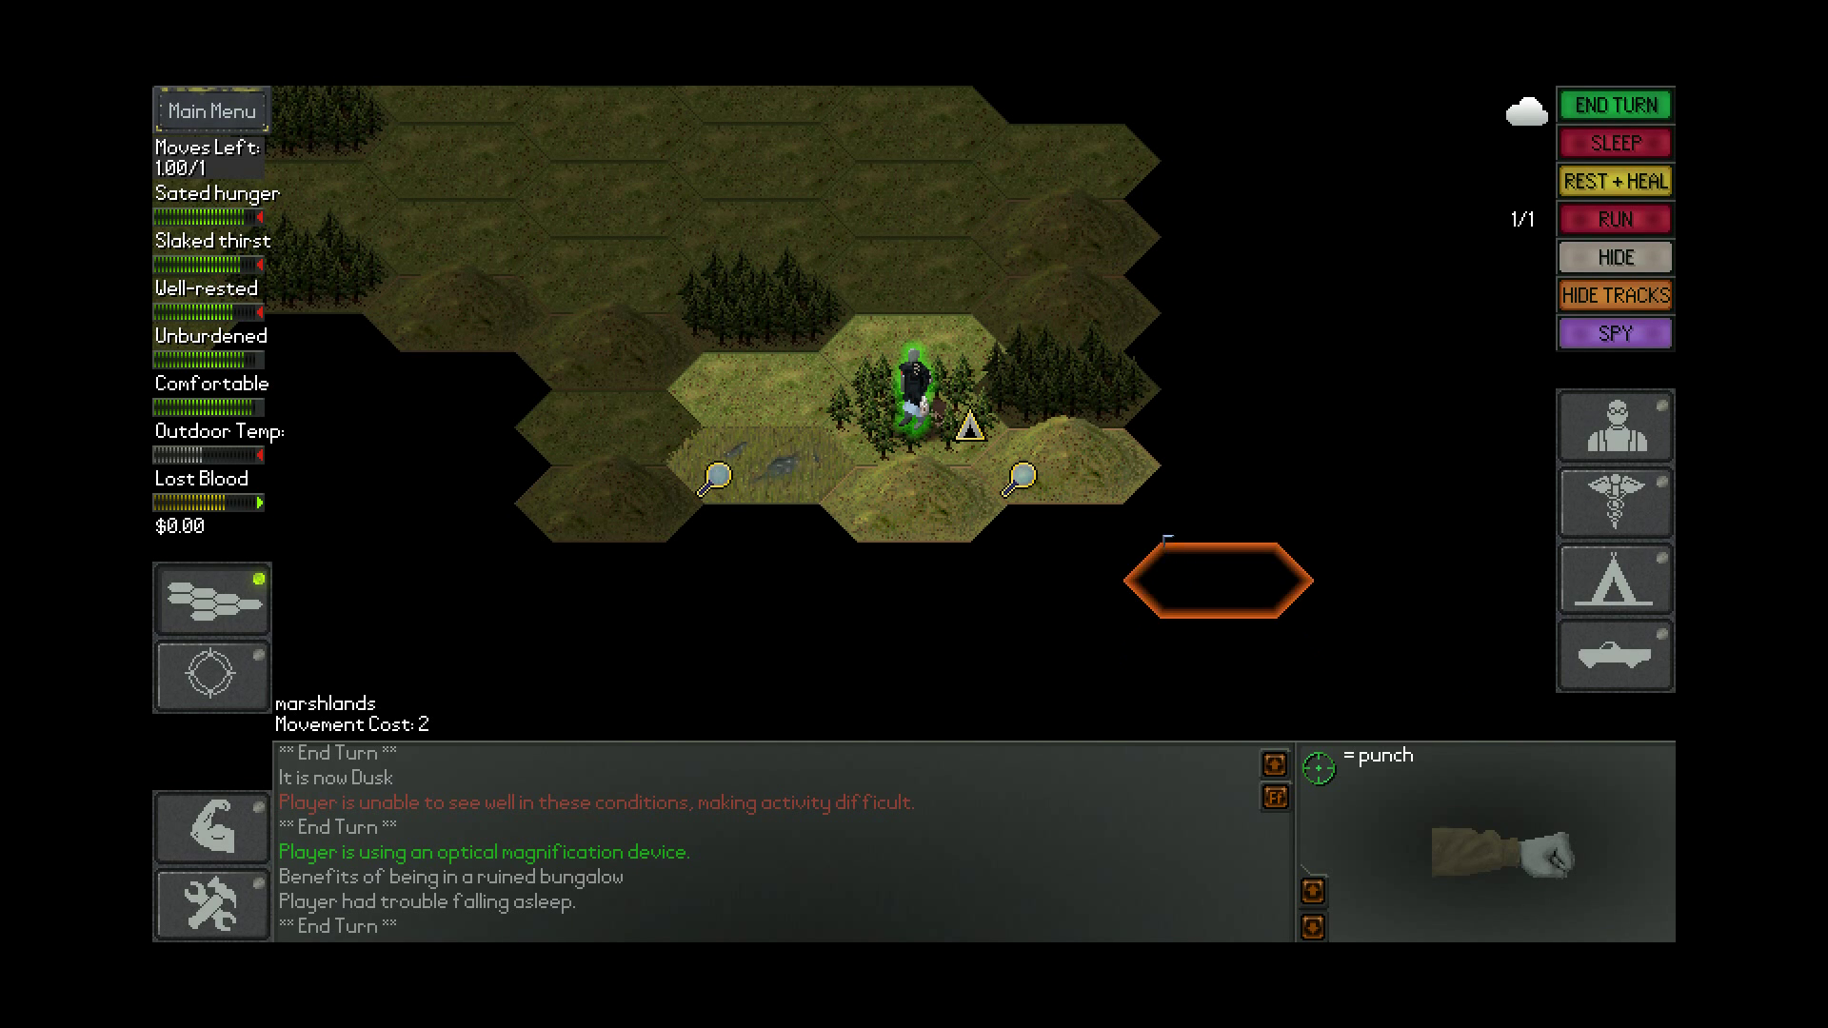
Walk onto the neighbouring hill hex, then into the forest hex
{"action": "left_click", "coordinate": [1023, 478]}
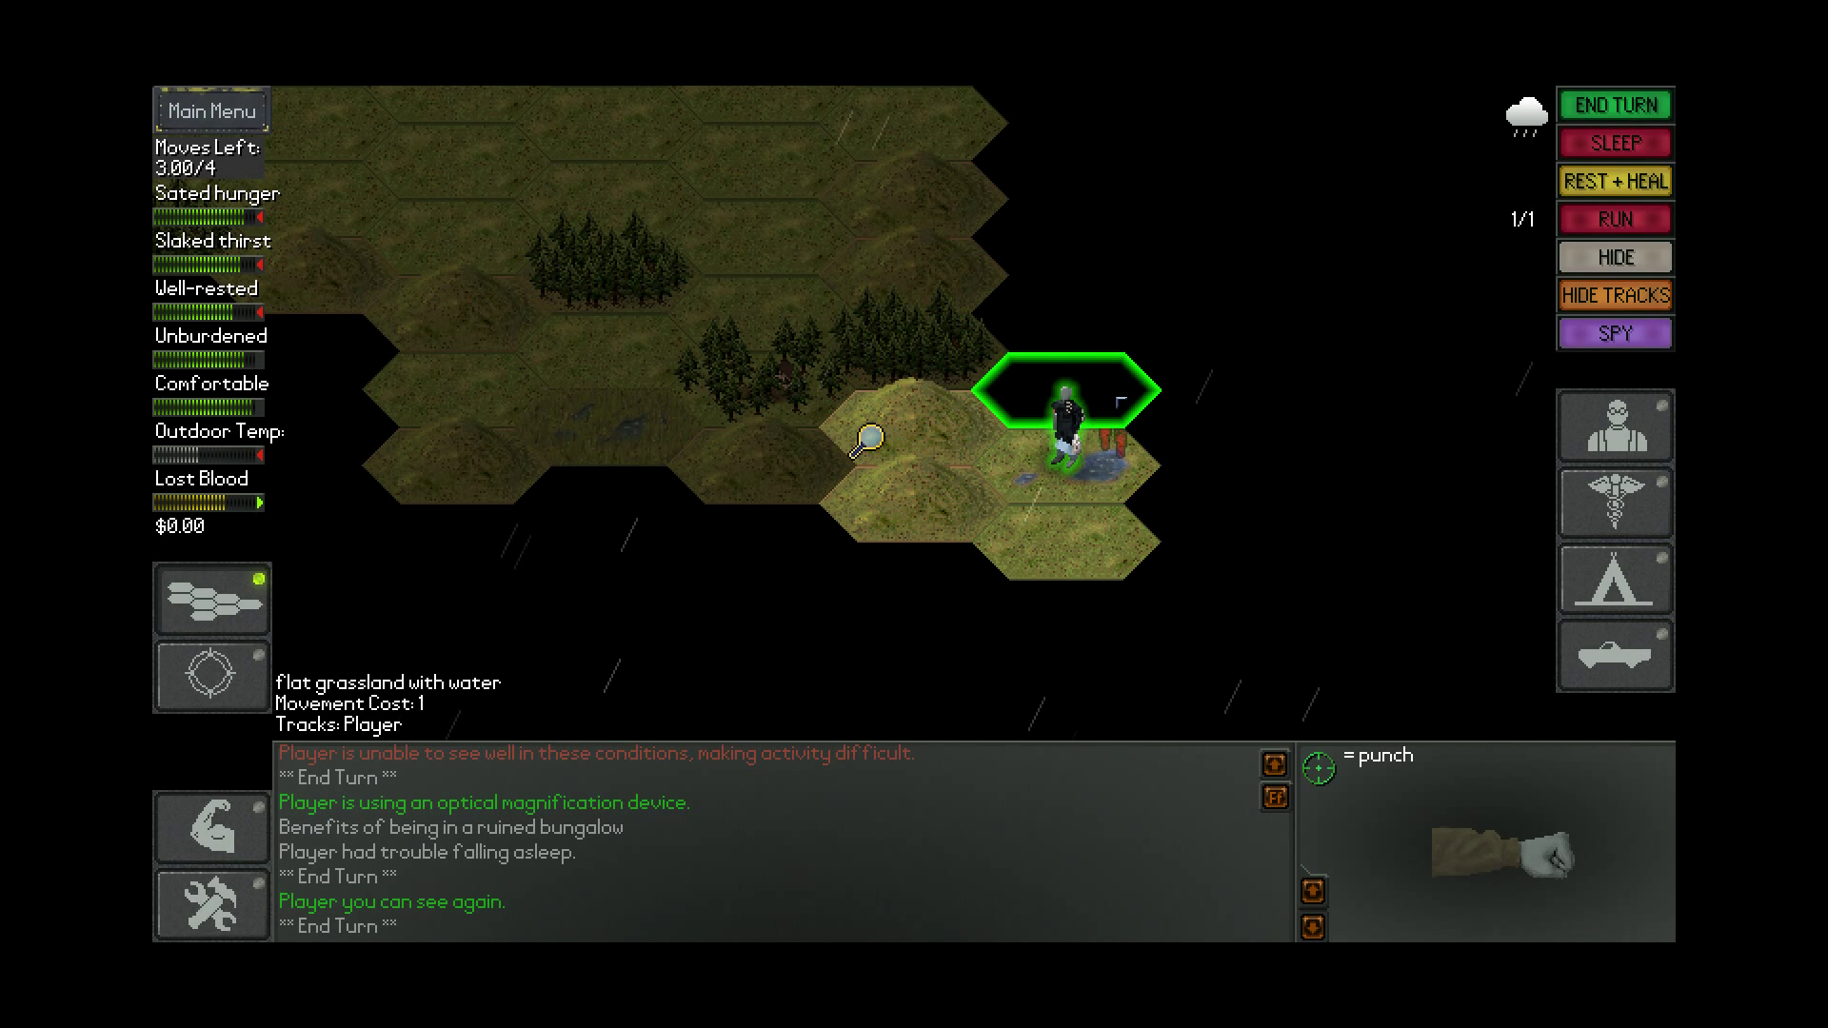
{"action": "left_click", "coordinate": [1174, 514]}
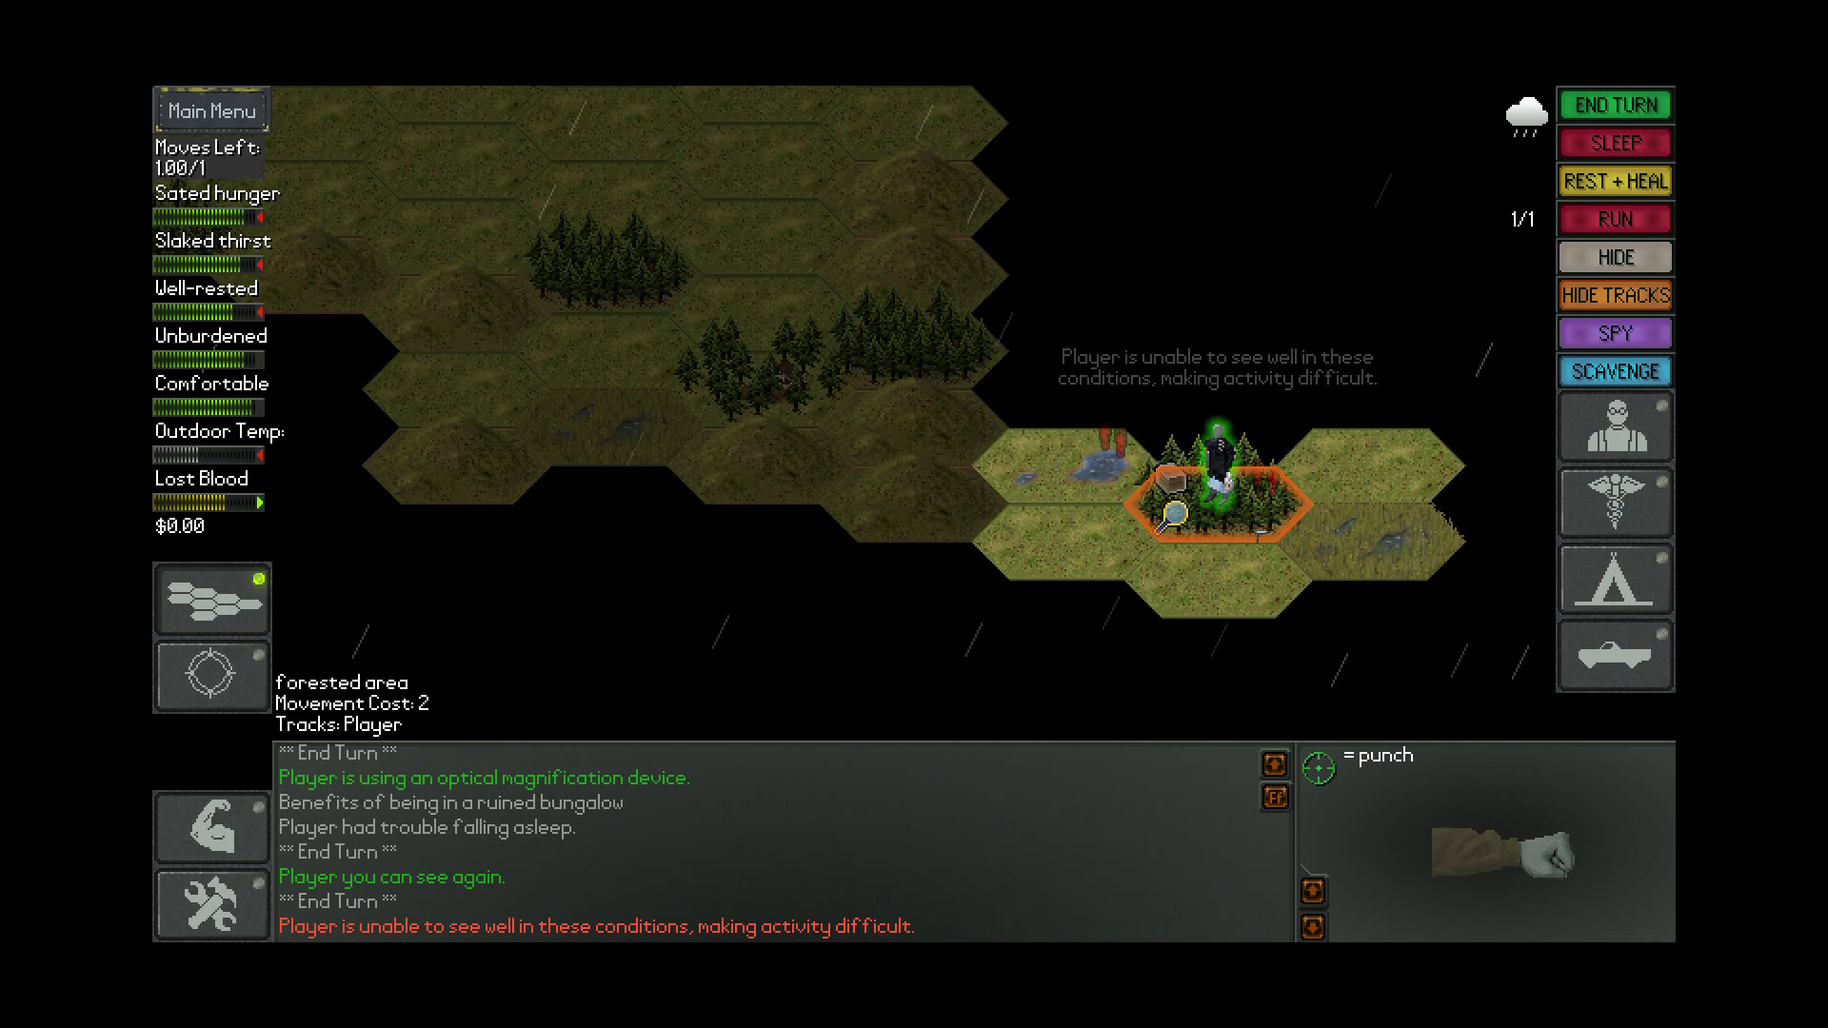
Scavenge the stretch of forest with the Strong approach and view the ground findings
{"action": "key", "text": "s"}
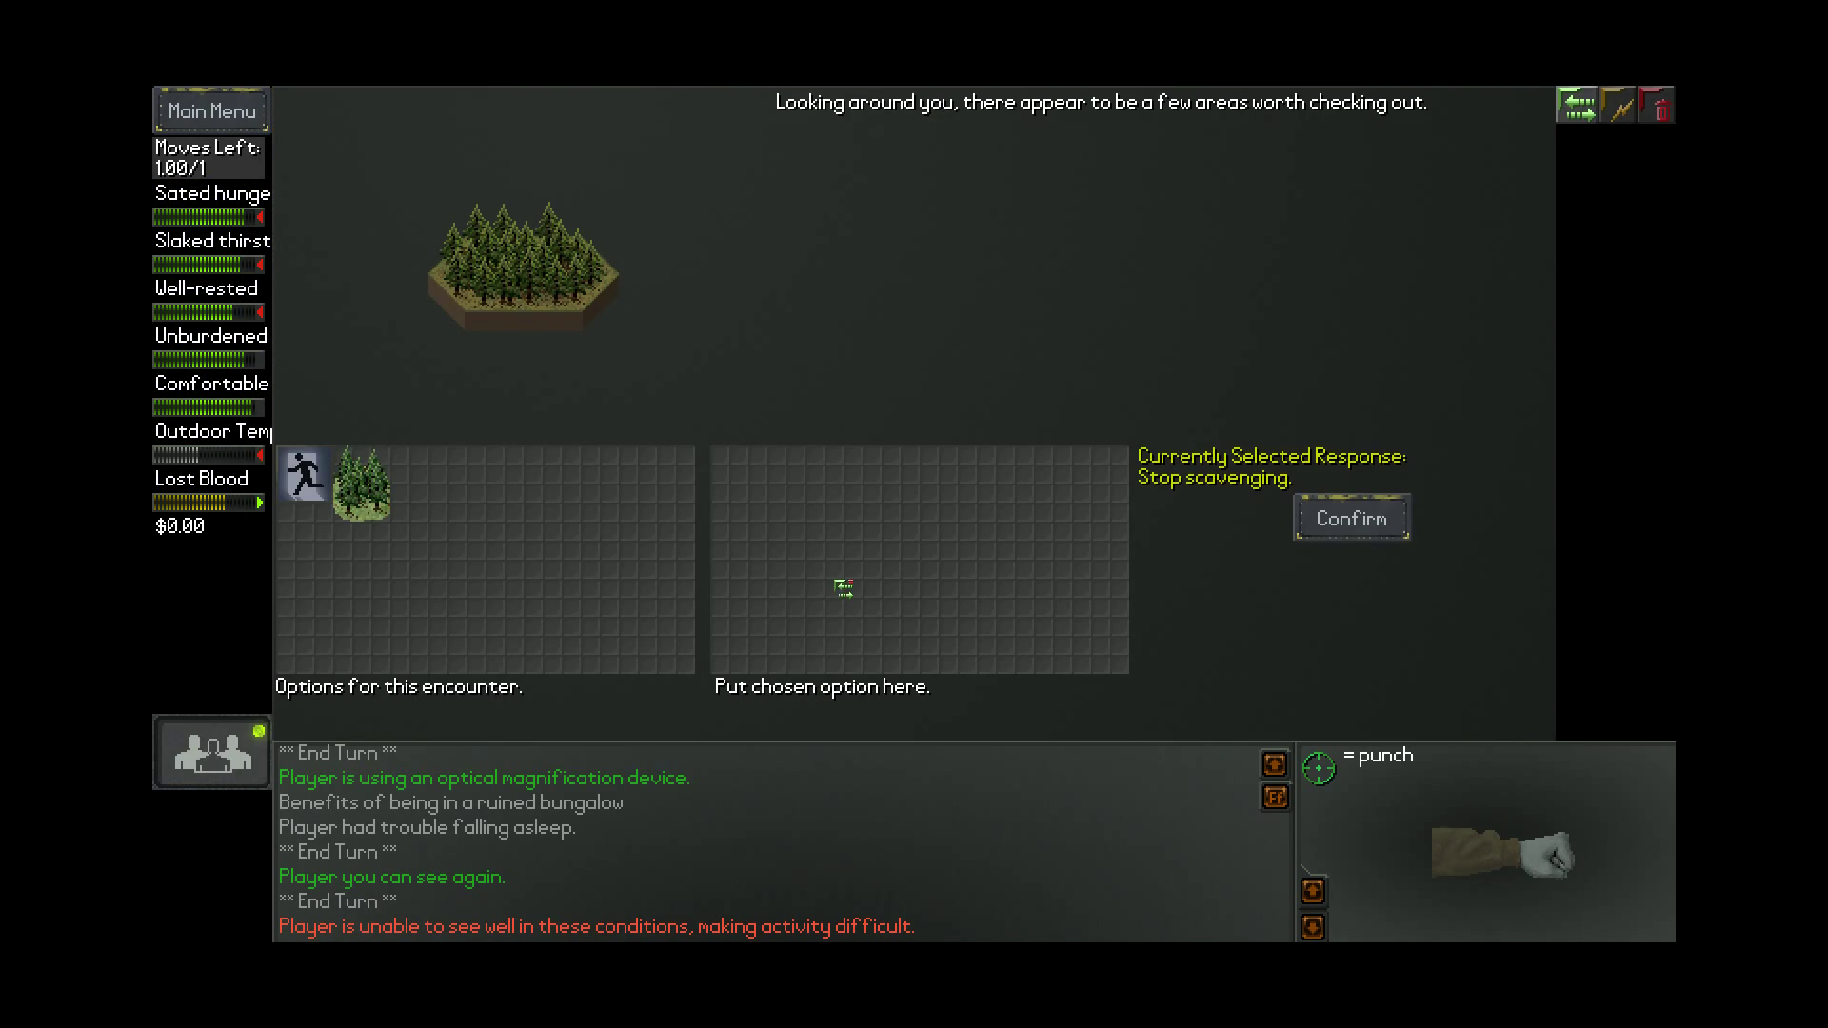
{"action": "left_click", "coordinate": [414, 493]}
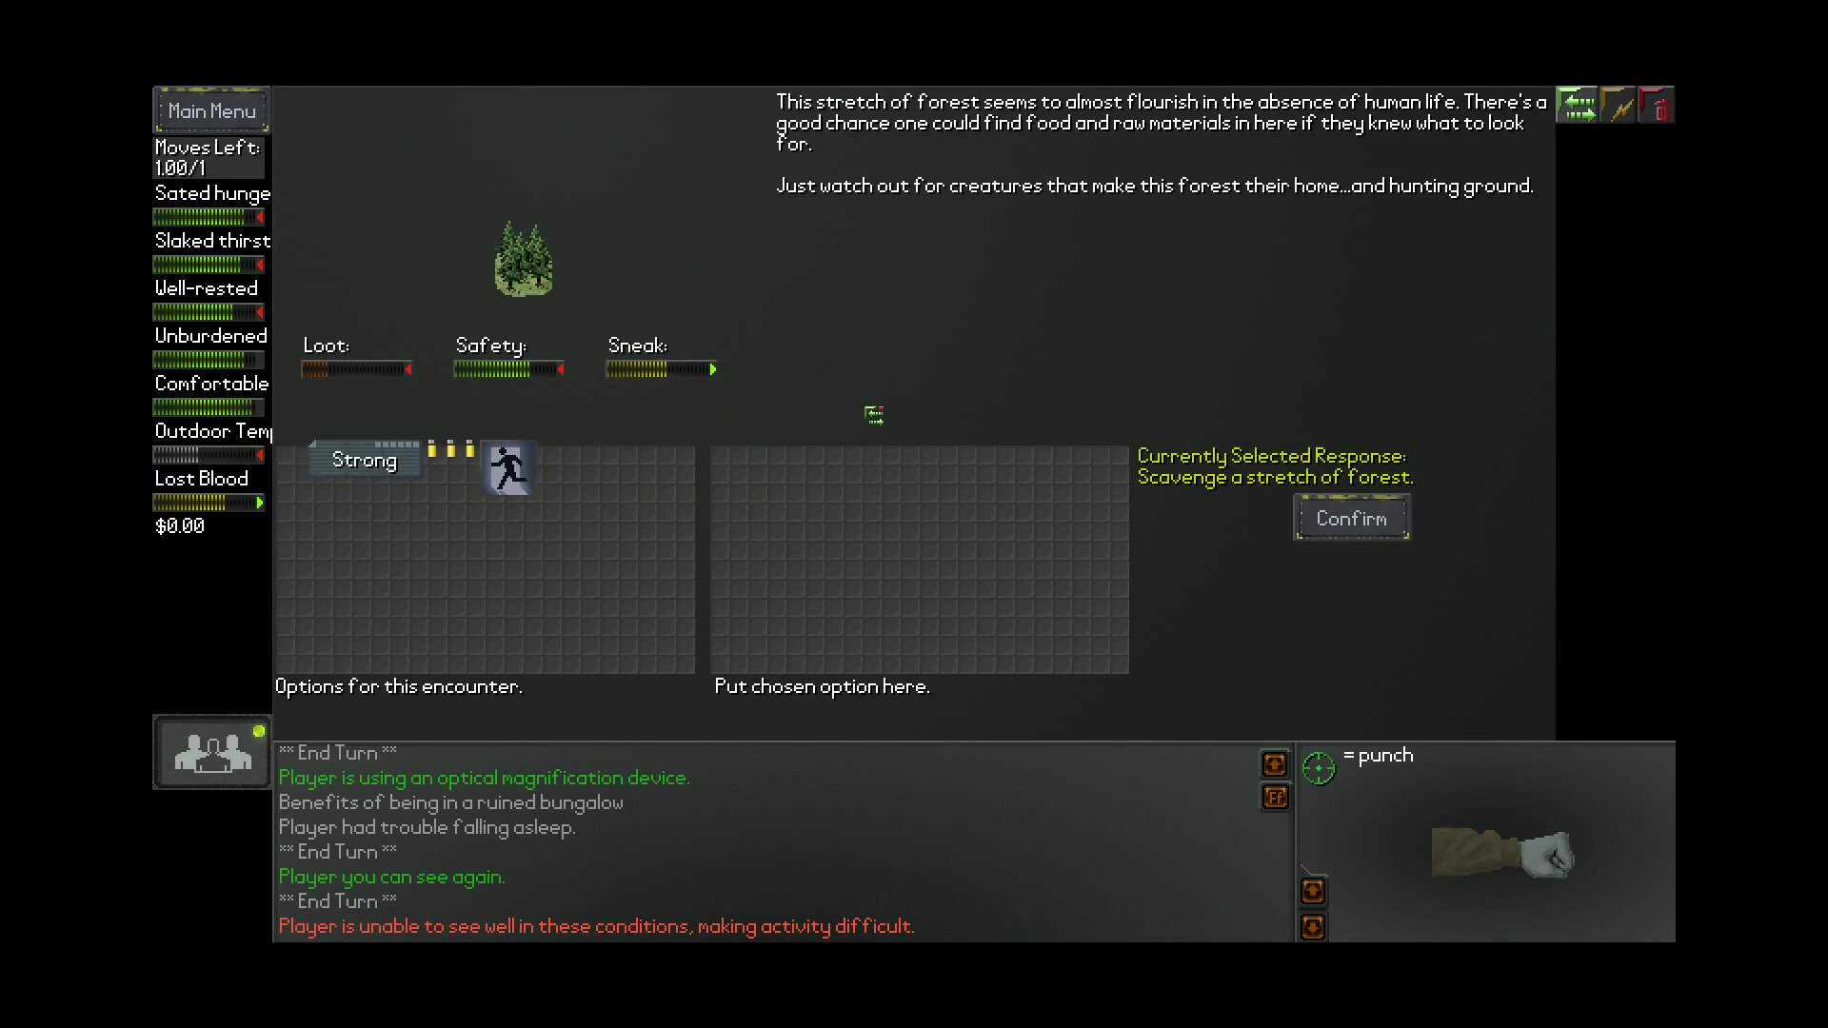
{"action": "left_click", "coordinate": [379, 507]}
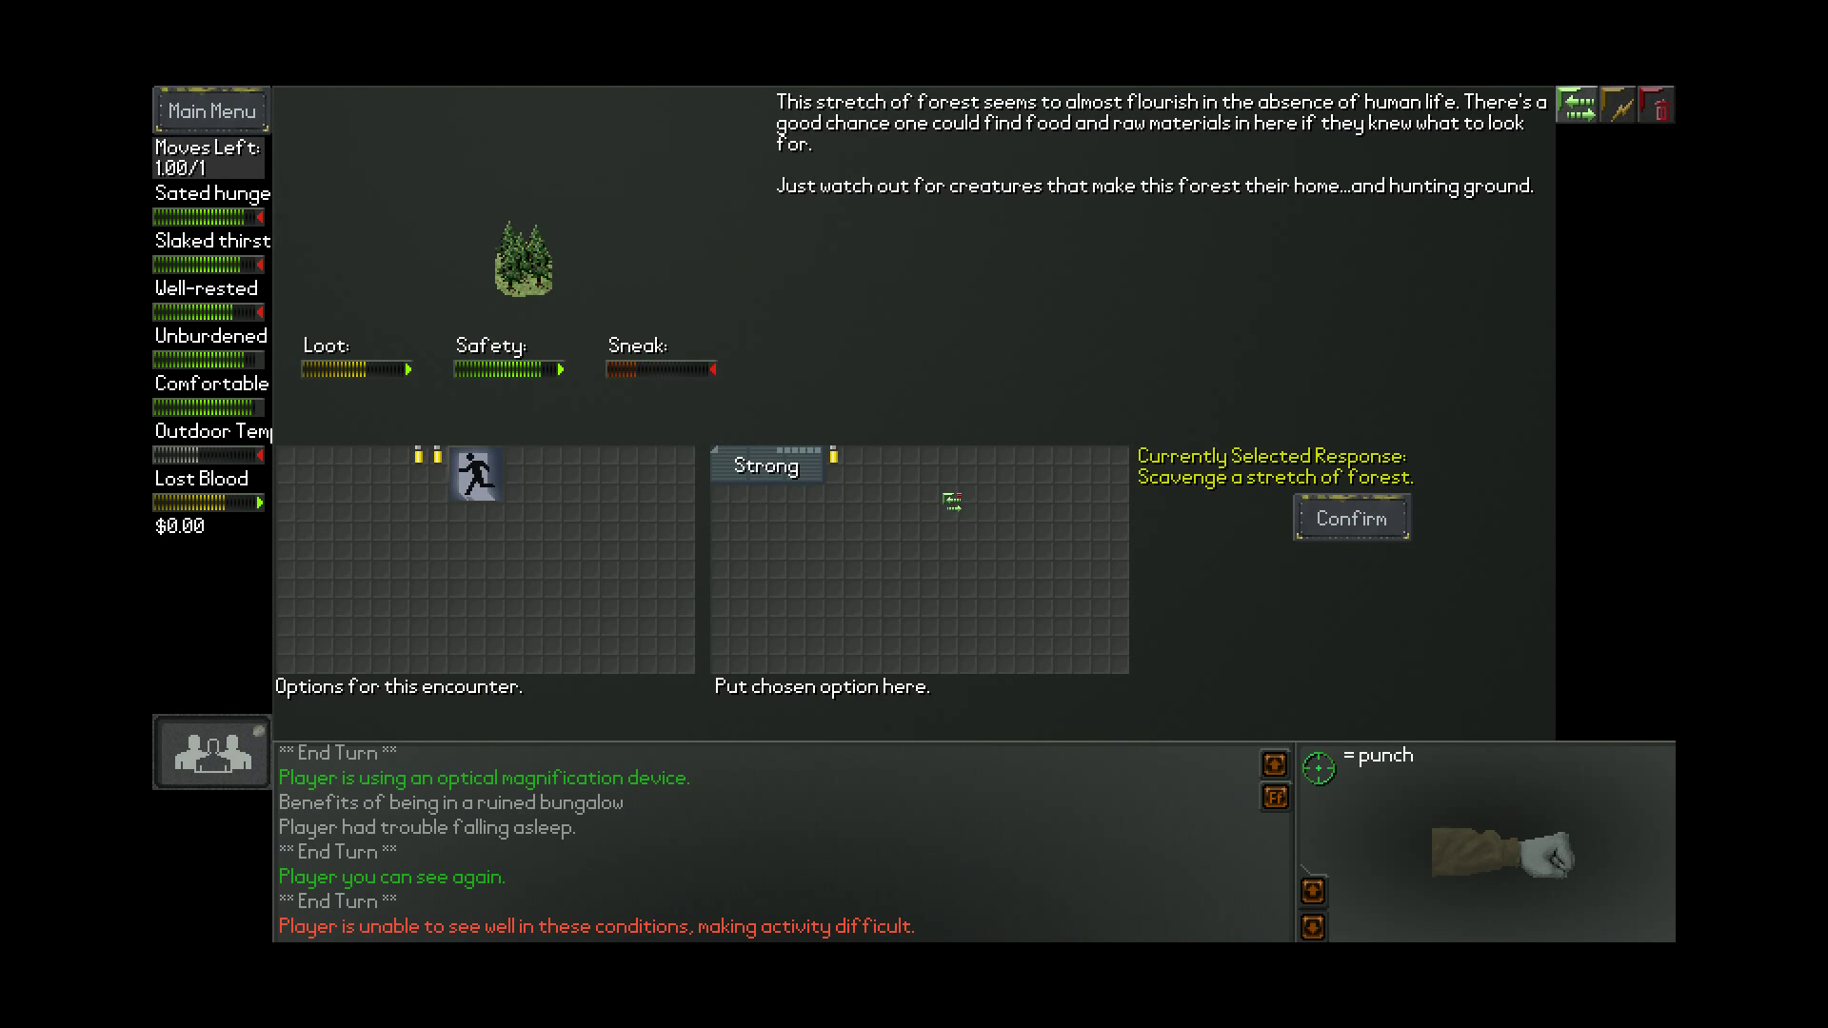
{"action": "key", "text": "i"}
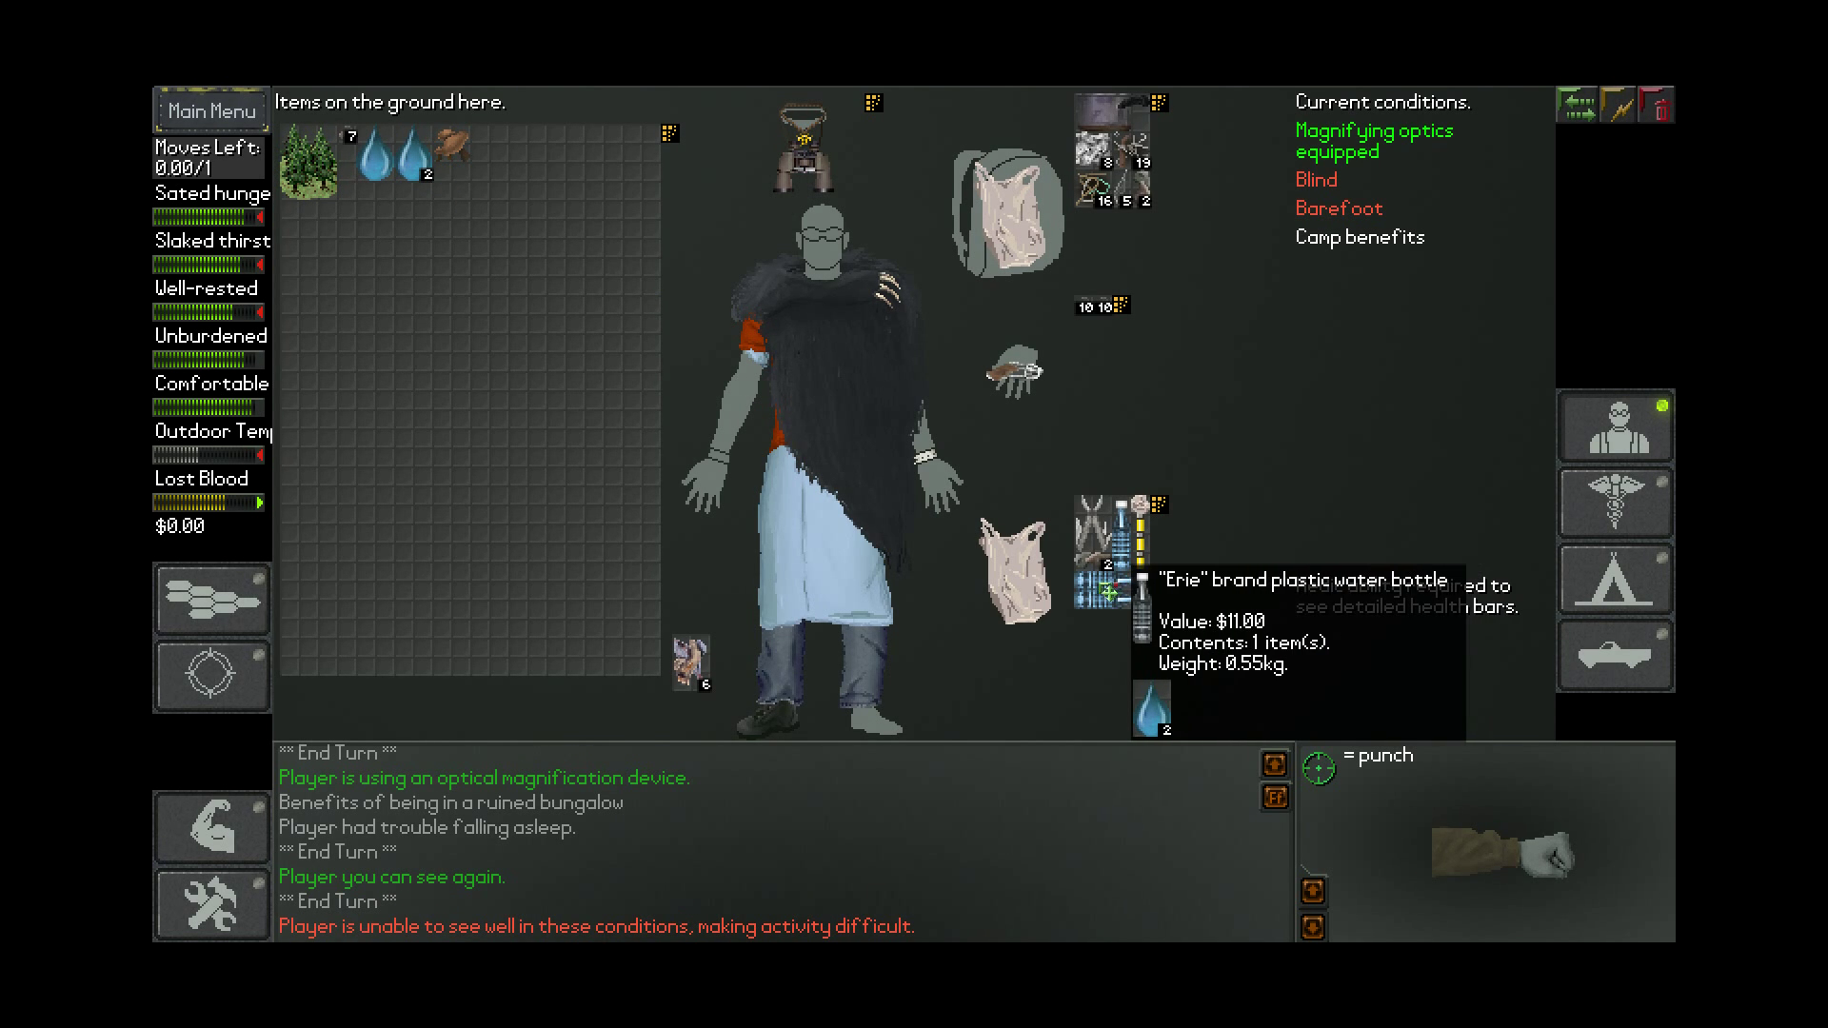
Pour the water out of the bottle and drink some of it
{"action": "right_click", "coordinate": [1123, 543]}
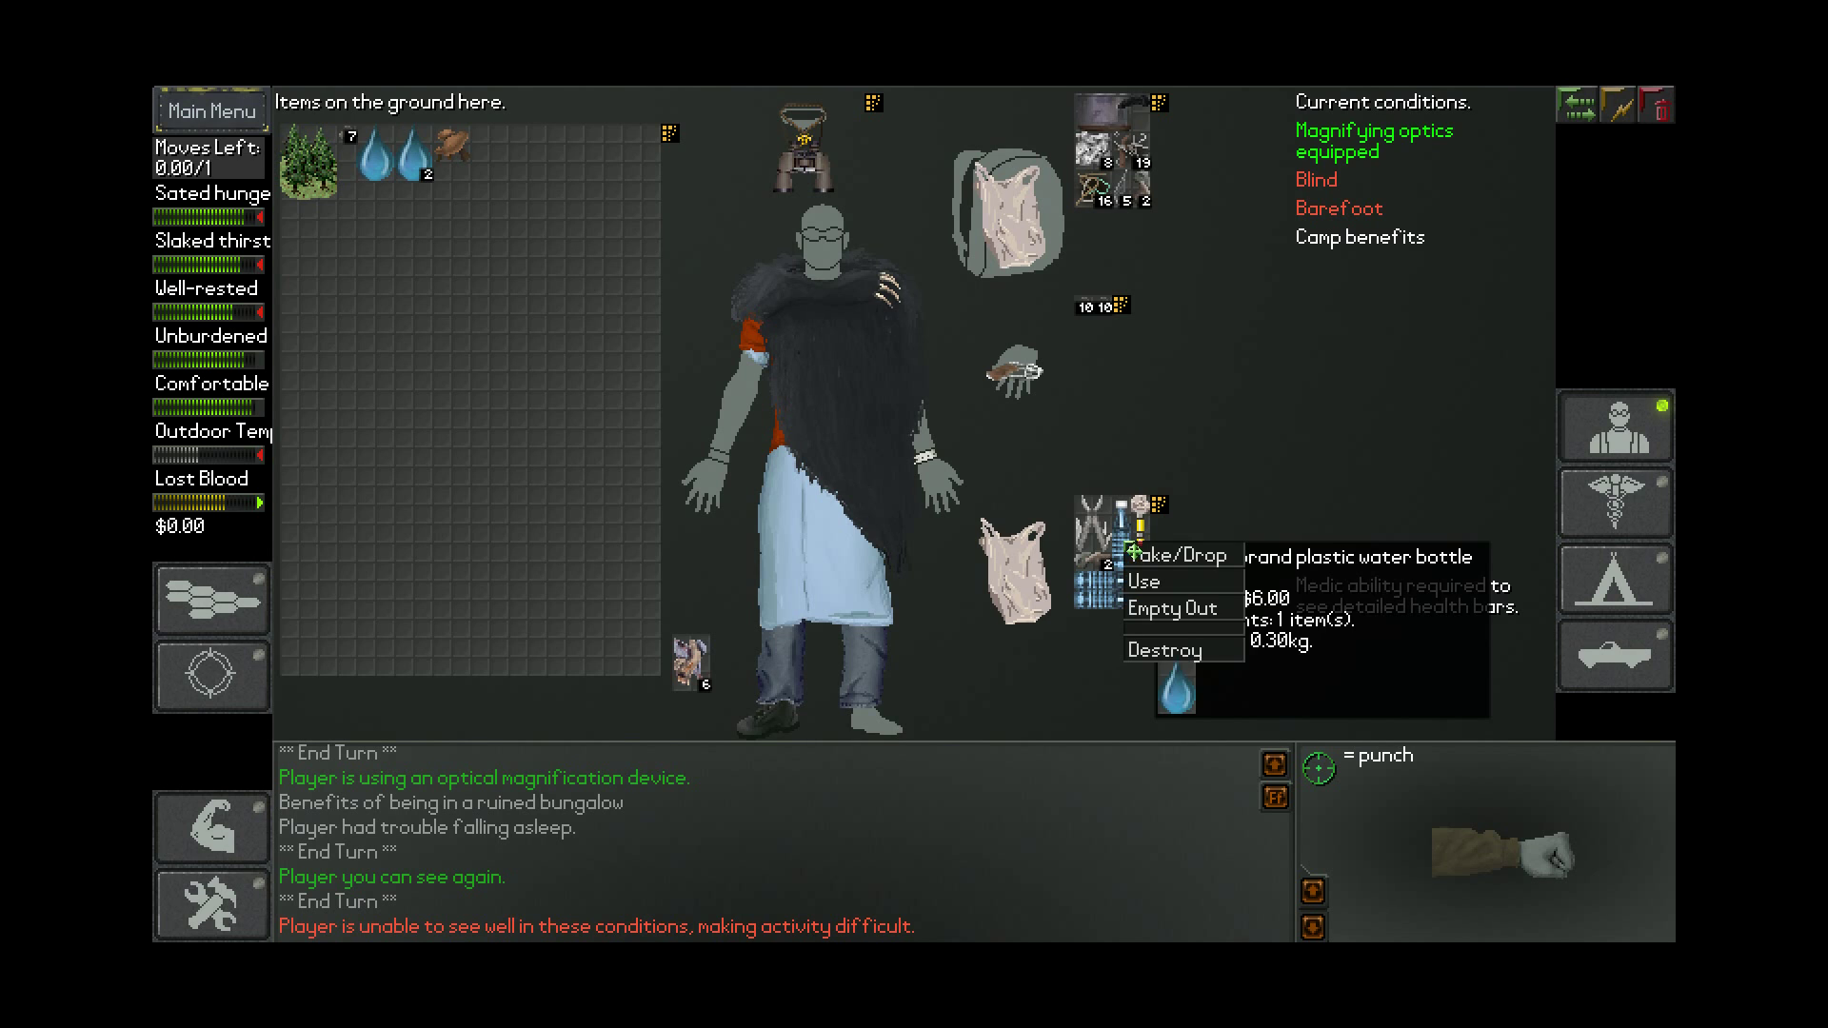
{"action": "left_click", "coordinate": [1194, 613]}
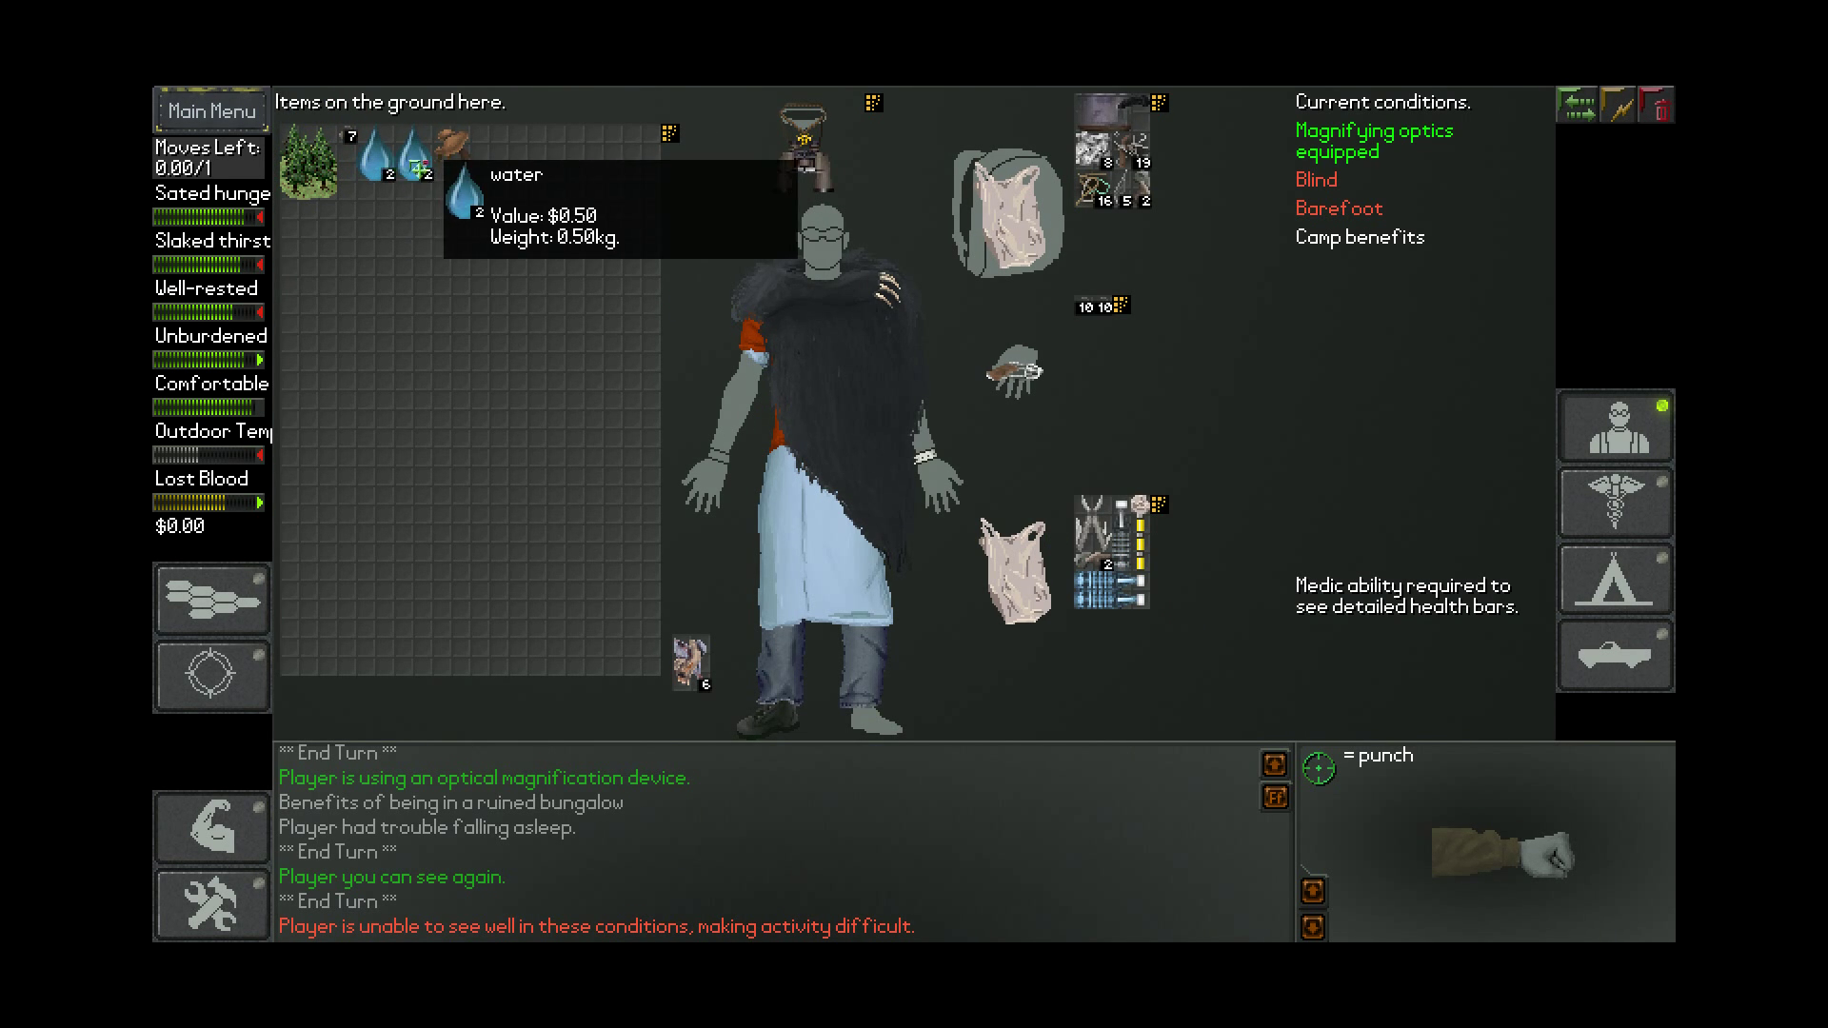
{"action": "right_click", "coordinate": [388, 173]}
{"action": "left_click", "coordinate": [401, 204]}
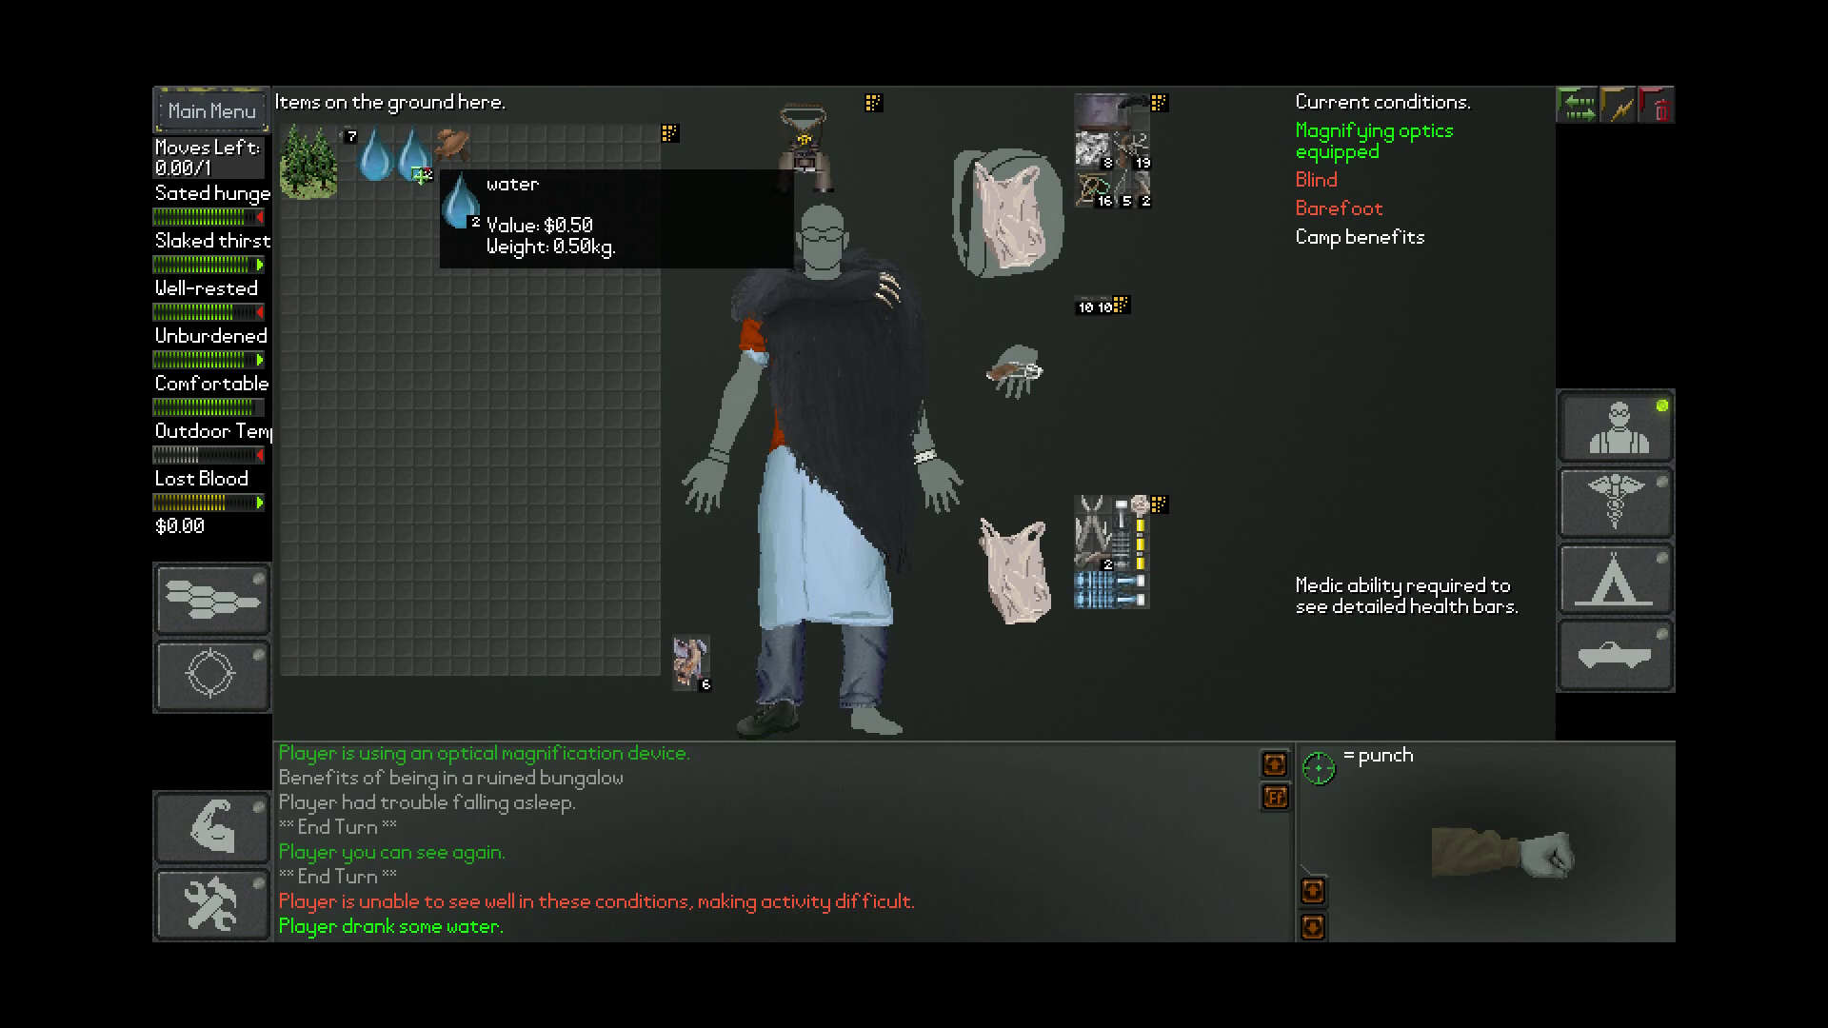
Put the remaining water back into the bottle and end the turn
{"action": "left_click_drag", "start_coordinate": [412, 158], "coordinate": [1143, 588]}
{"action": "left_click", "coordinate": [1143, 589]}
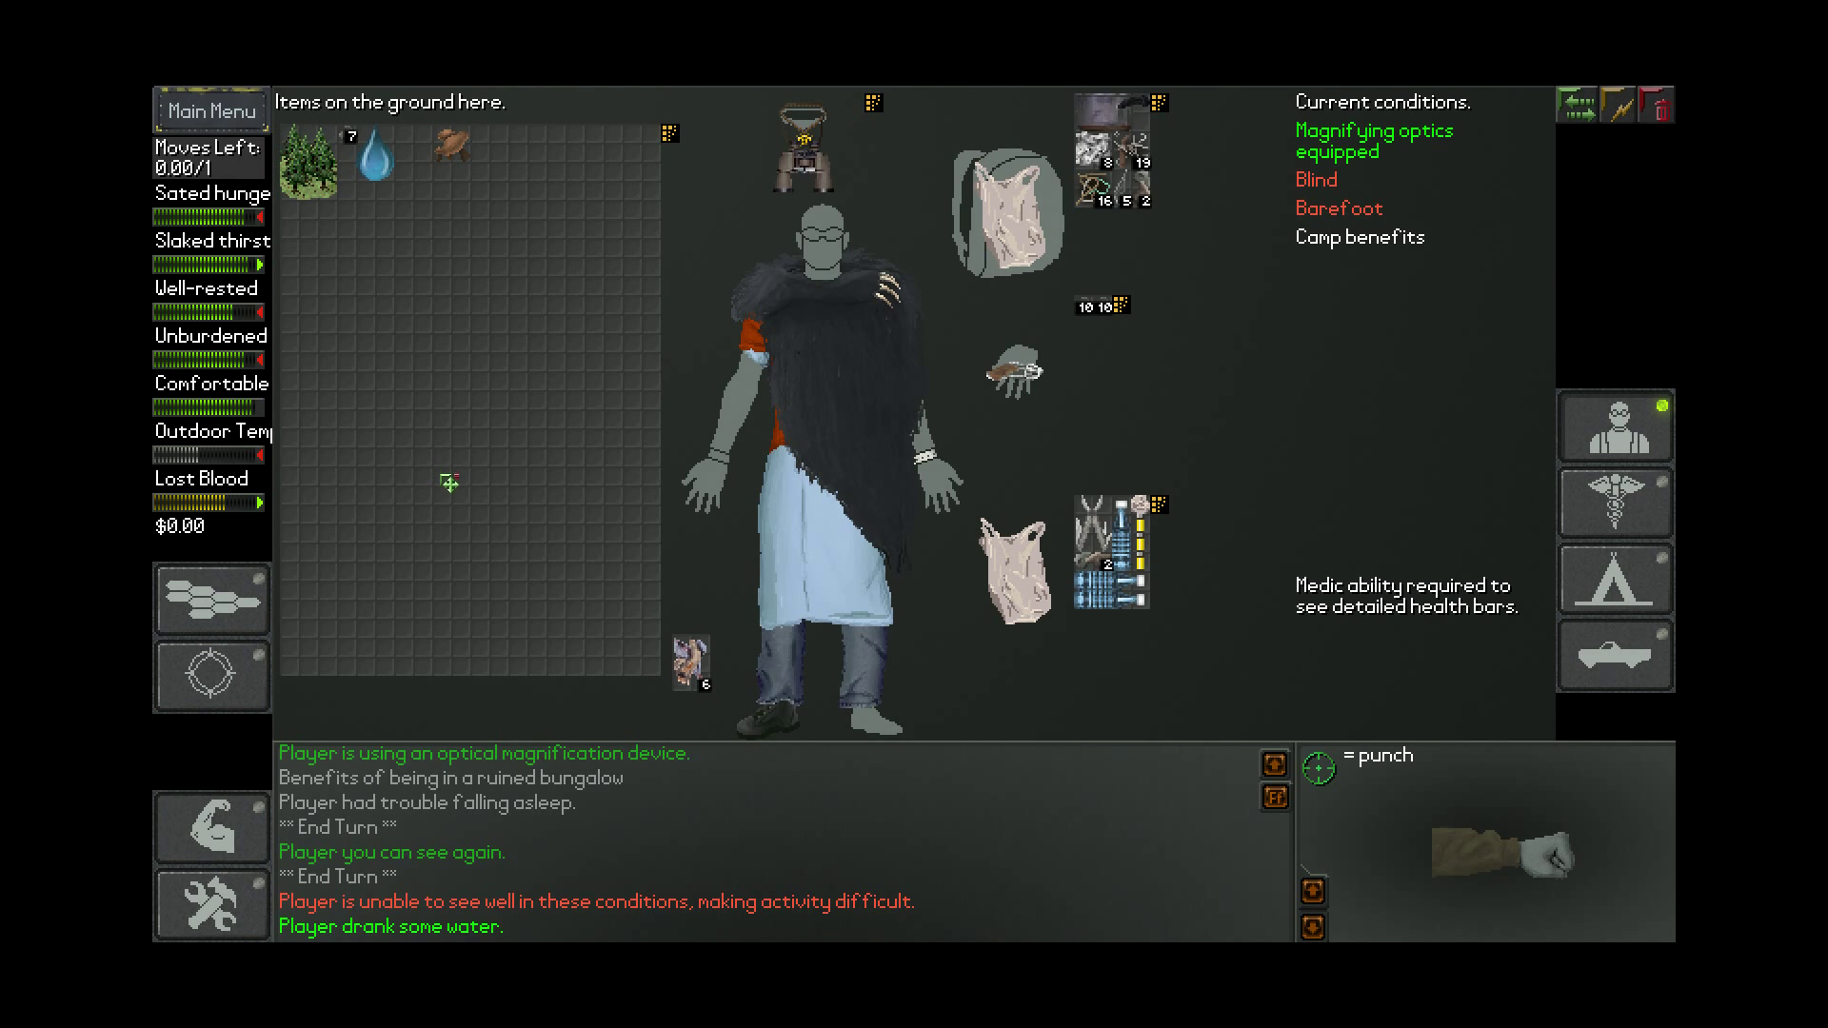
{"action": "key", "text": "i"}
{"action": "key", "text": "space"}
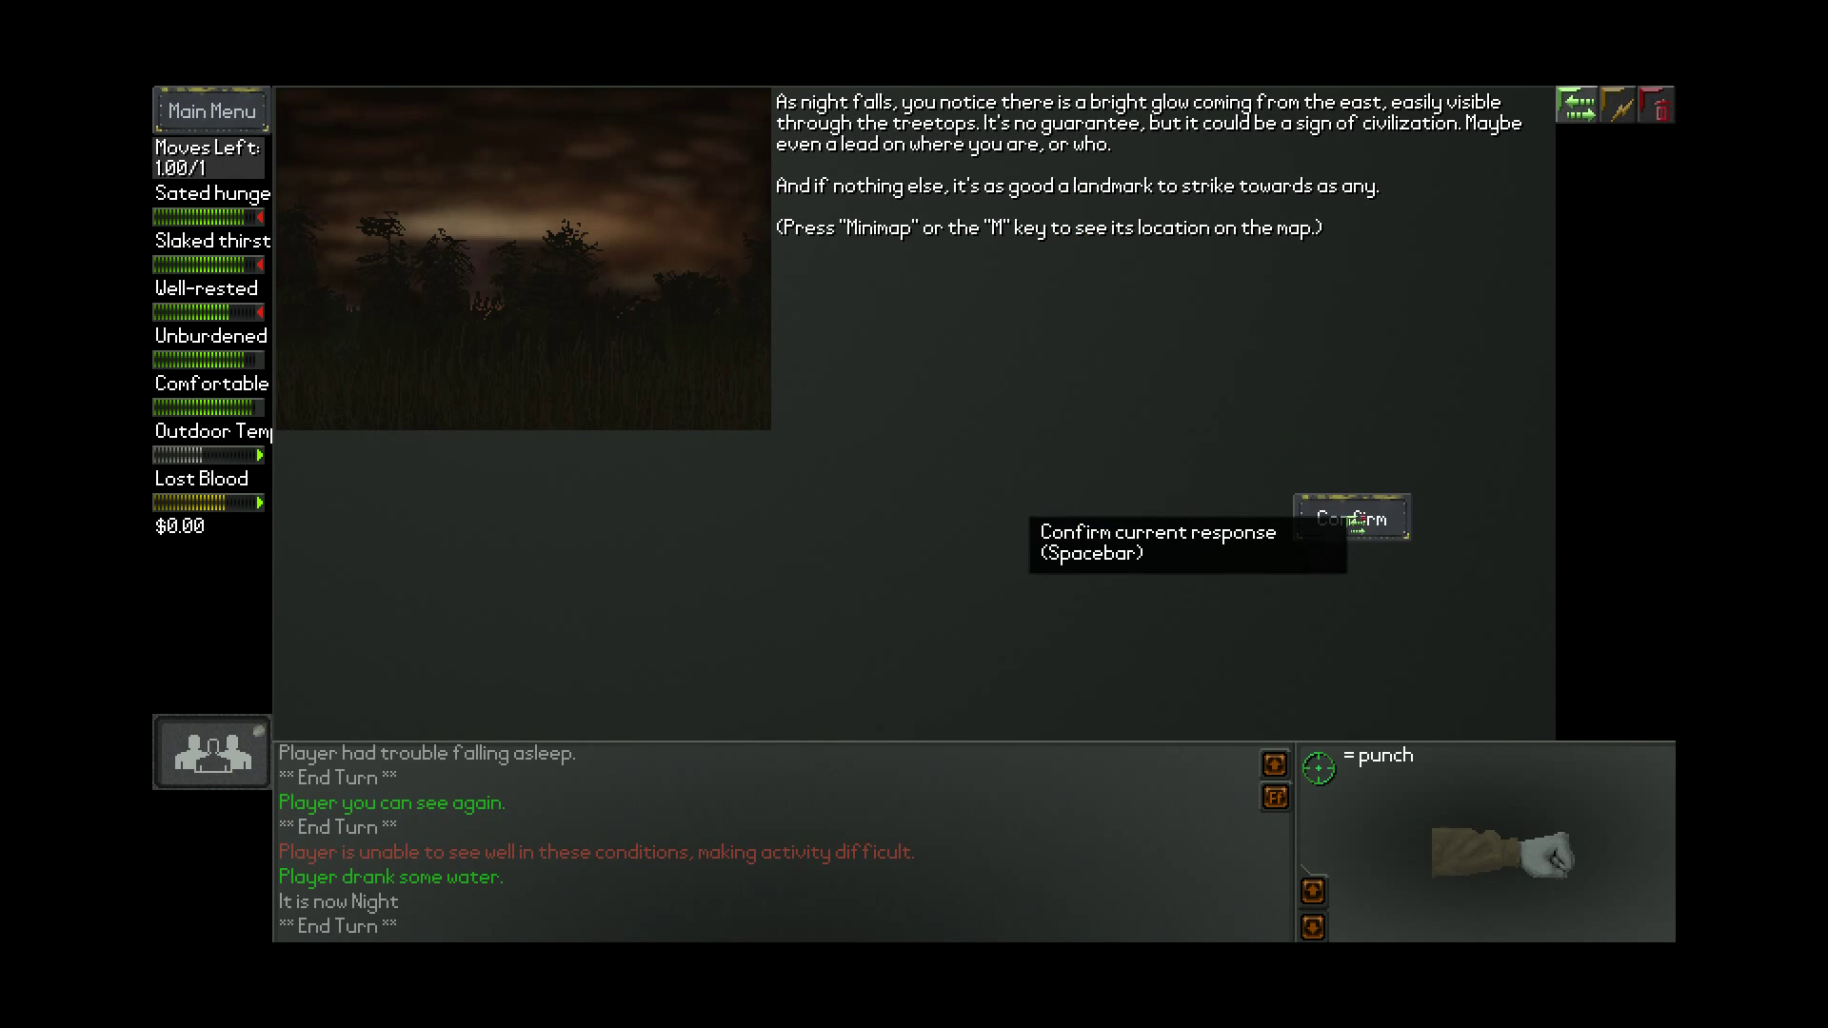
Dismiss the nightfall event and check the world map for the eastern Glow landmark
{"action": "left_click", "coordinate": [1316, 493]}
{"action": "key", "text": "m"}
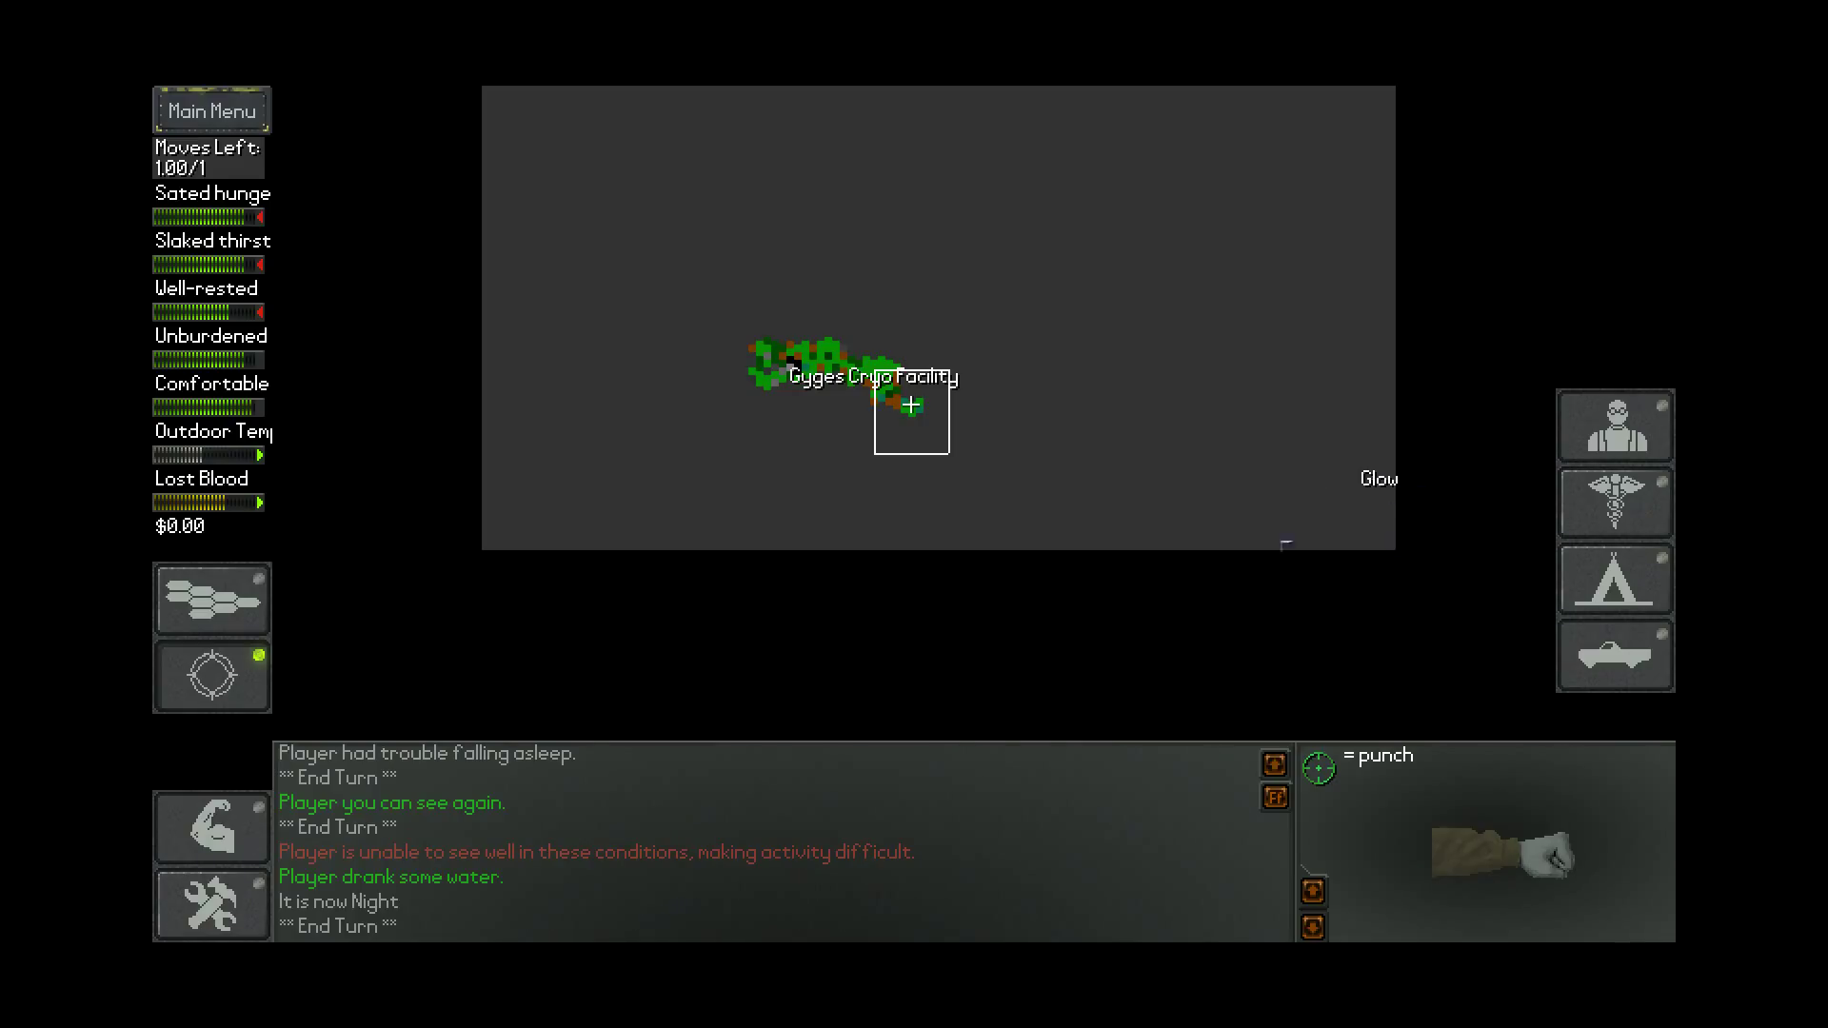
{"action": "key", "text": "m"}
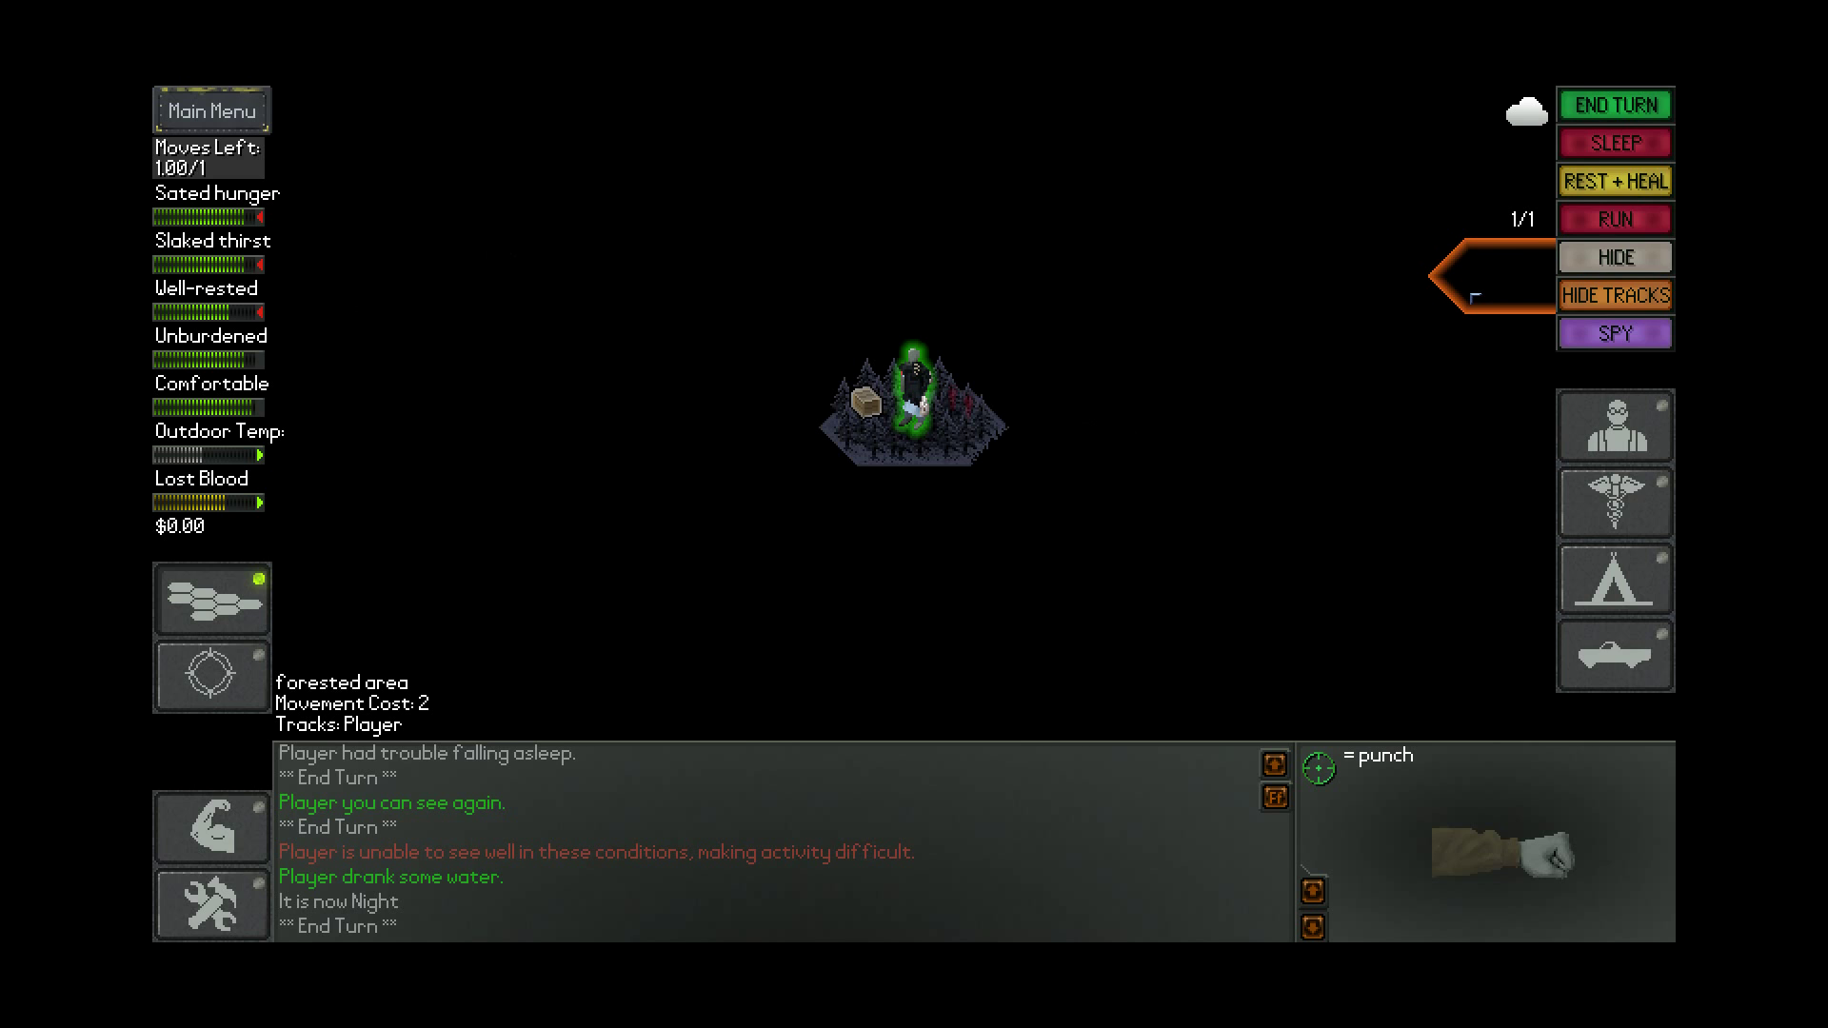
Make the dense thicket the current campsite and rest and heal there
{"action": "left_click", "coordinate": [1615, 181]}
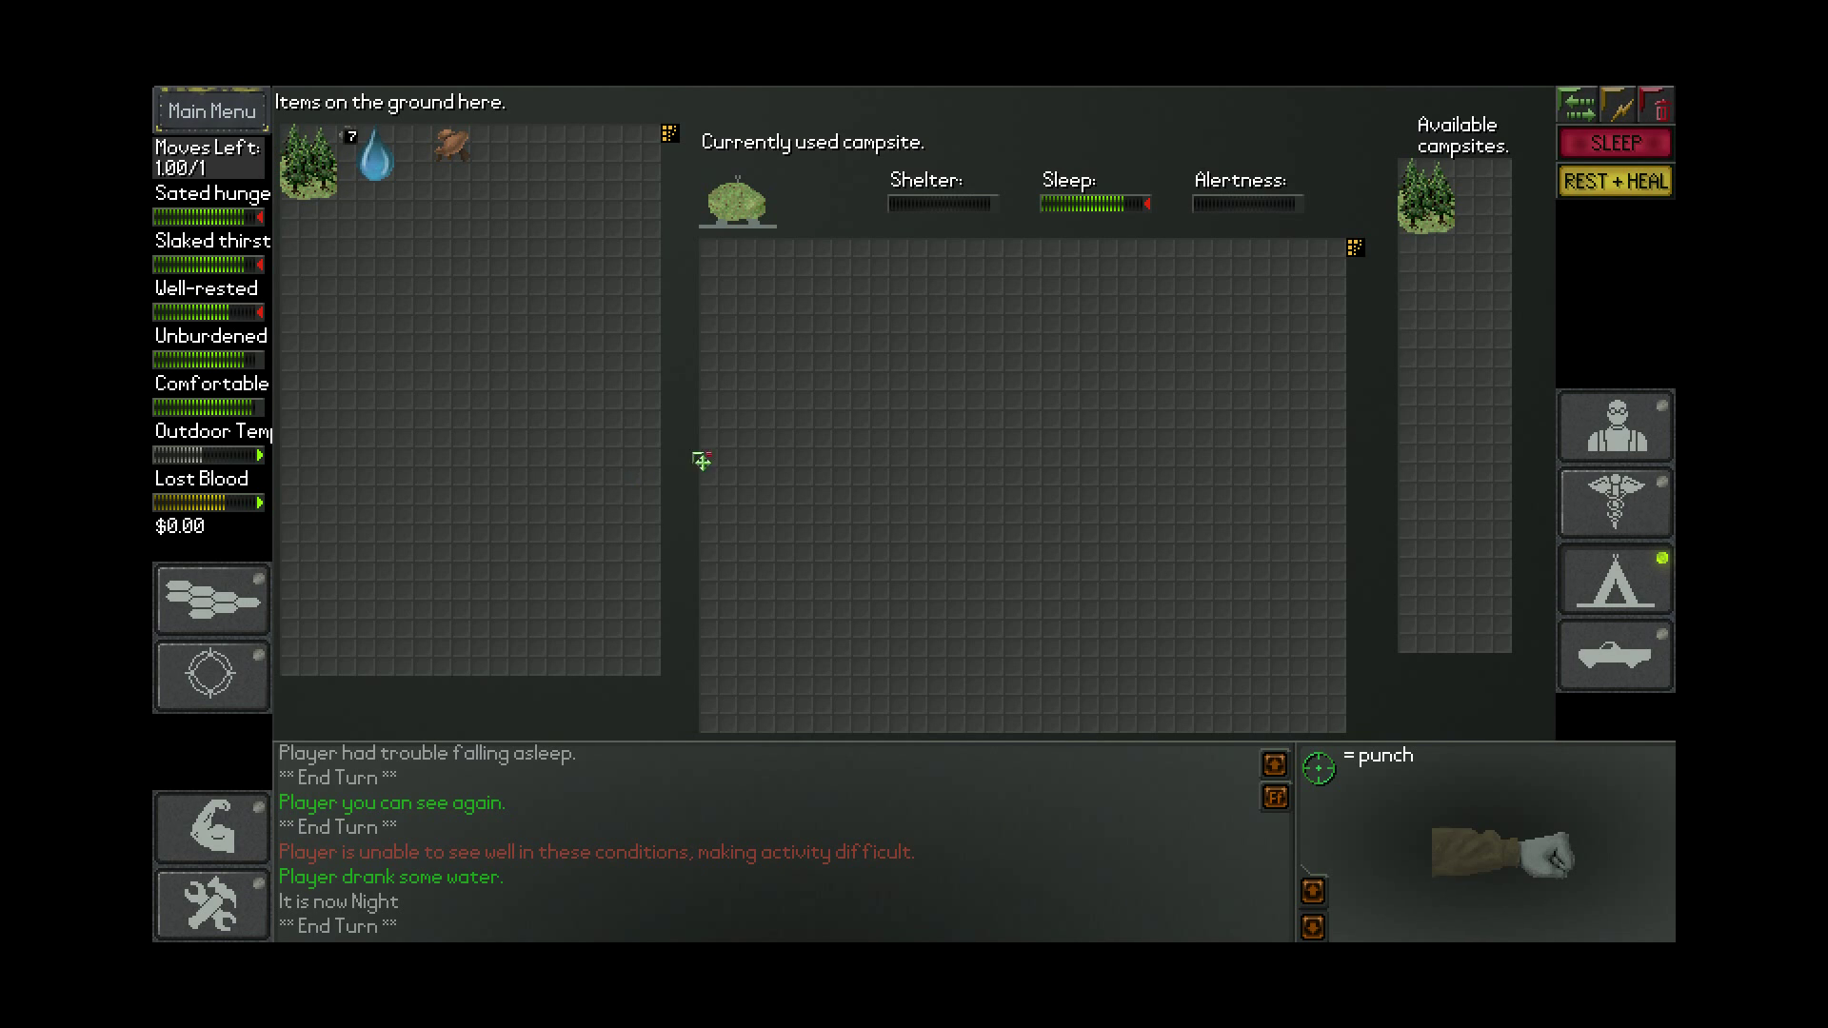
{"action": "left_click", "coordinate": [1458, 222]}
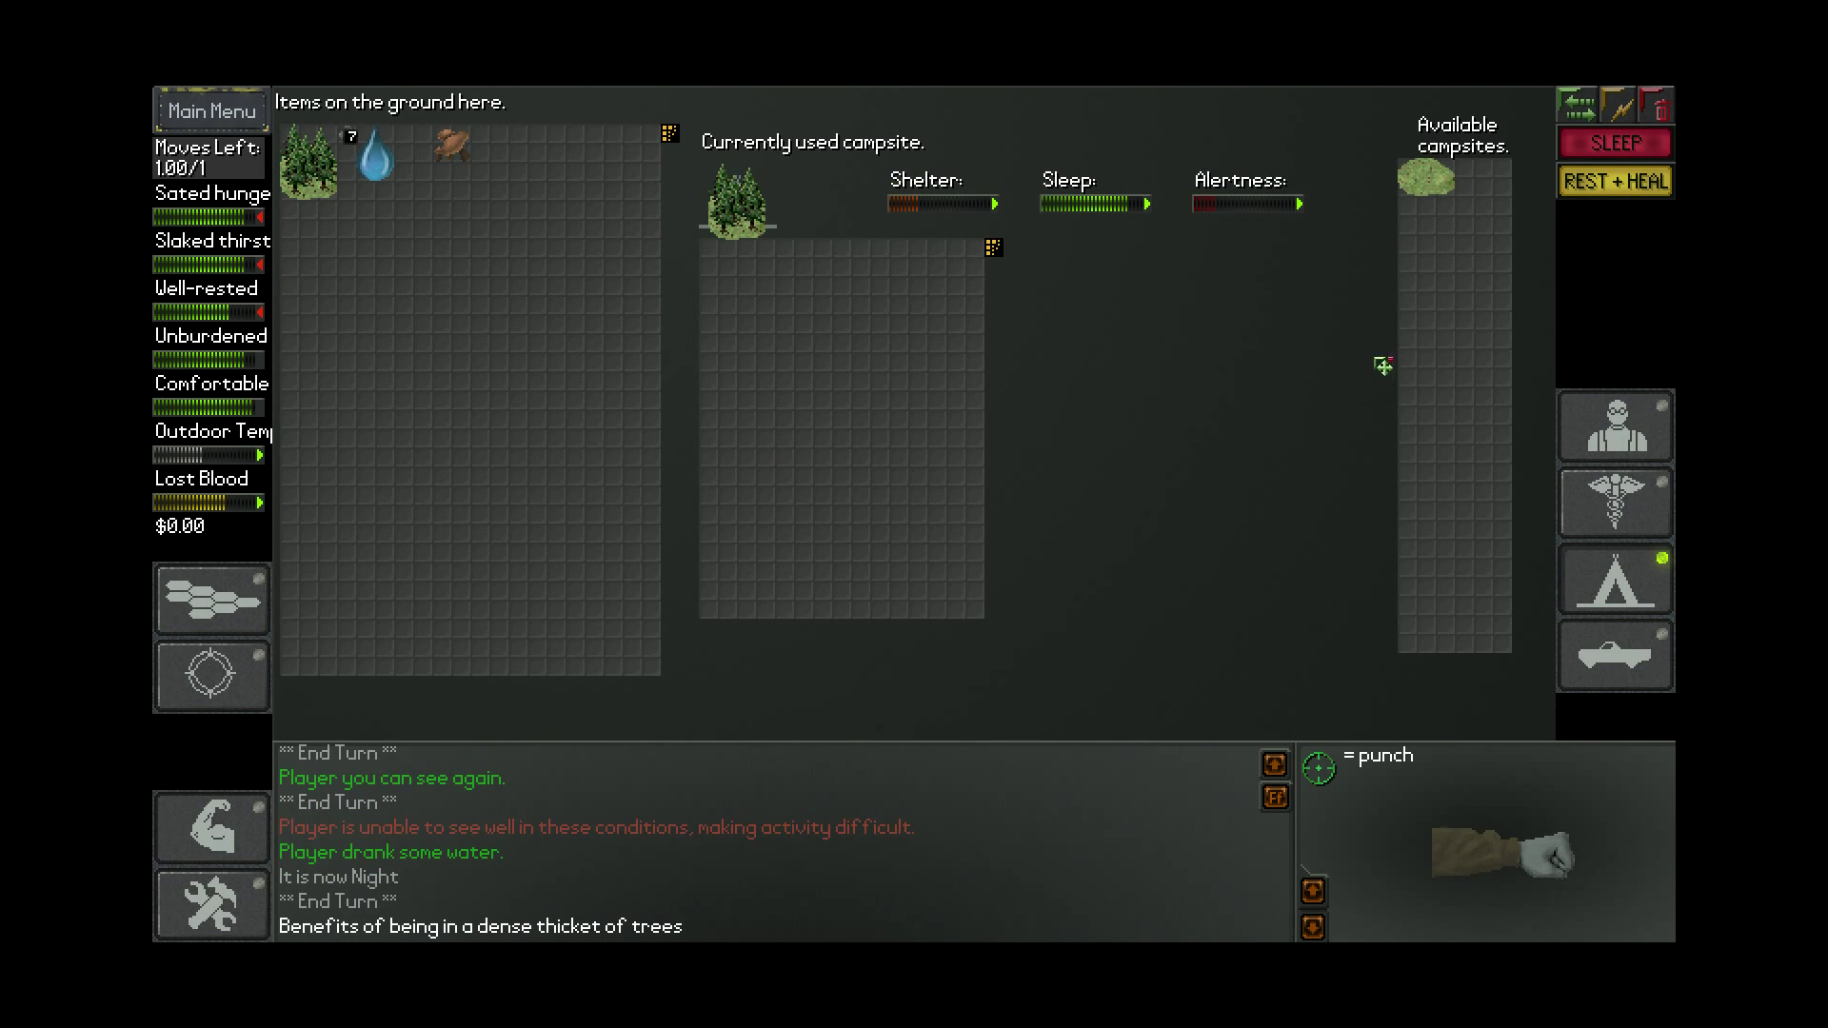
{"action": "left_click", "coordinate": [1616, 180]}
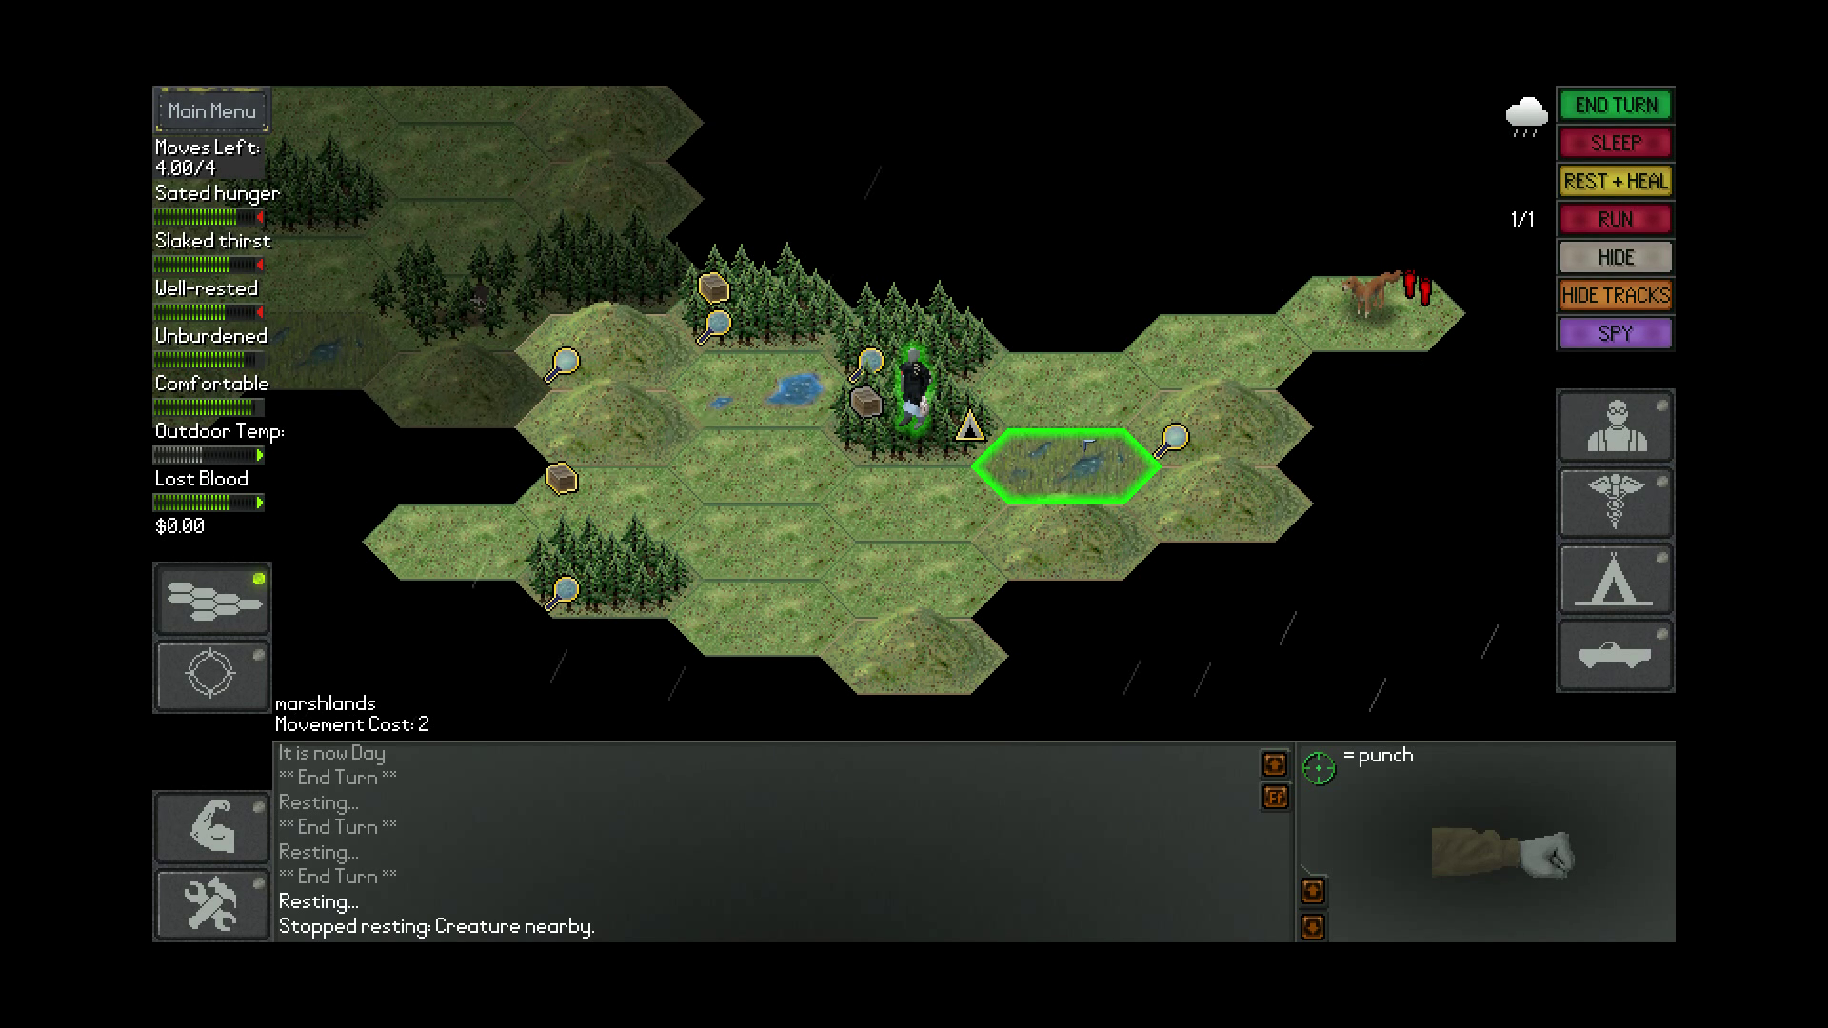
{"action": "key", "text": "i"}
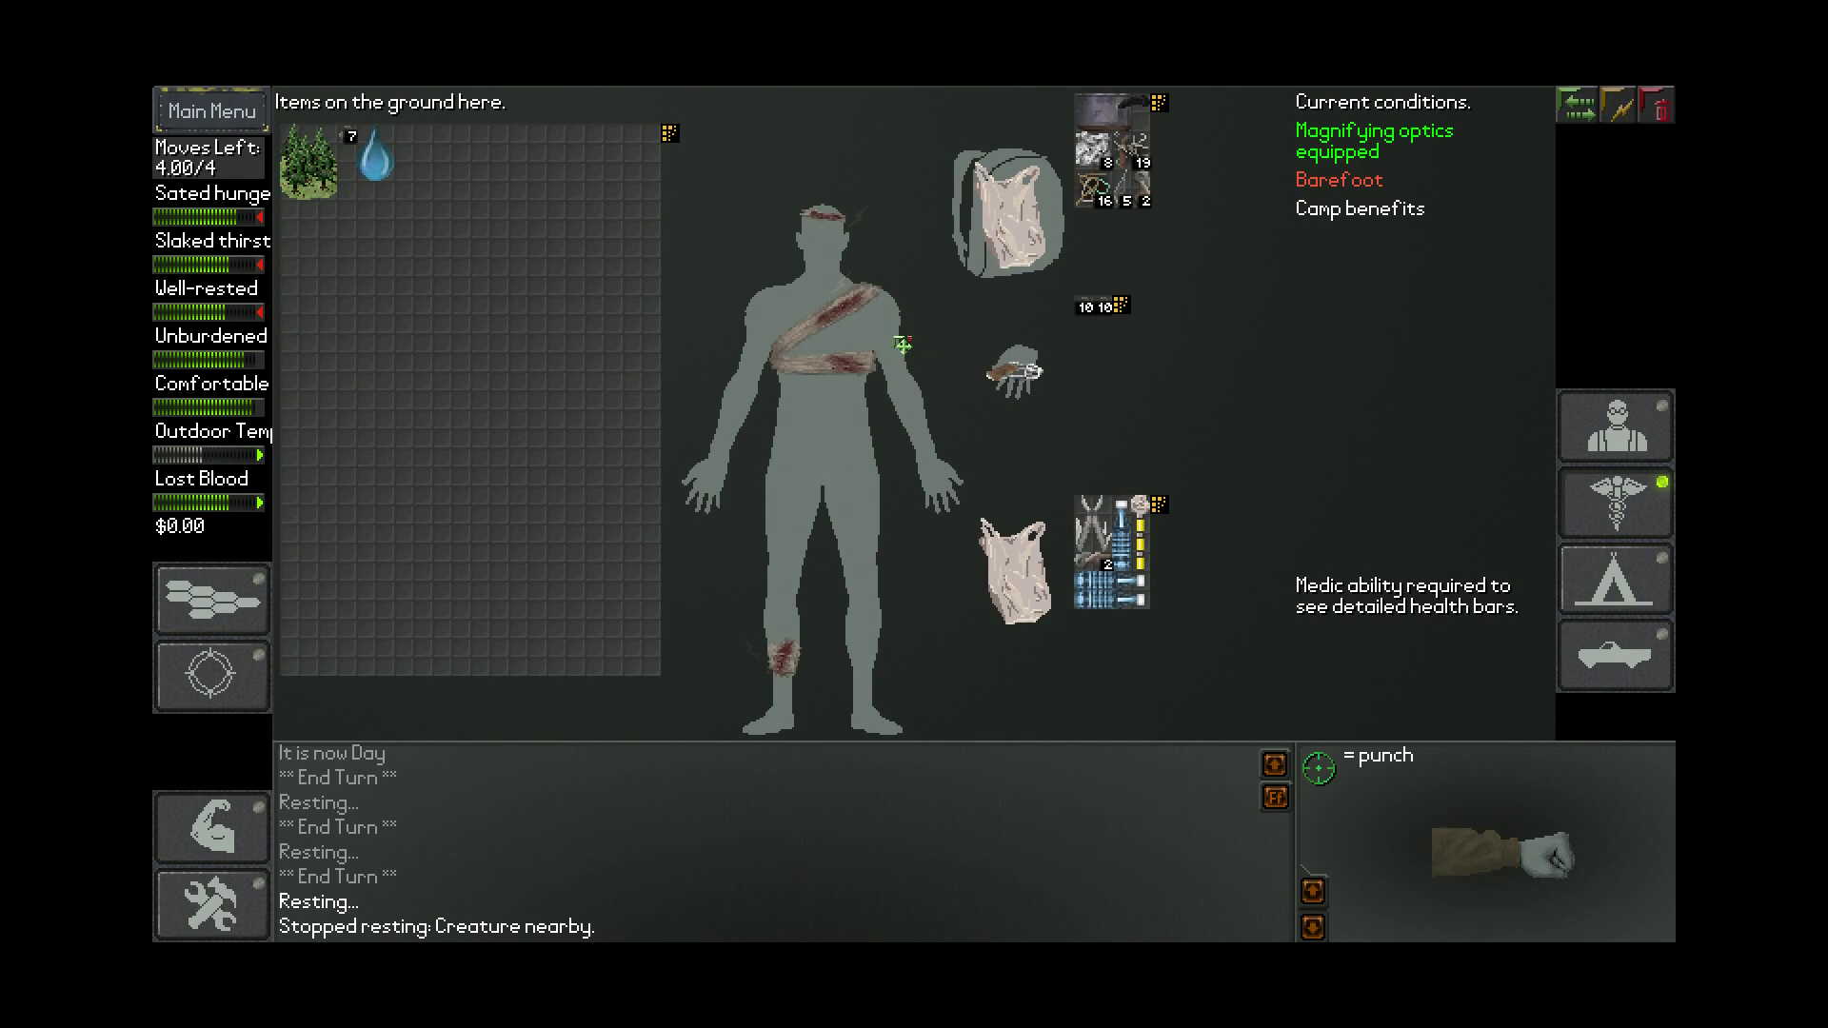
{"action": "left_click", "coordinate": [867, 378]}
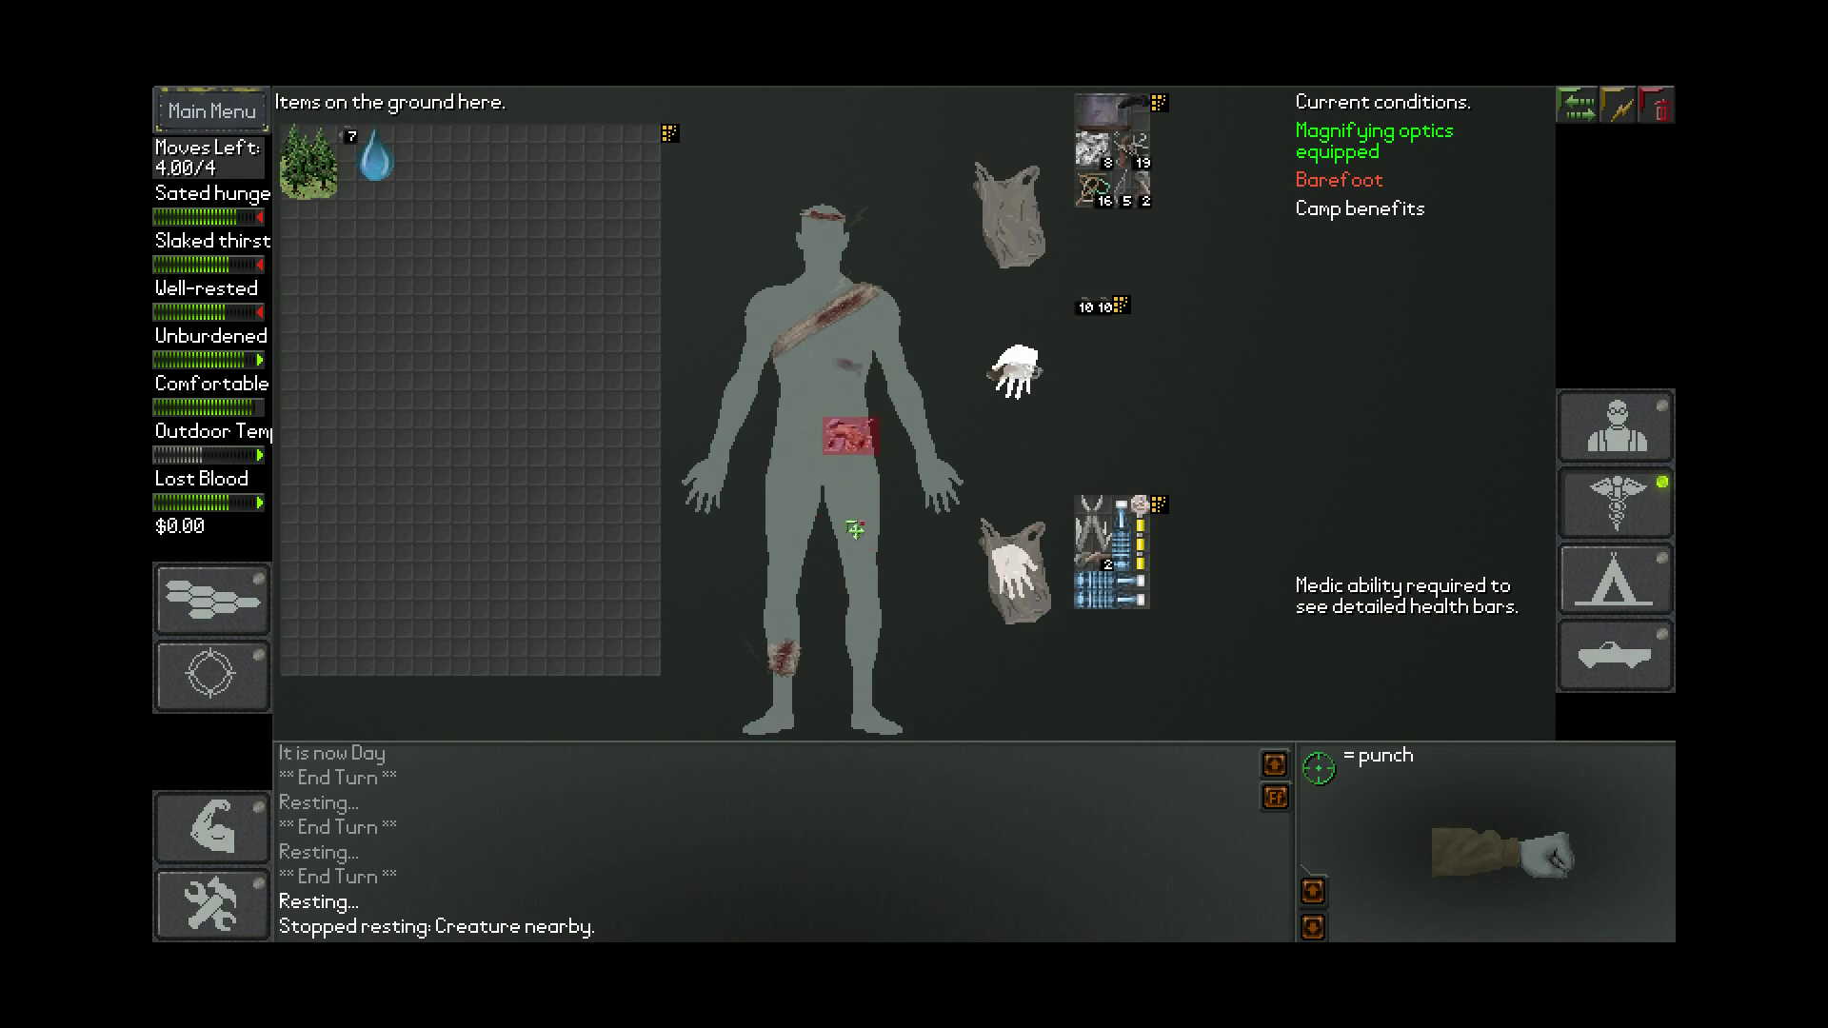
{"action": "left_click", "coordinate": [864, 389]}
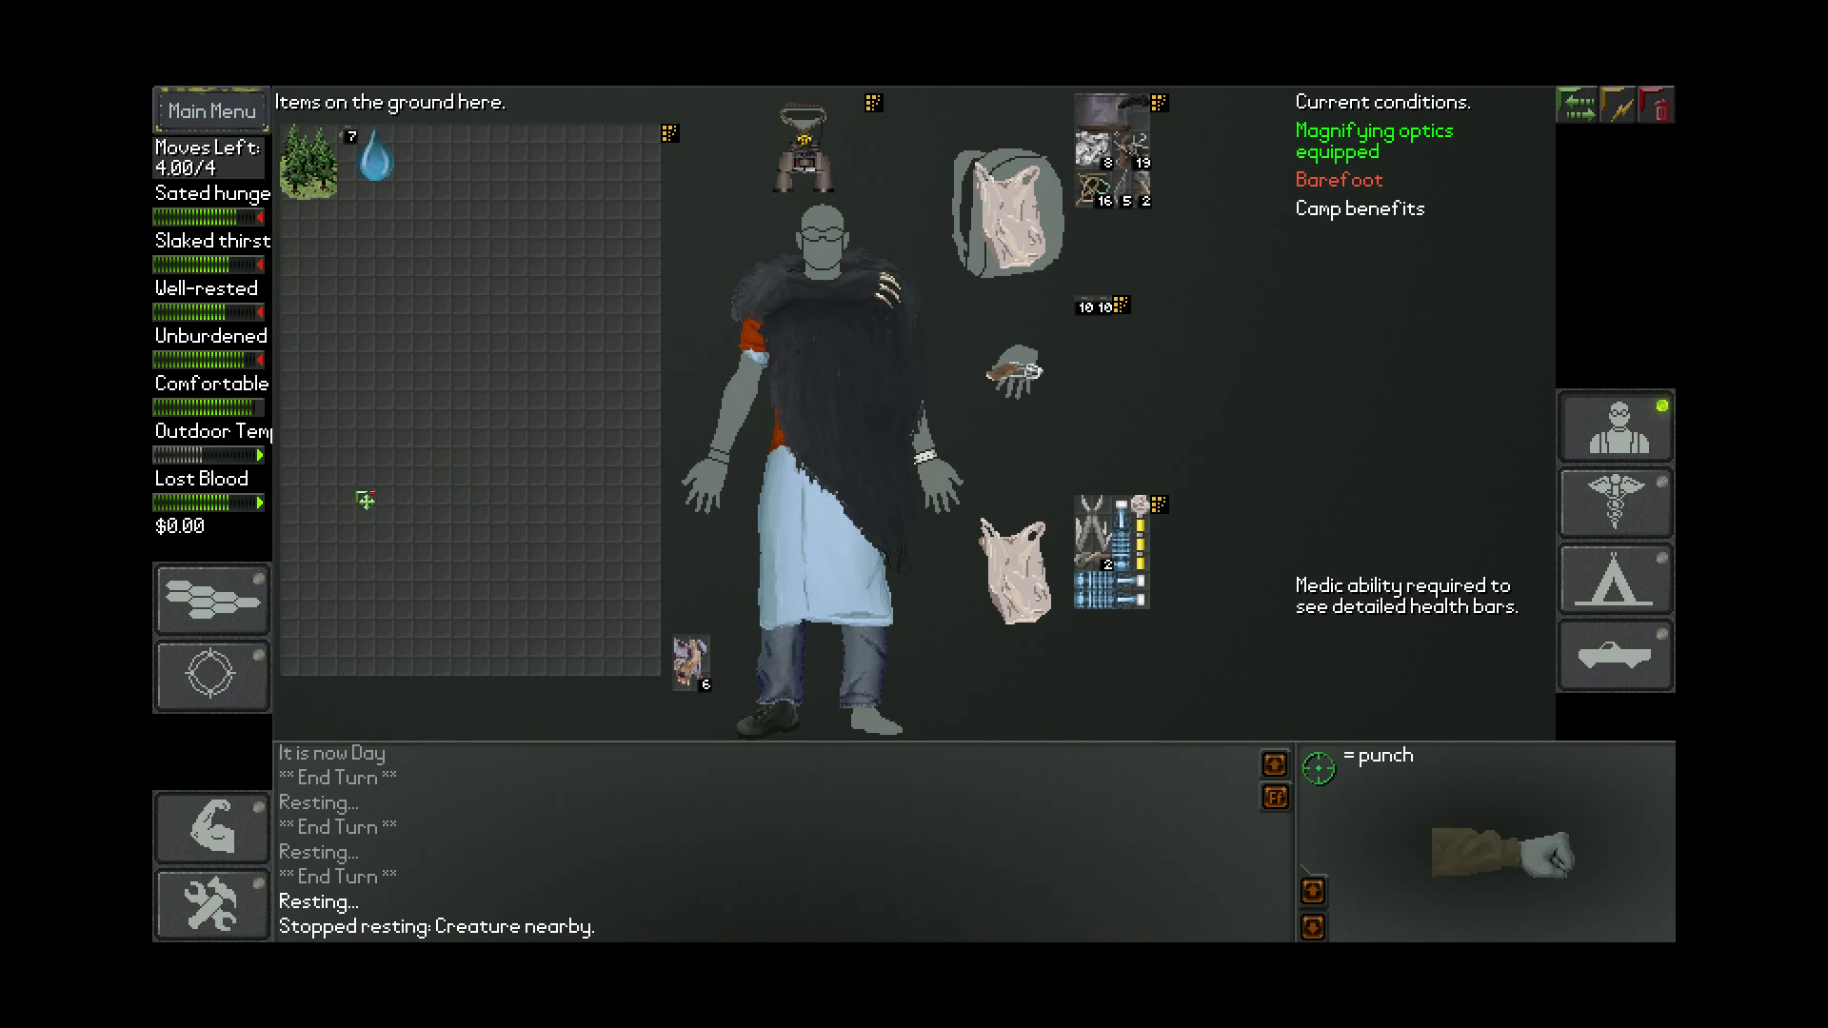
{"action": "key", "text": "Escape"}
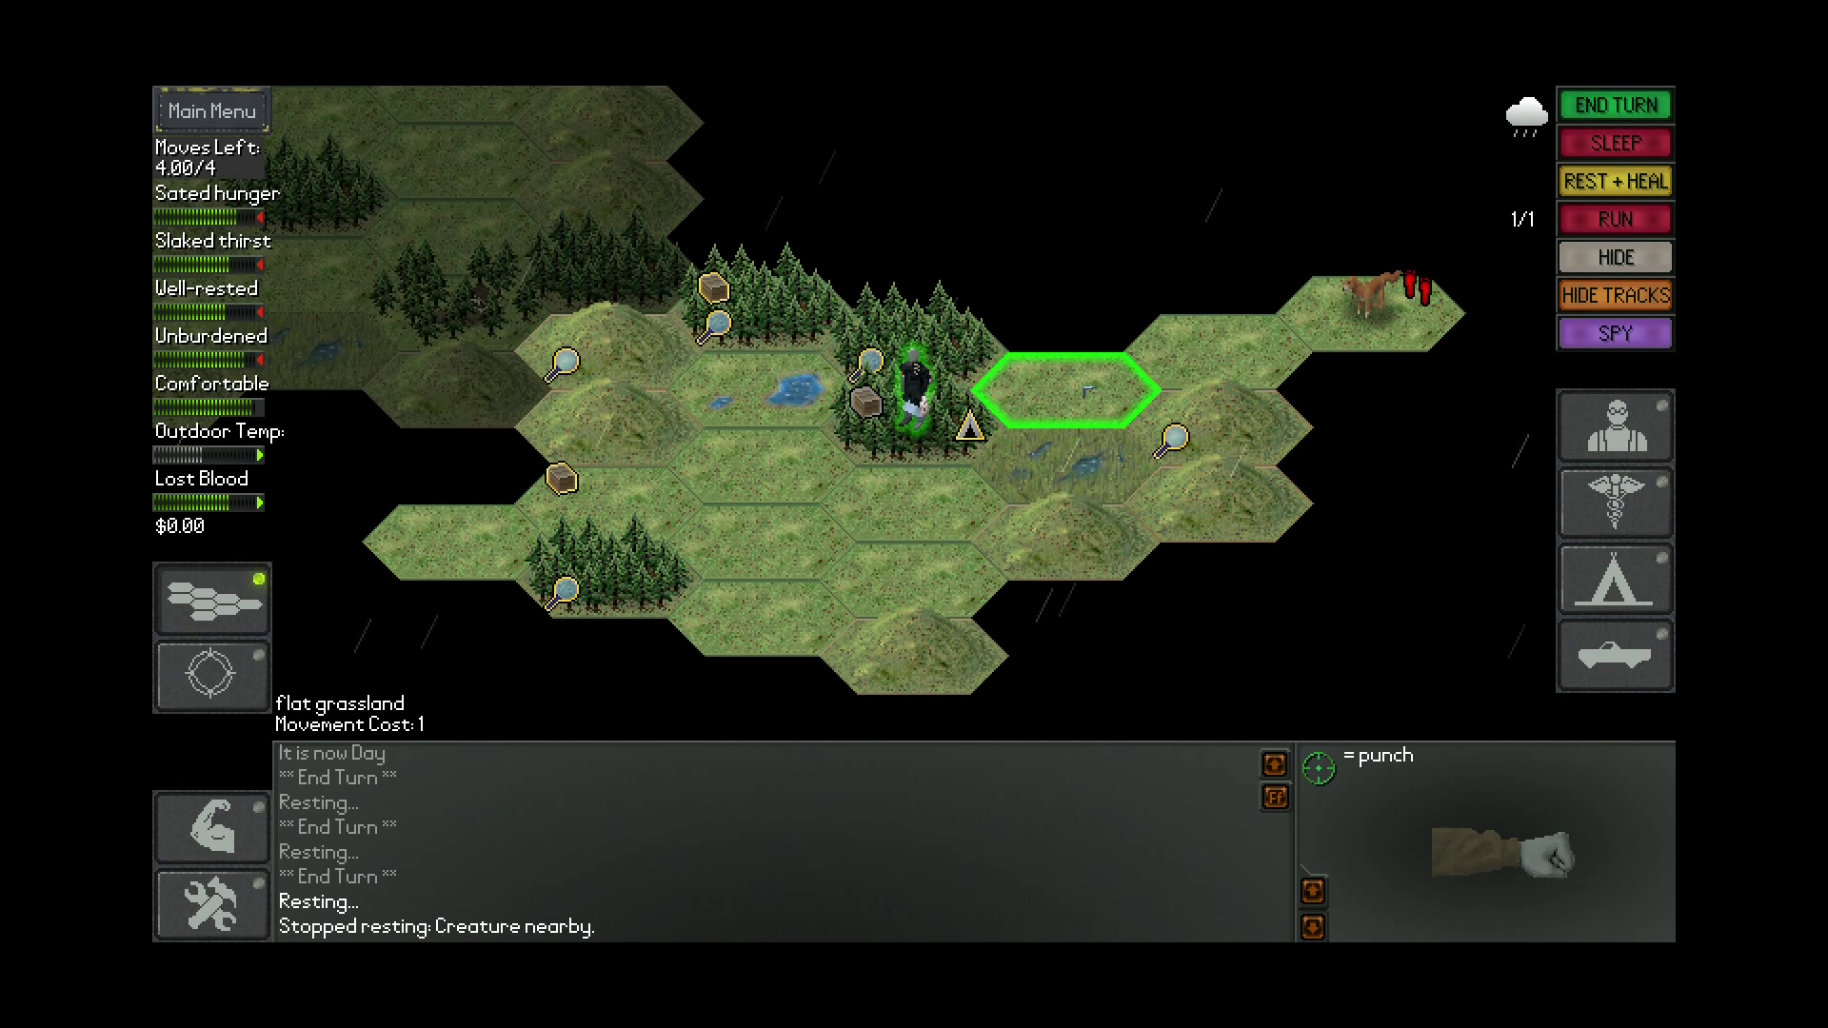
Walk east through marsh, hills and grassland to the abandoned houses hex
{"action": "left_click", "coordinate": [1064, 465]}
{"action": "left_click", "coordinate": [1215, 499]}
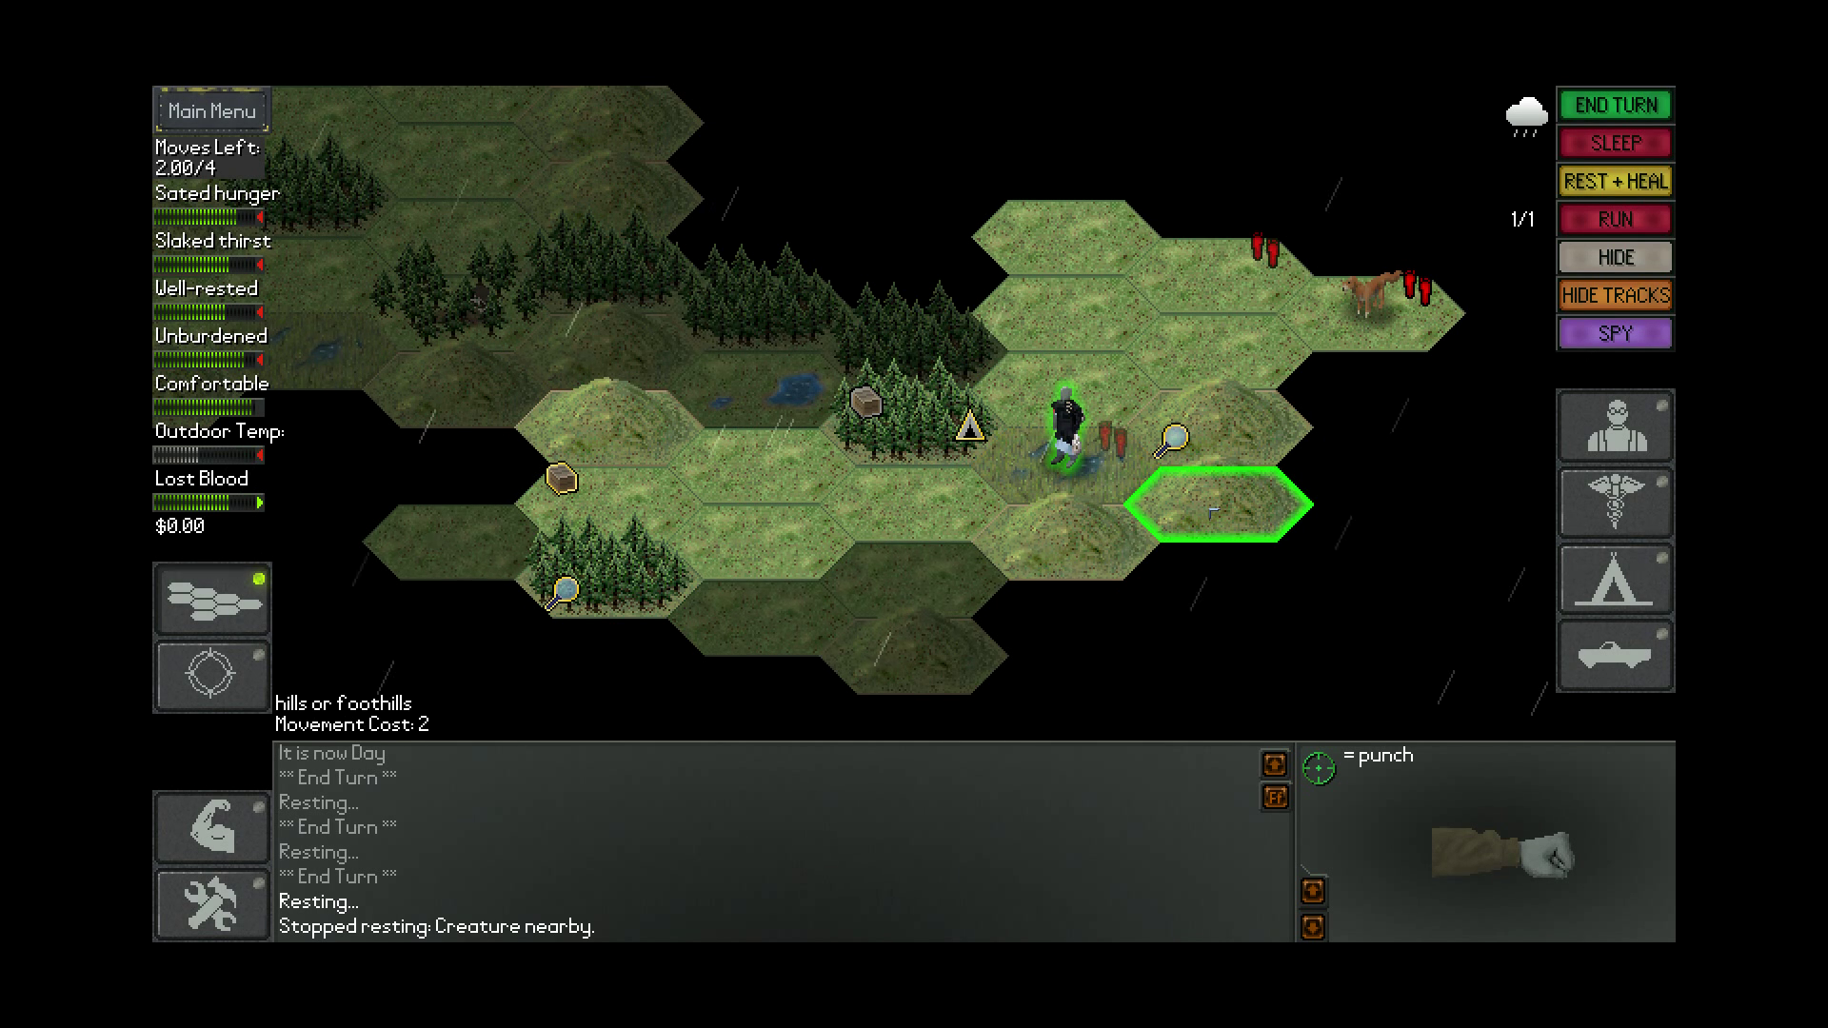
{"action": "left_click", "coordinate": [1364, 537]}
{"action": "left_click", "coordinate": [1616, 105]}
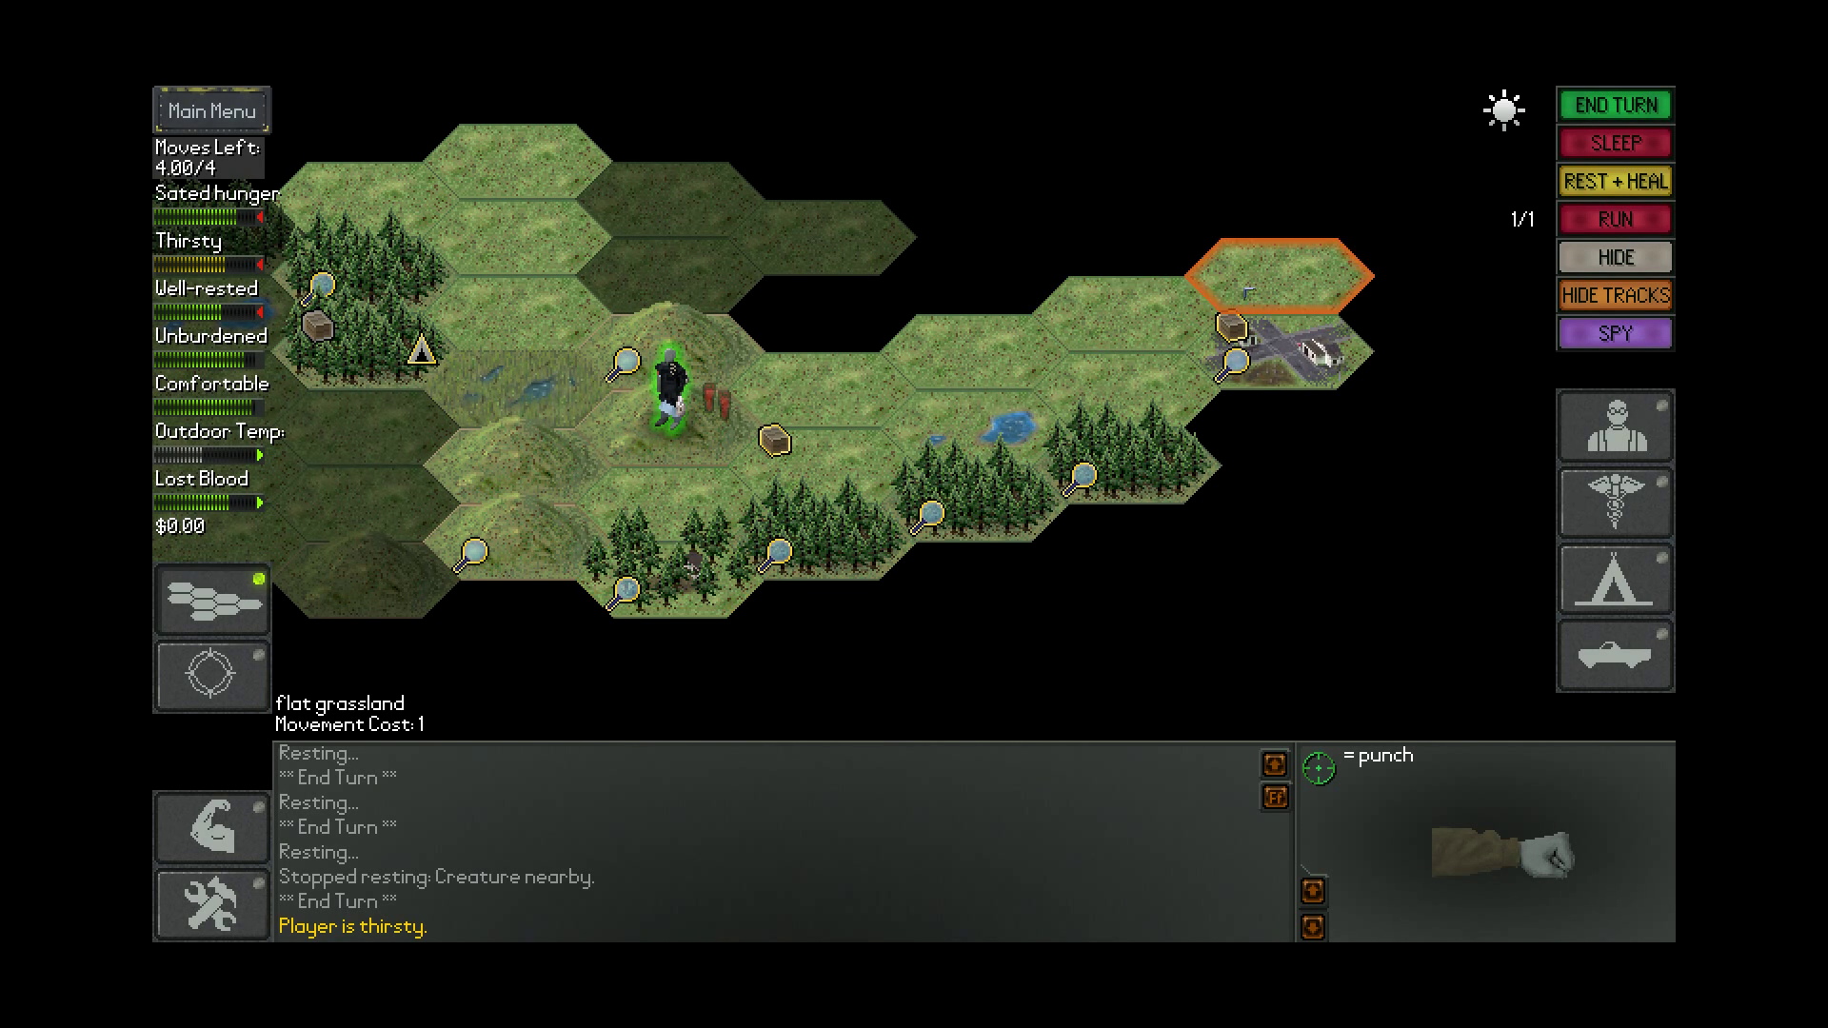
{"action": "left_click", "coordinate": [975, 351]}
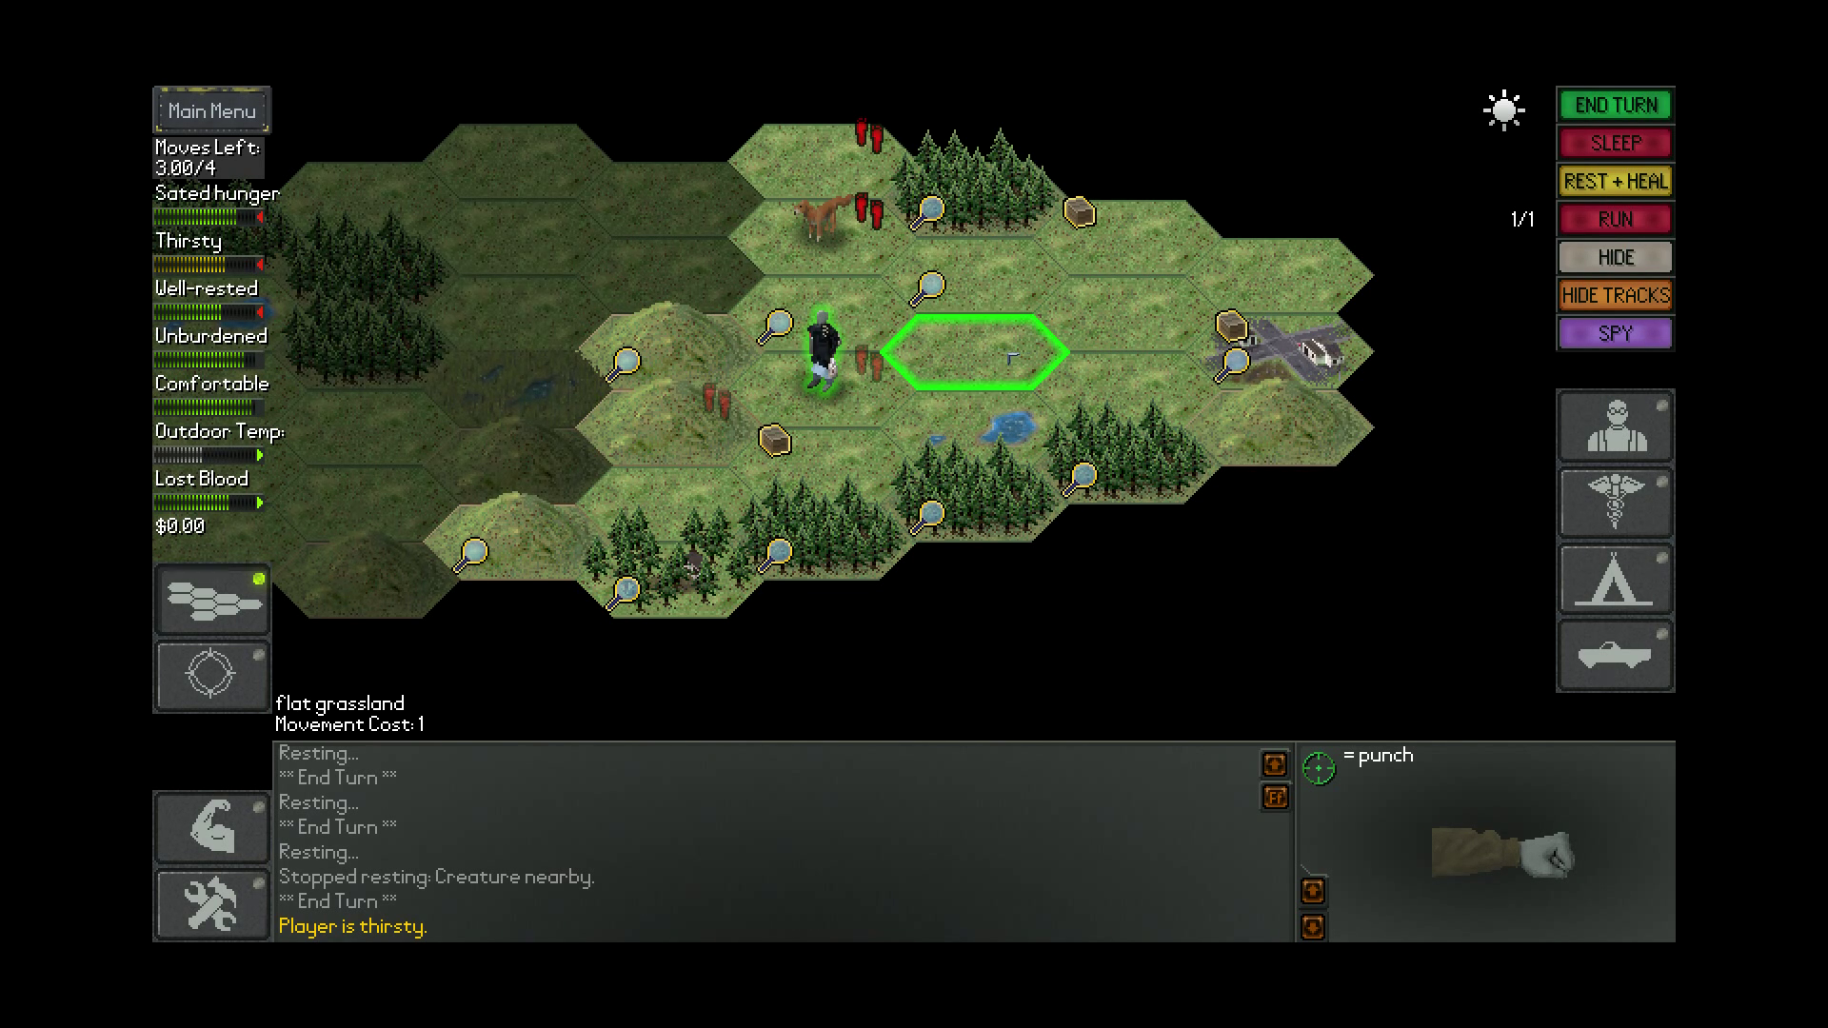
{"action": "left_click", "coordinate": [1281, 351]}
{"action": "left_click", "coordinate": [1282, 352]}
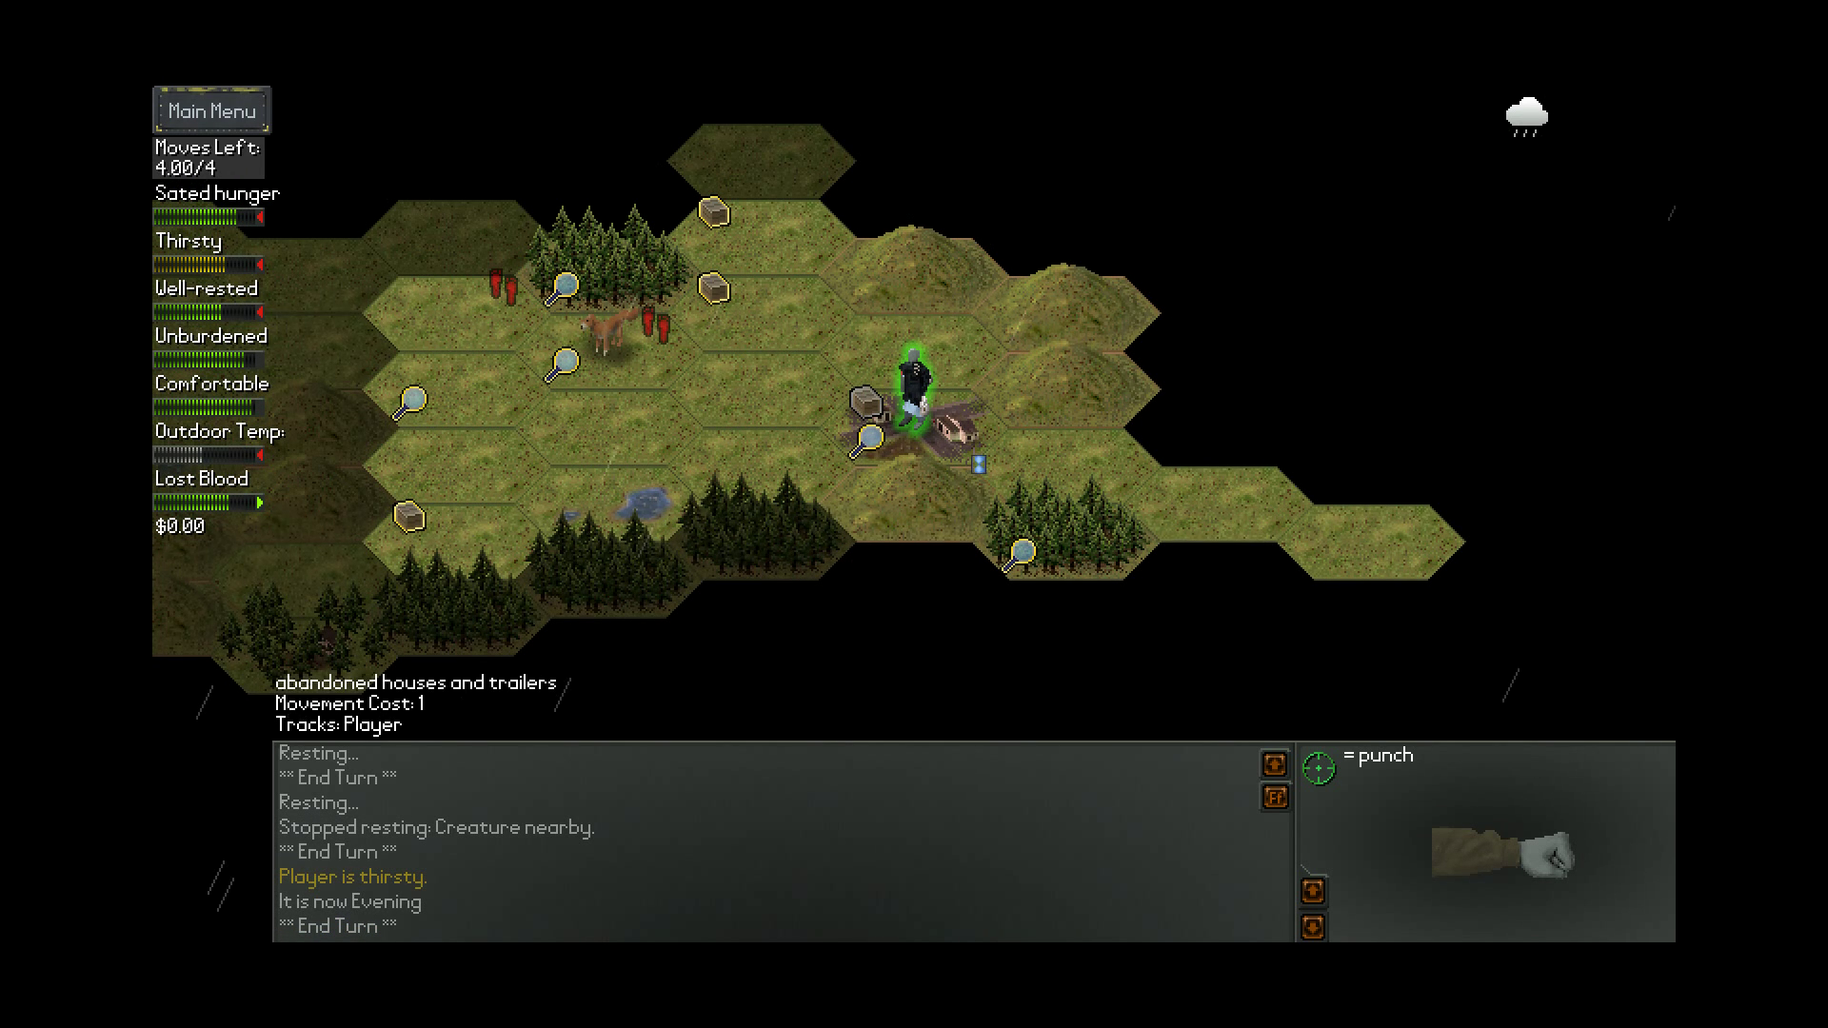
Forcefully scavenge the empty storage shed and then the abandoned mobile home
{"action": "key", "text": "s"}
{"action": "double_click", "coordinate": [390, 469]}
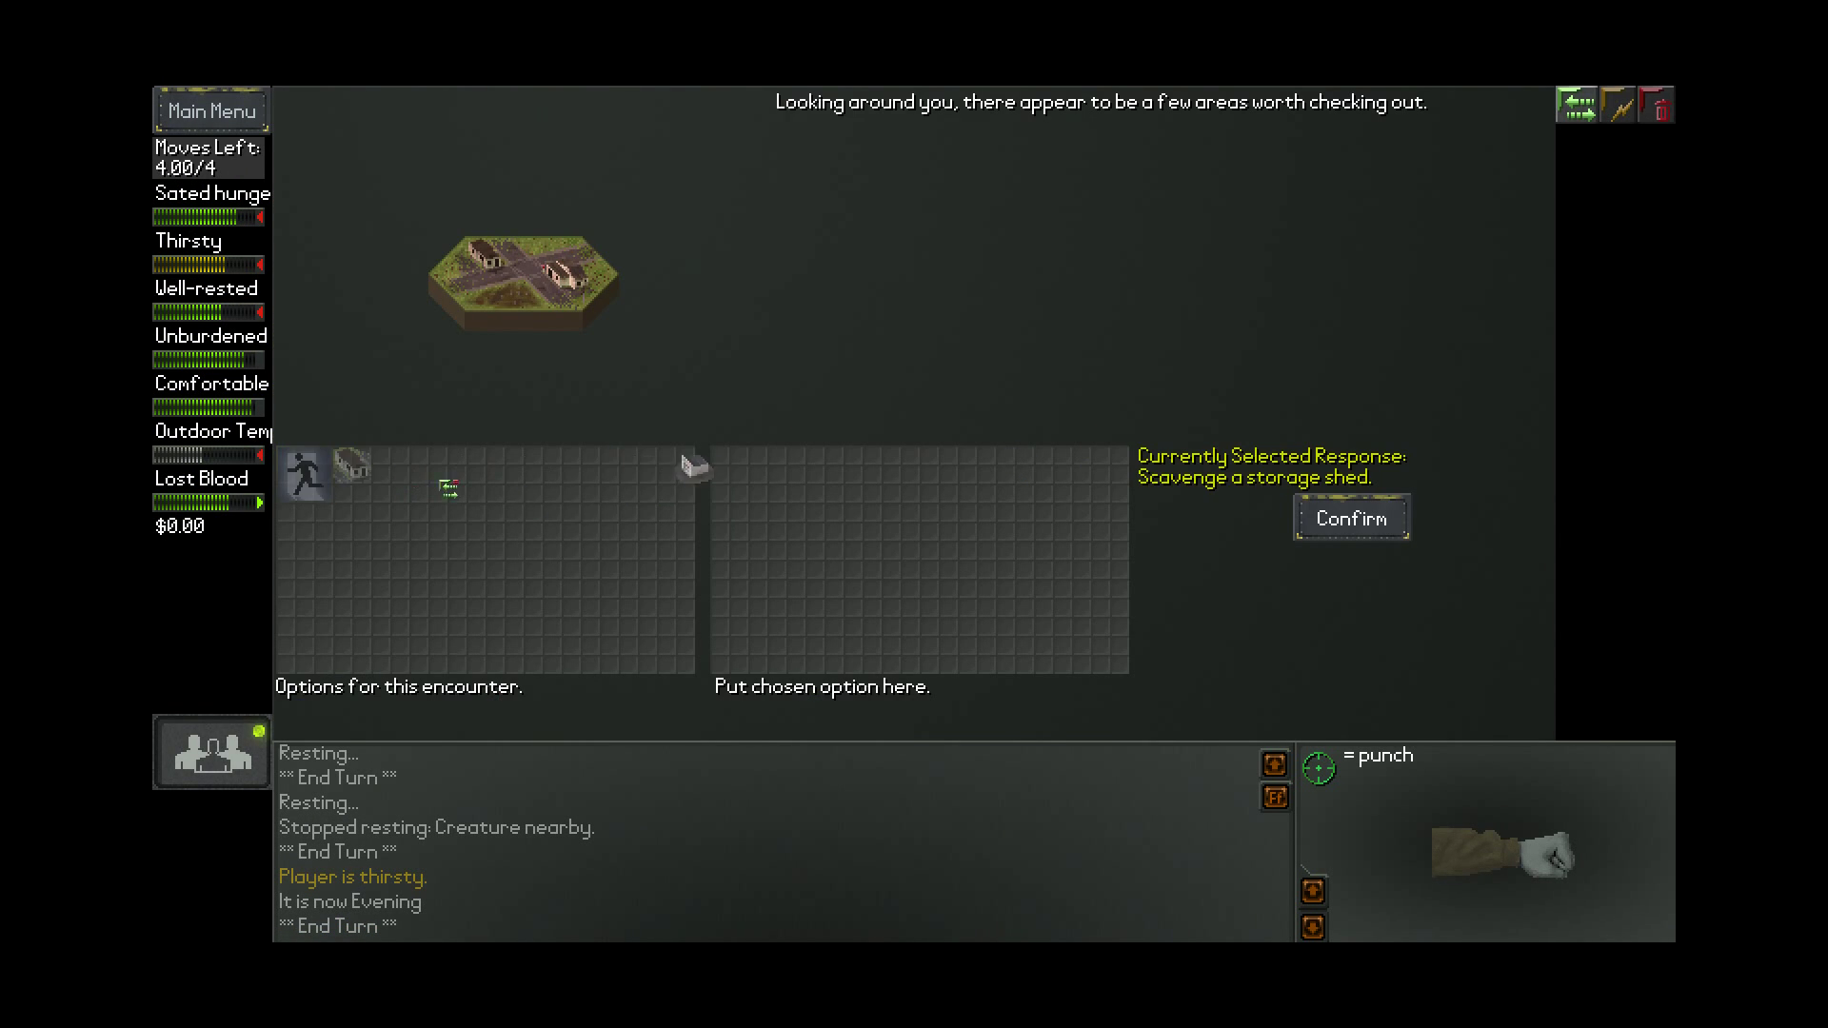
{"action": "double_click", "coordinate": [421, 458]}
{"action": "key", "text": "Return"}
{"action": "key", "text": "s"}
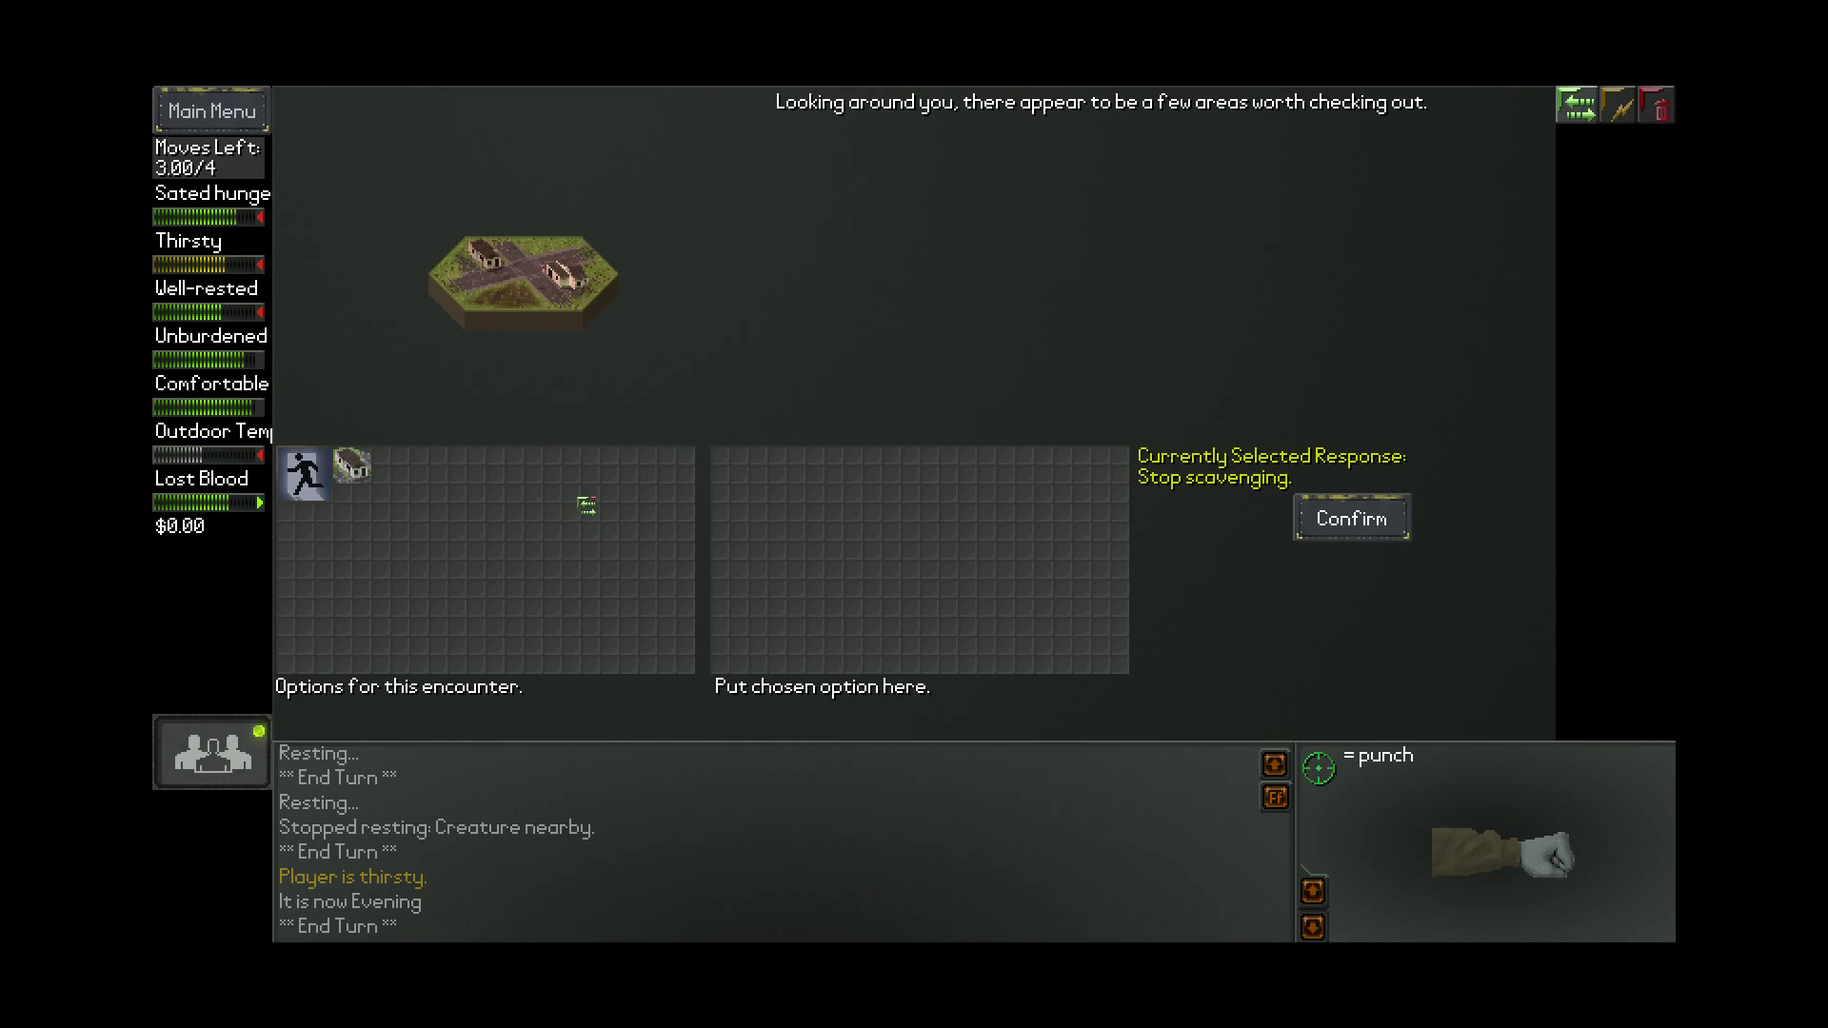
{"action": "double_click", "coordinate": [352, 465]}
{"action": "double_click", "coordinate": [357, 465]}
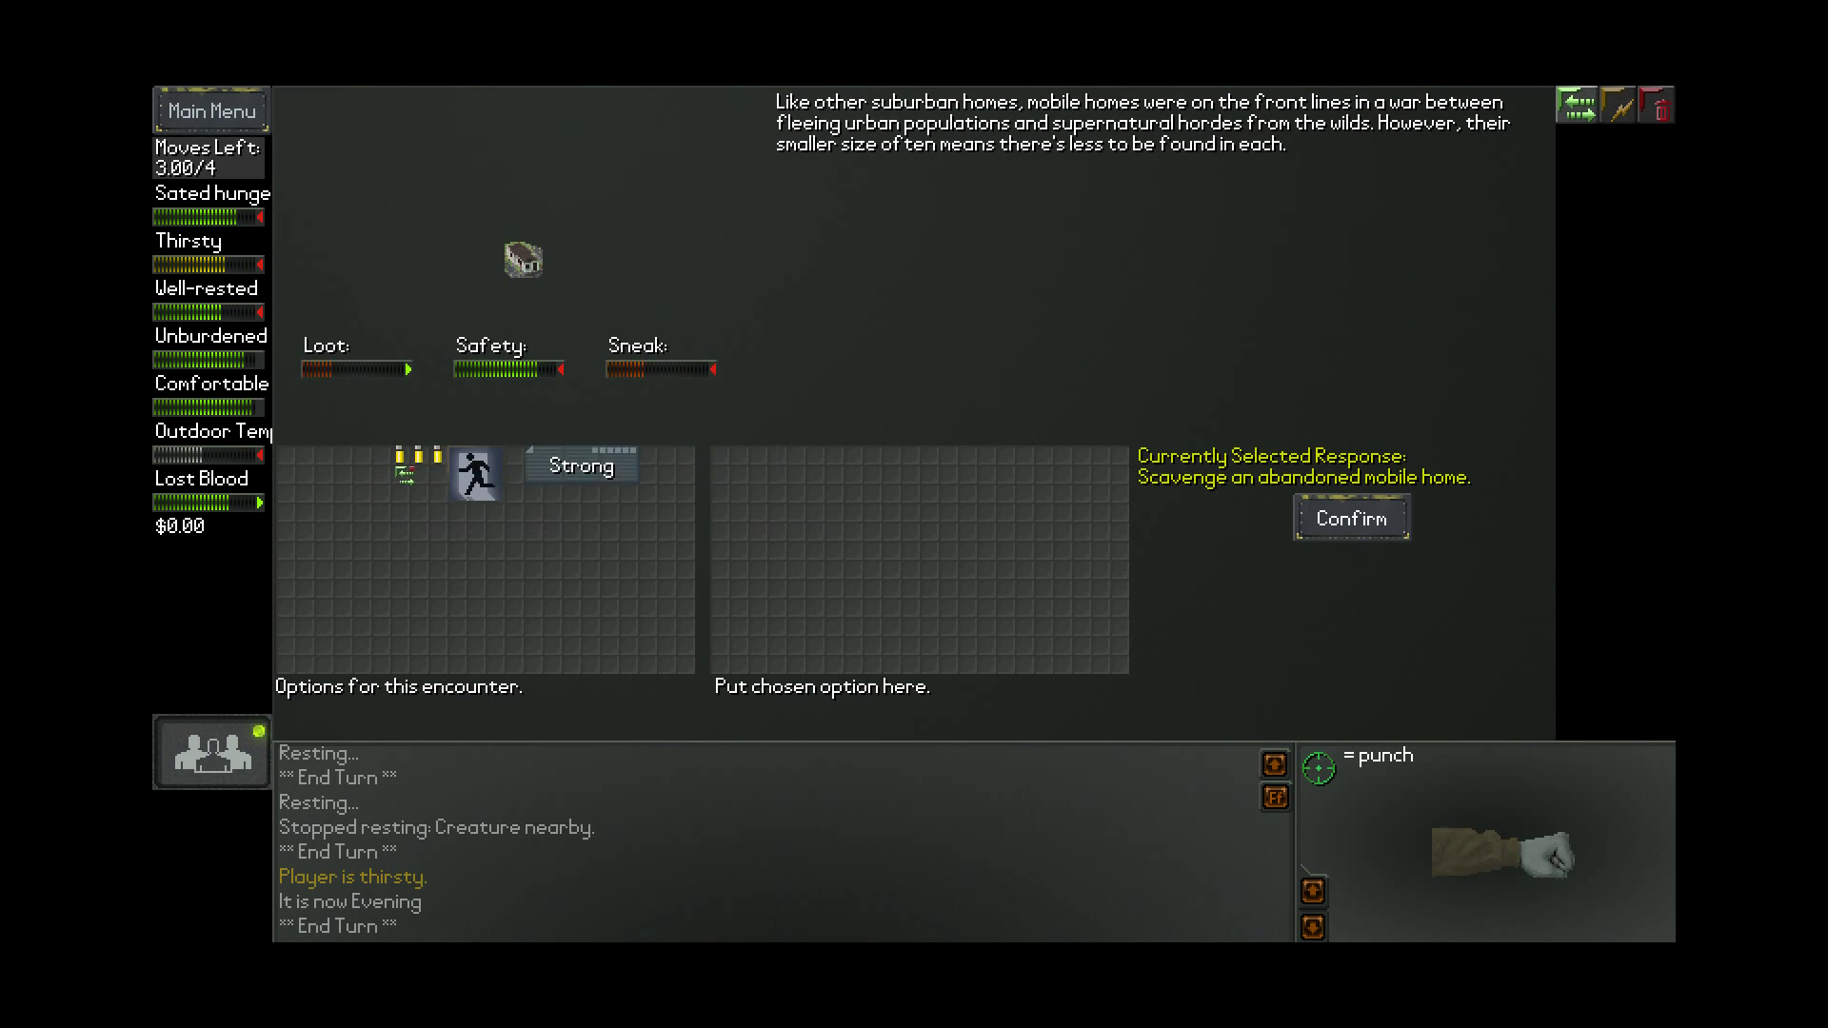
{"action": "key", "text": "Return"}
{"action": "key", "text": "Return"}
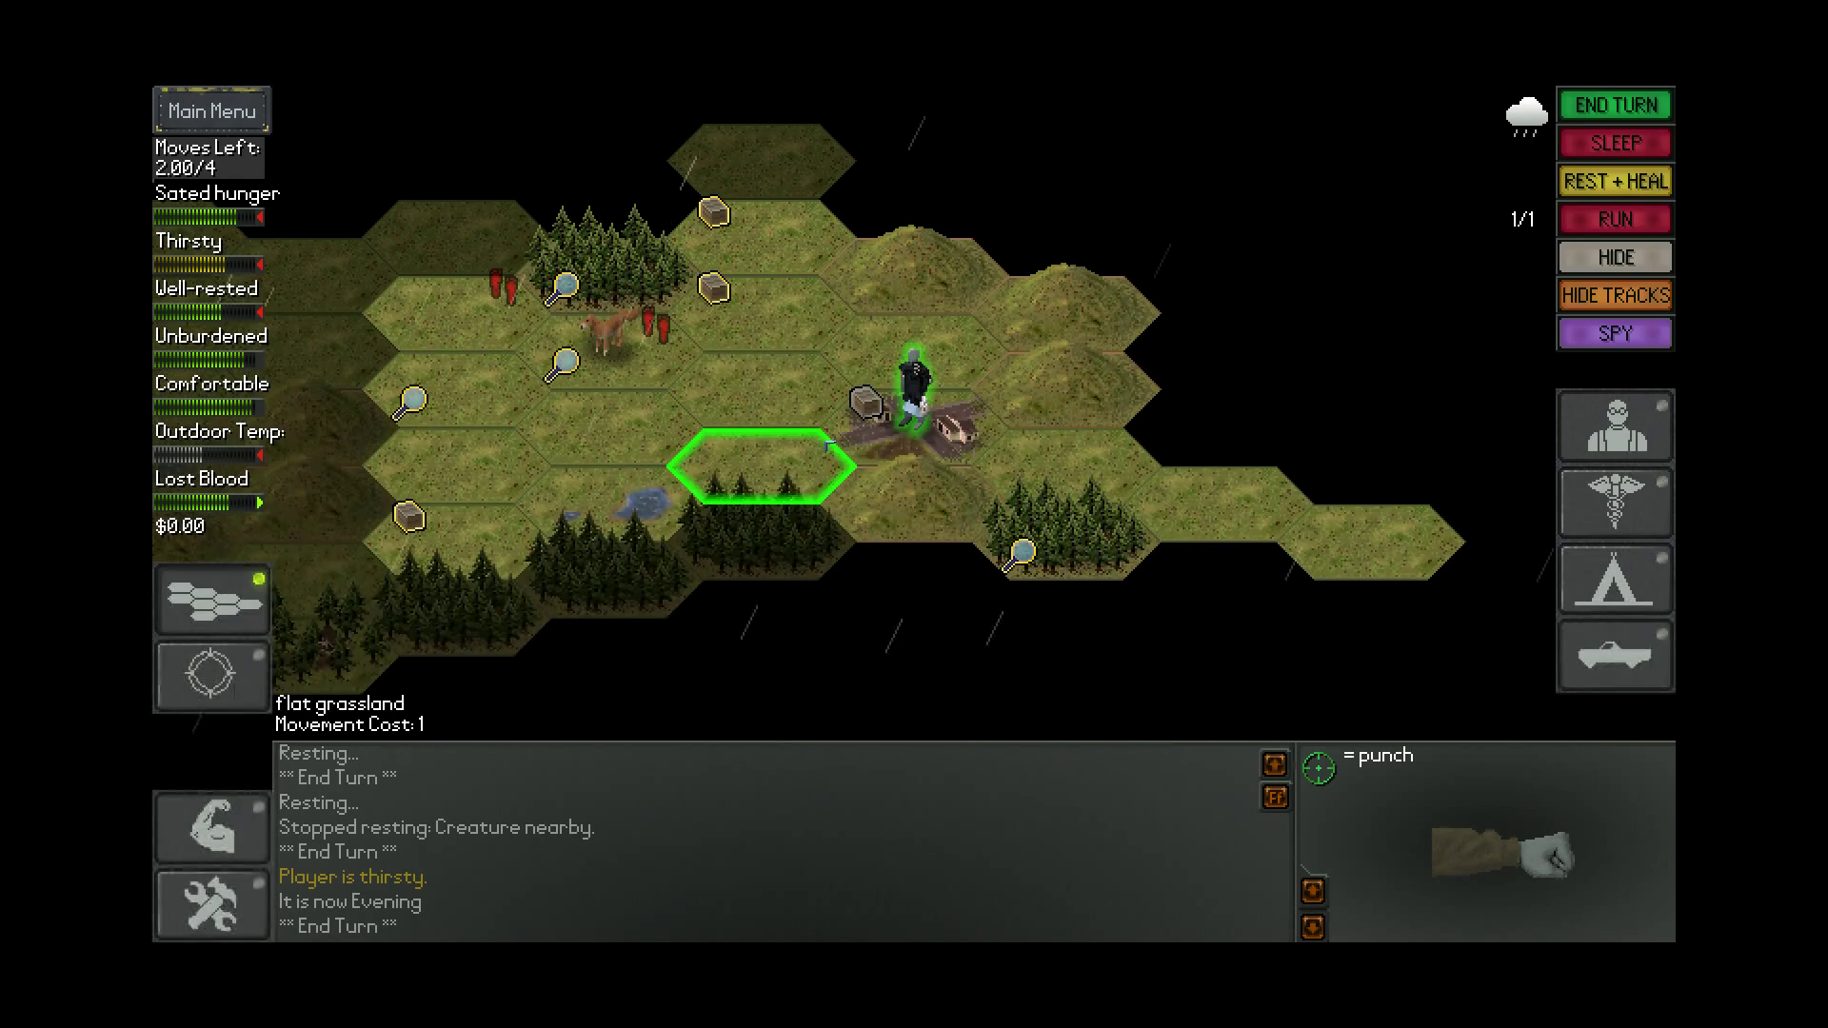
Take the found handful of string into the inventory and return to the map
{"action": "key", "text": "i"}
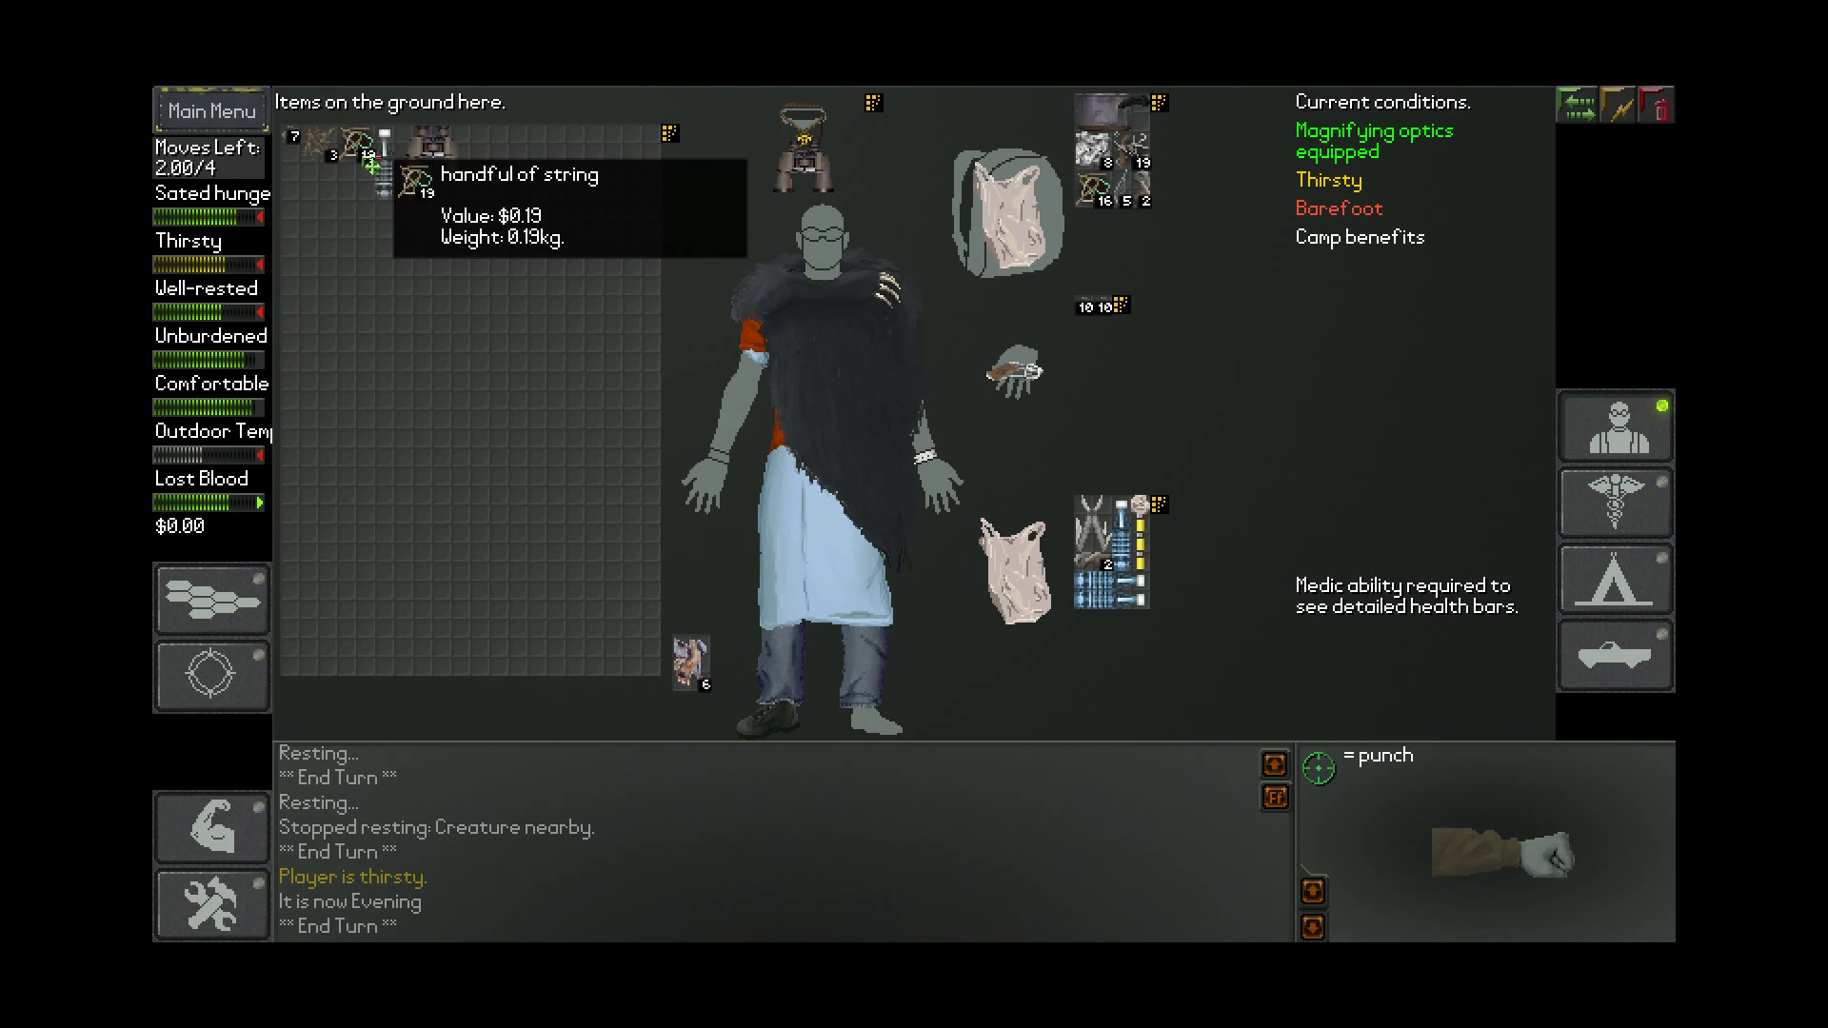
{"action": "mouse_move", "coordinate": [360, 144]}
{"action": "left_mouse_down"}
{"action": "mouse_move", "coordinate": [1065, 194]}
{"action": "mouse_move", "coordinate": [510, 259]}
{"action": "left_mouse_up"}
{"action": "left_click", "coordinate": [1064, 193]}
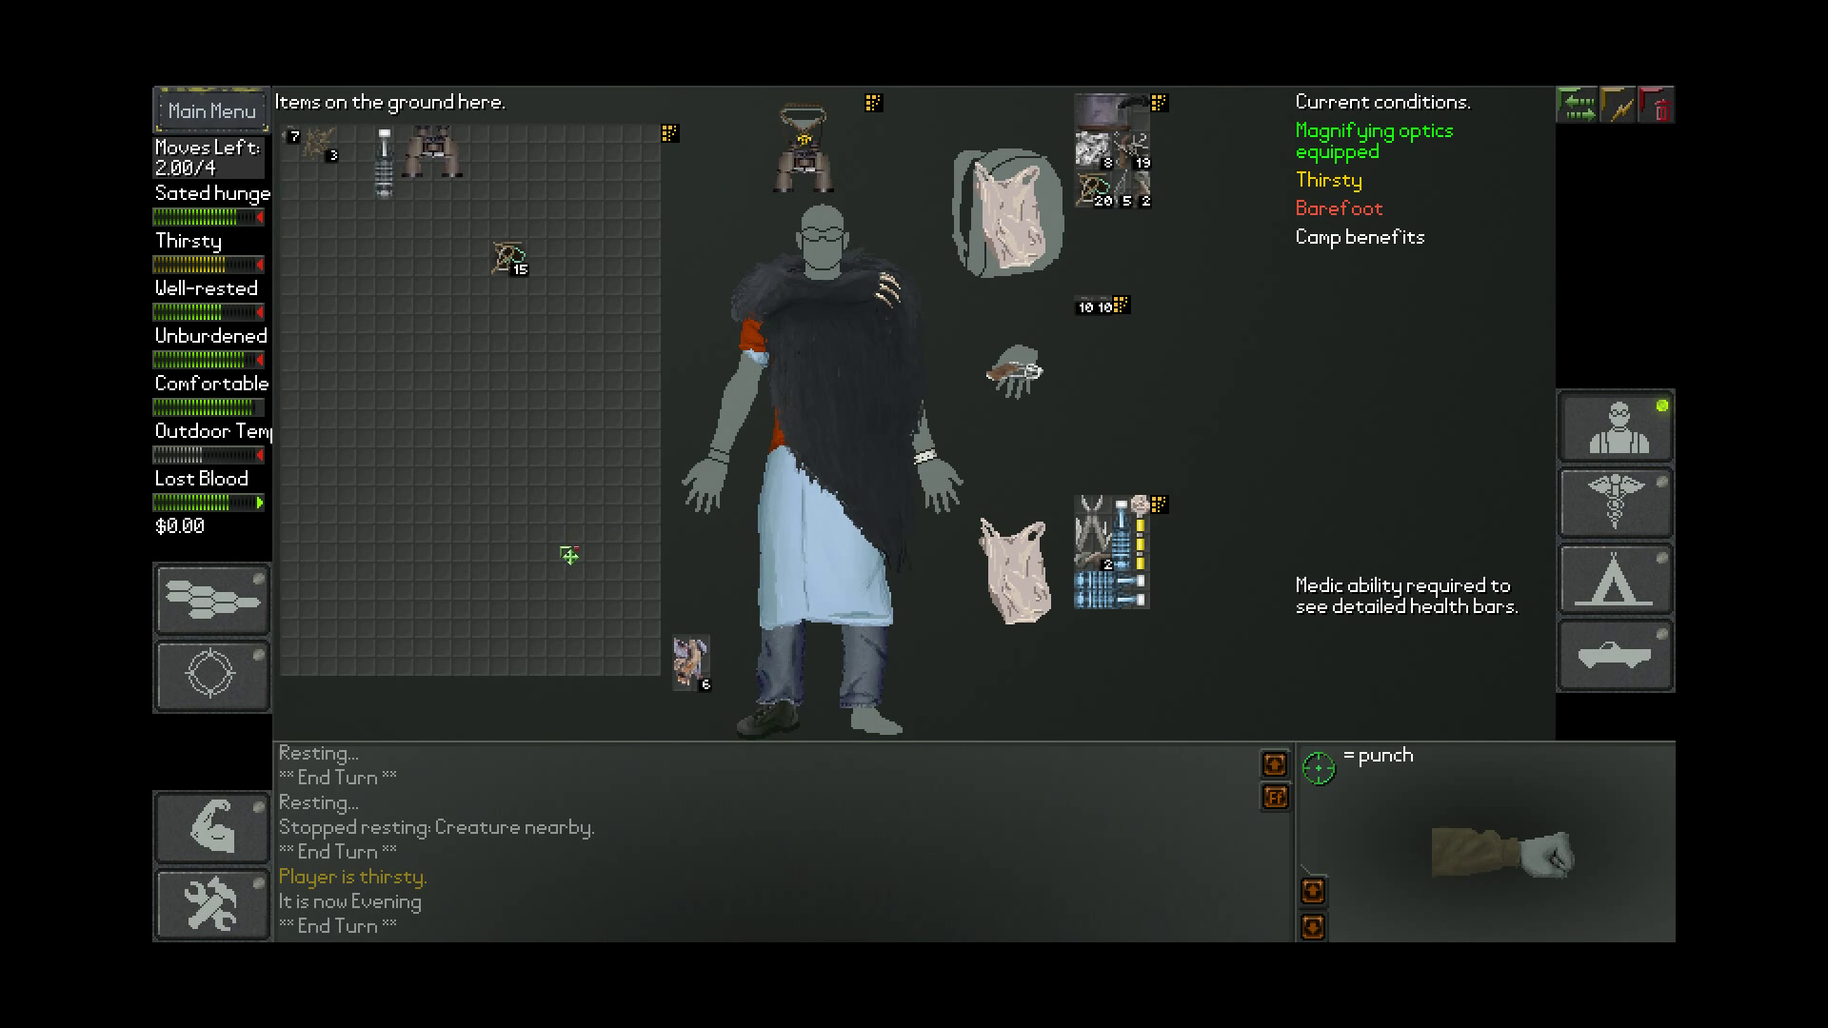
{"action": "key", "text": "i"}
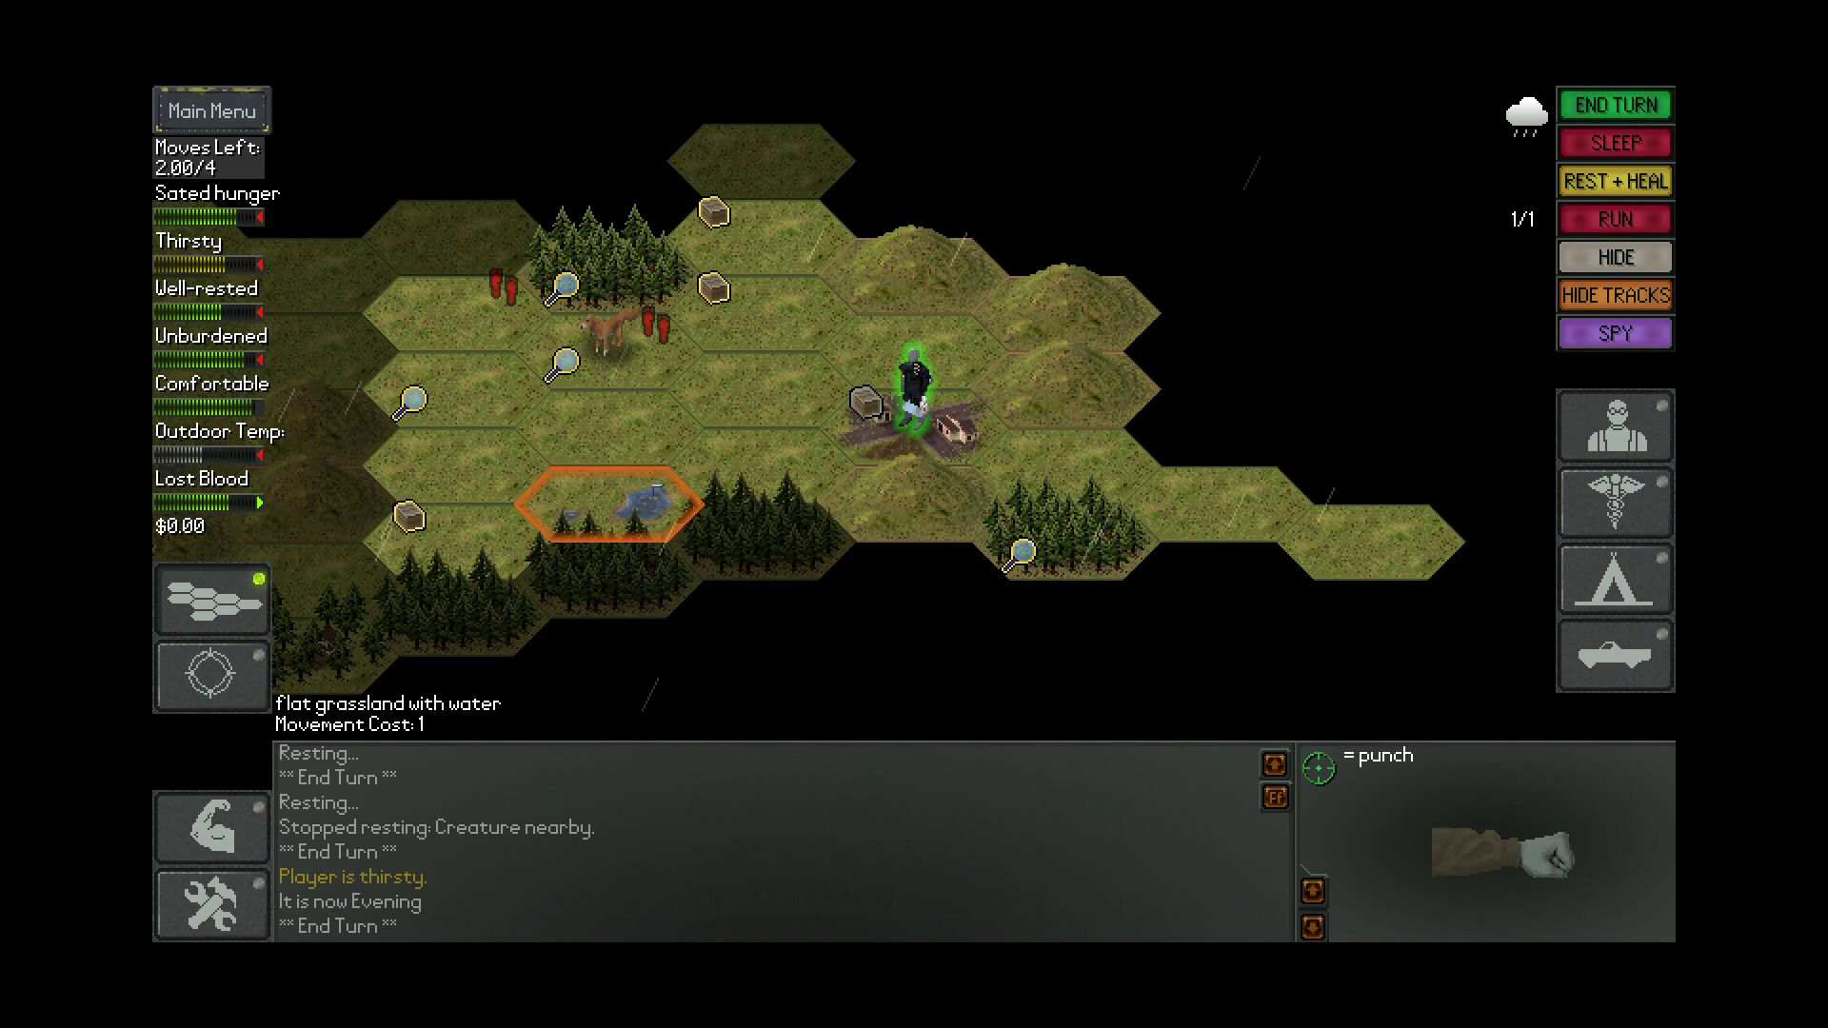
Walk two hexes southeast, end the turn, and glance at the world map
{"action": "left_click", "coordinate": [1061, 471]}
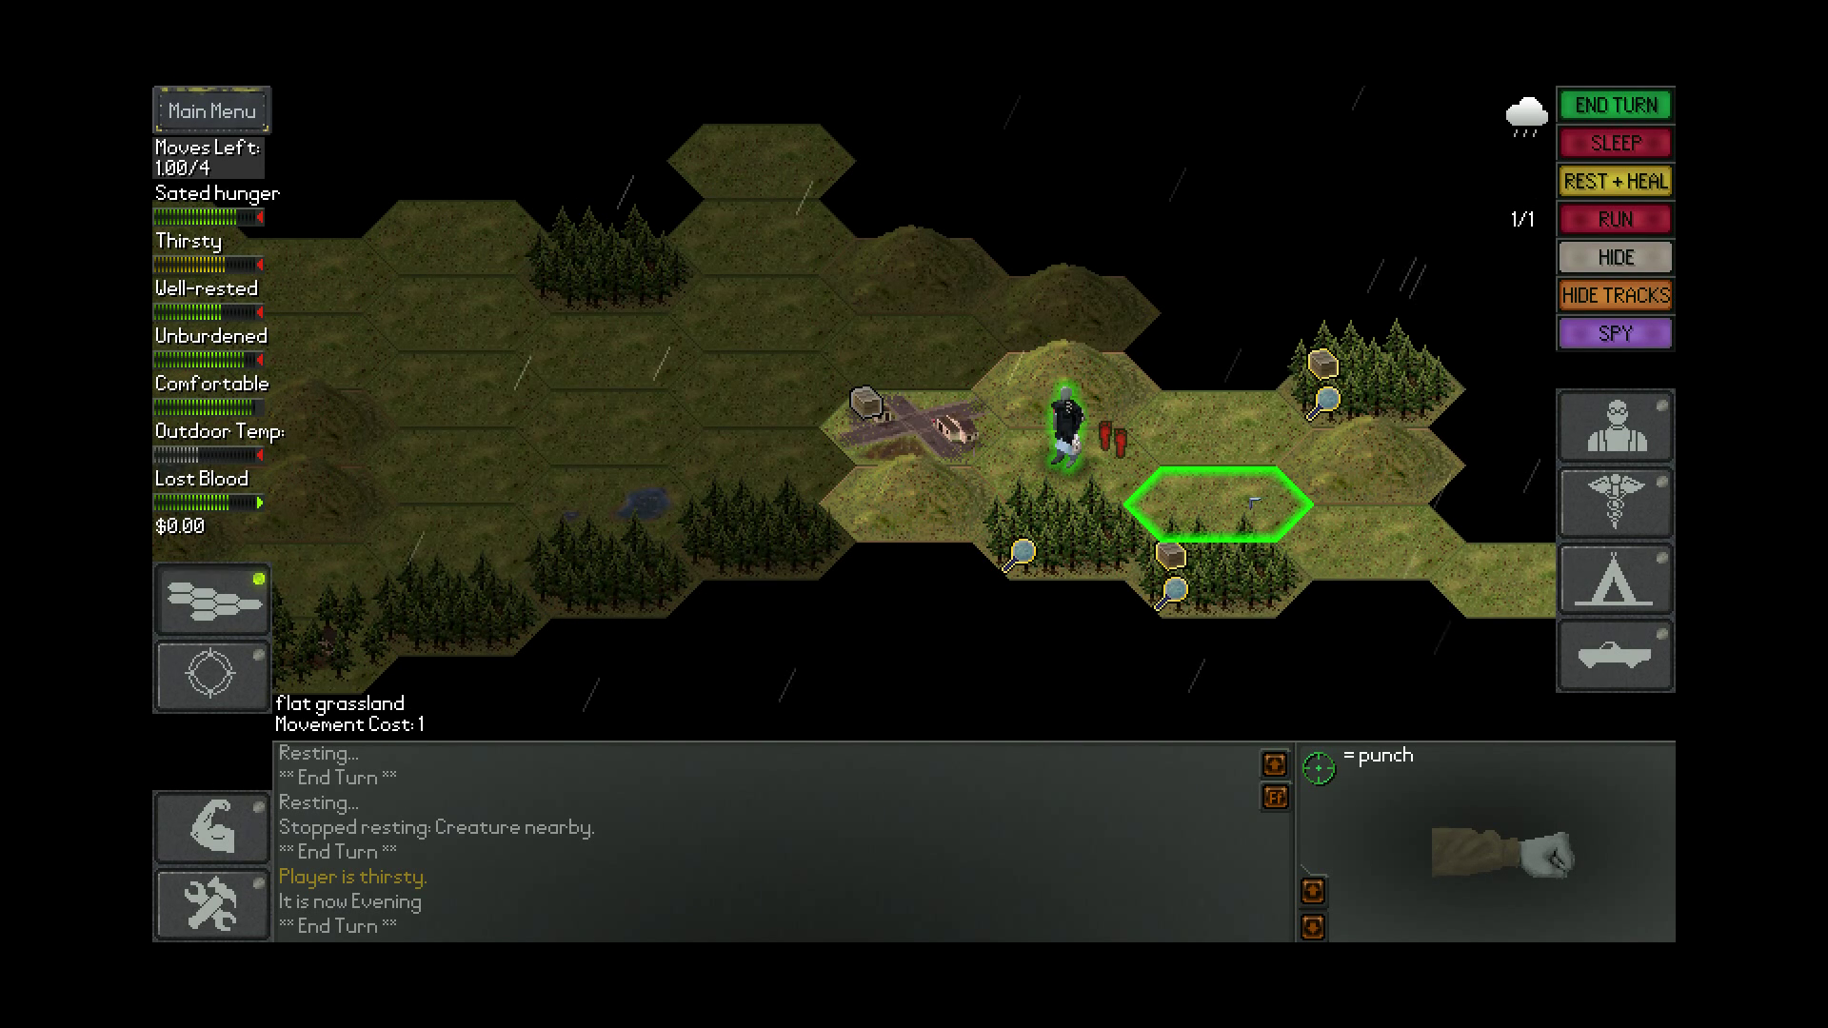
{"action": "left_click", "coordinate": [1371, 535]}
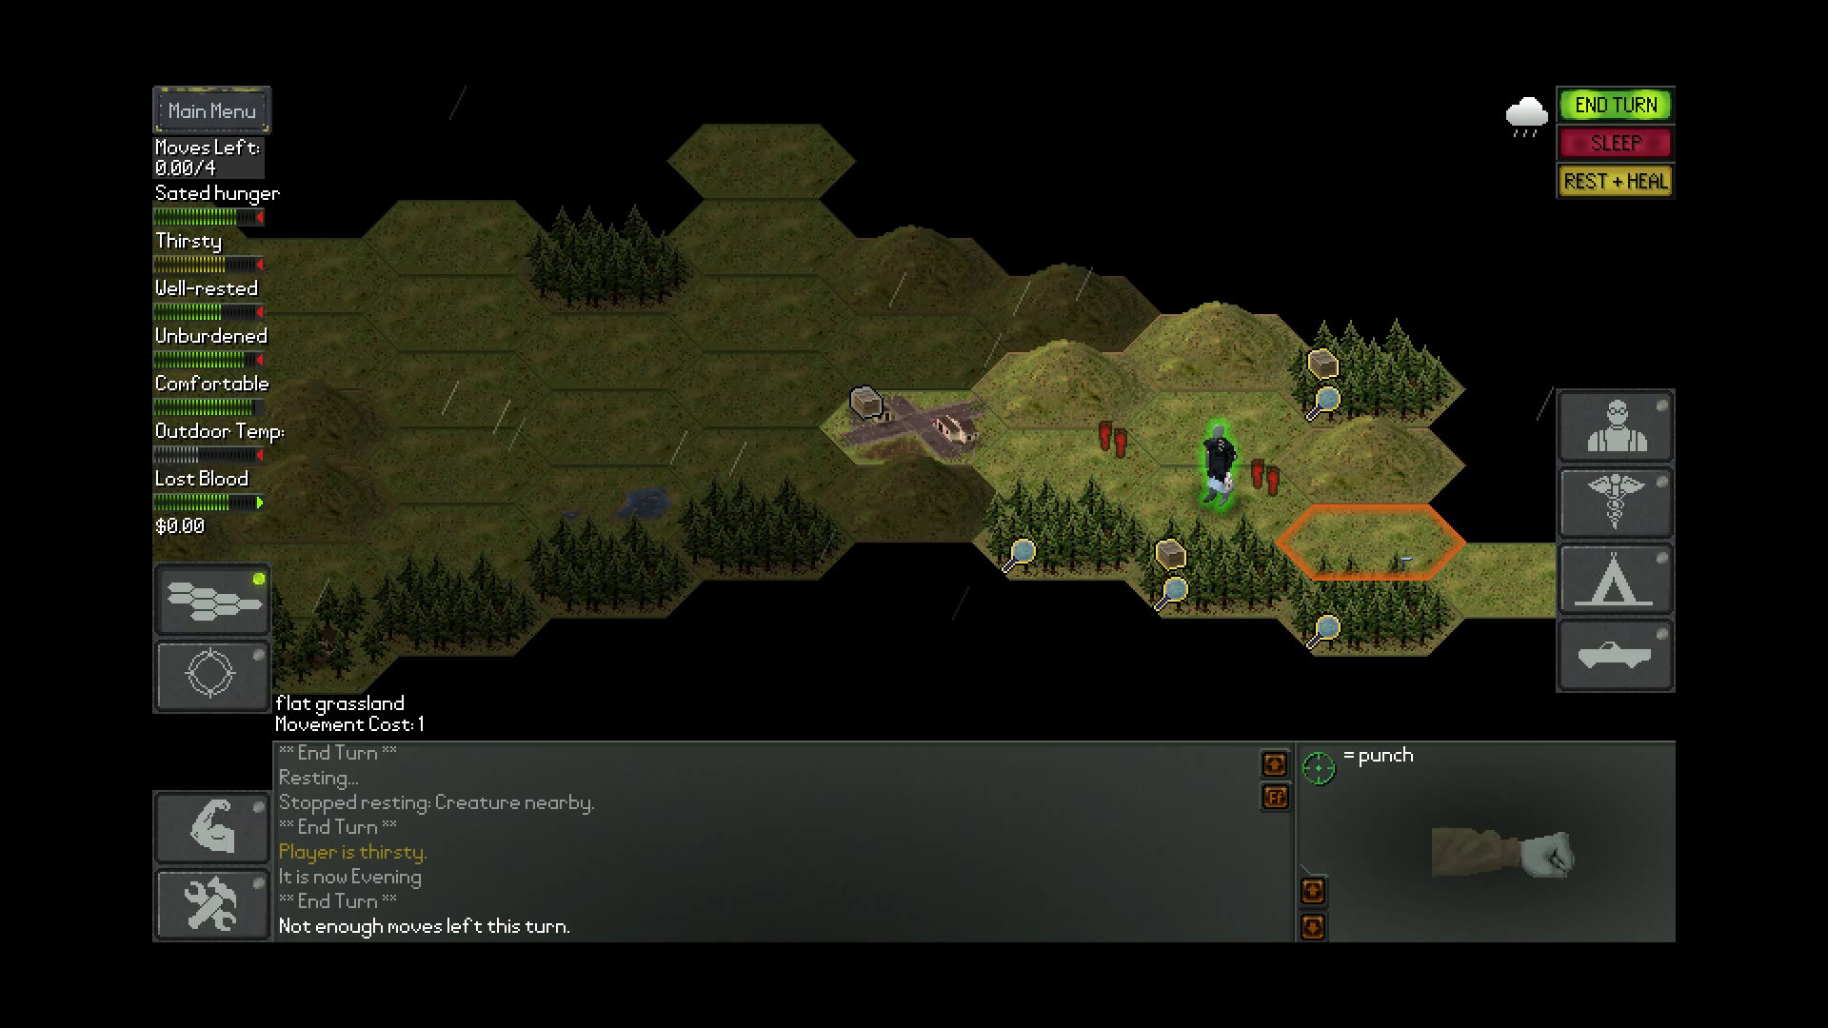
{"action": "key", "text": "e"}
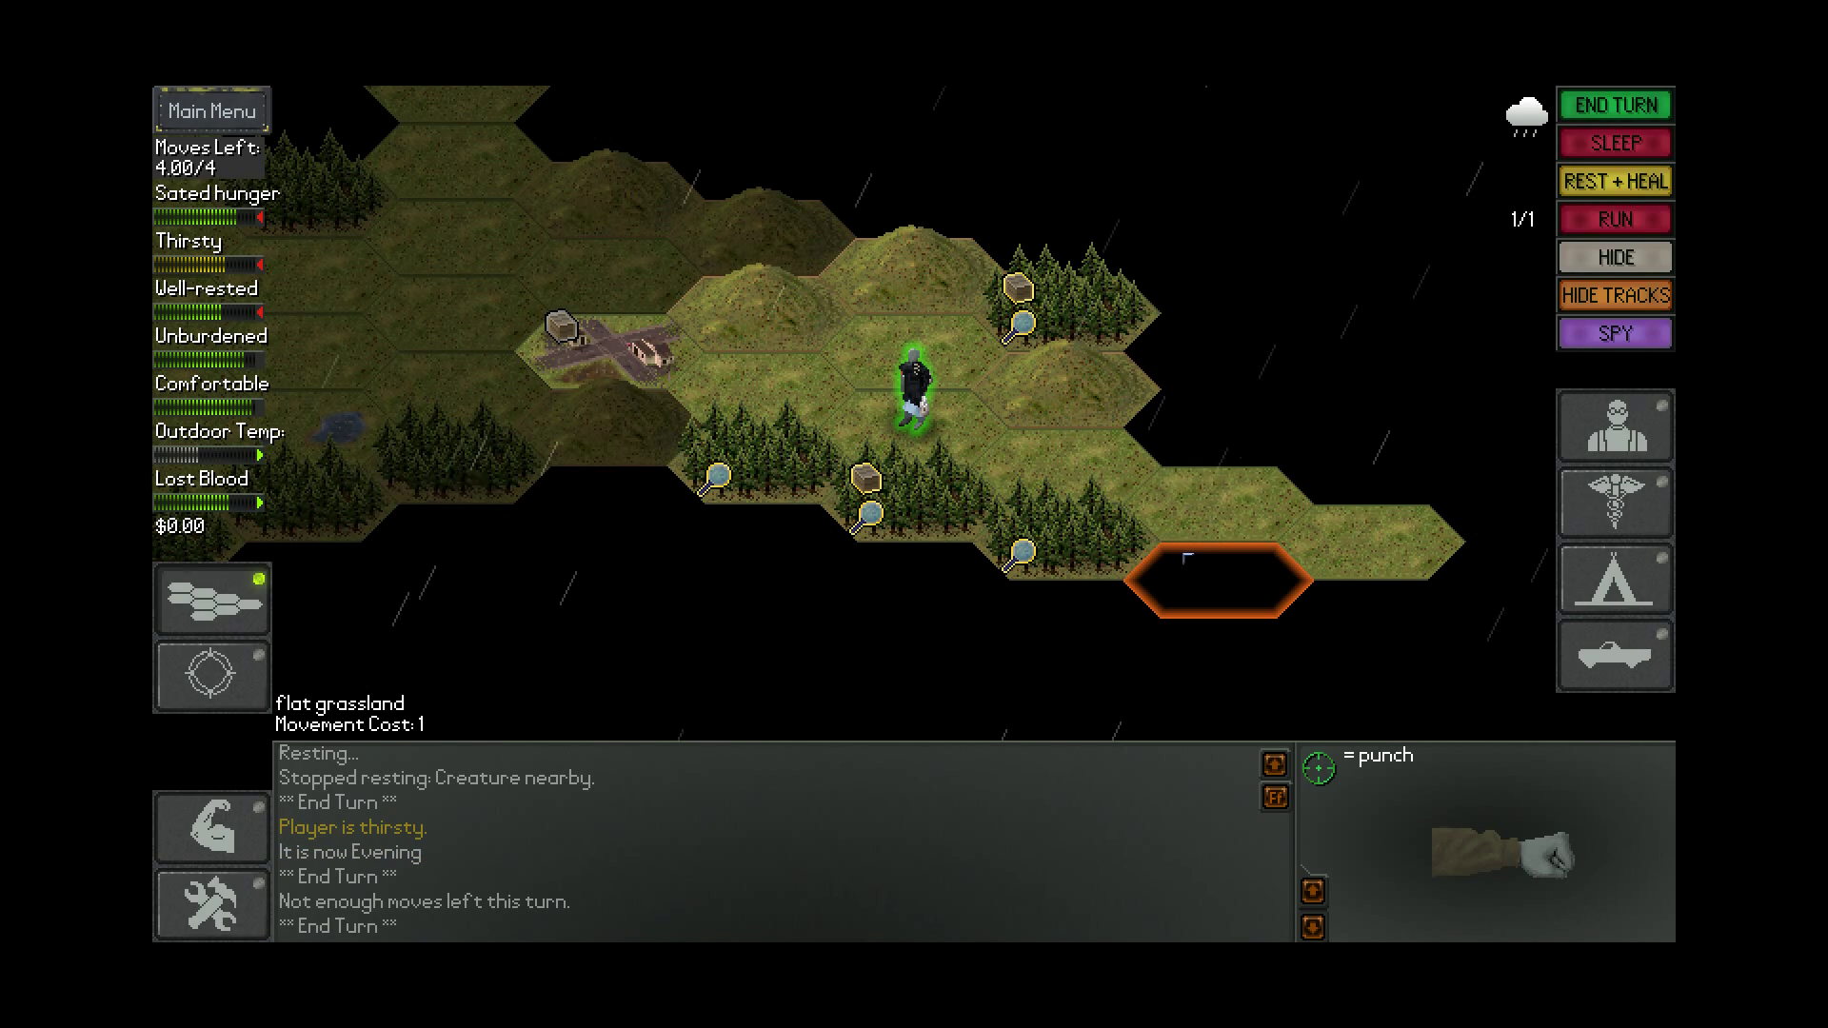
{"action": "key", "text": "m"}
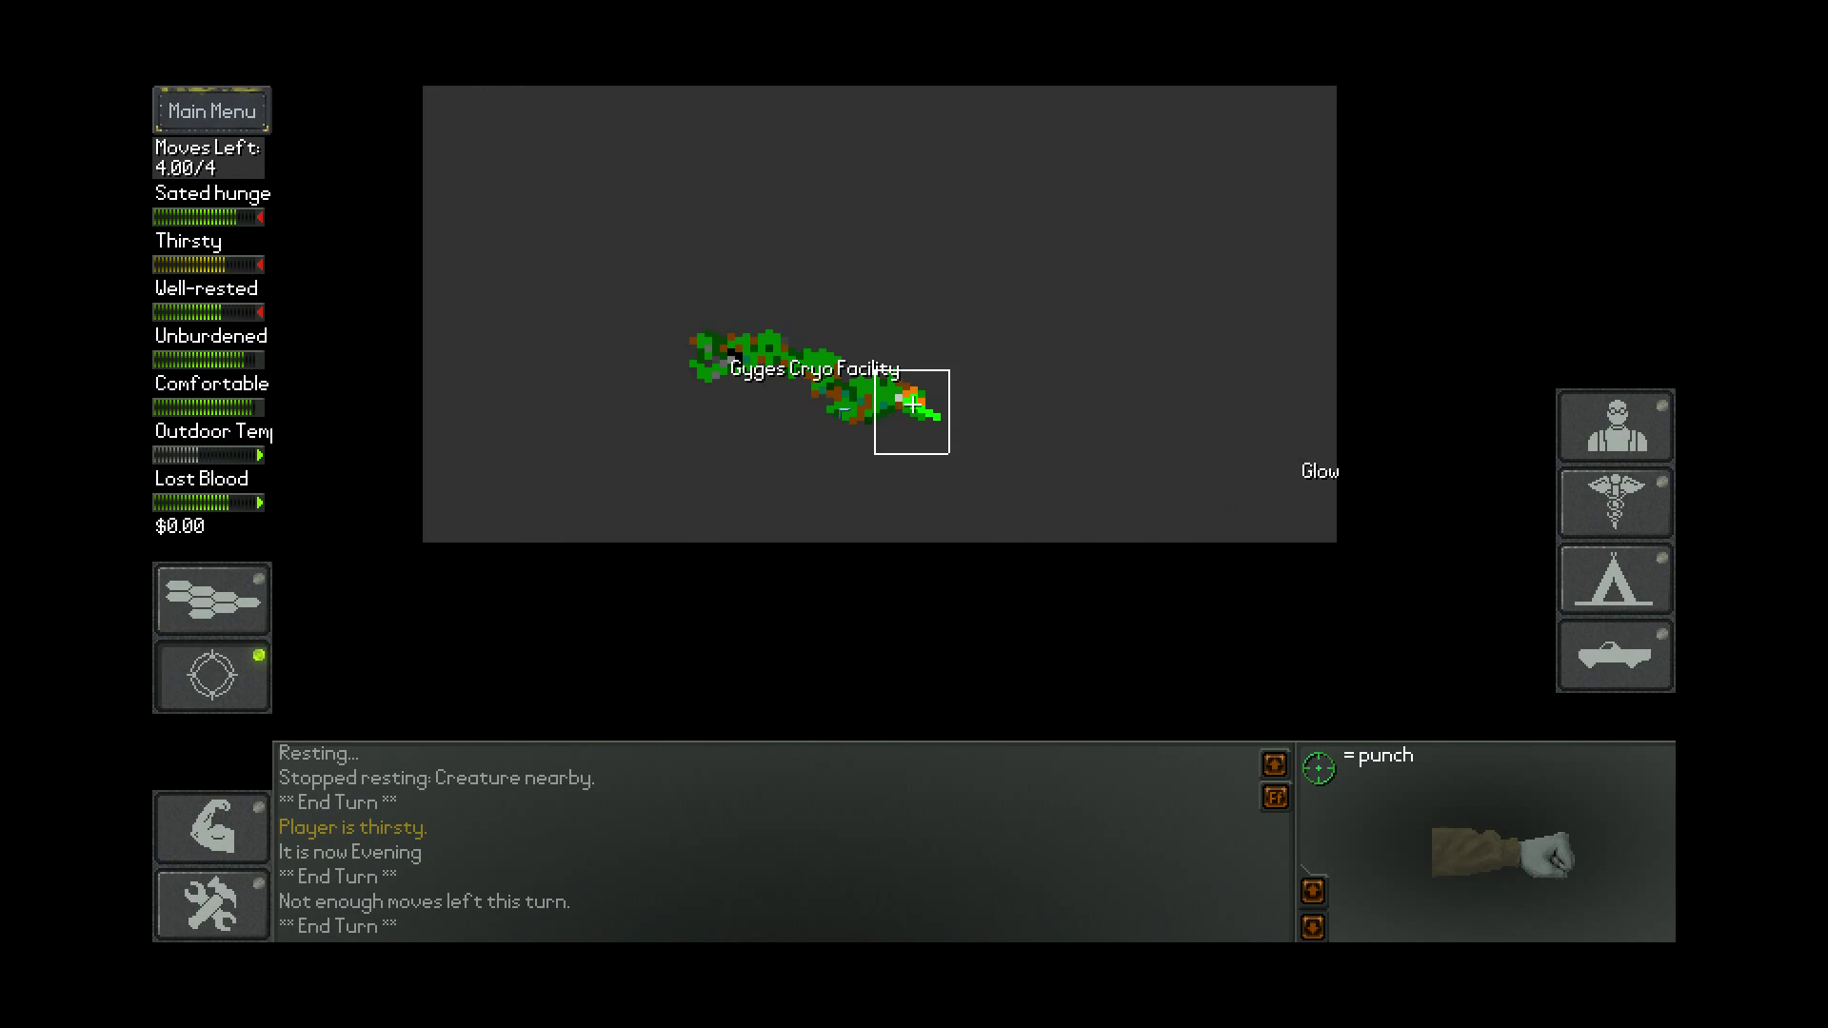
{"action": "key", "text": "m"}
Walk three more hexes, ending north, and end the turn again
{"action": "left_click", "coordinate": [1108, 471]}
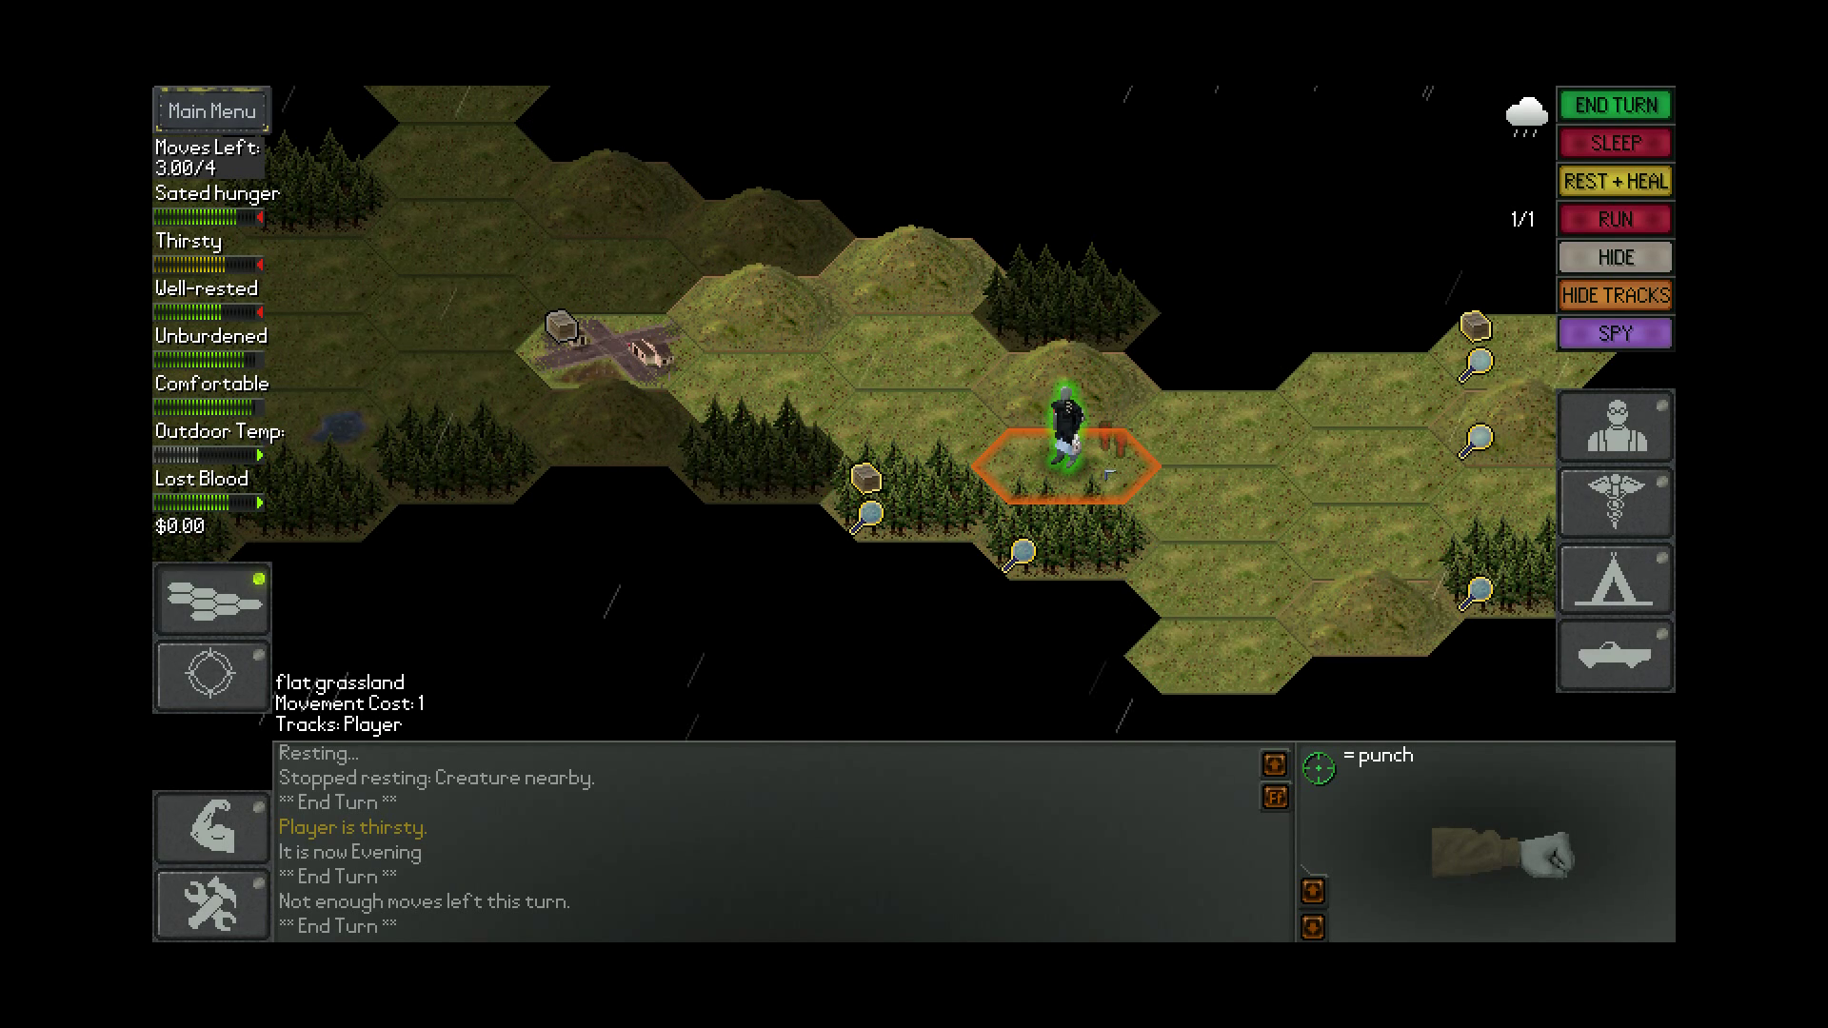
{"action": "left_click", "coordinate": [1215, 496]}
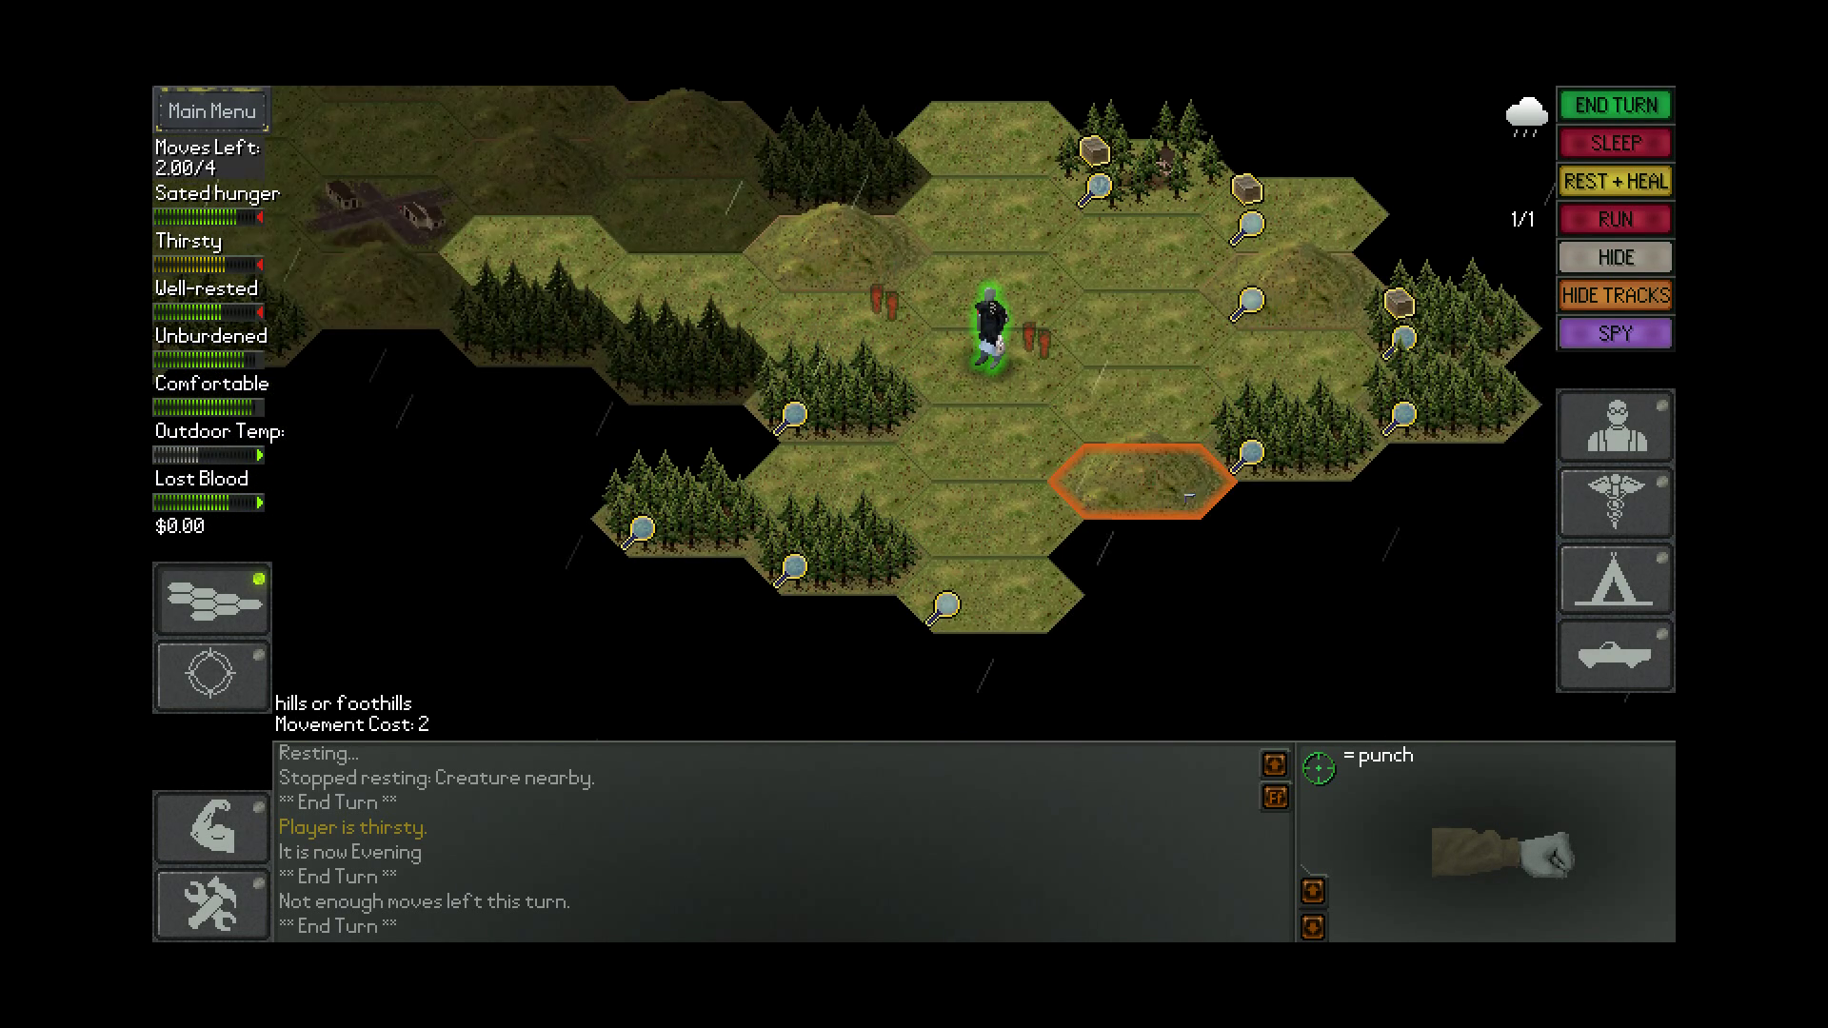
{"action": "left_click", "coordinate": [1000, 287]}
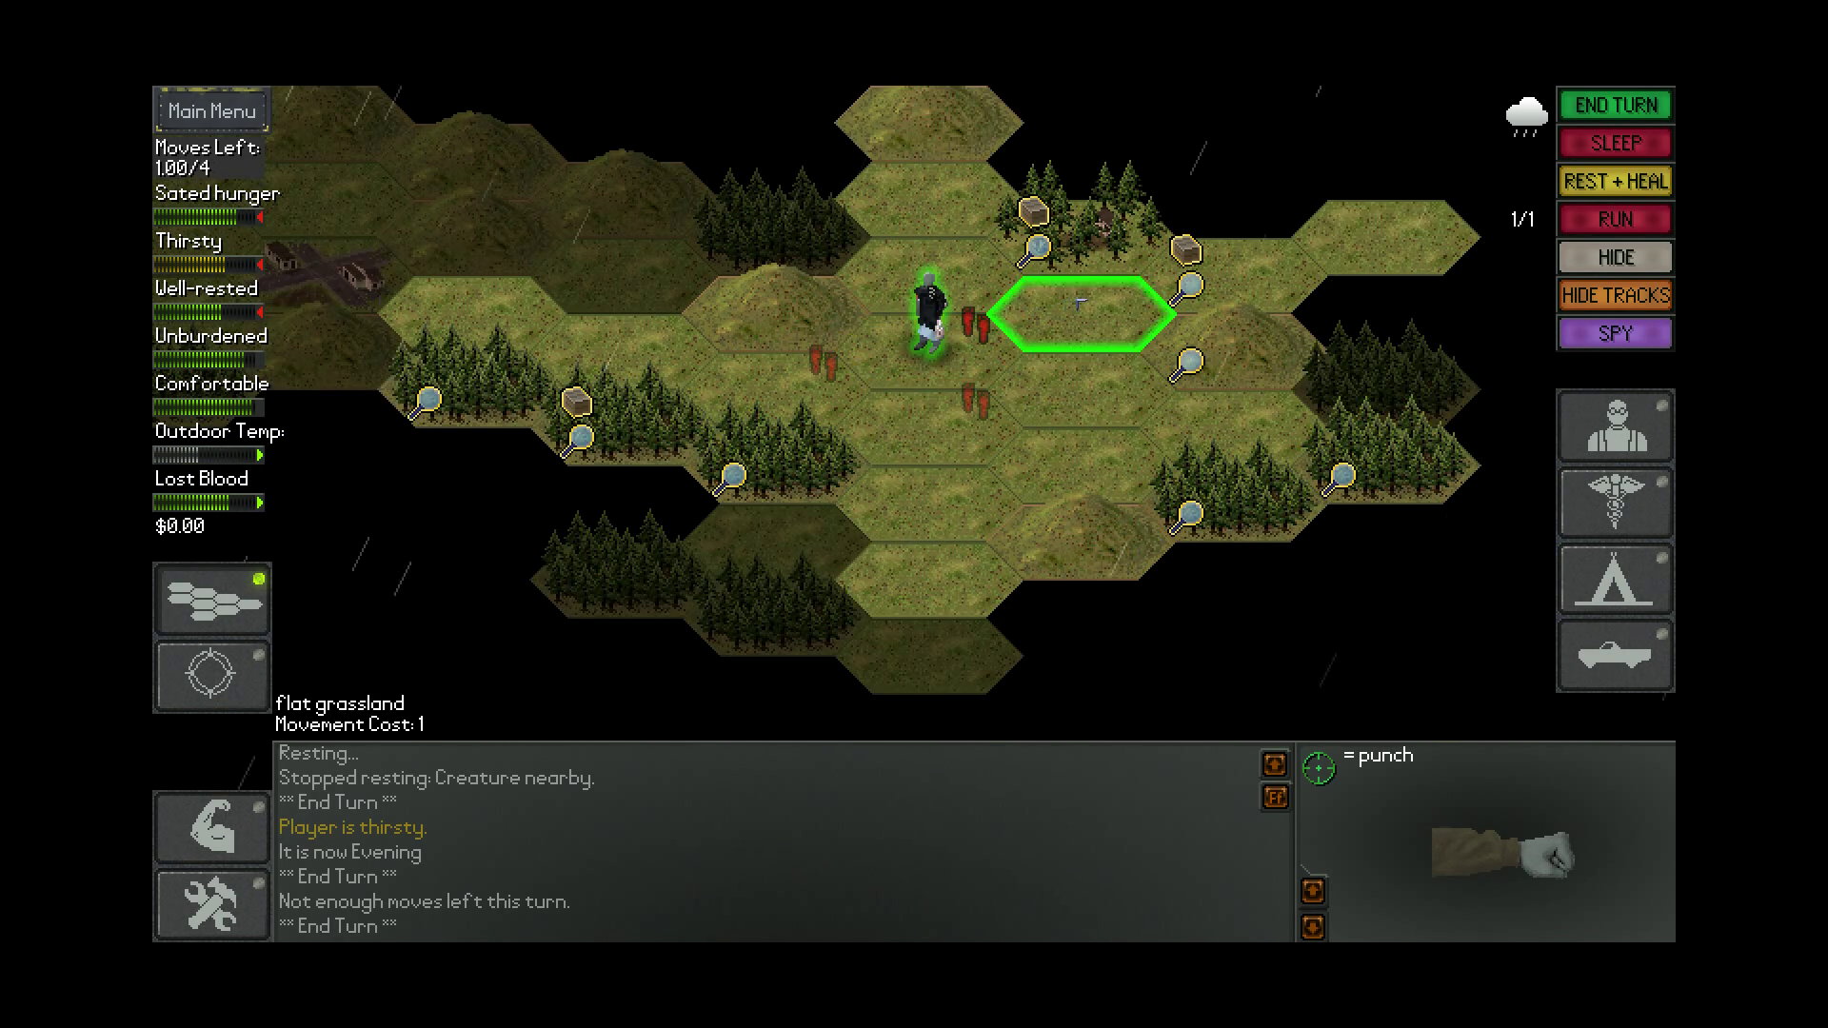
{"action": "key", "text": "e"}
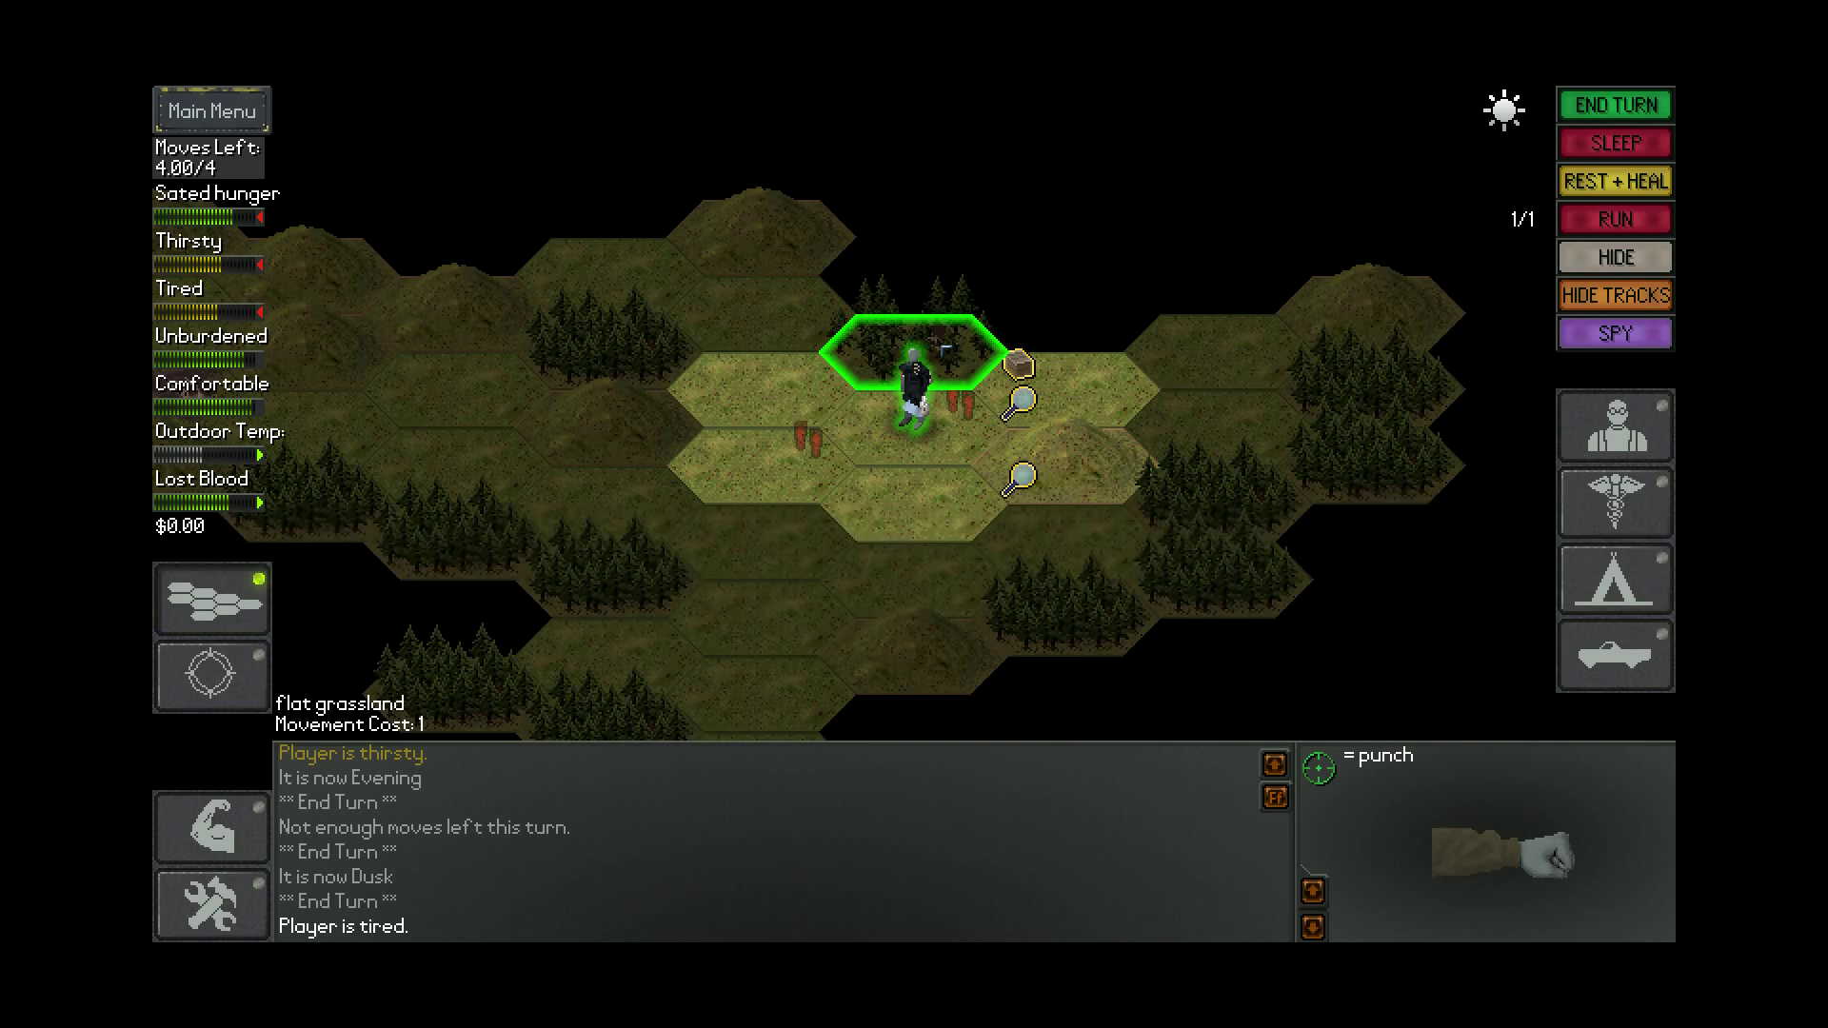
Empty the water bottle in the inventory and drink the poured water twice
{"action": "key", "text": "i"}
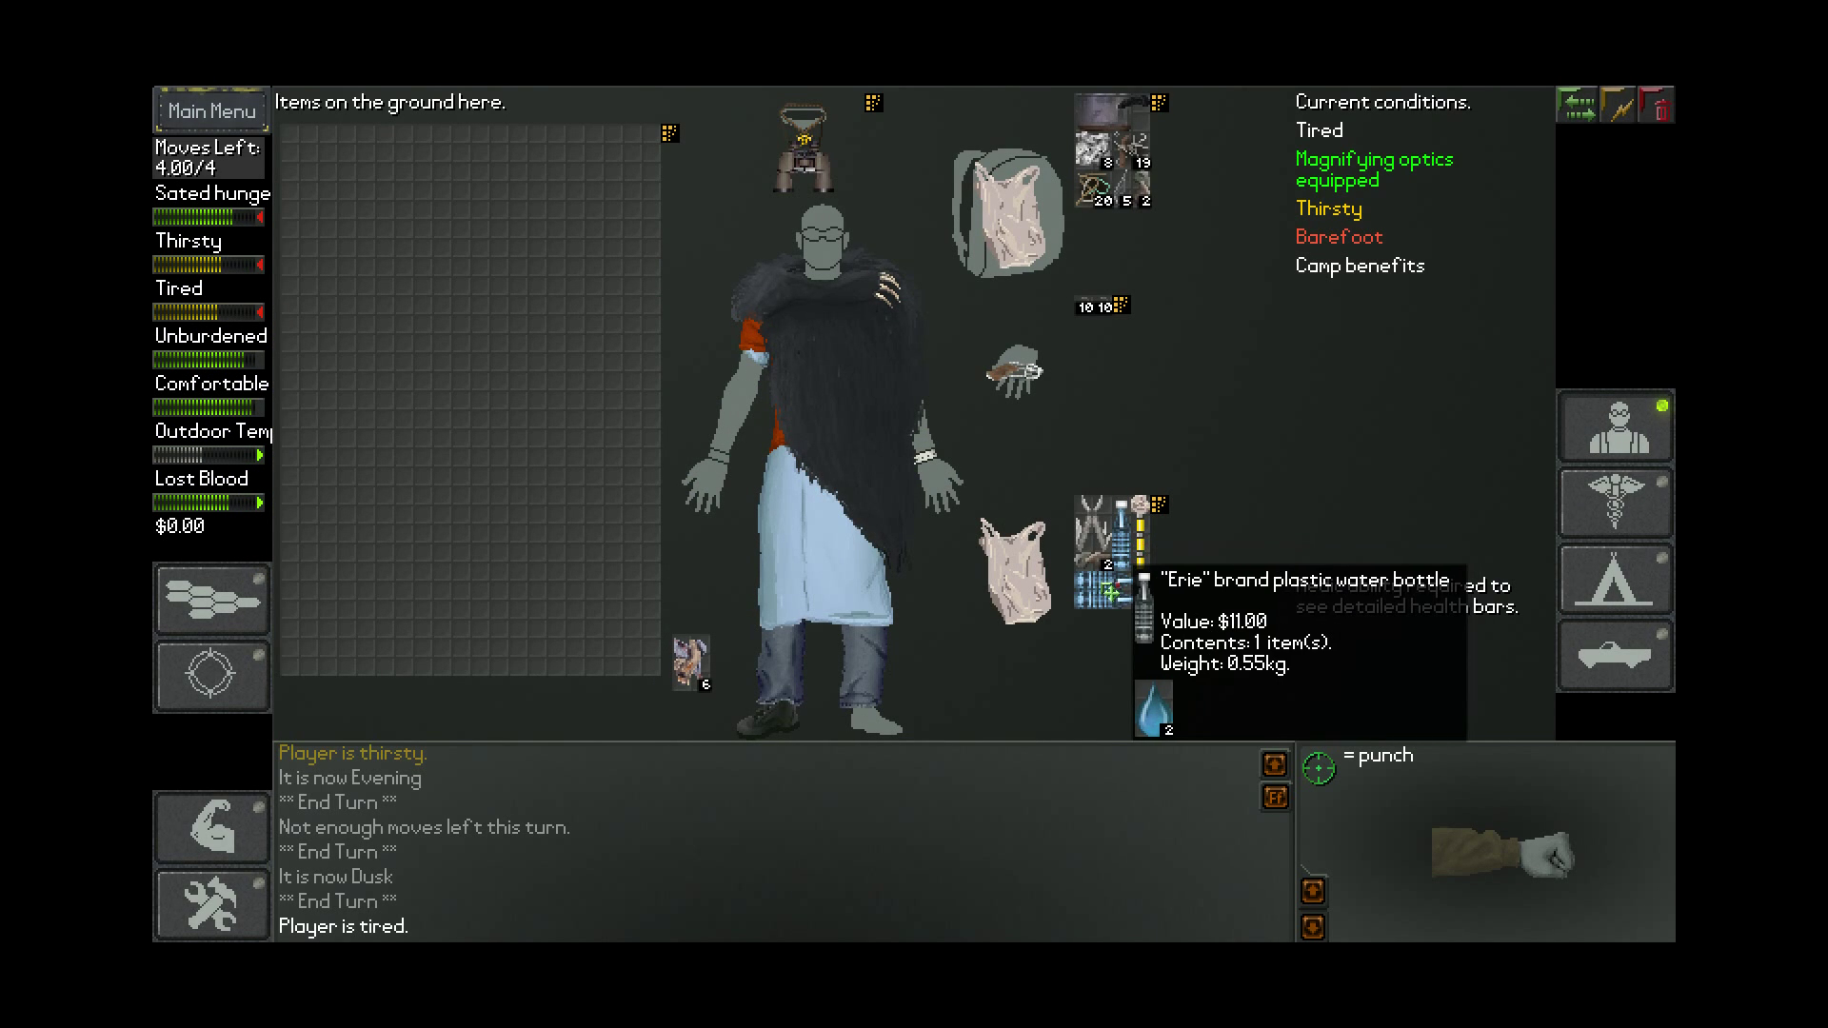
{"action": "right_click", "coordinate": [1111, 586]}
{"action": "left_click", "coordinate": [1149, 650]}
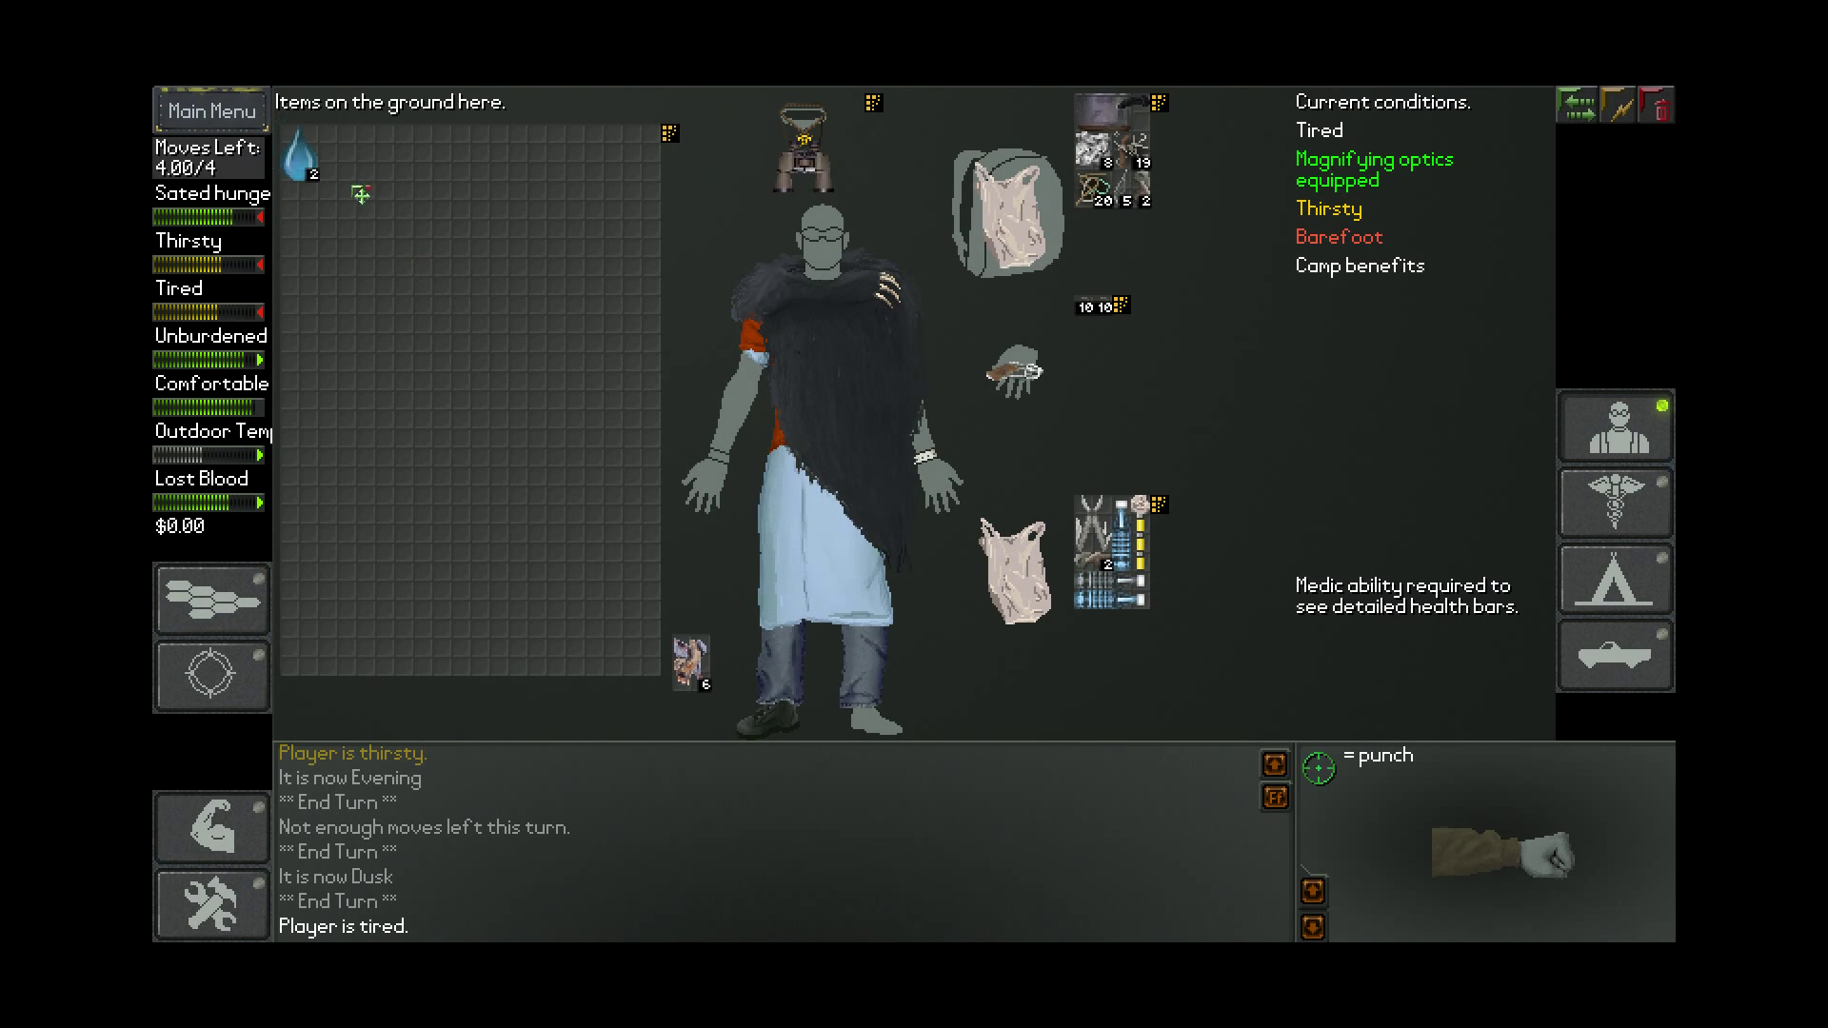
{"action": "right_click", "coordinate": [308, 170]}
{"action": "left_click", "coordinate": [346, 201]}
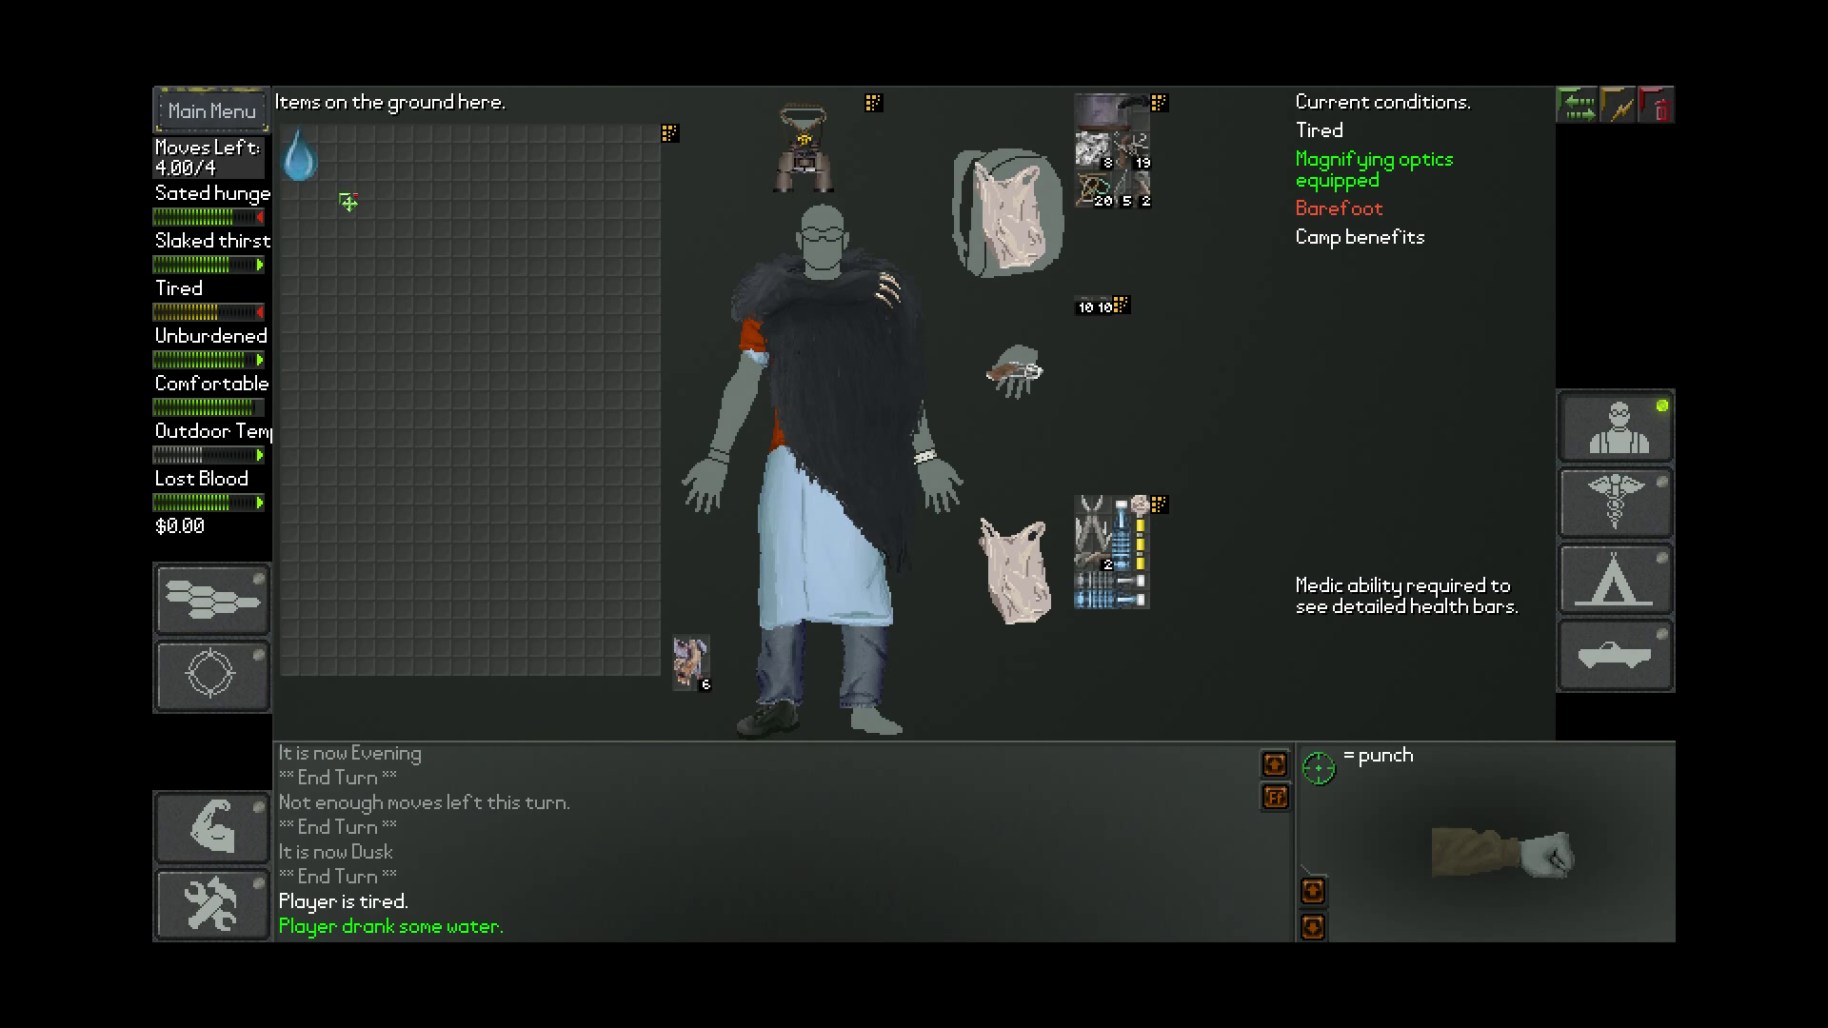
{"action": "right_click", "coordinate": [317, 182]}
{"action": "left_click", "coordinate": [354, 225]}
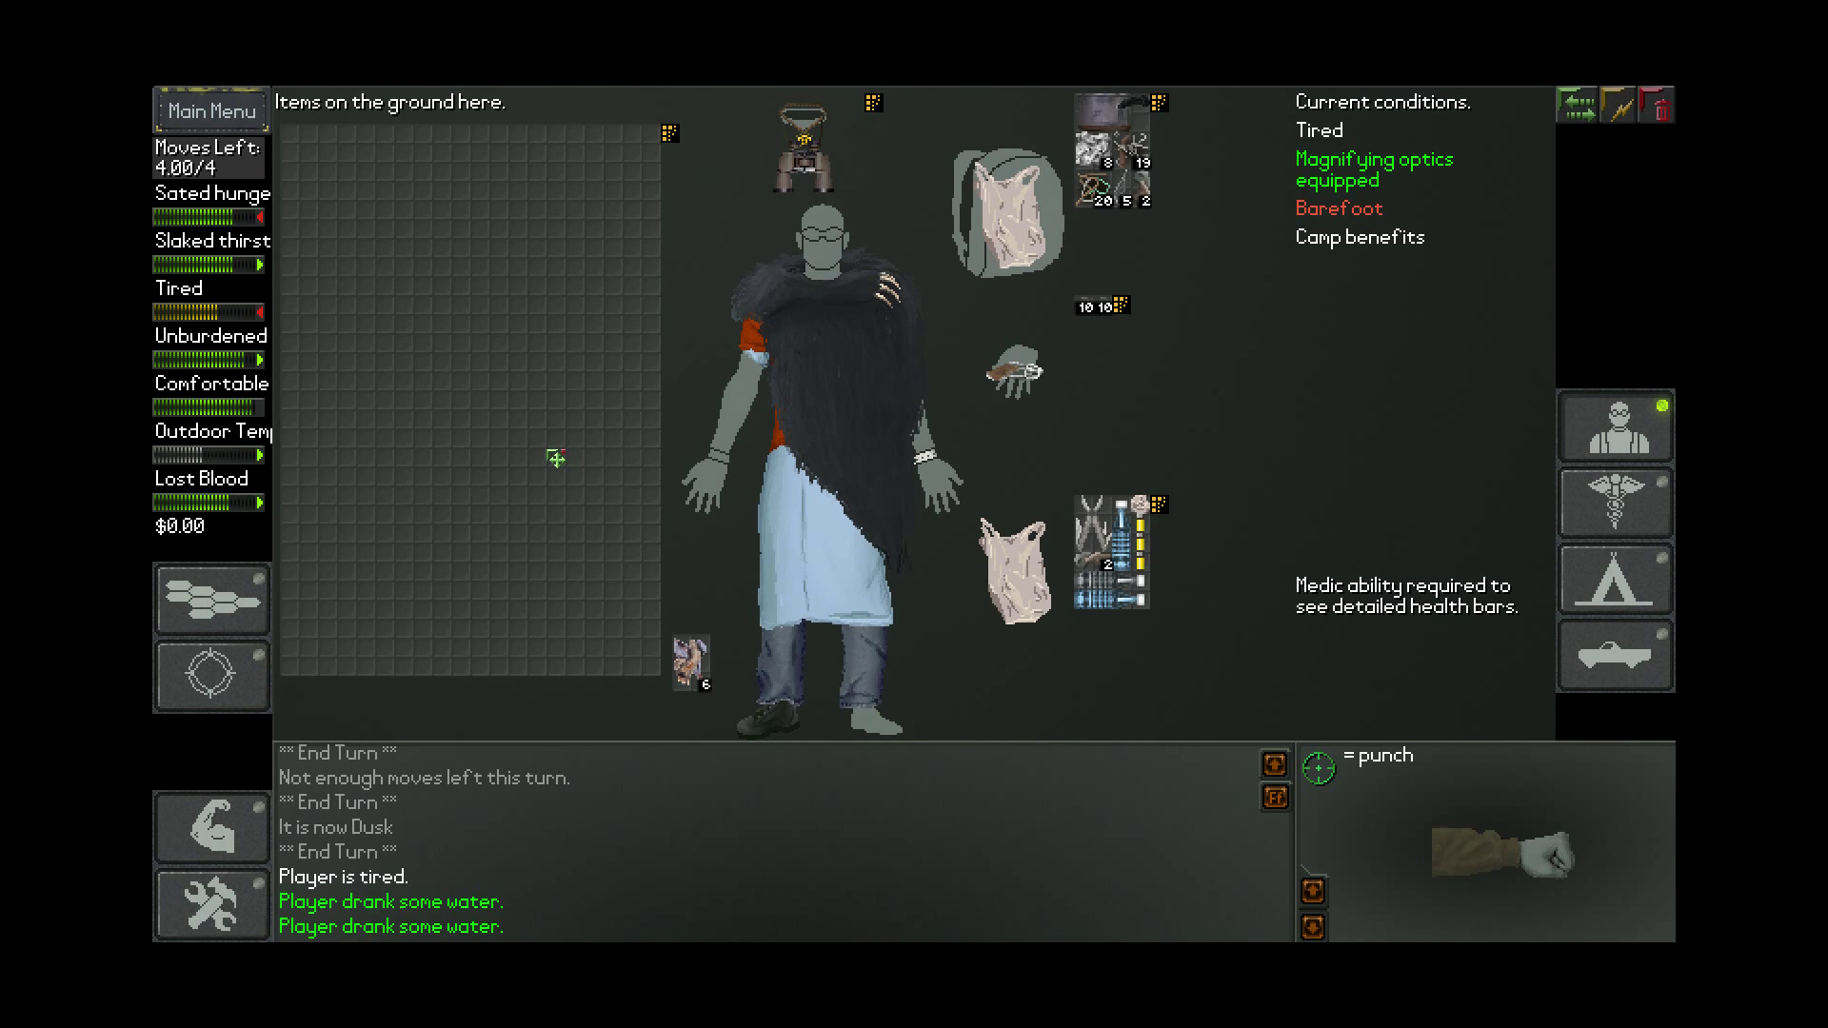
Enter the secluded shack hex and scavenge the abandoned mobile home with the Strong approach
{"action": "key", "text": "i"}
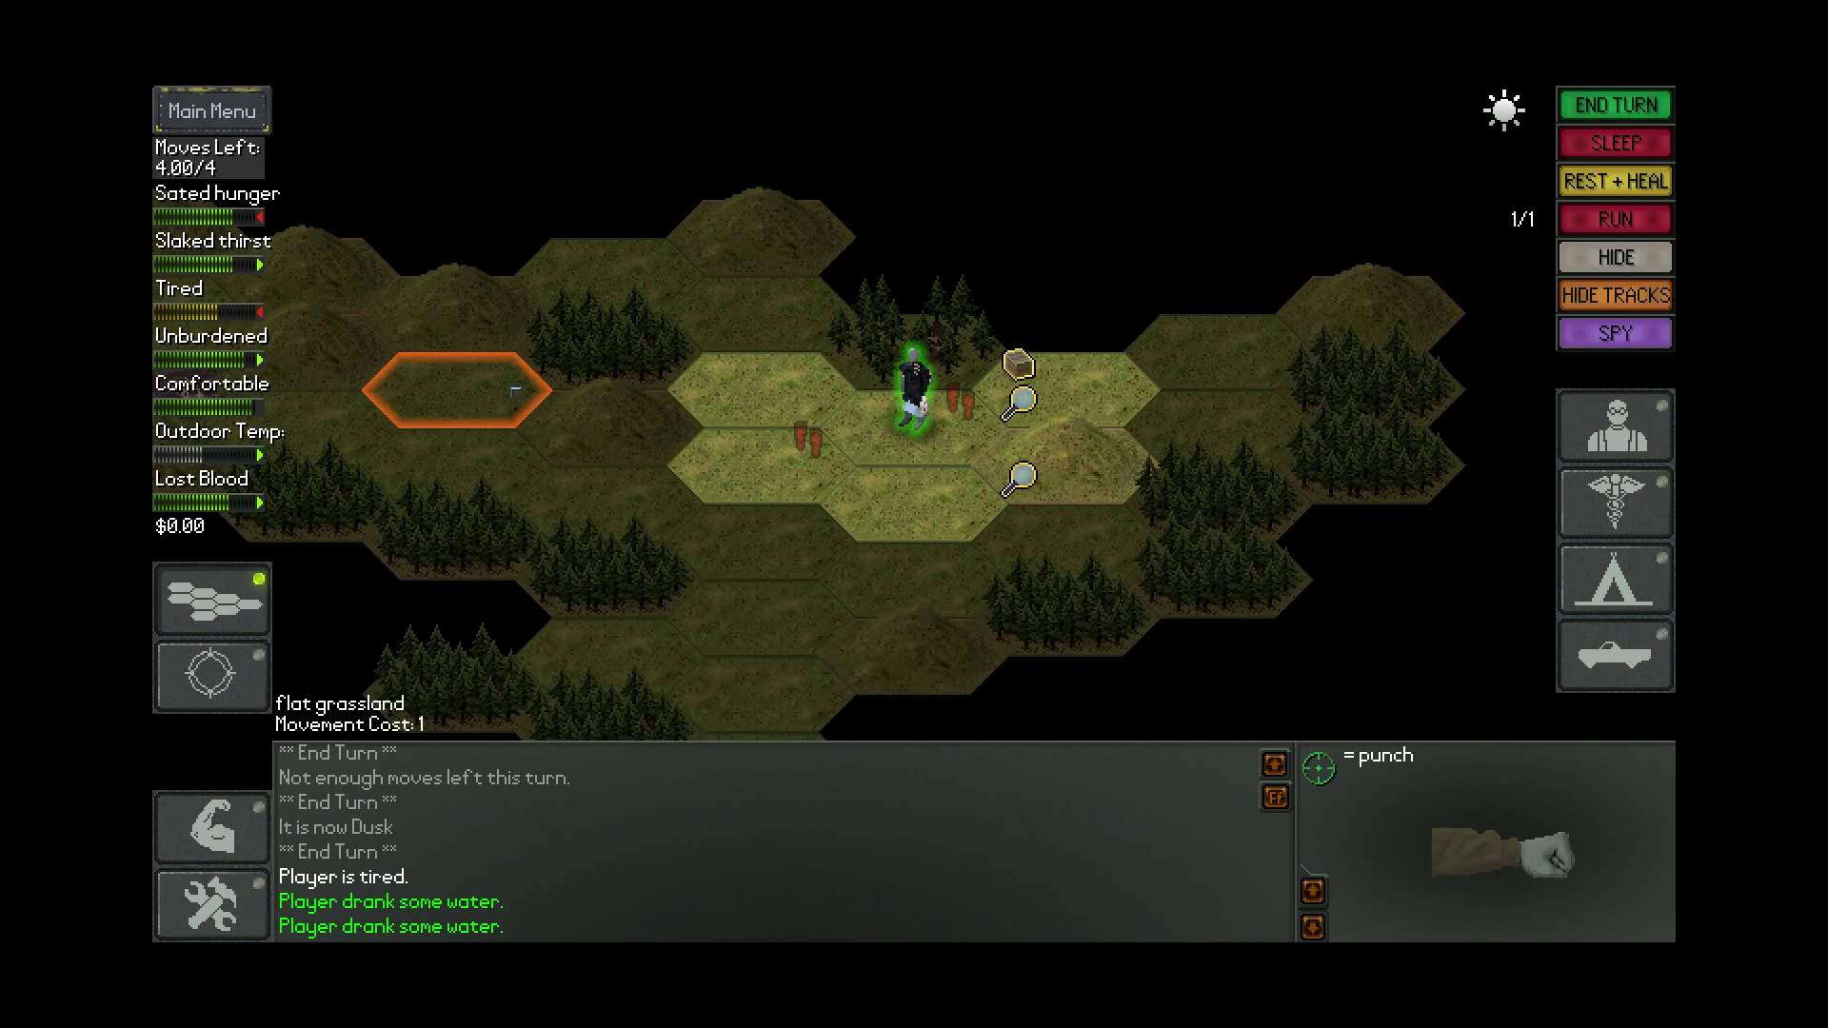
{"action": "left_click", "coordinate": [954, 347]}
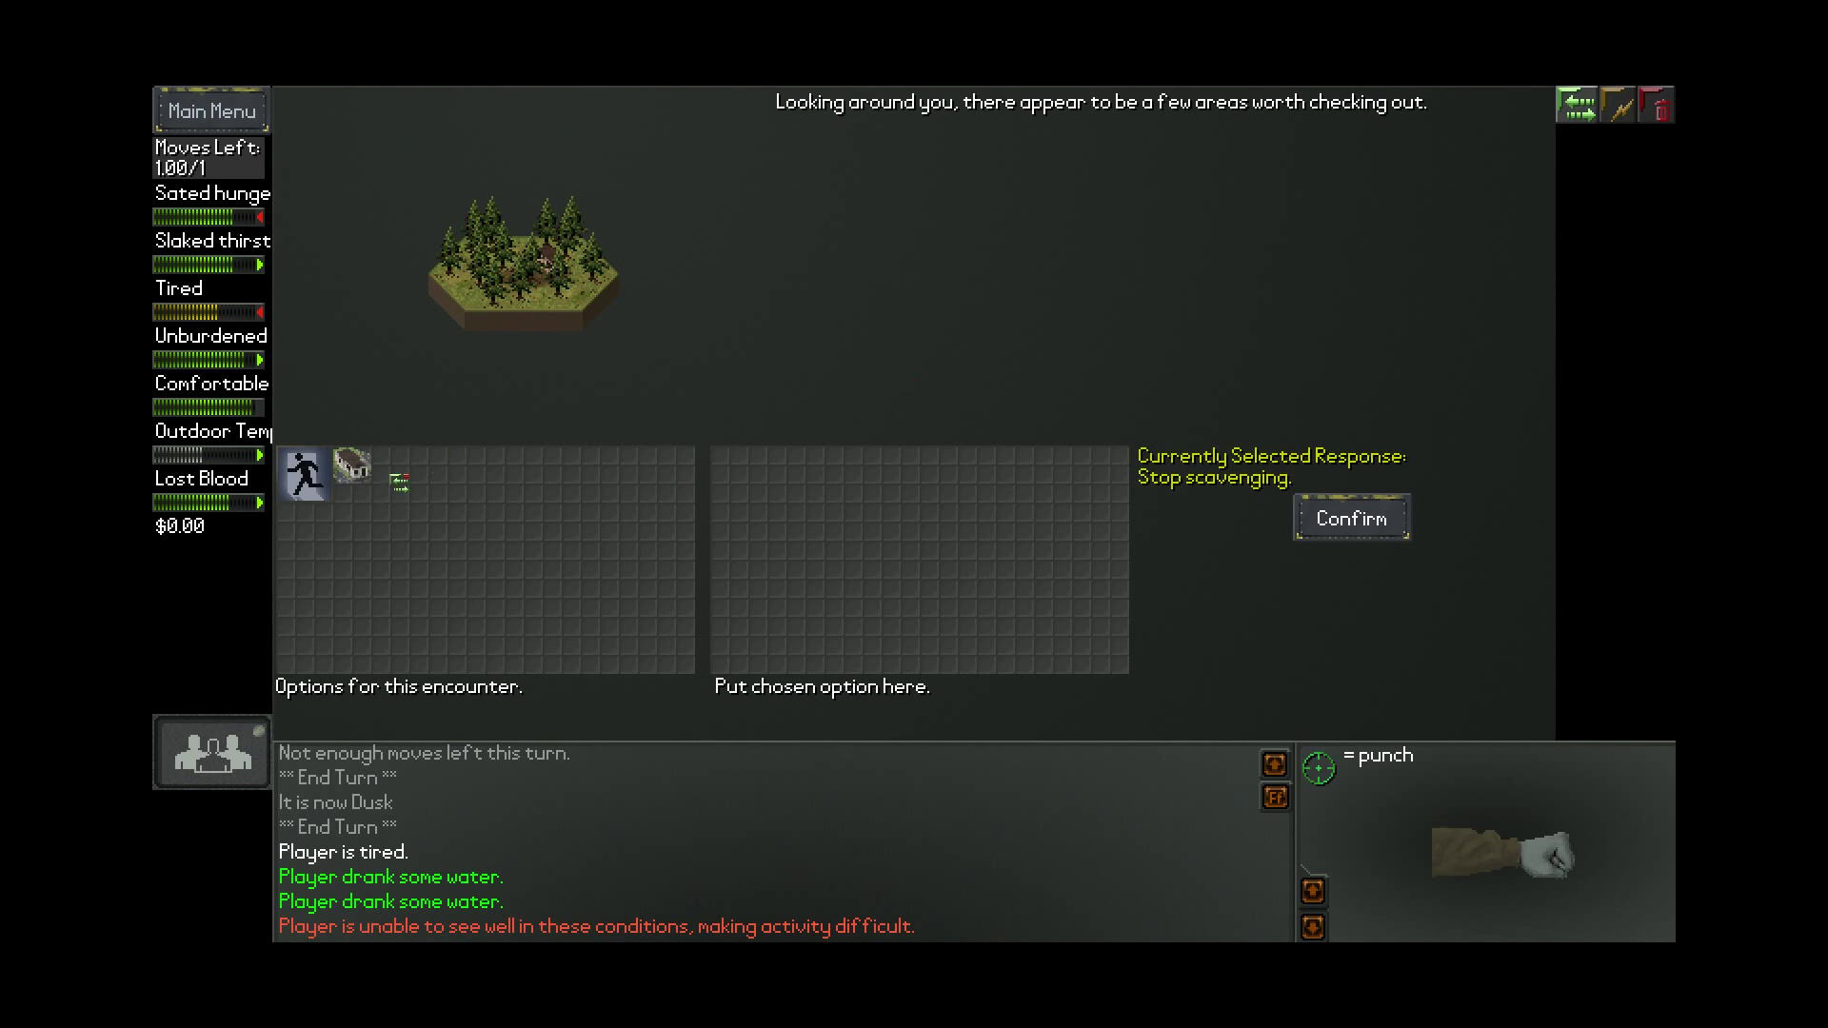
{"action": "left_click", "coordinate": [352, 464]}
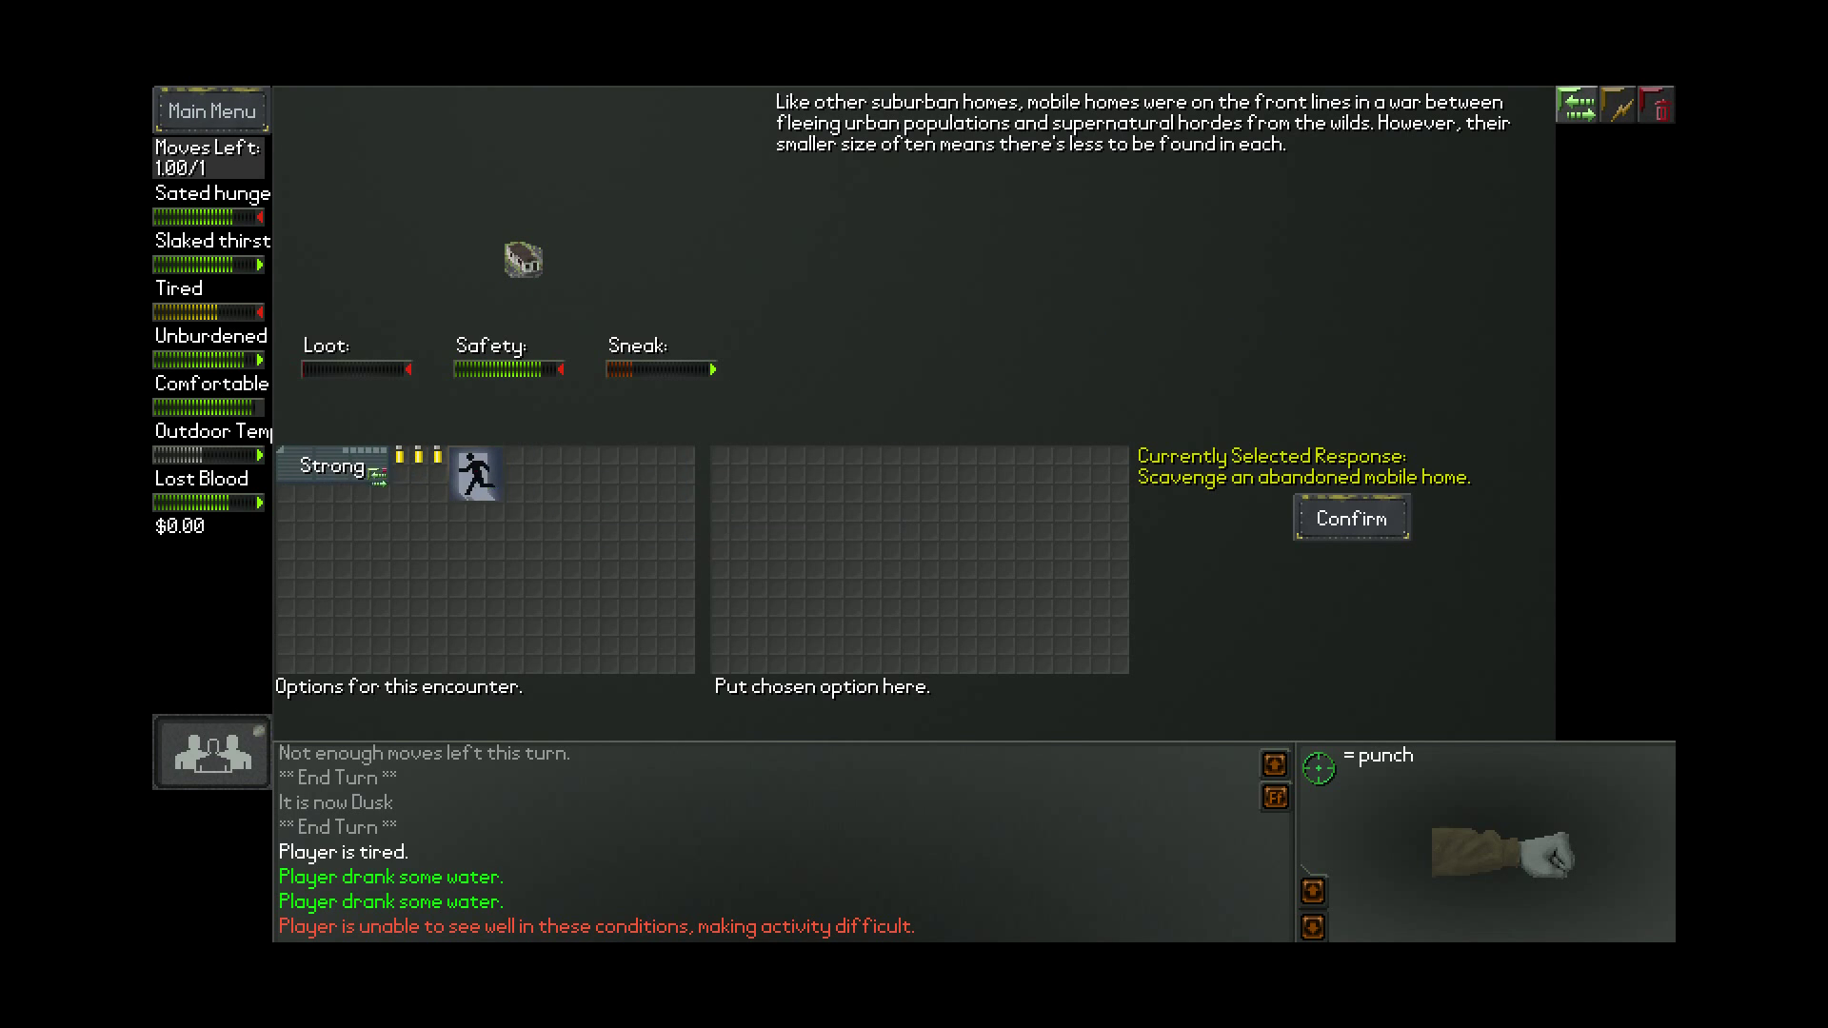
{"action": "left_click", "coordinate": [400, 462]}
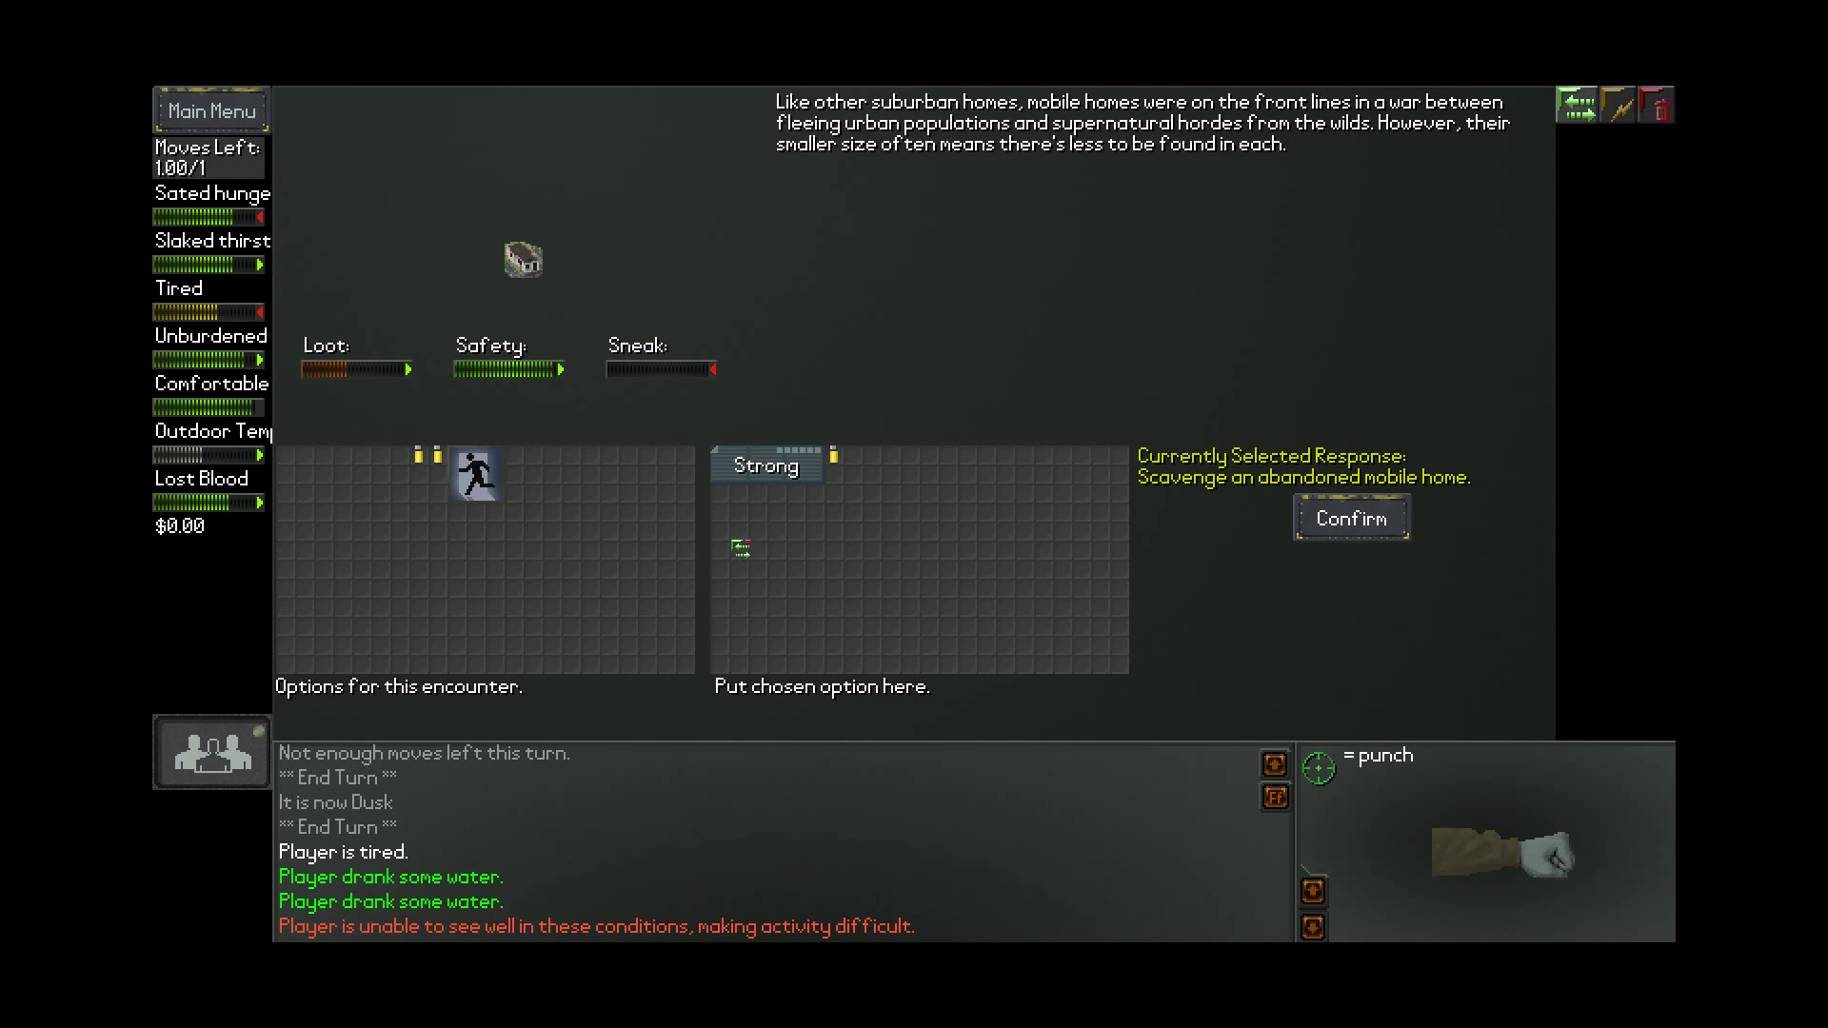
{"action": "key", "text": "Return"}
{"action": "key", "text": "i"}
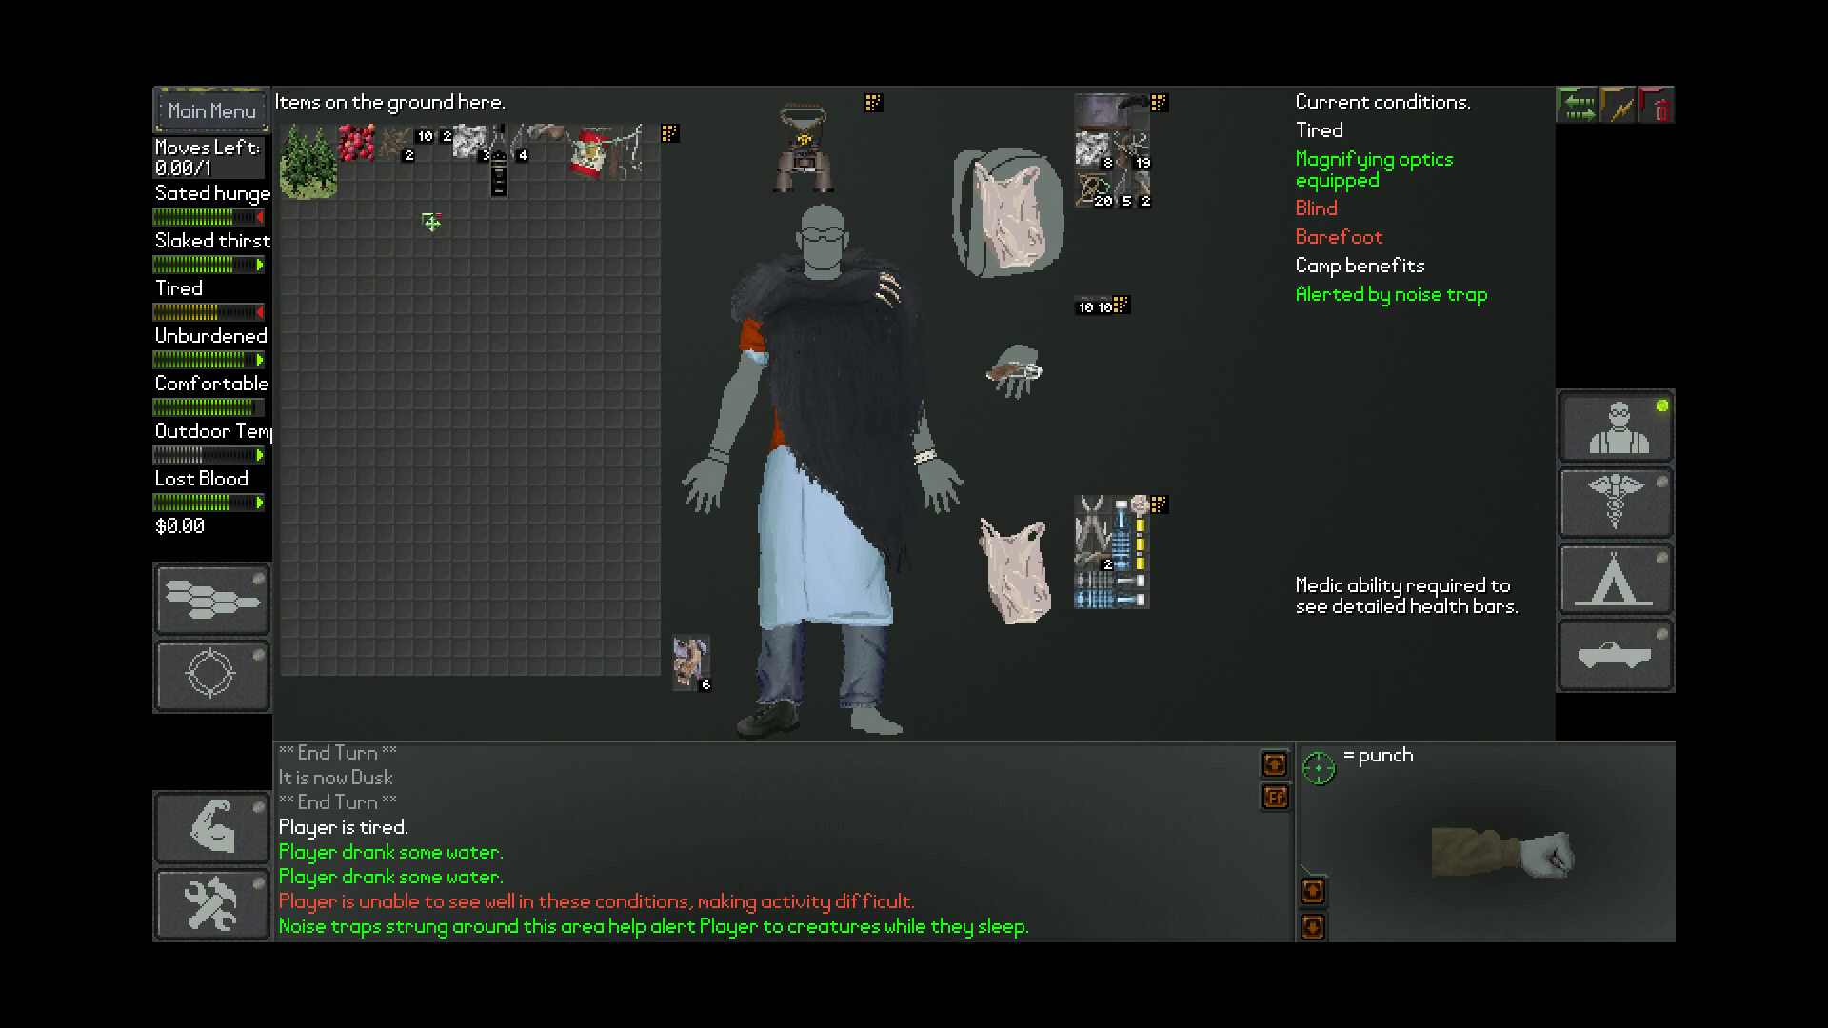
Stow the scraps of foil and the whiskey bottle in carried containers
{"action": "left_click_drag", "start_coordinate": [471, 143], "coordinate": [1114, 150]}
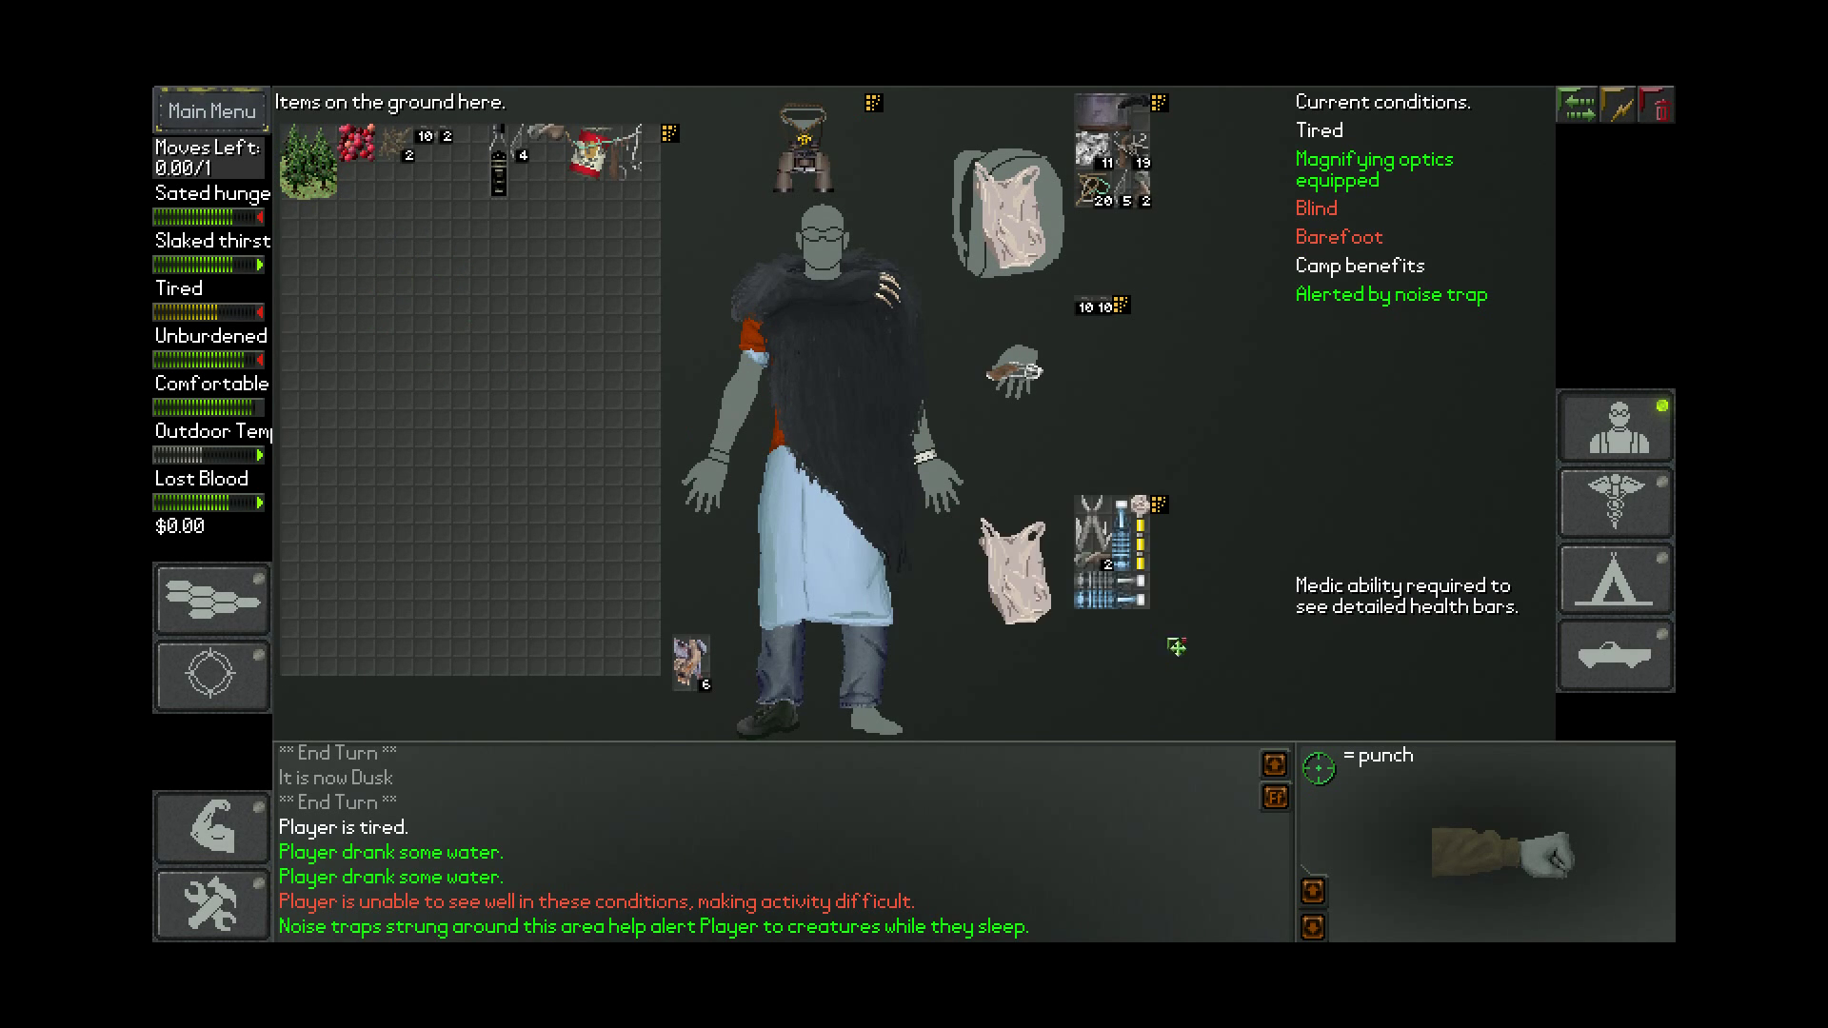
{"action": "left_click_drag", "start_coordinate": [1112, 586], "coordinate": [394, 418]}
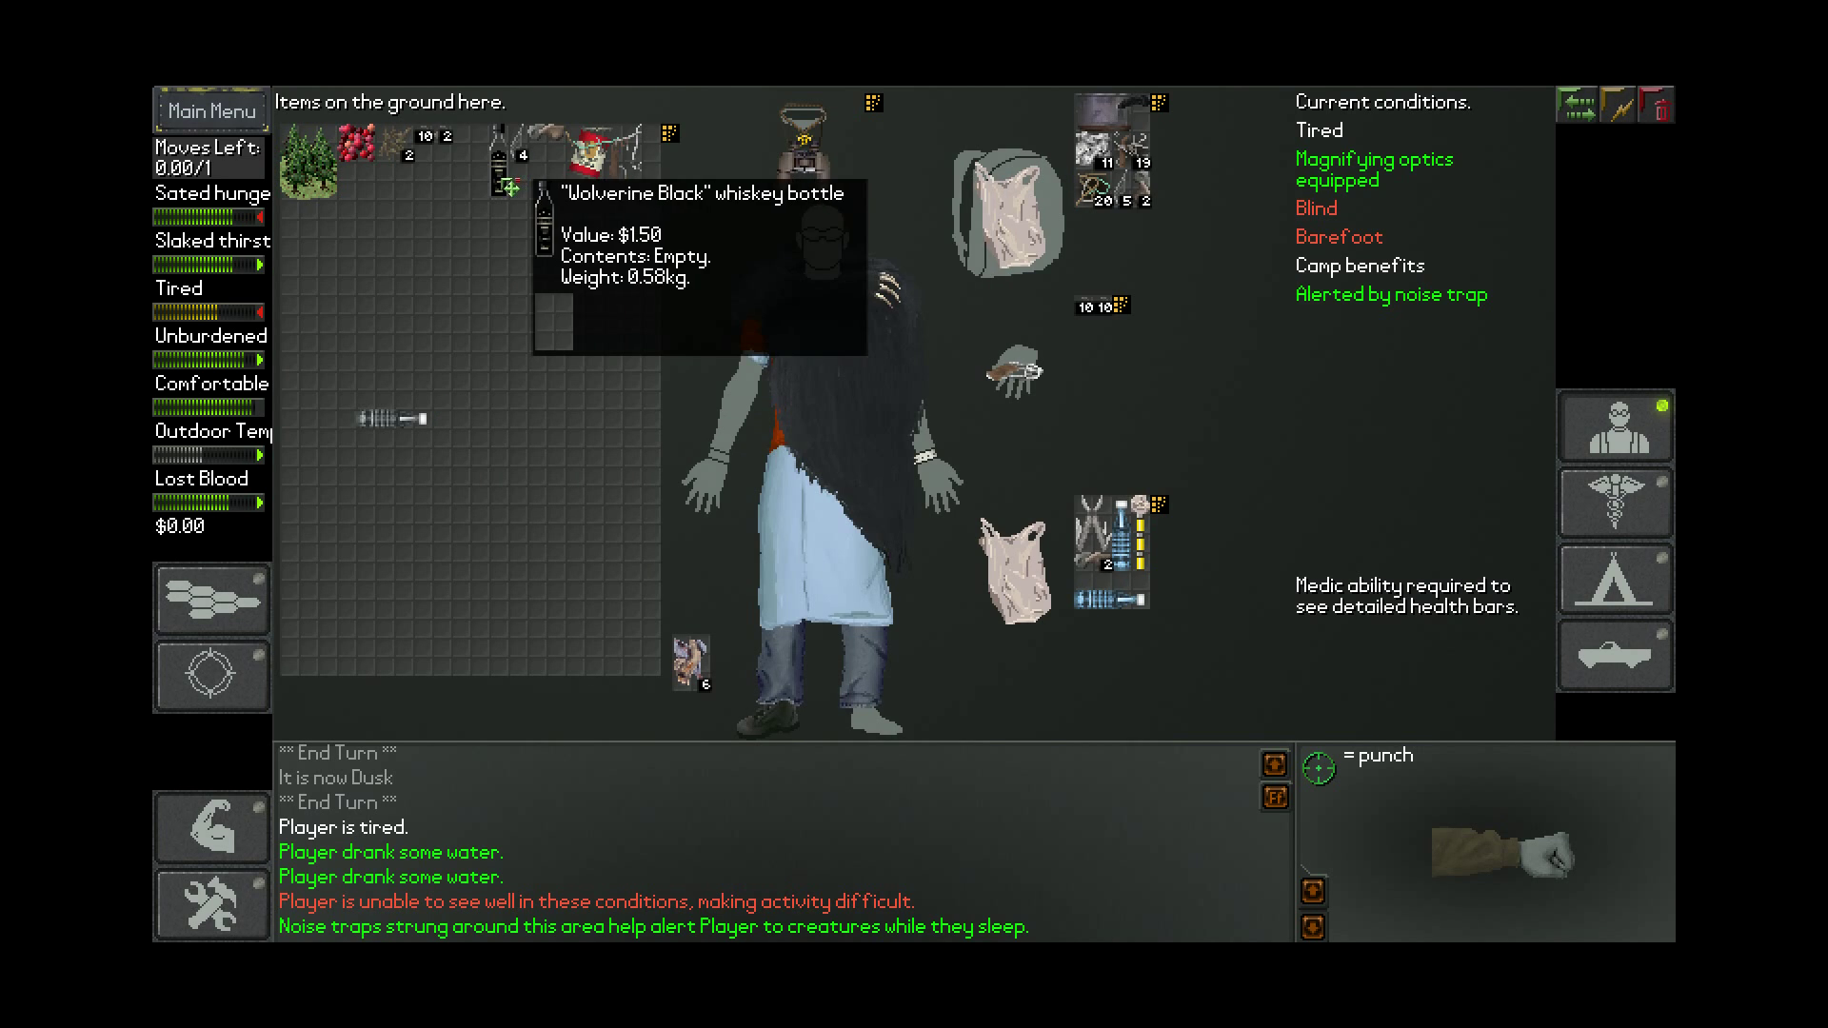
{"action": "left_click_drag", "start_coordinate": [509, 186], "coordinate": [1114, 575]}
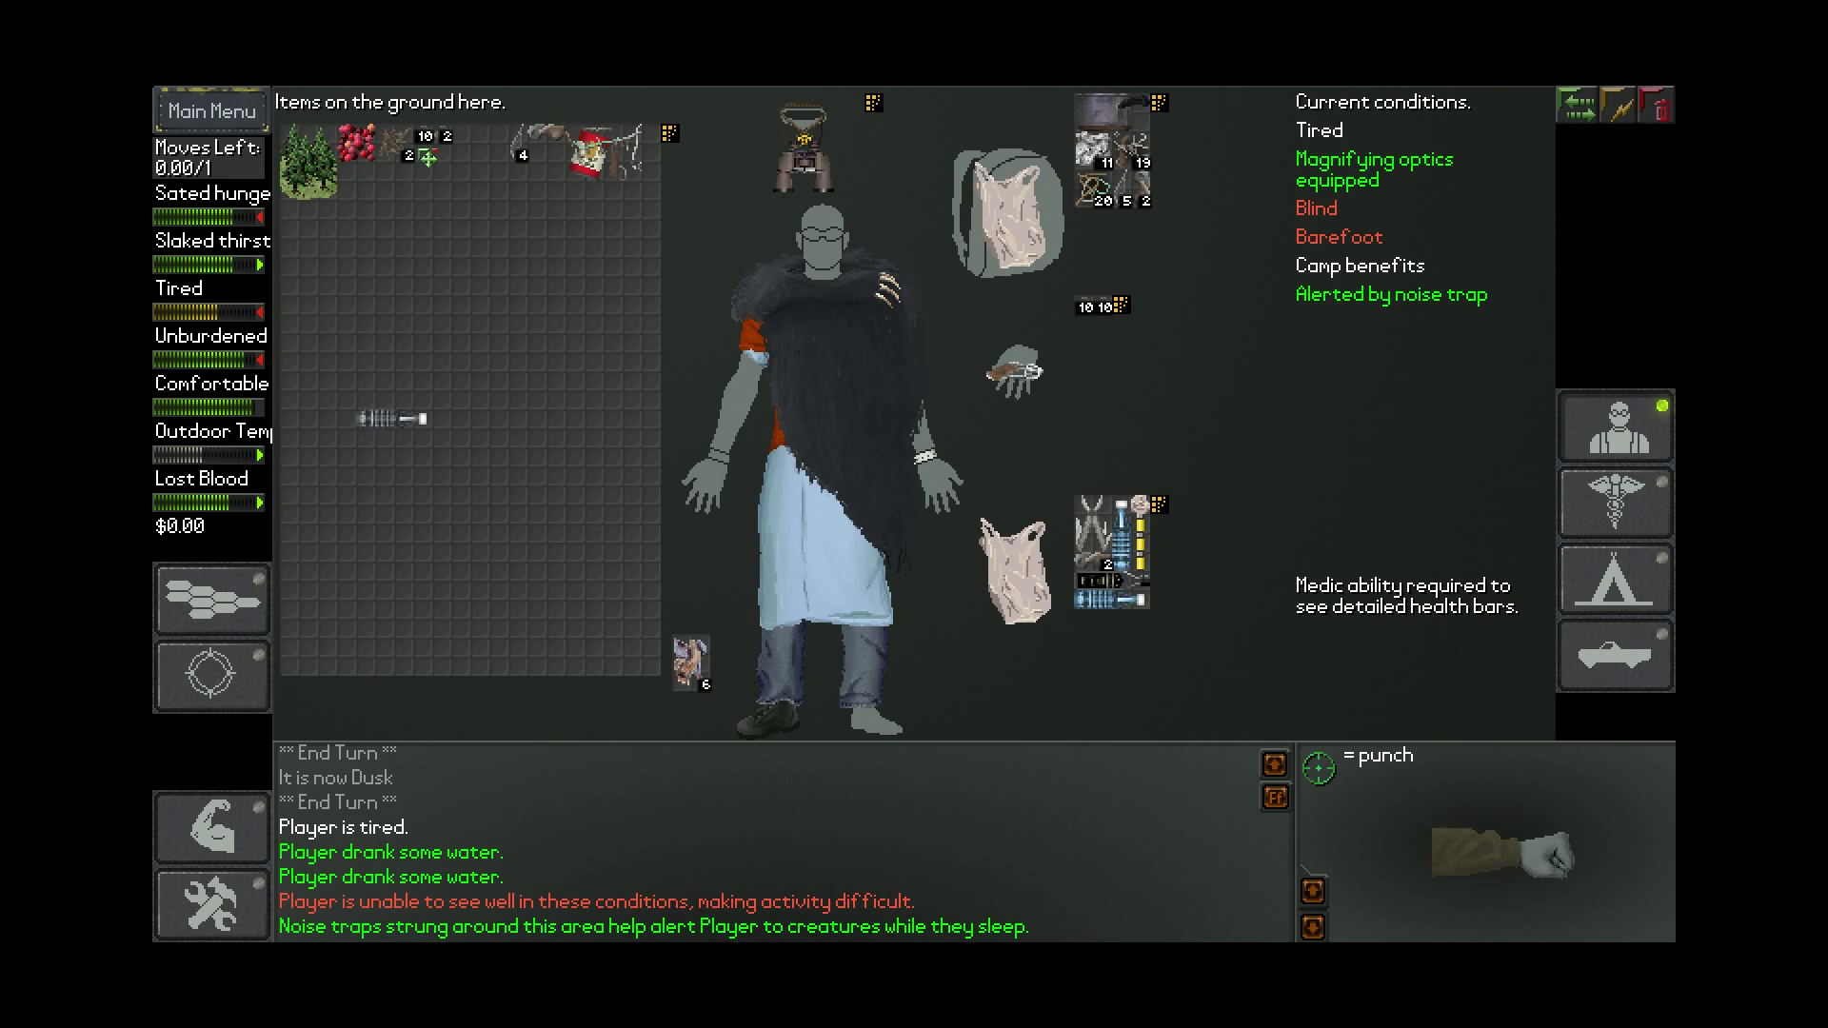
Gather wood from the forest trees, then return to the hex map
{"action": "right_click", "coordinate": [307, 162]}
{"action": "left_click", "coordinate": [322, 220]}
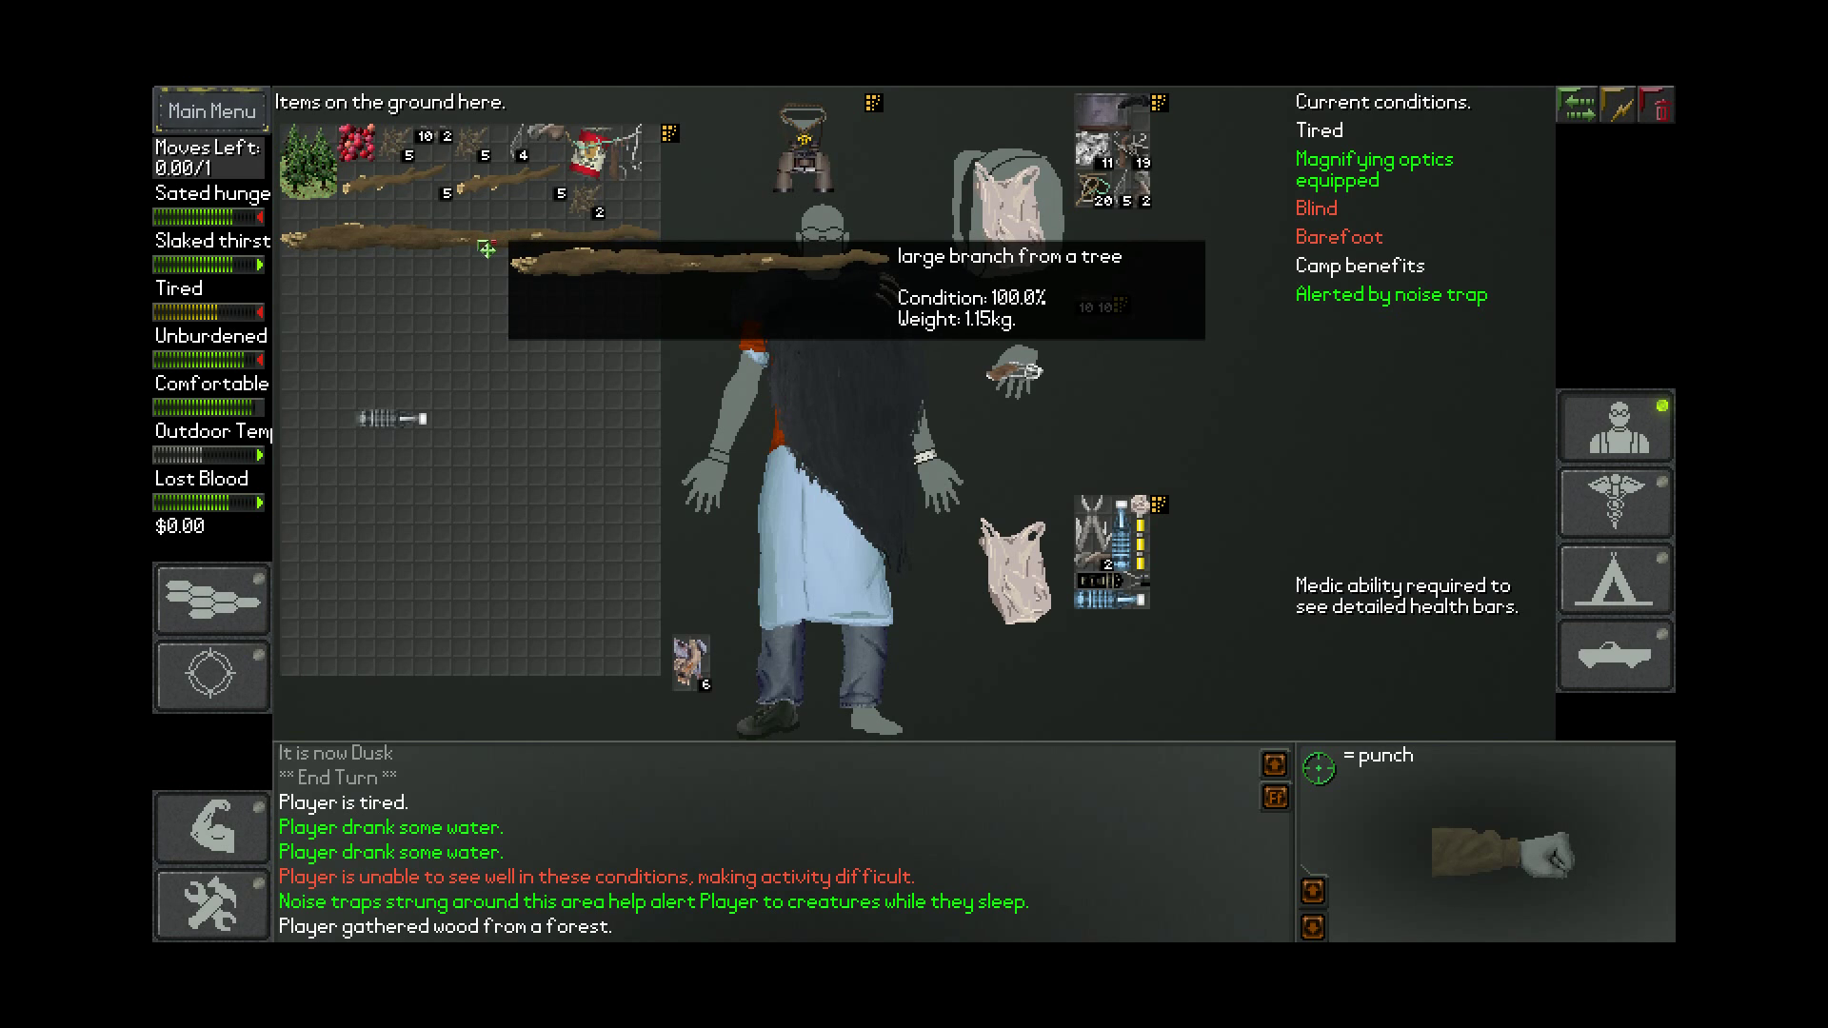
{"action": "key", "text": "c"}
{"action": "key", "text": "i"}
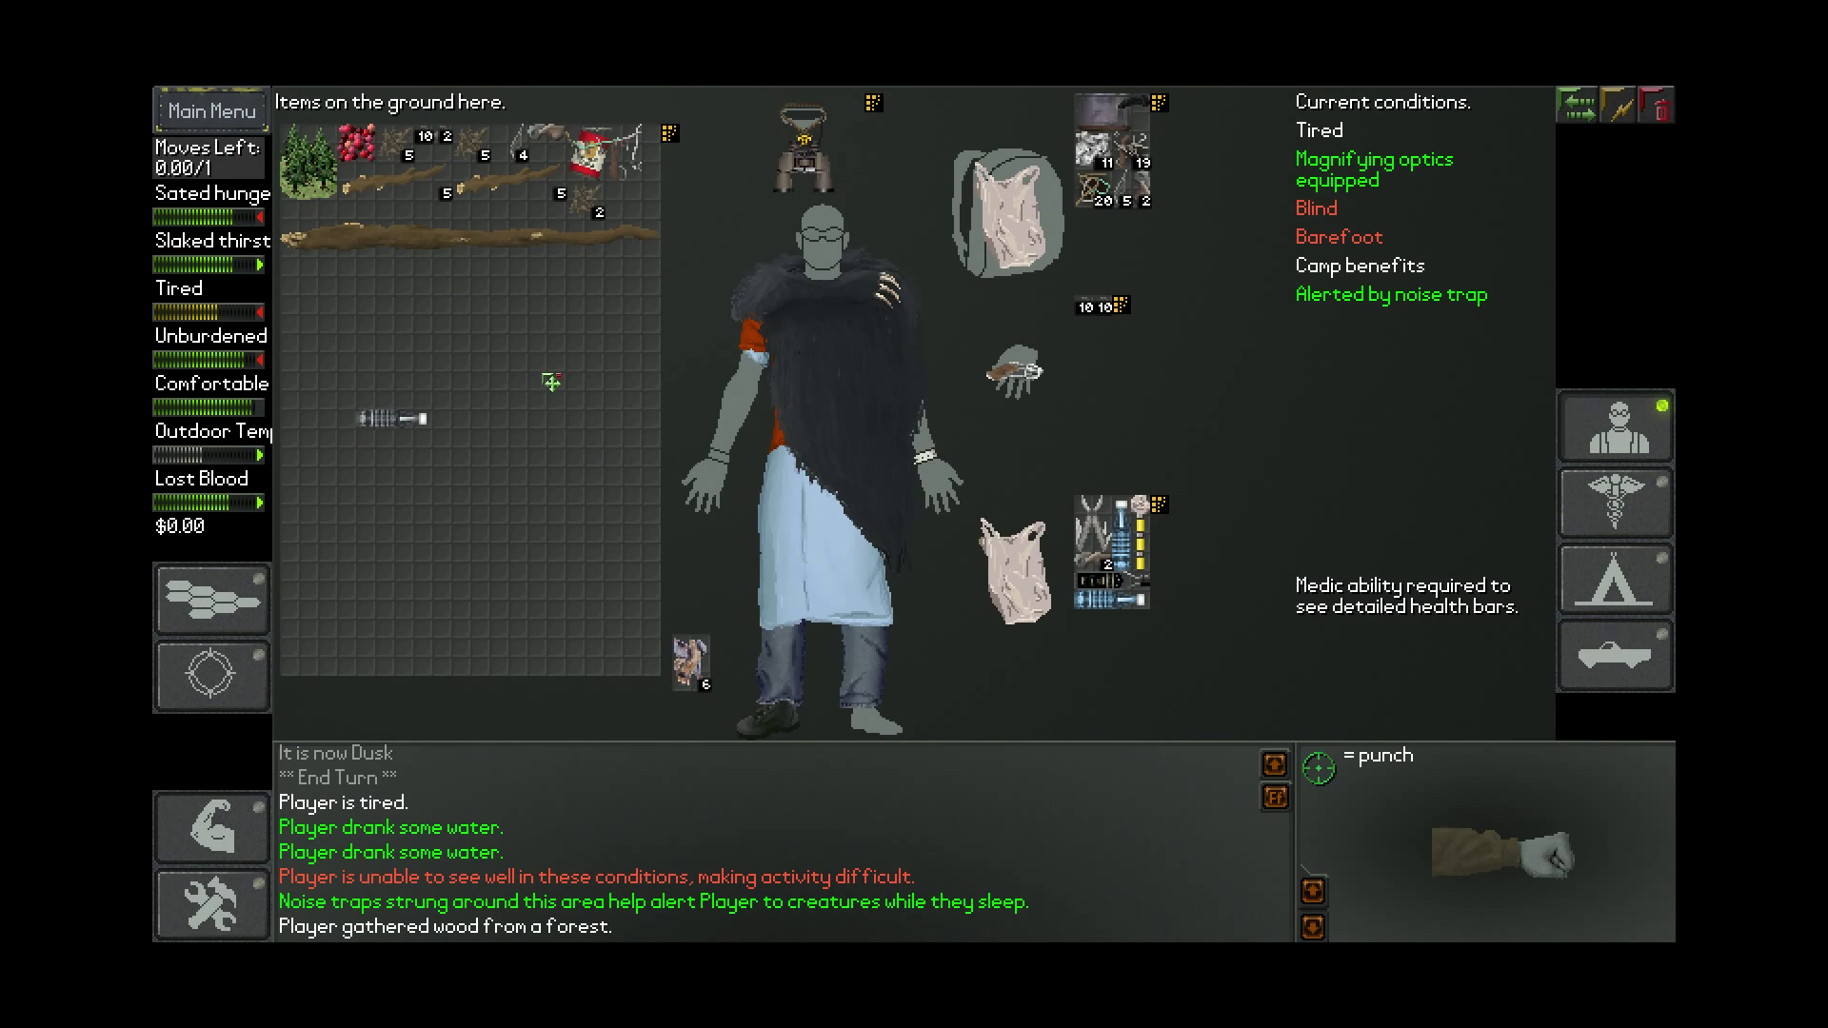
{"action": "key", "text": "i"}
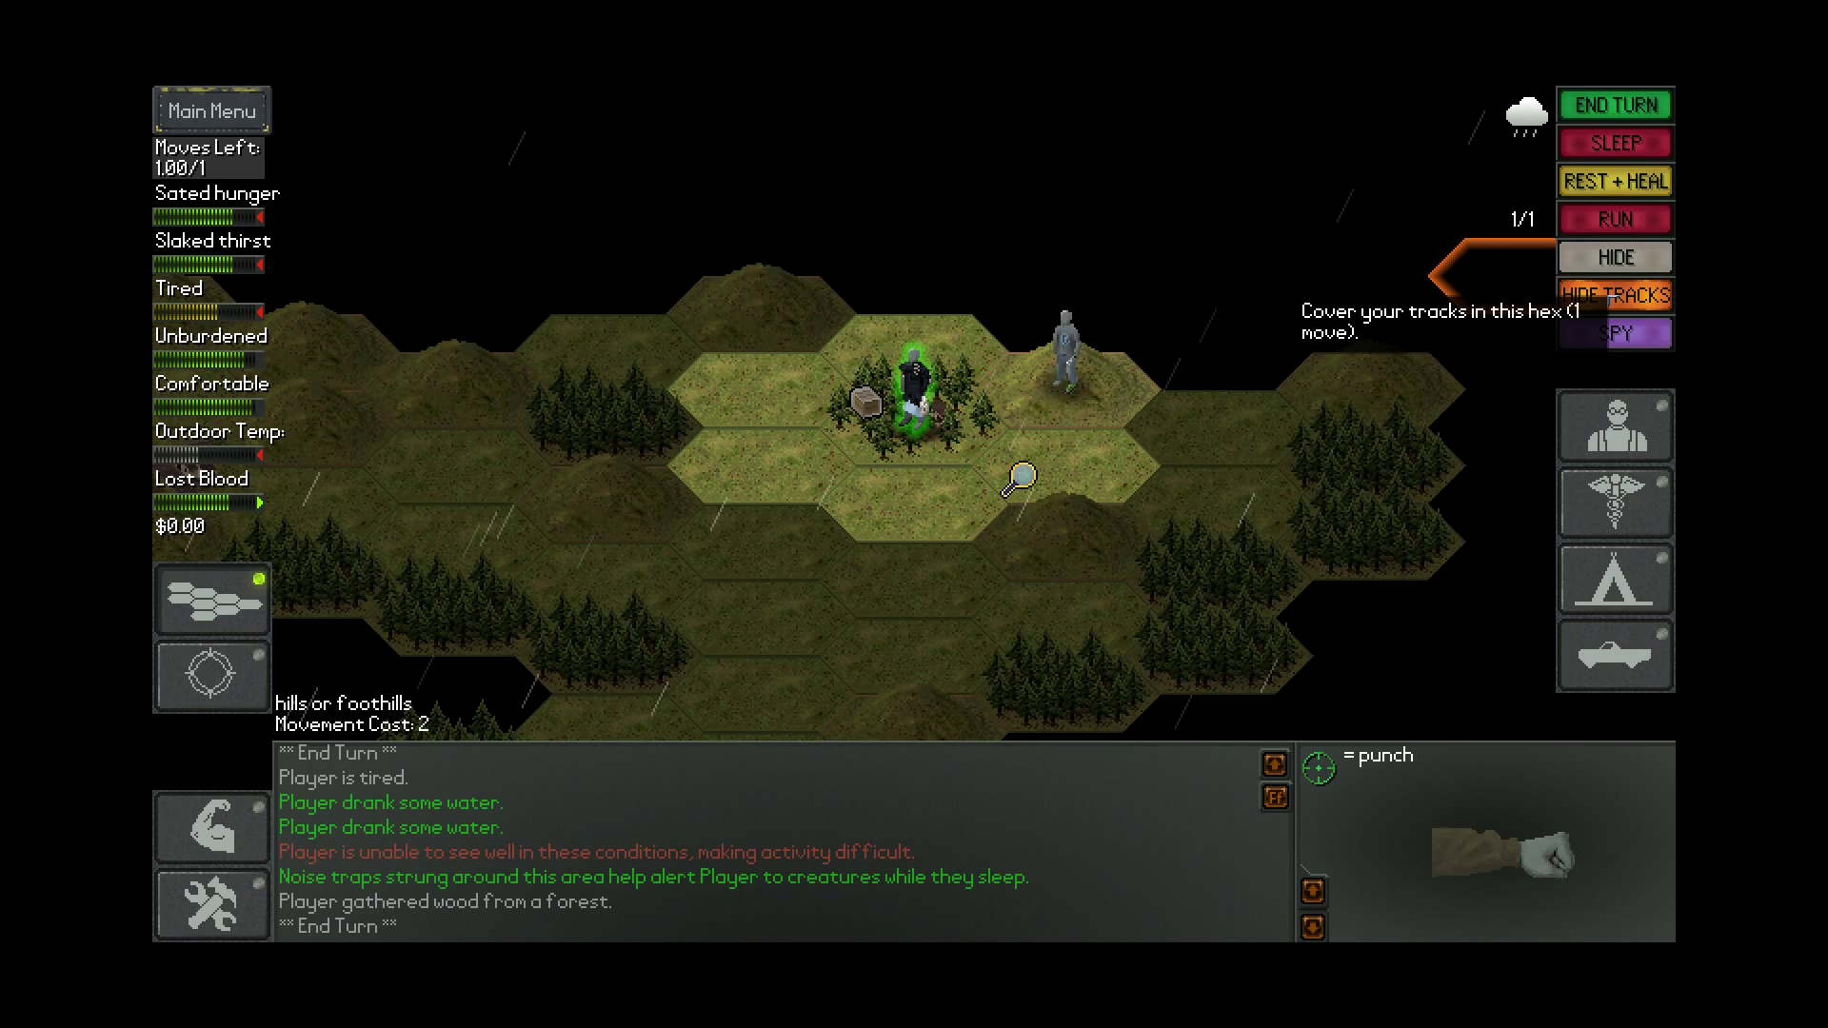
Hide the survivor's tracks and end the turn, triggering the Stranger encounter
{"action": "left_click", "coordinate": [1612, 301]}
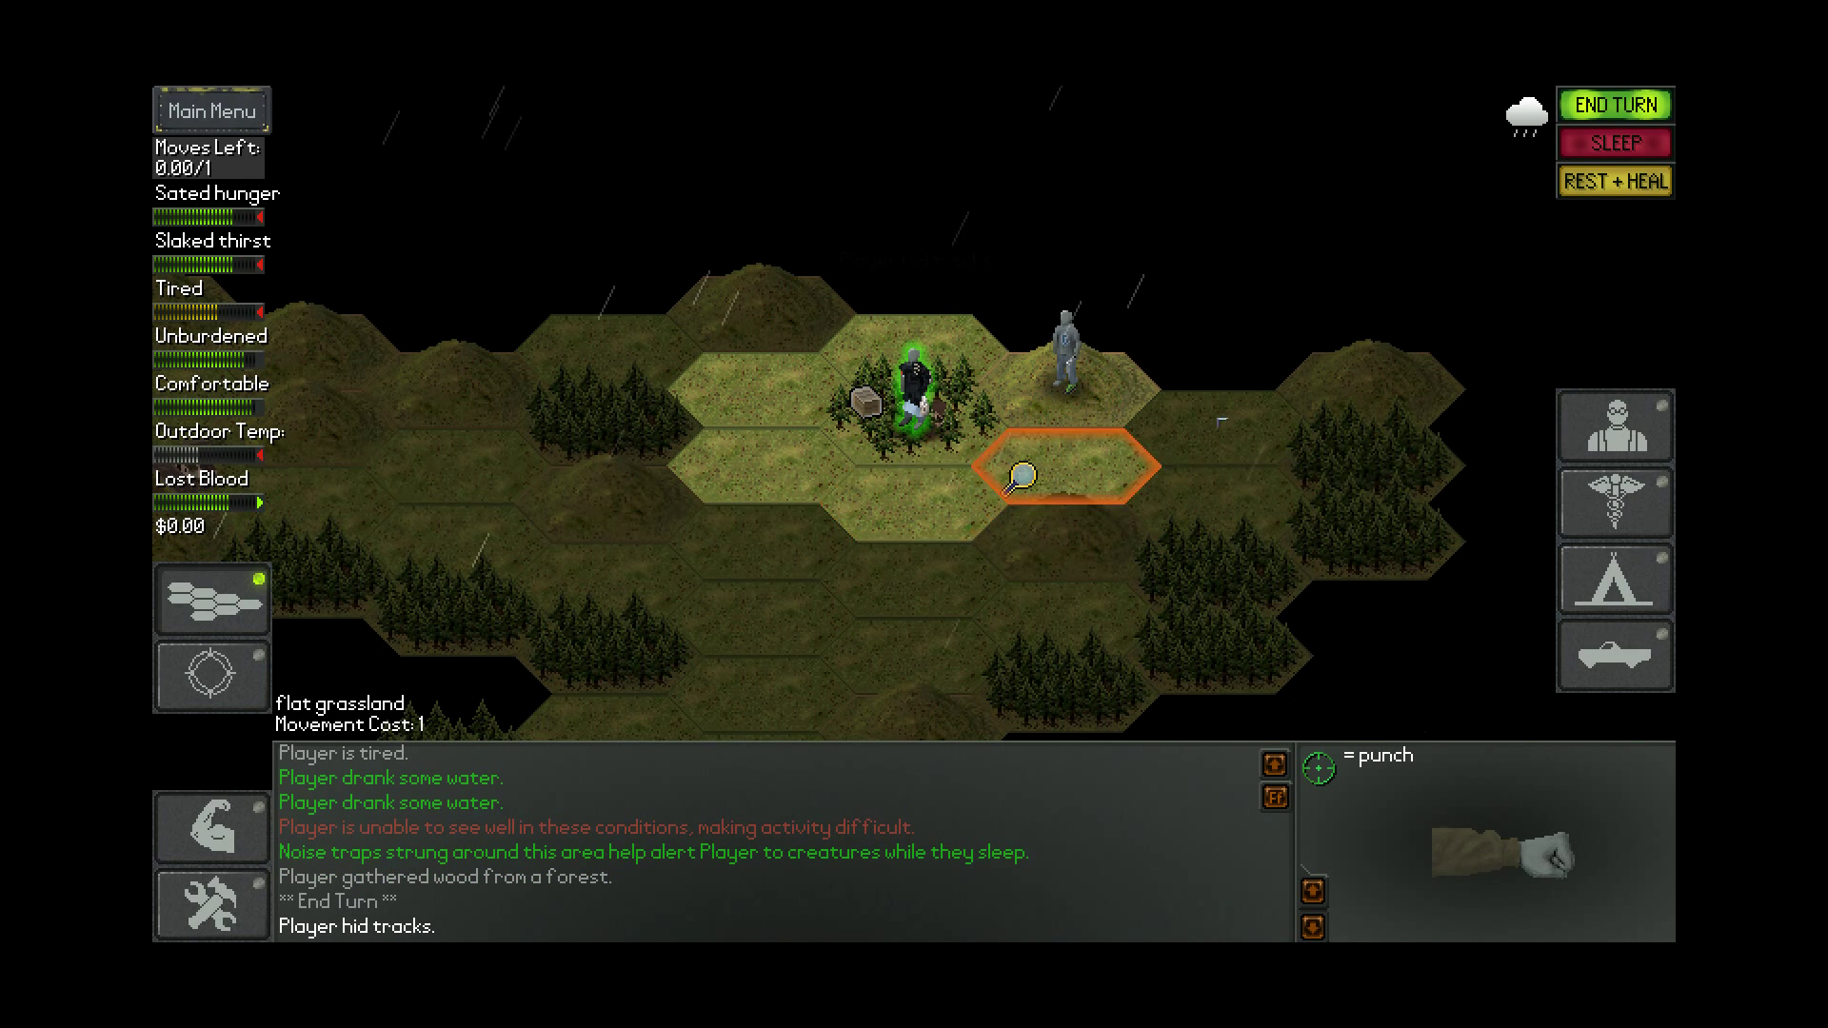
{"action": "key", "text": "Return"}
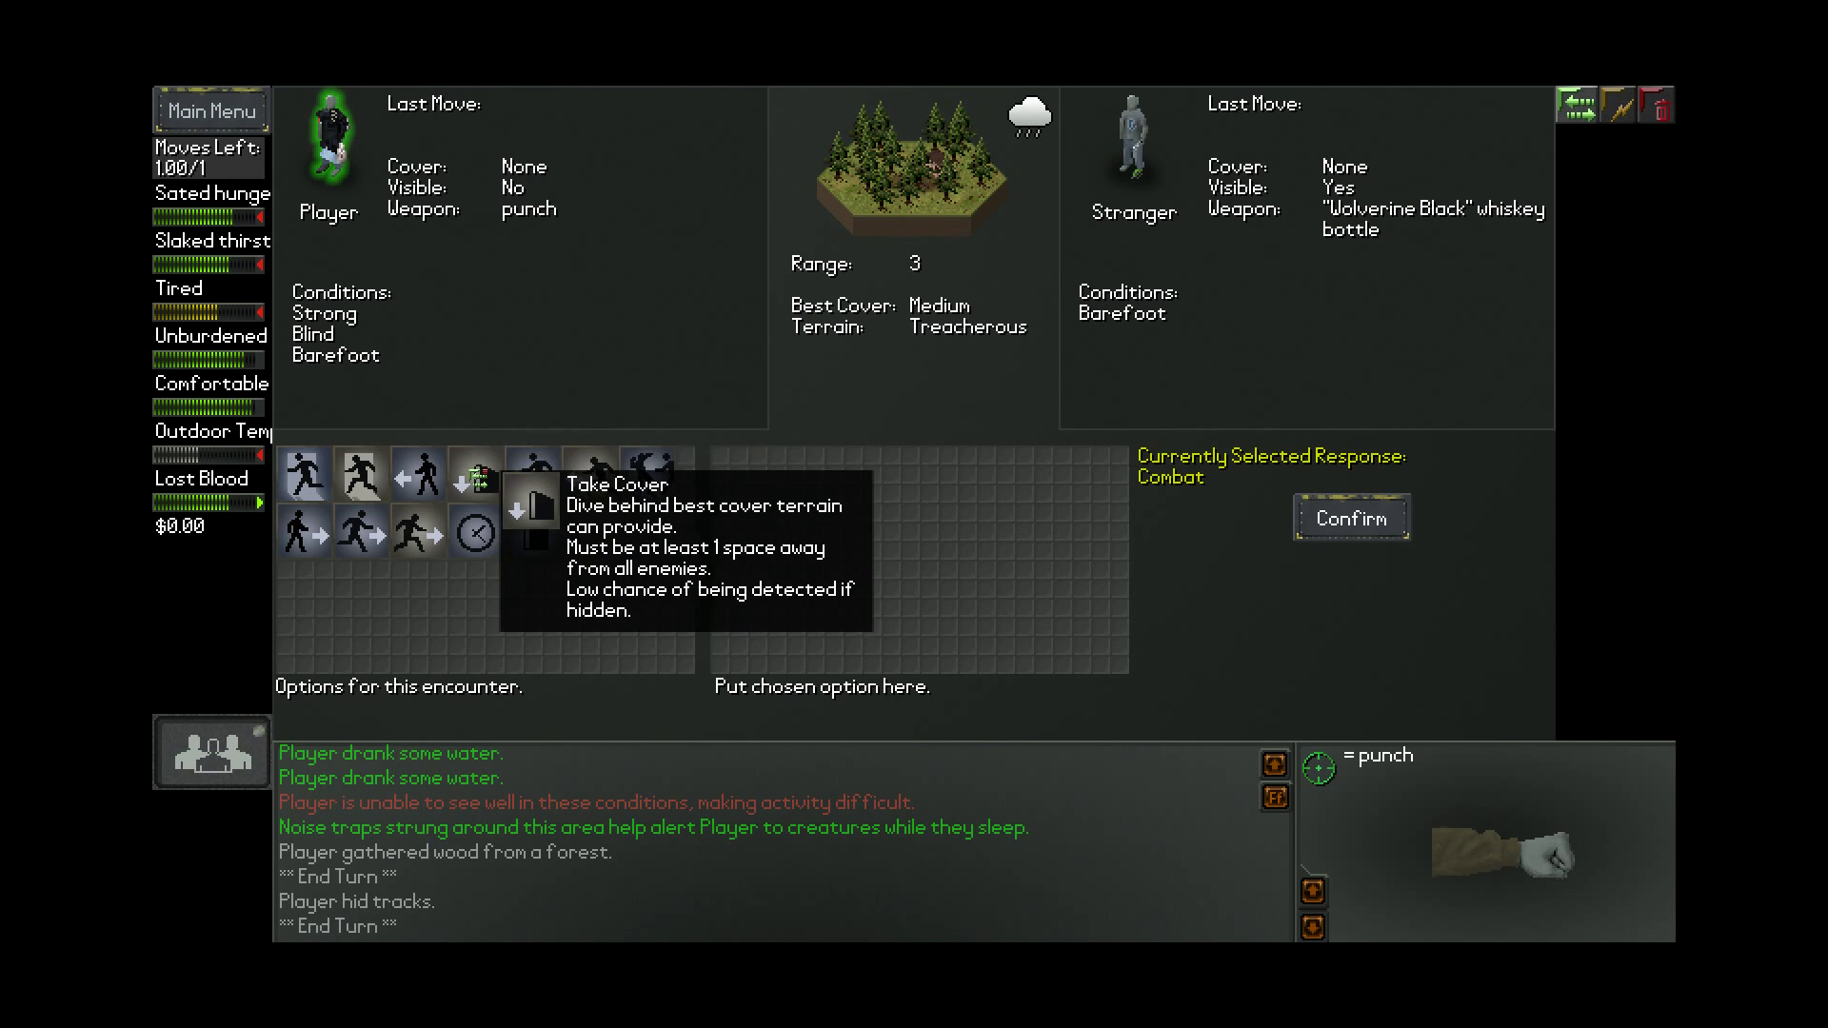
Fall back under cover from the Stranger for two turns
{"action": "left_click_drag", "start_coordinate": [469, 464], "coordinate": [962, 596]}
{"action": "key", "text": "Return"}
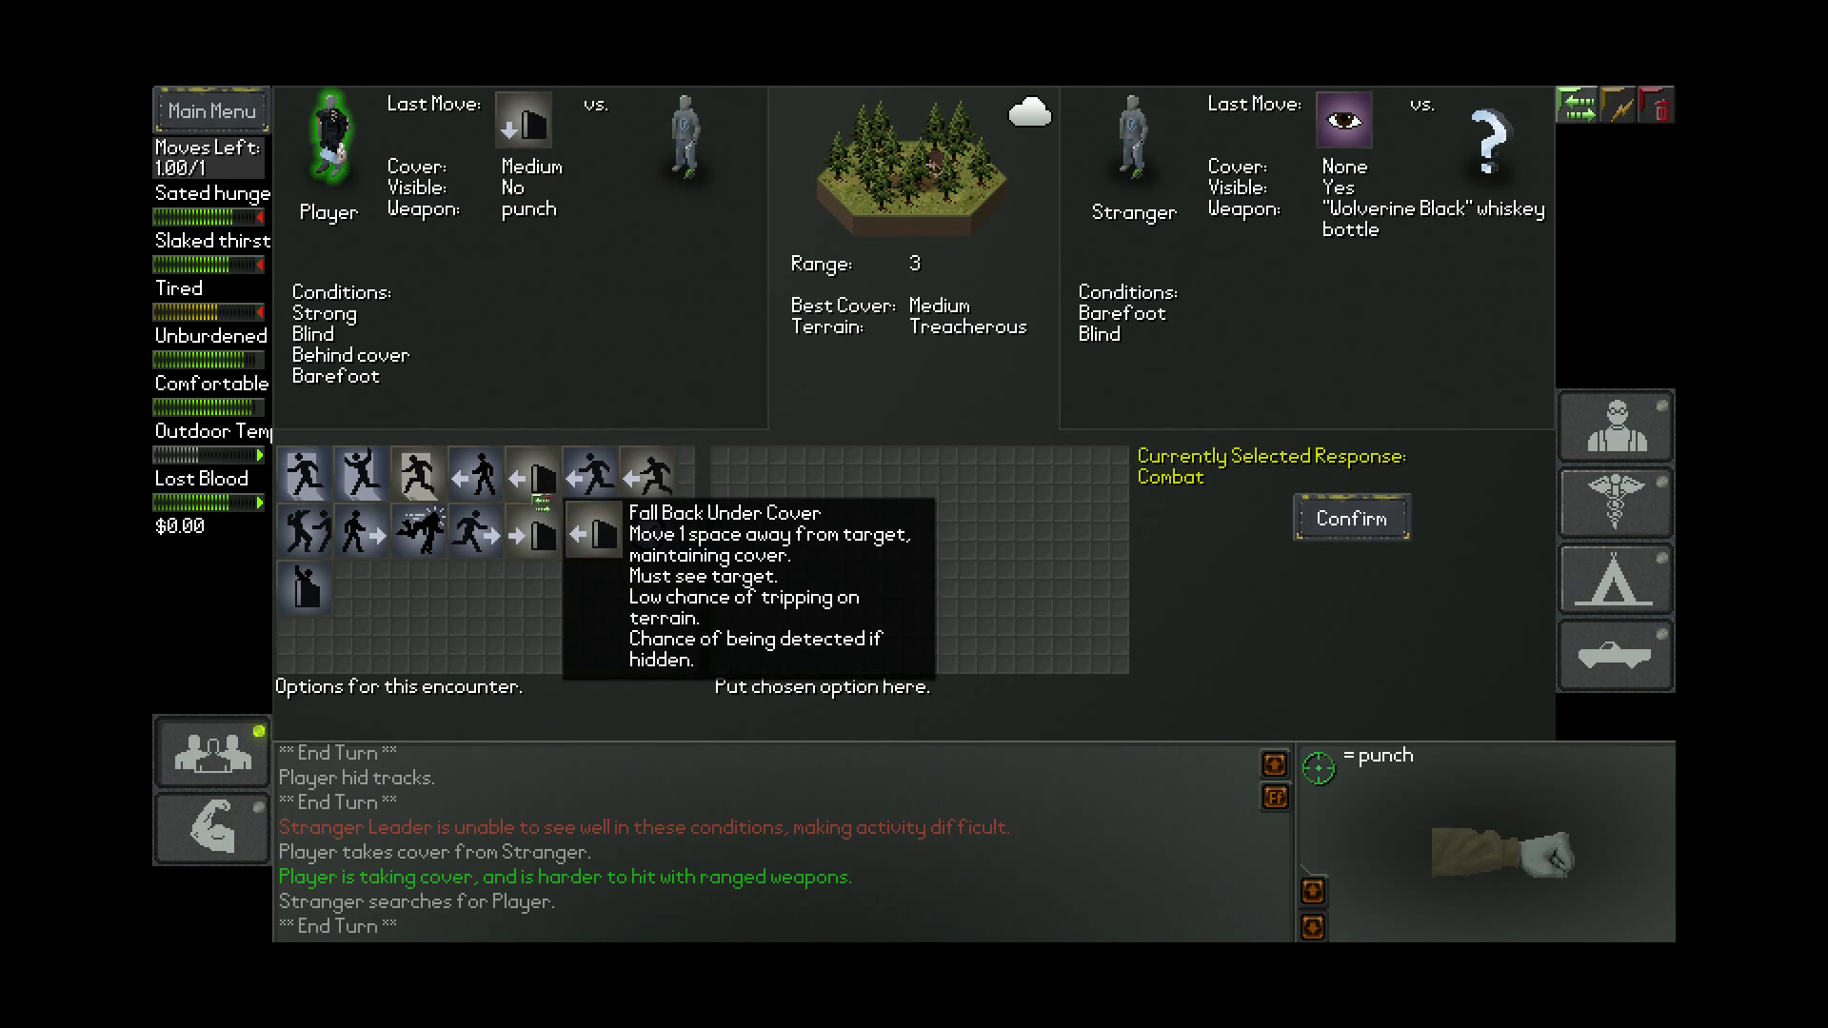
{"action": "left_click", "coordinate": [532, 471]}
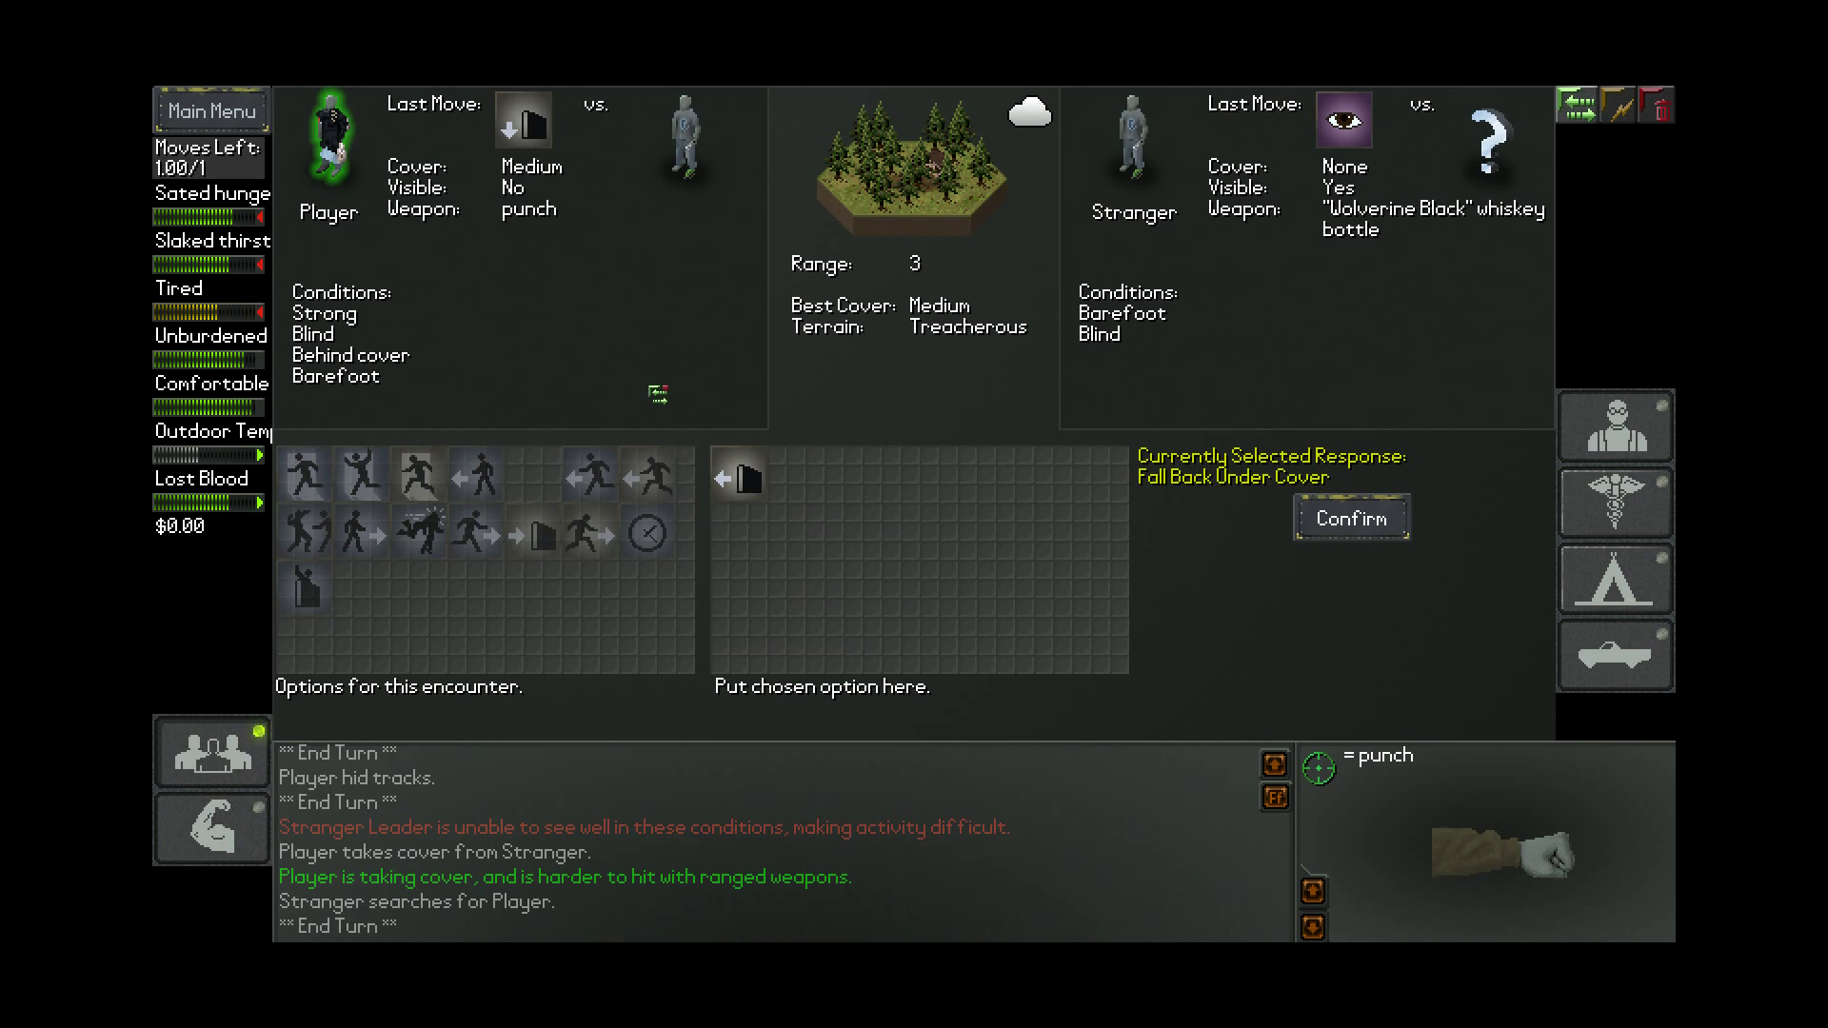
{"action": "key", "text": "Return"}
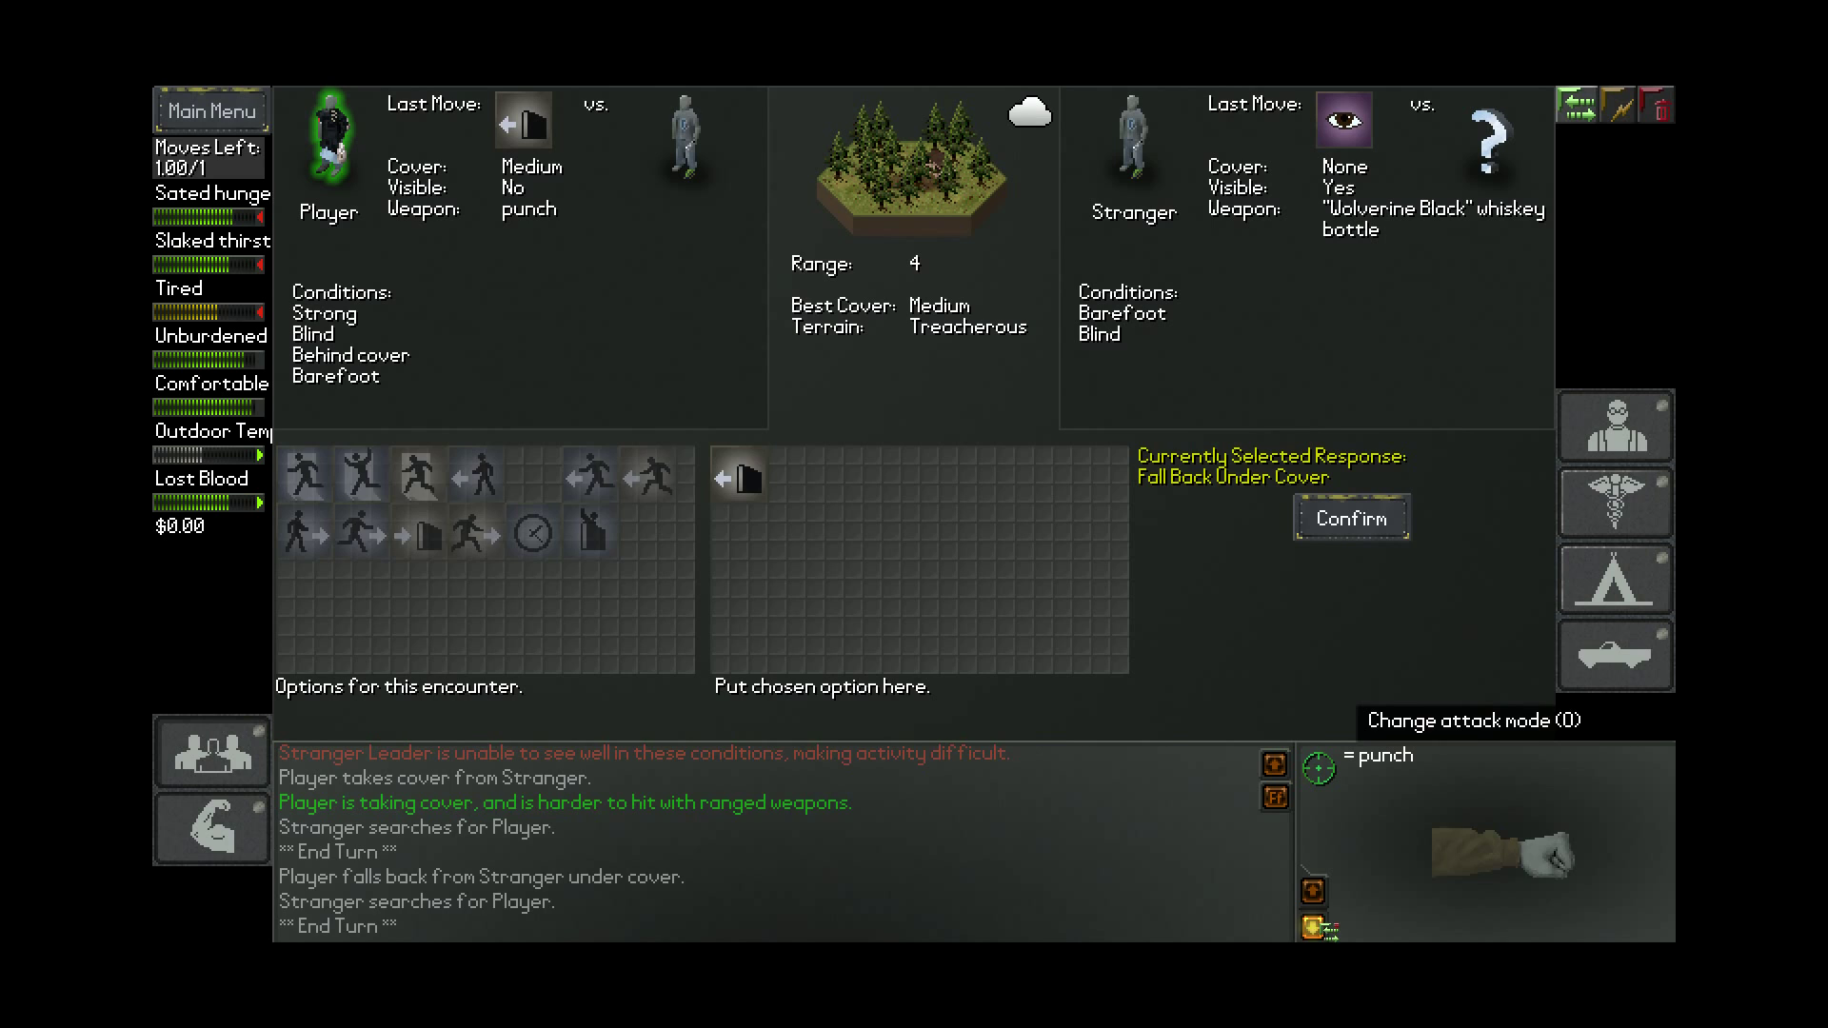
Switch to slung pebbles and keep falling back under cover until the Stranger flees
{"action": "left_click", "coordinate": [1312, 927]}
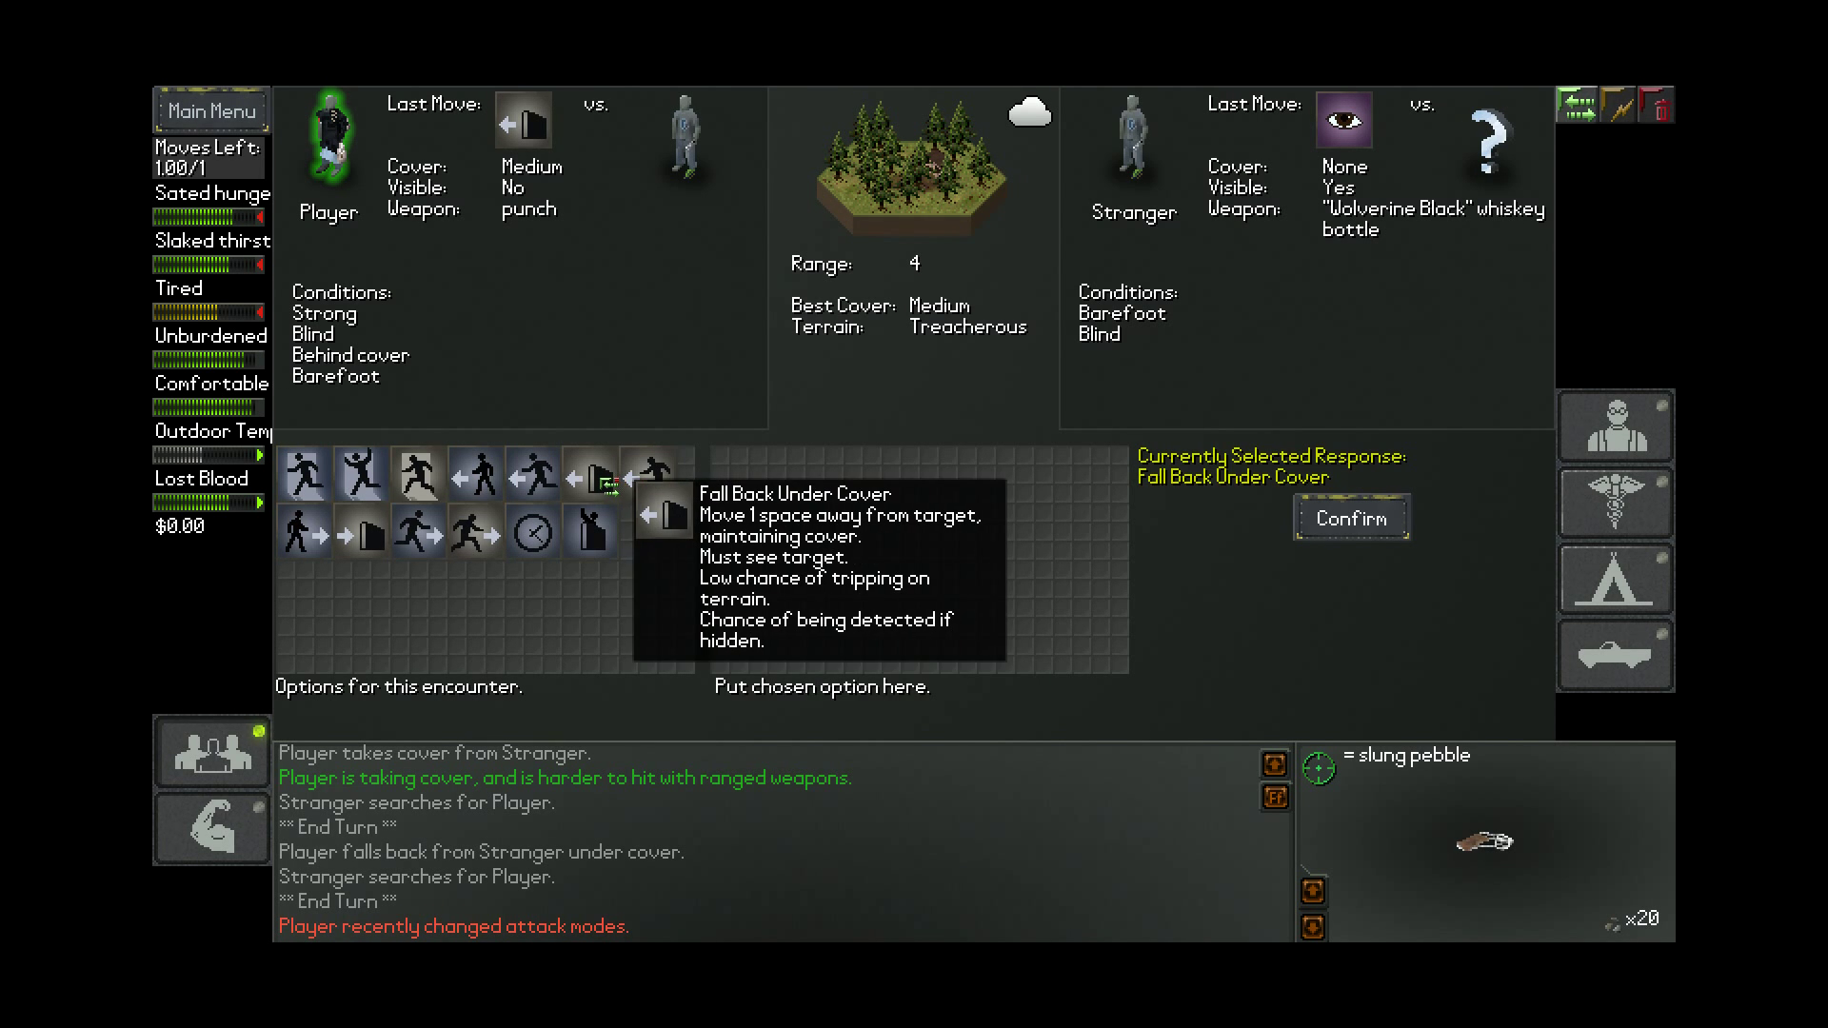
{"action": "left_click_drag", "start_coordinate": [589, 476], "coordinate": [739, 475]}
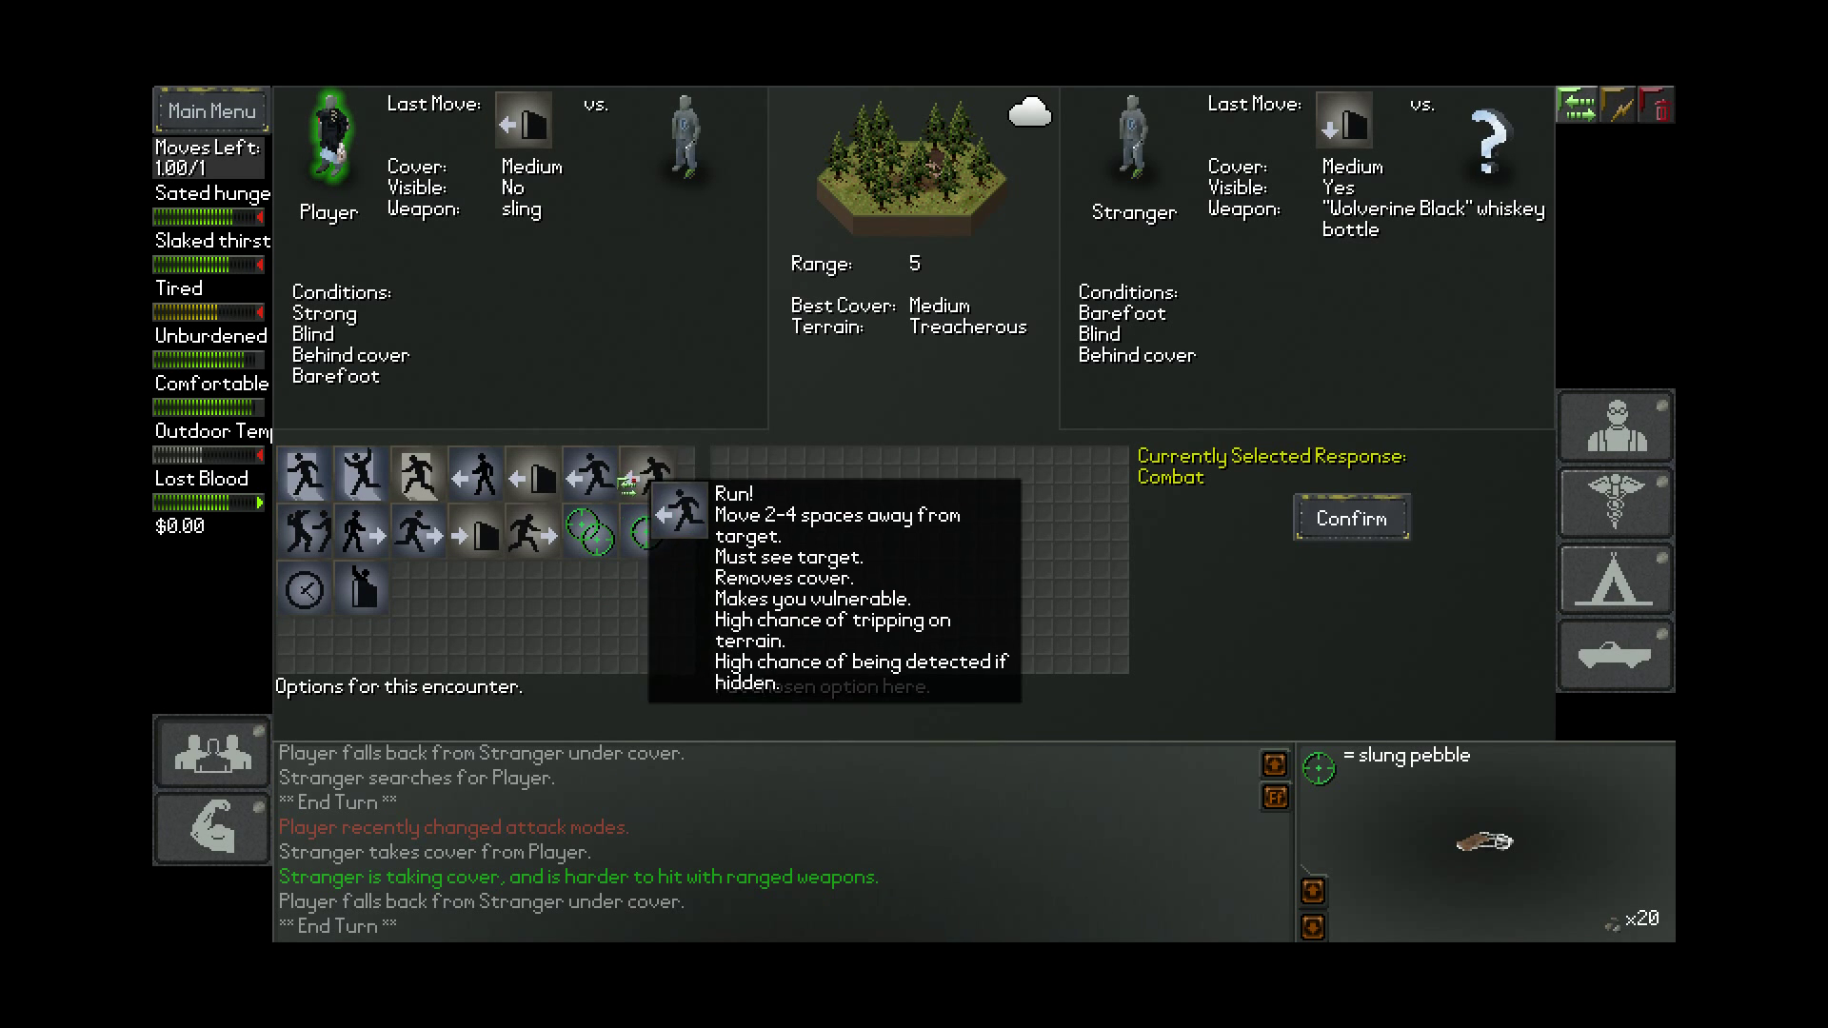
{"action": "left_click", "coordinate": [531, 479]}
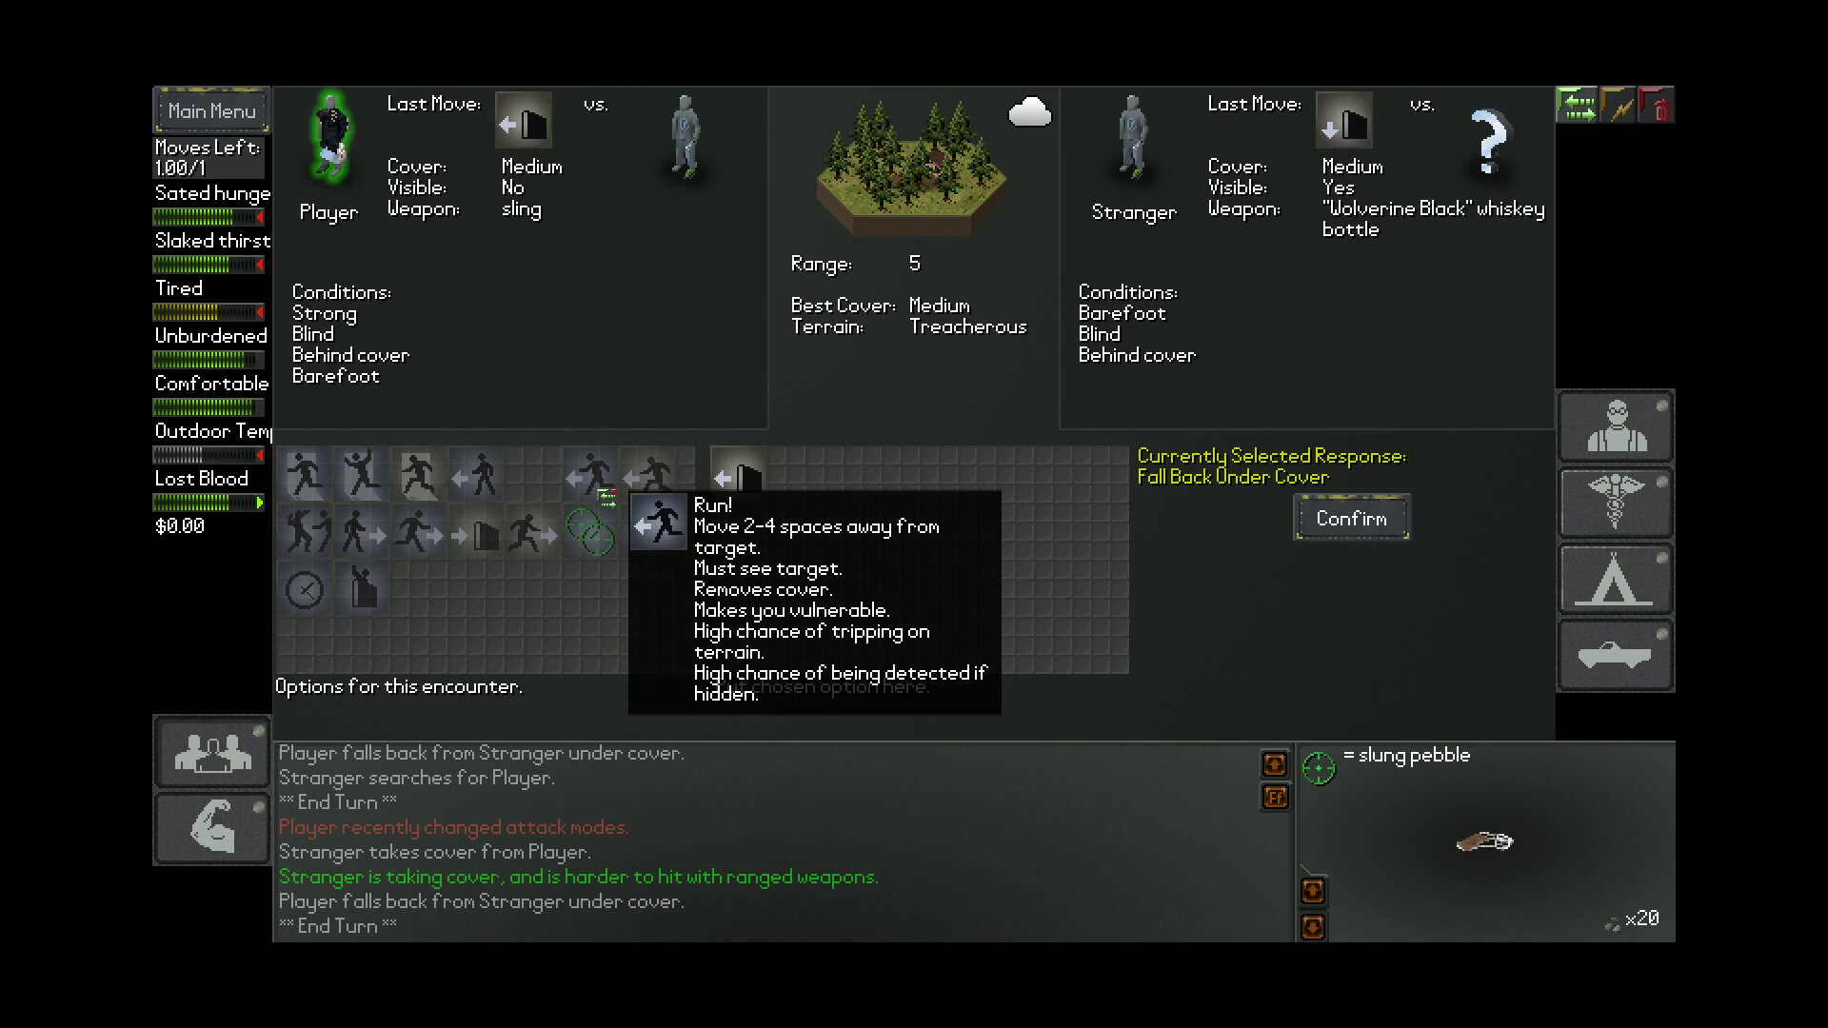
{"action": "key", "text": "Return"}
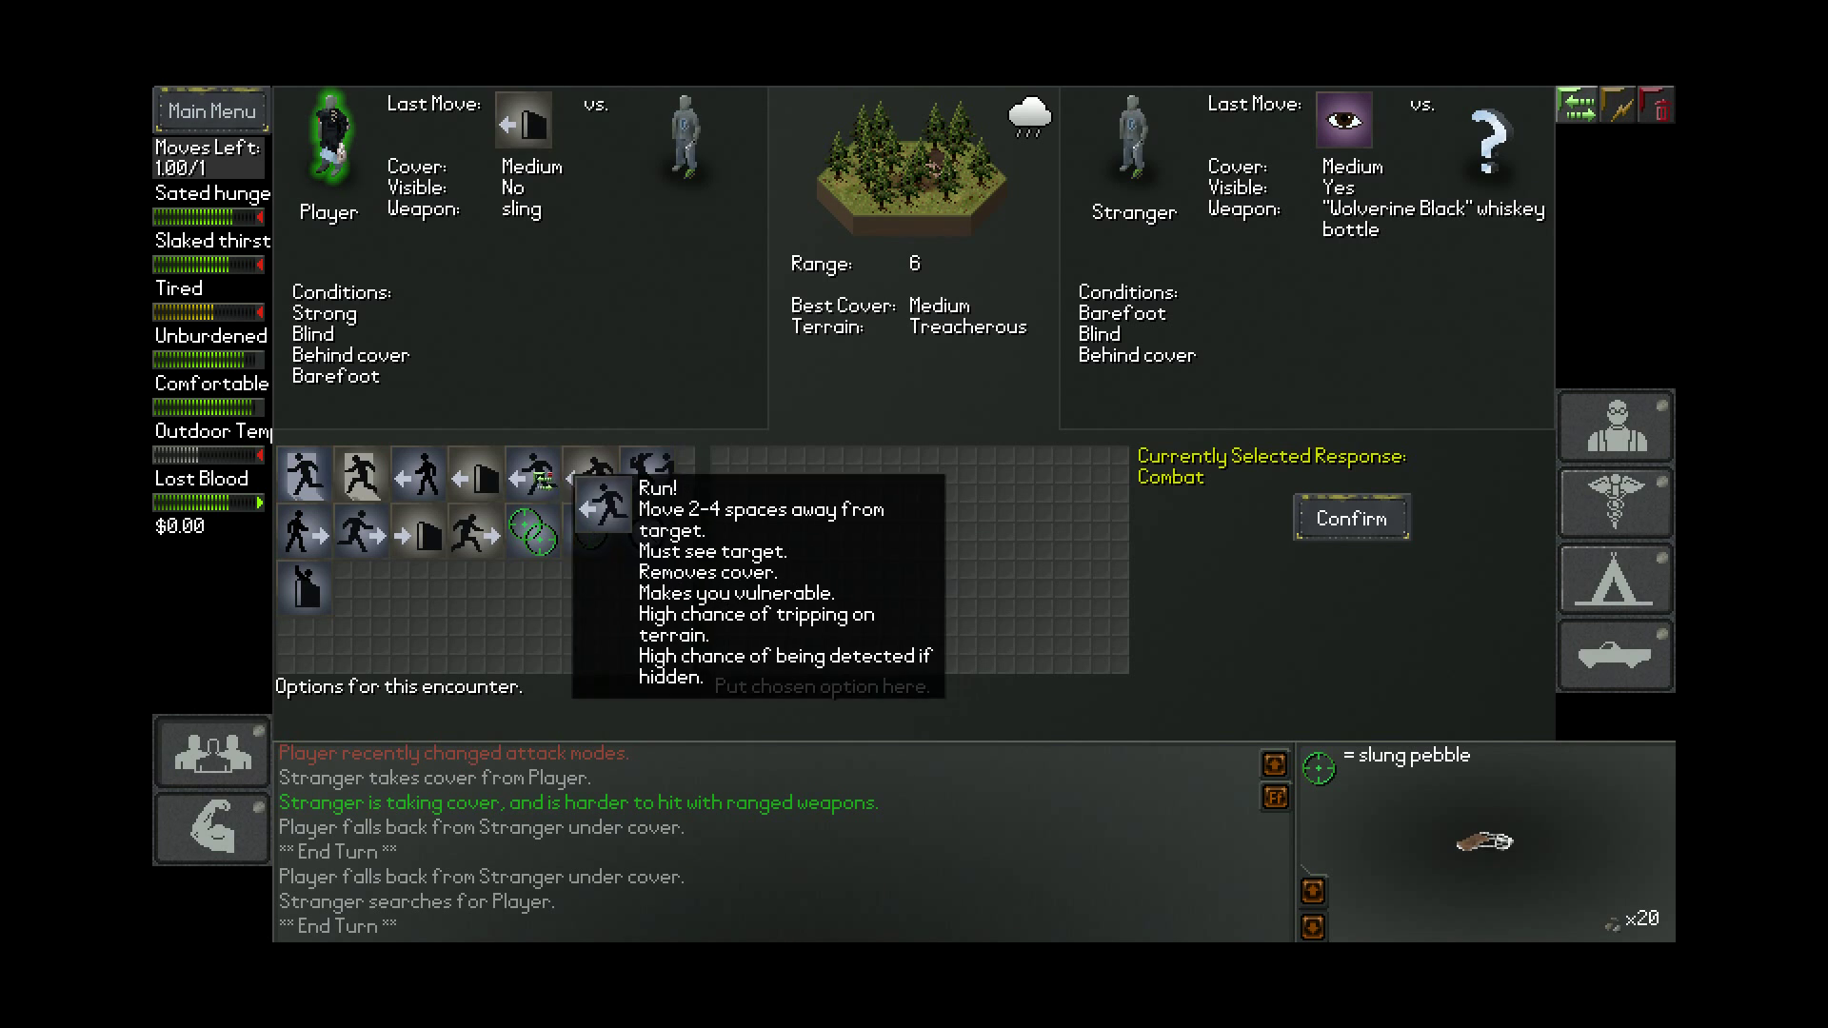
{"action": "left_click", "coordinate": [532, 479]}
{"action": "key", "text": "Return"}
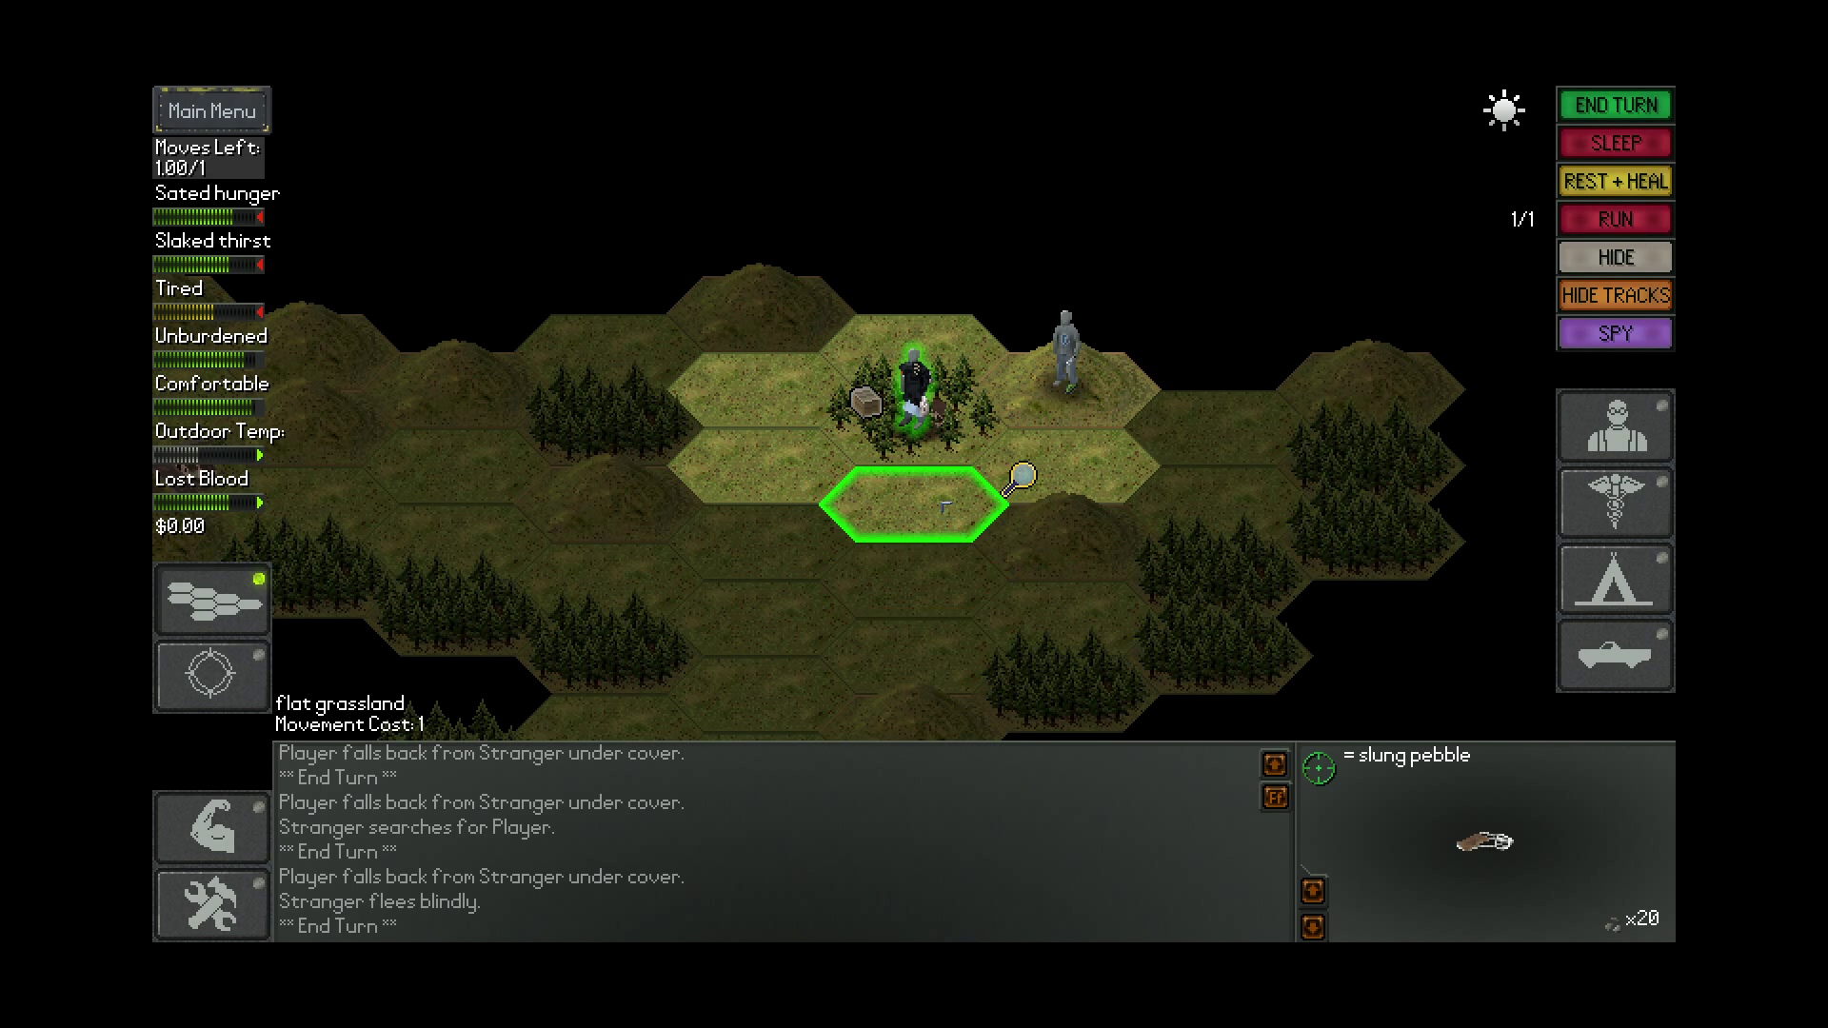
Craft a lit medium campfire from the large and medium branches, extra fuel and the lighter
{"action": "key", "text": "c"}
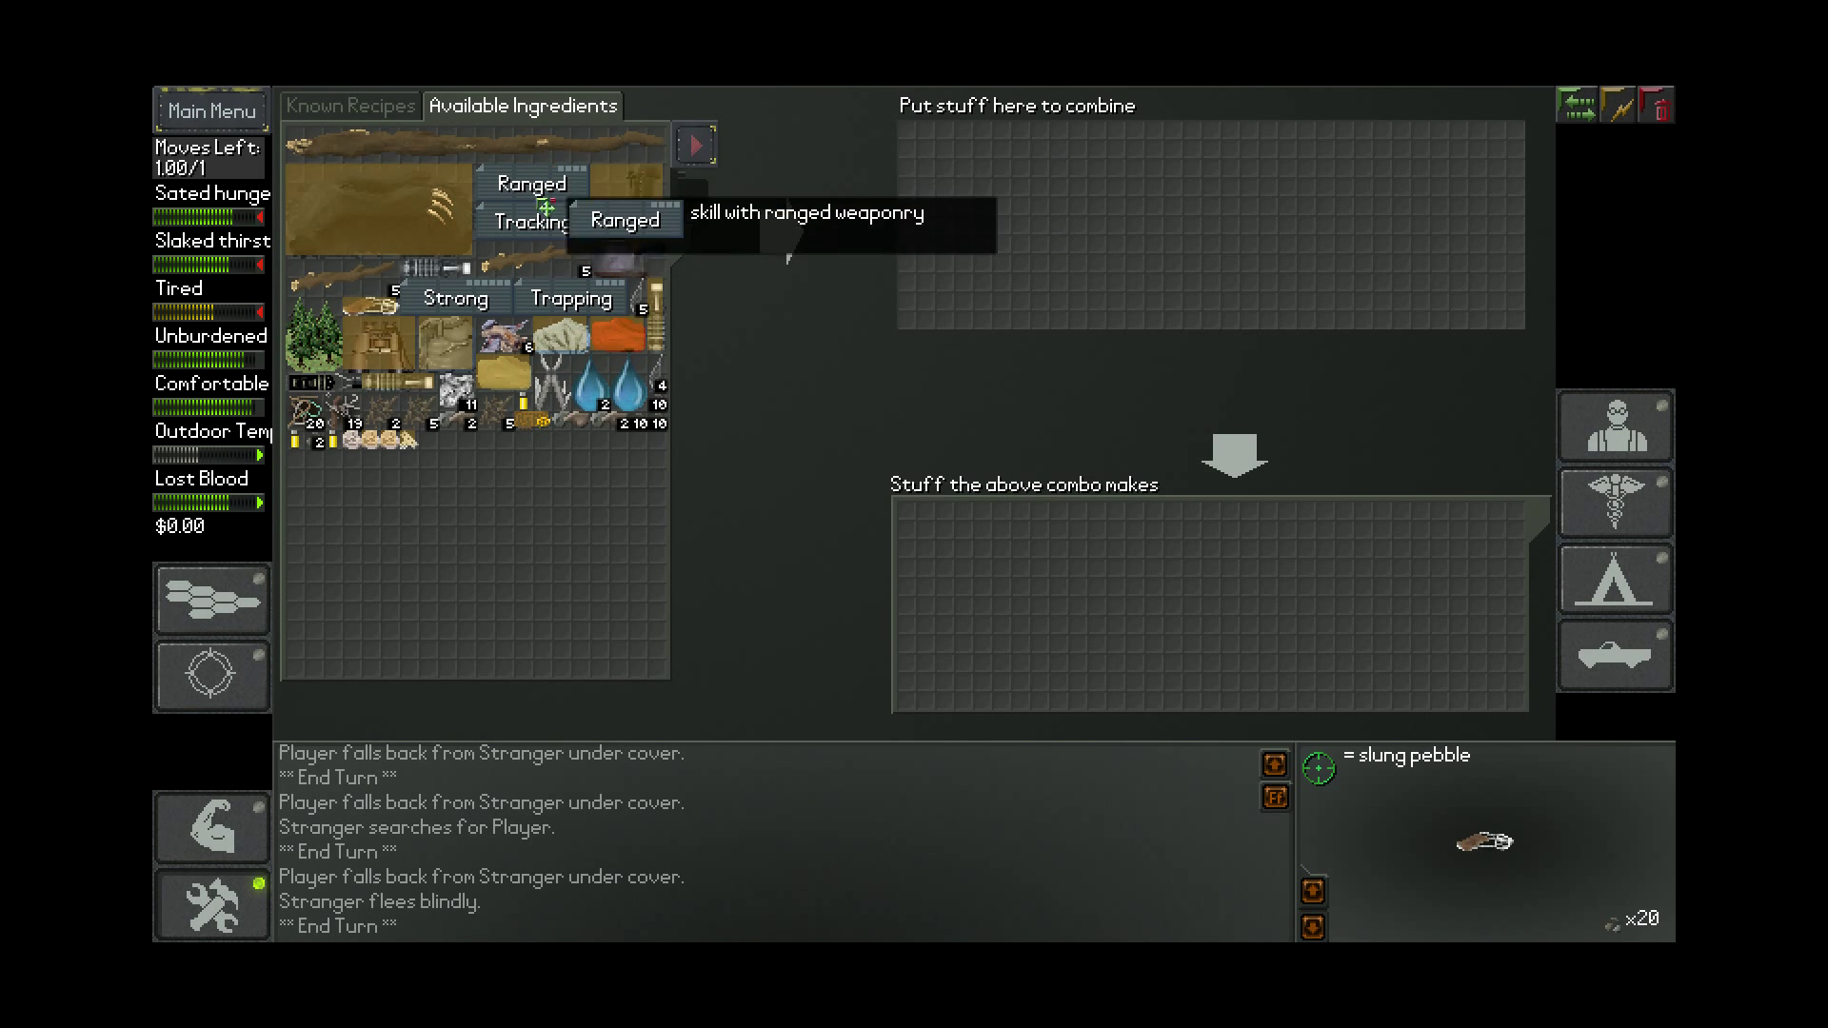
{"action": "left_click", "coordinate": [472, 150]}
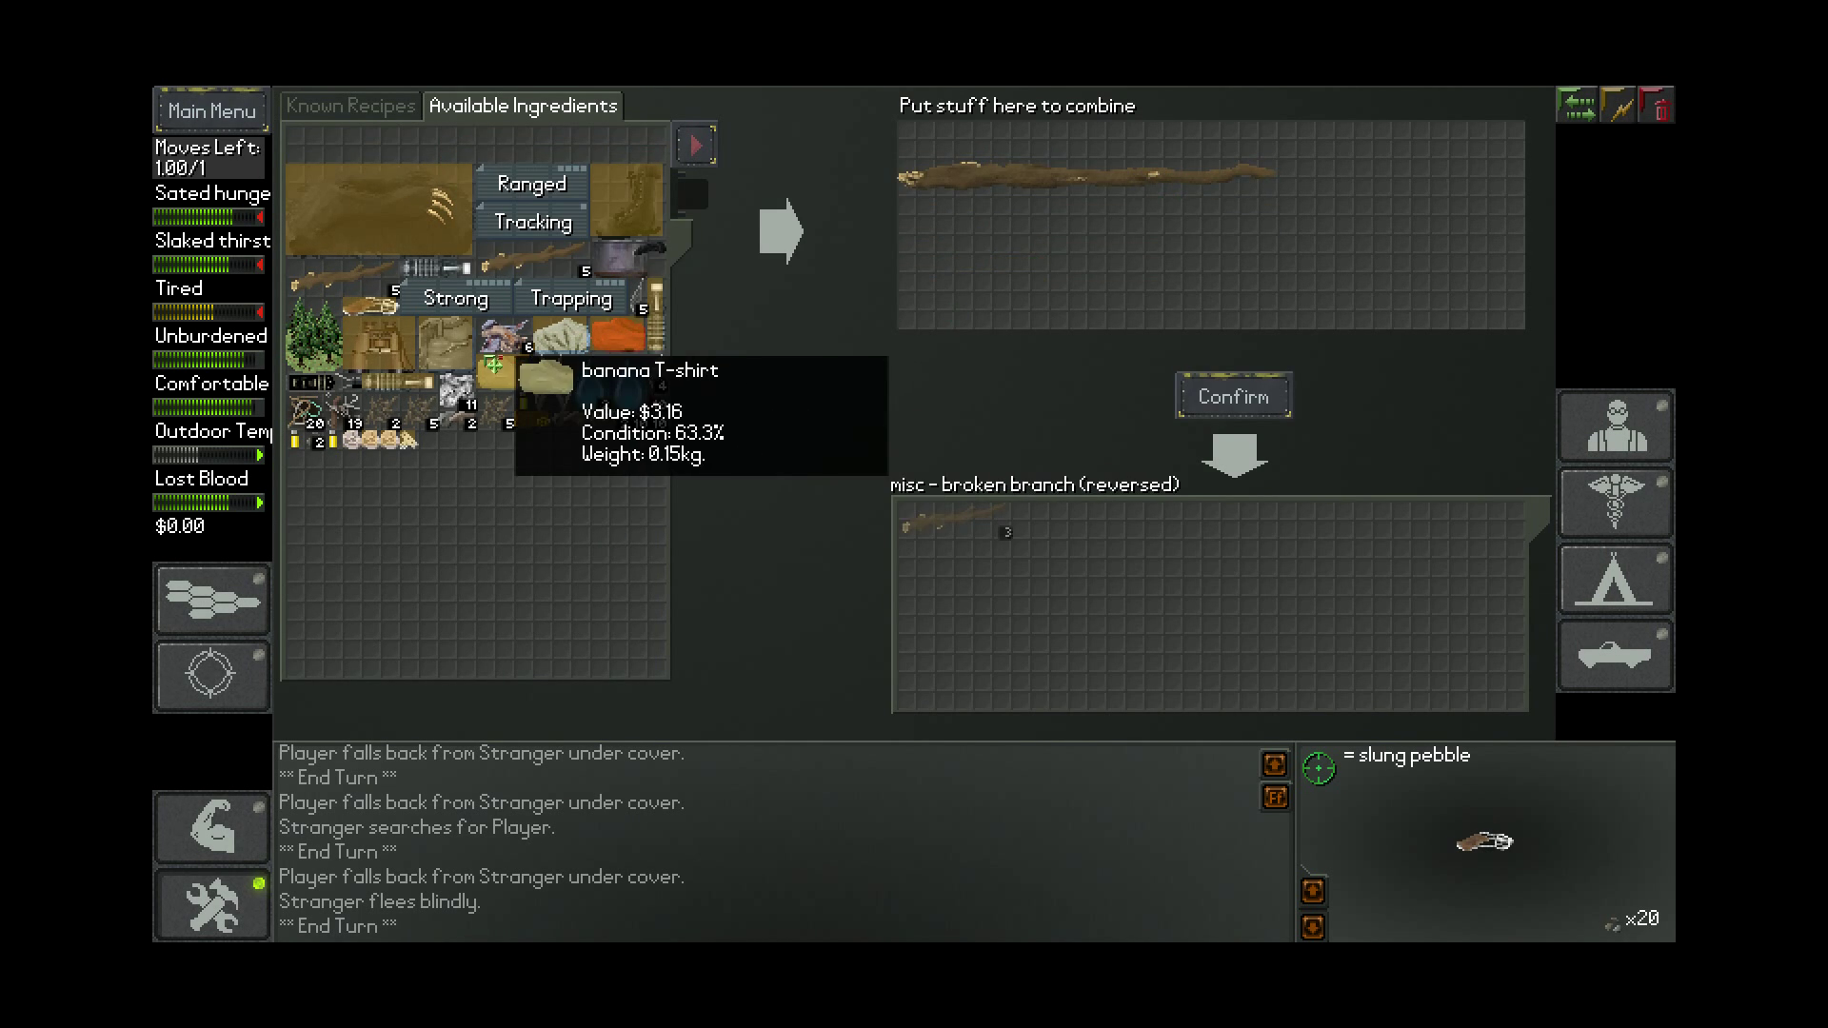
{"action": "left_click", "coordinate": [546, 264]}
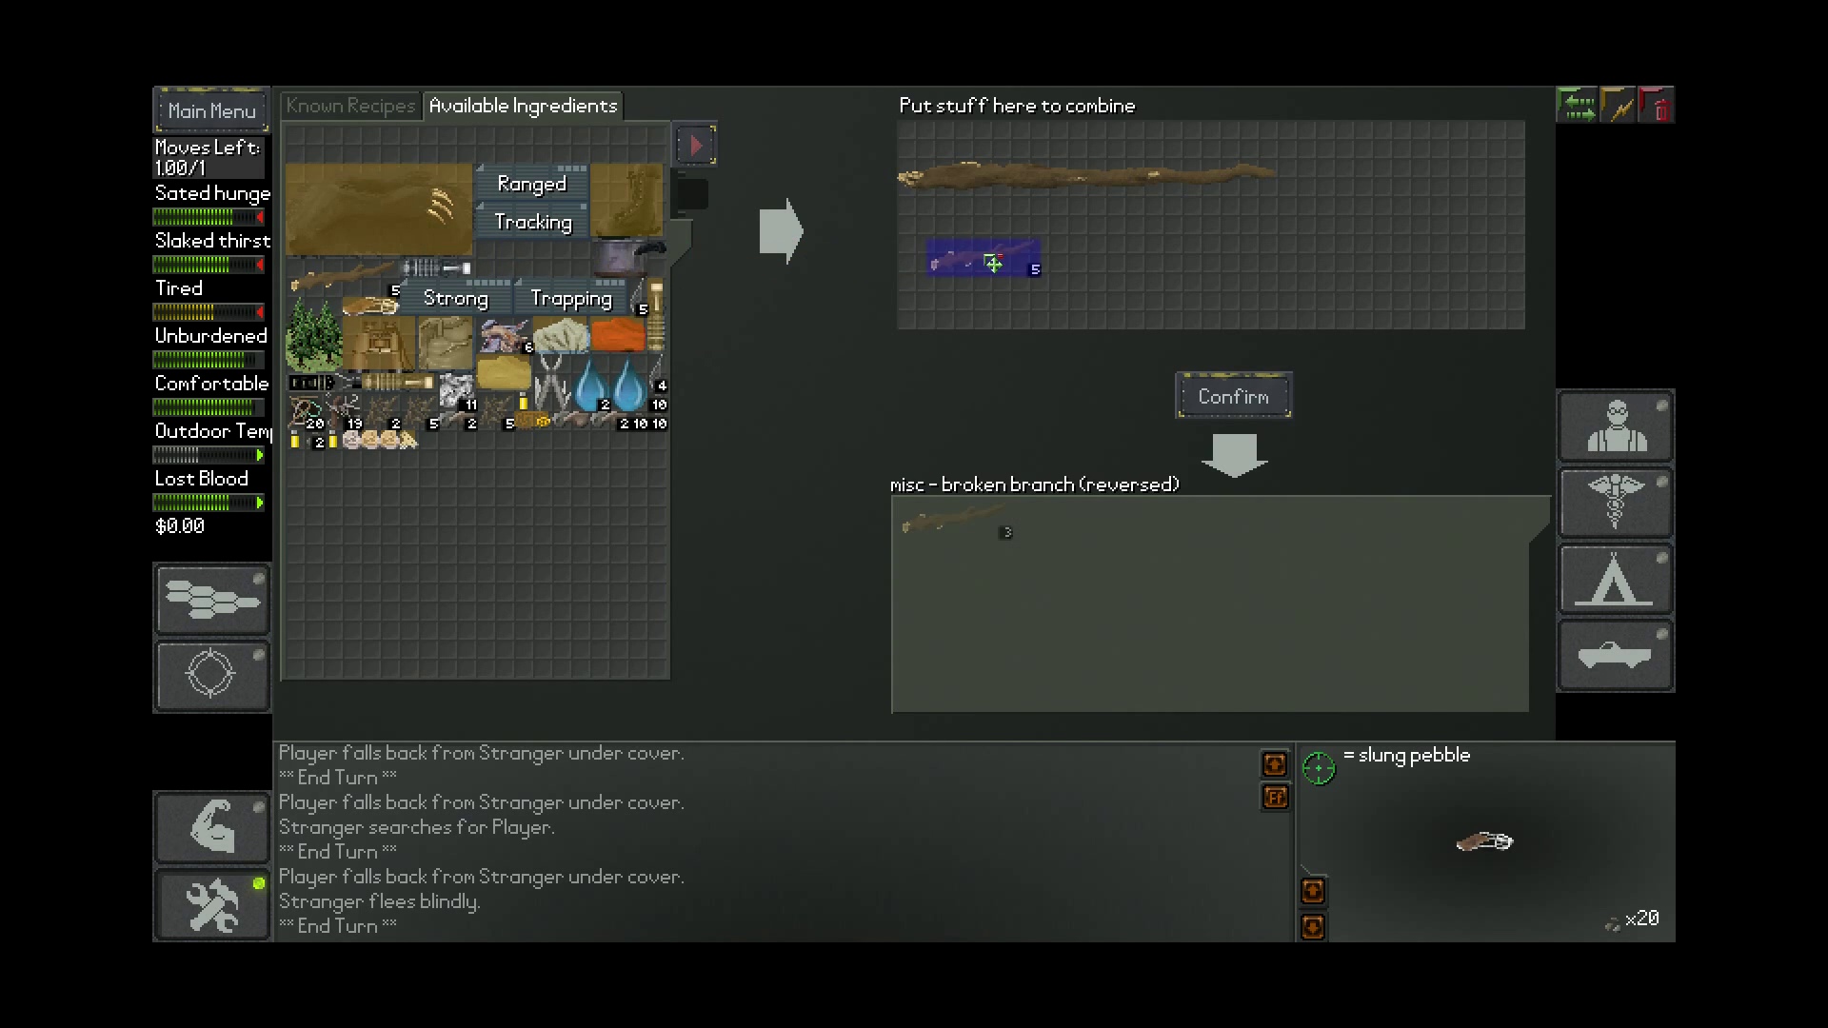
{"action": "left_click", "coordinate": [529, 430]}
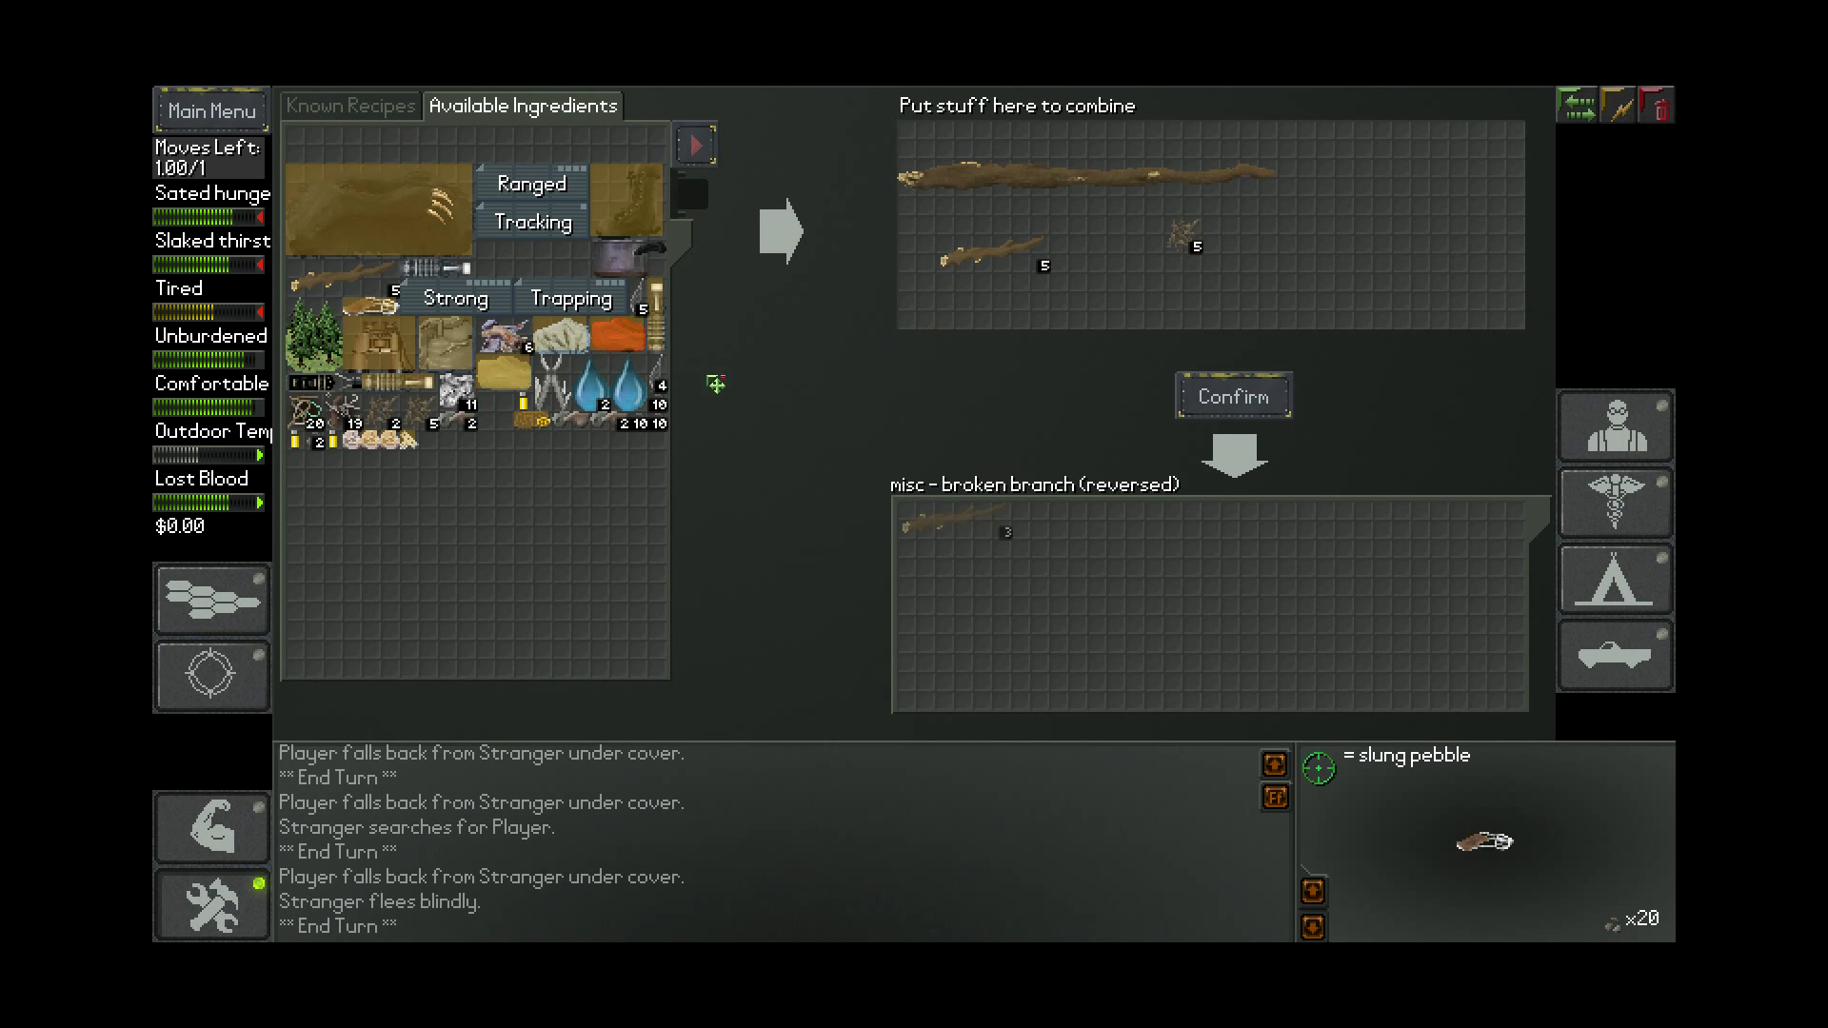
{"action": "left_click", "coordinate": [1122, 300]}
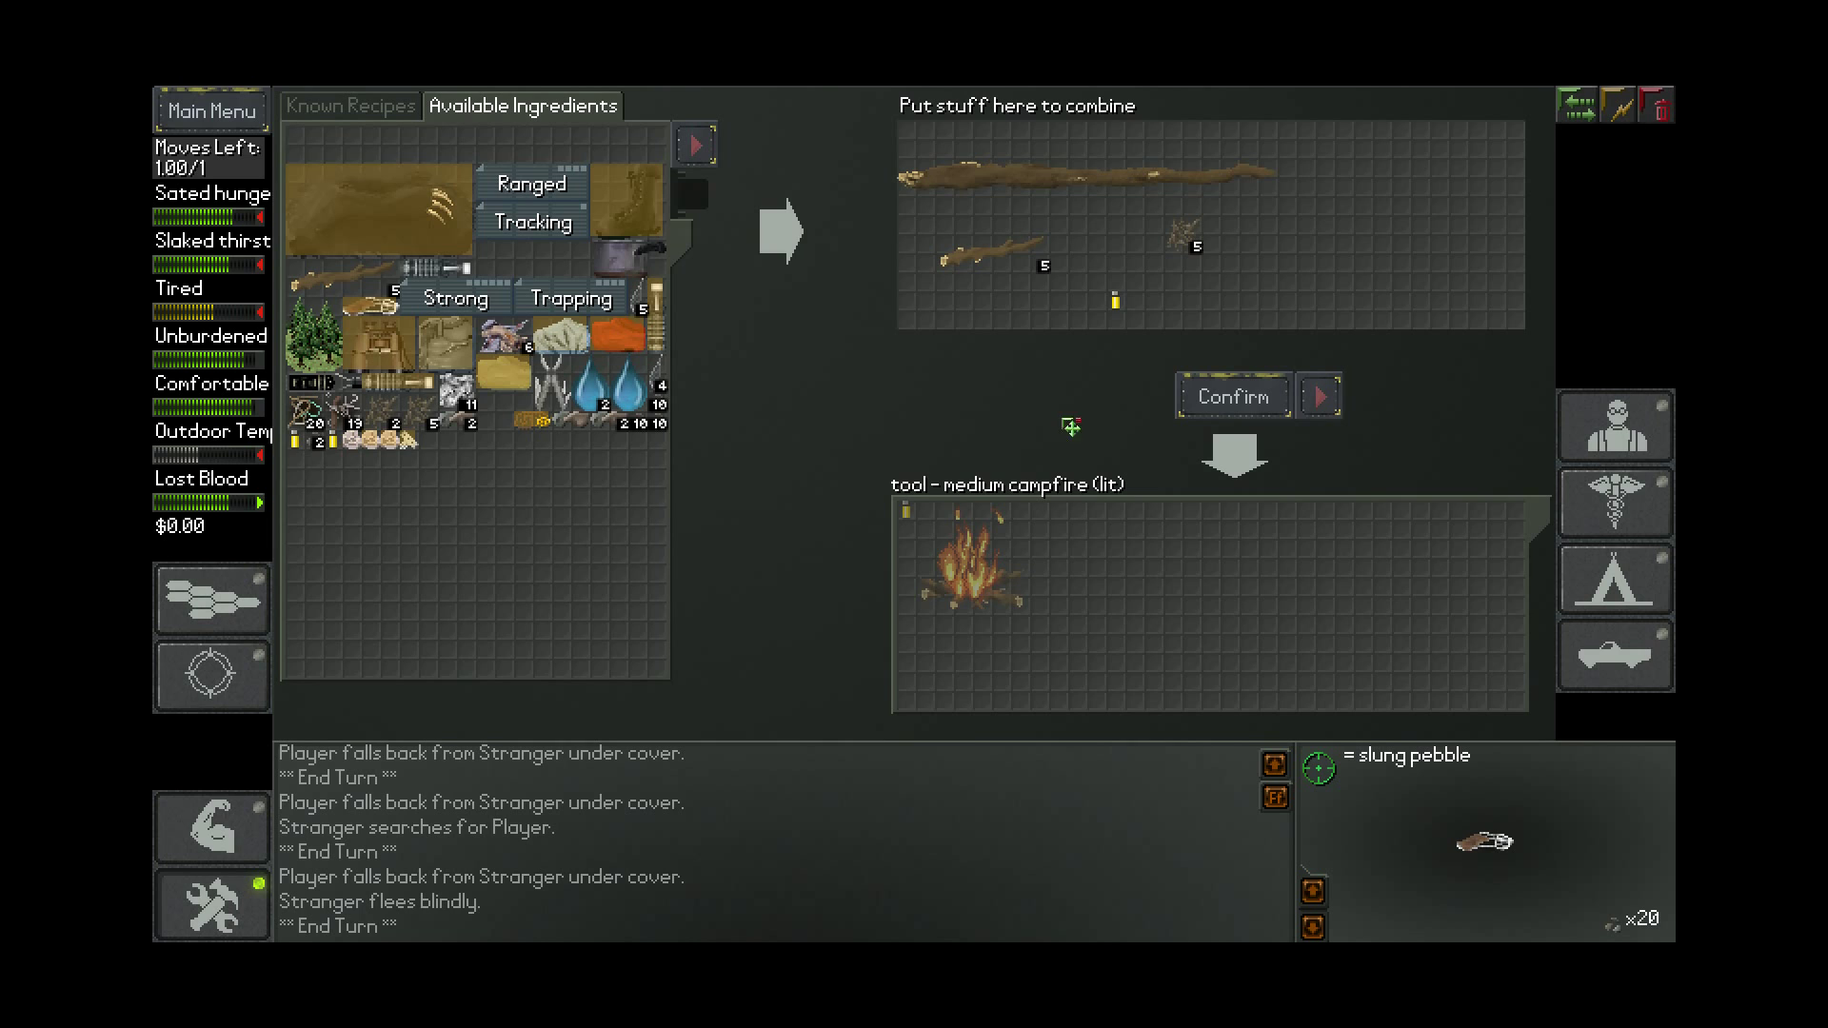
{"action": "left_click", "coordinate": [1228, 395]}
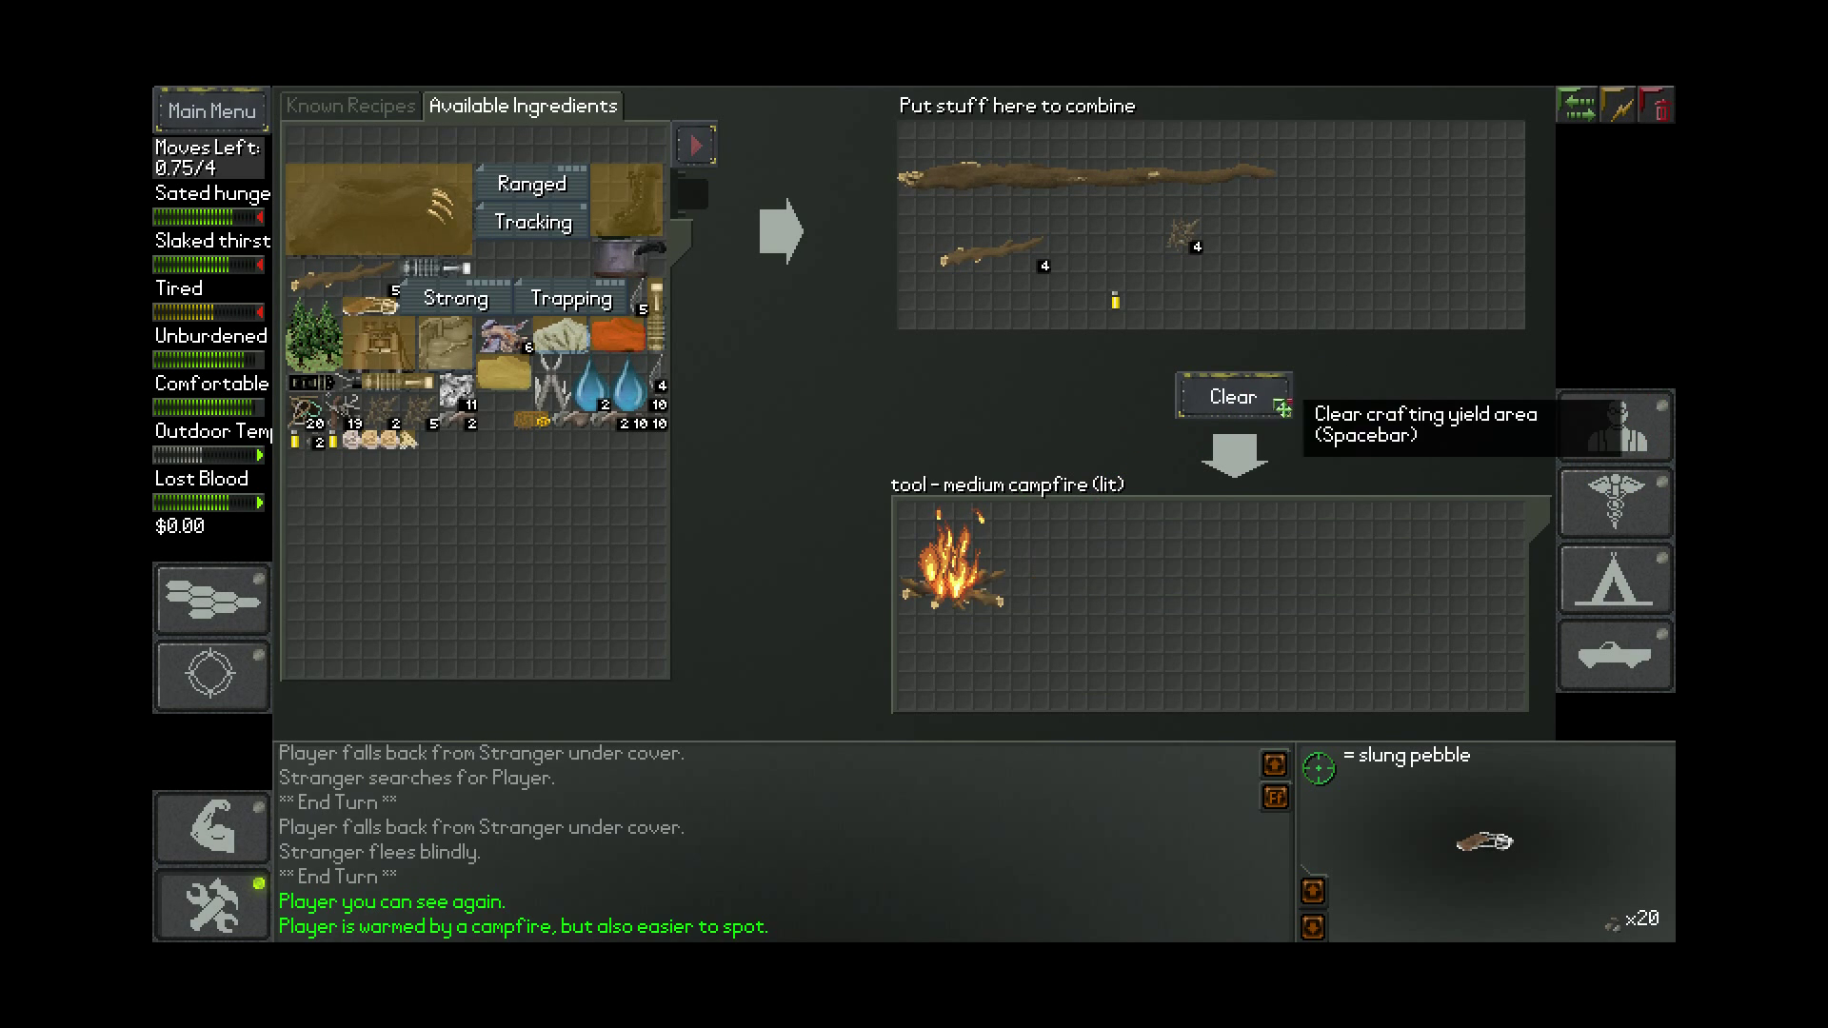
Boil the water in the metal sauce pan over the campfire into sterilized water
{"action": "left_click_drag", "start_coordinate": [965, 557], "coordinate": [1402, 267]}
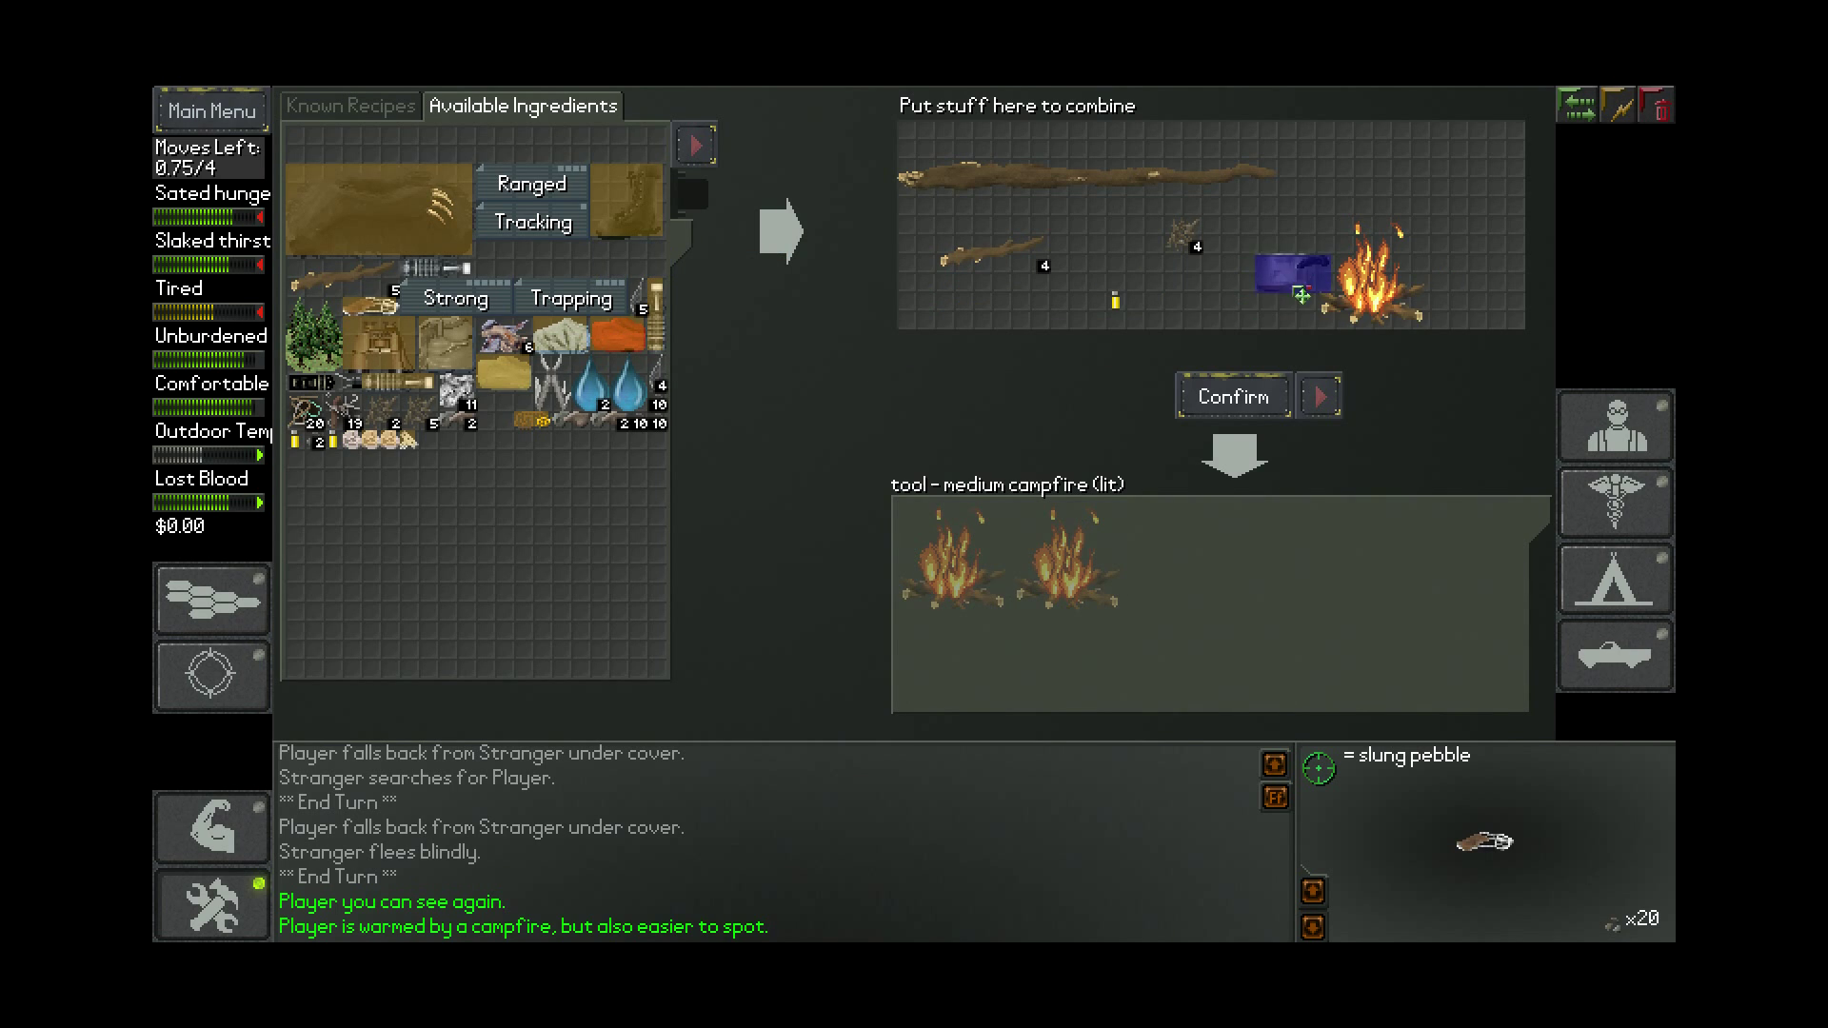
{"action": "left_click_drag", "start_coordinate": [642, 268], "coordinate": [1225, 285]}
{"action": "left_click_drag", "start_coordinate": [653, 394], "coordinate": [1336, 174]}
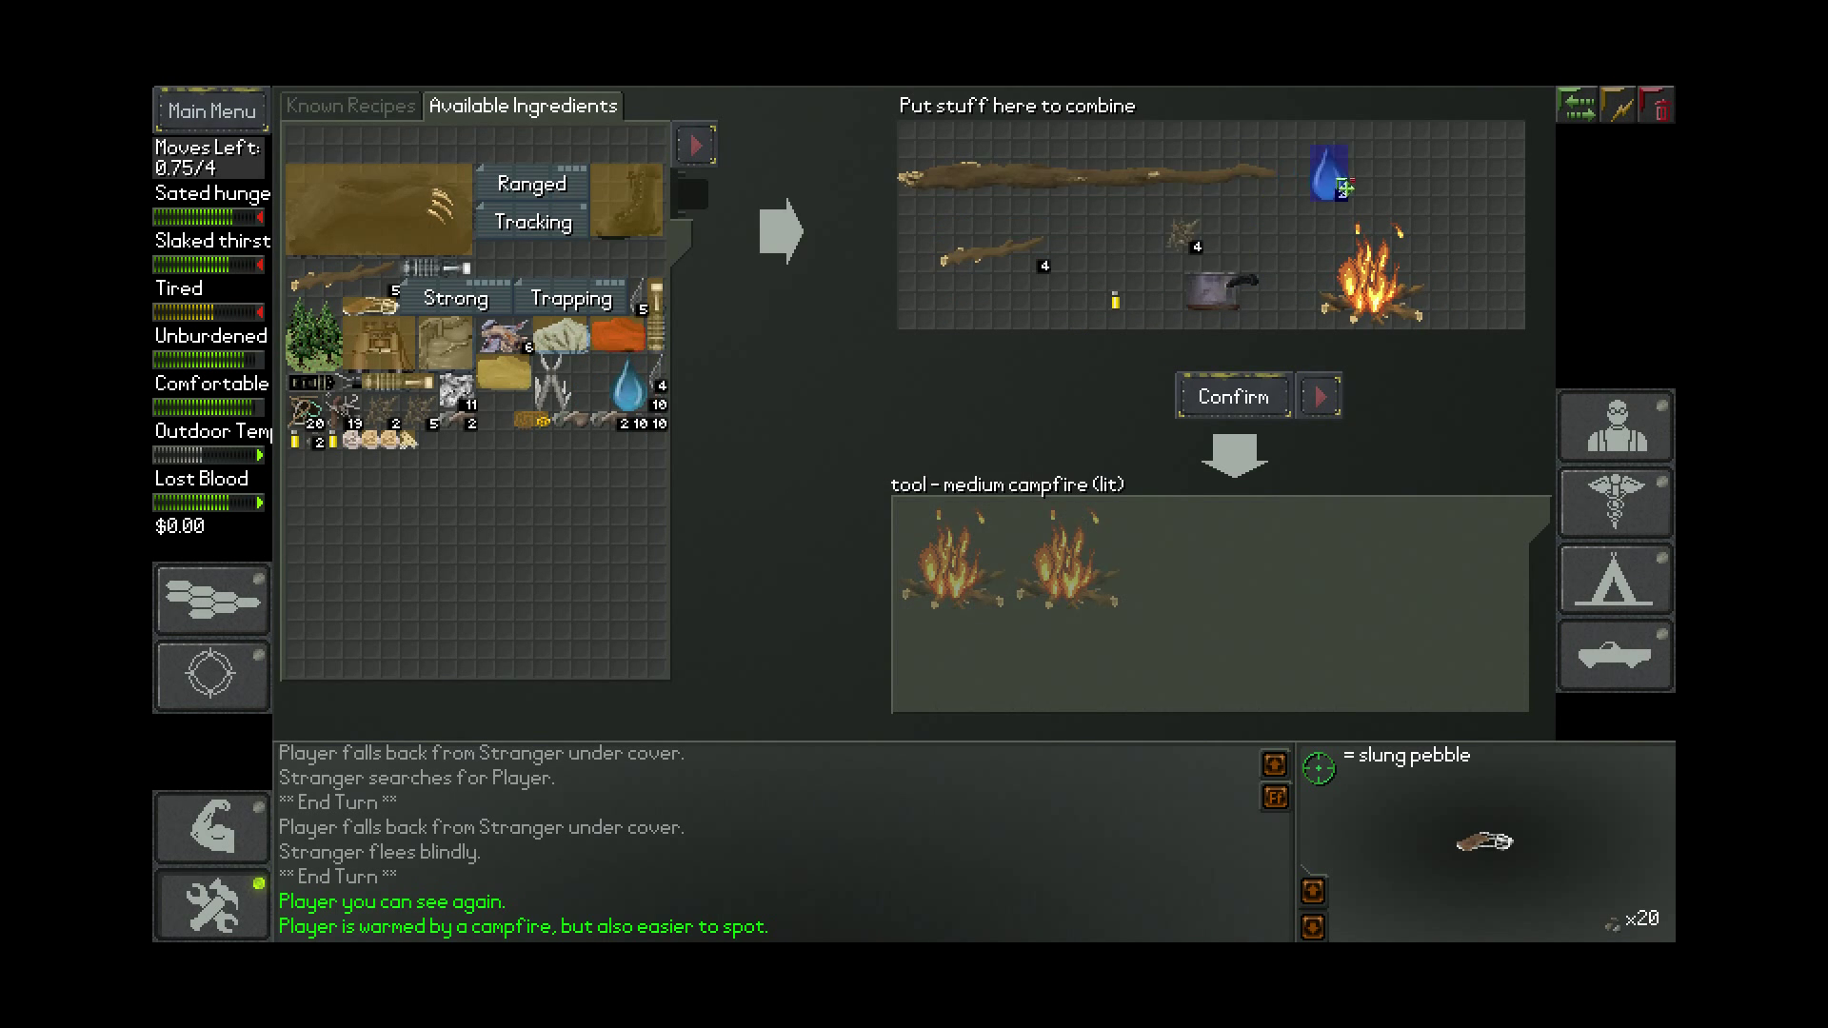
{"action": "left_click_drag", "start_coordinate": [633, 388], "coordinate": [1484, 190]}
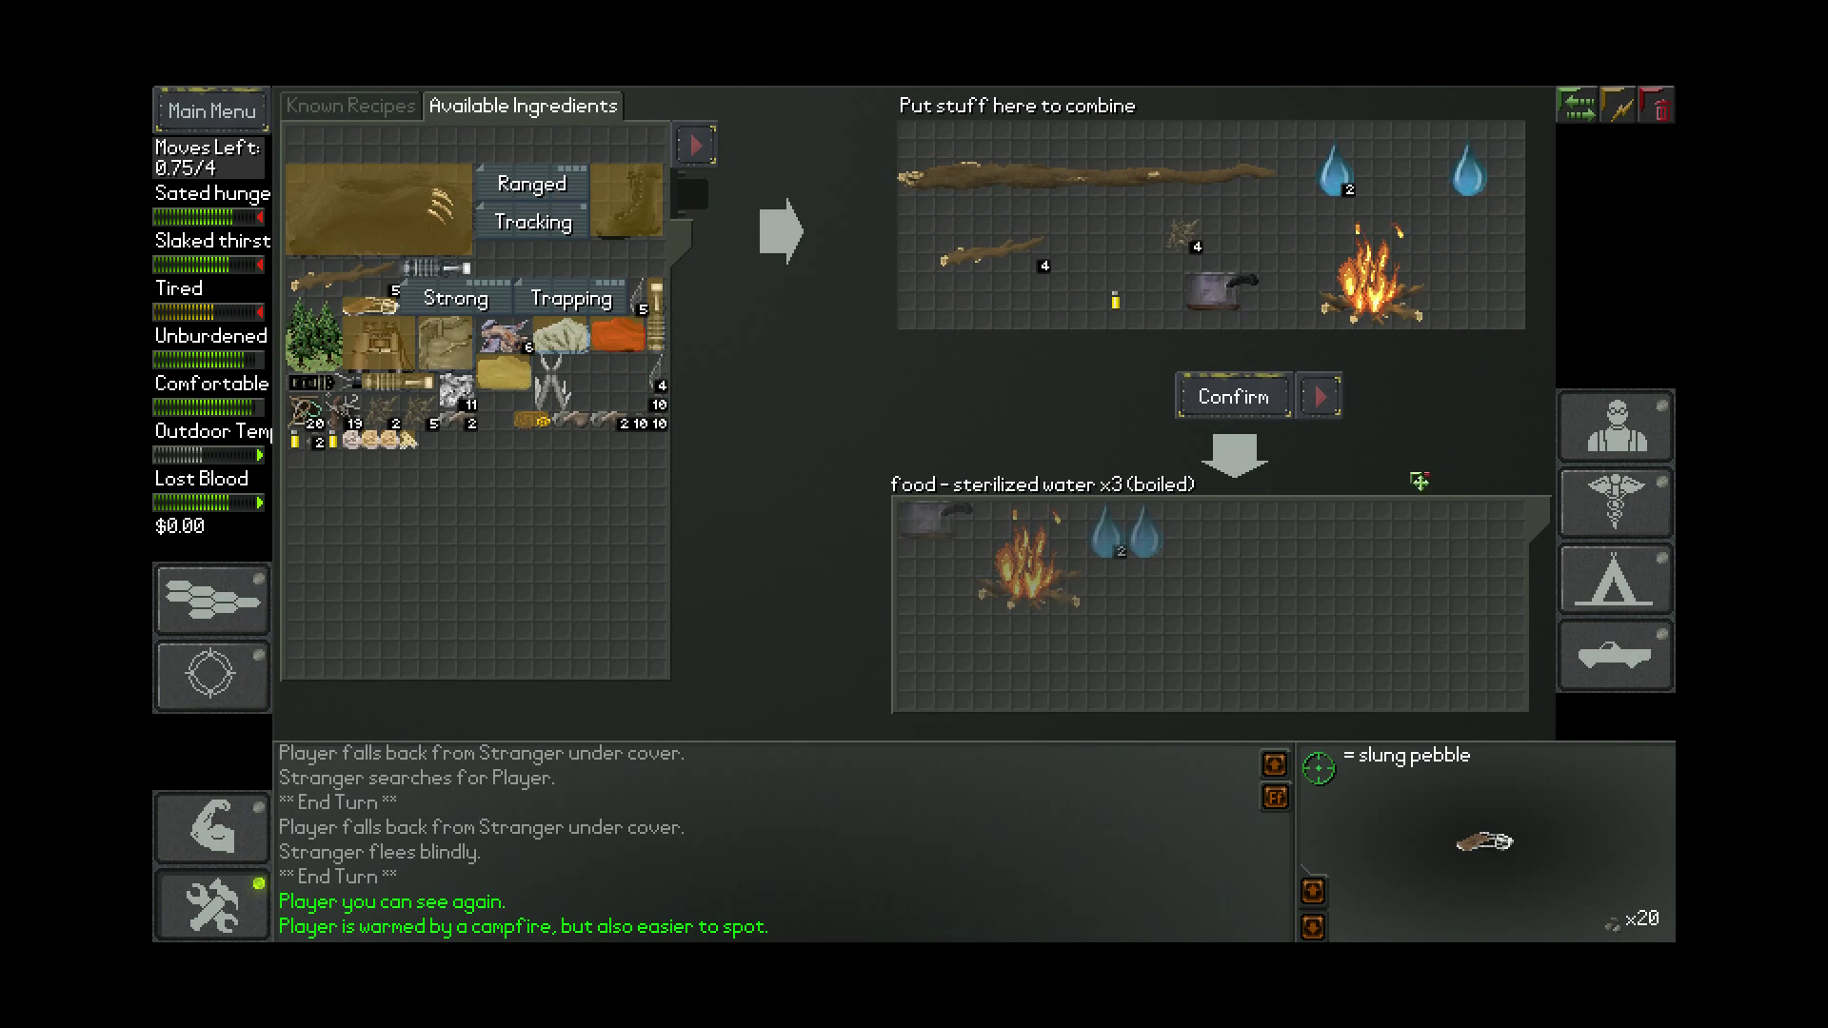
{"action": "left_click", "coordinate": [1260, 420]}
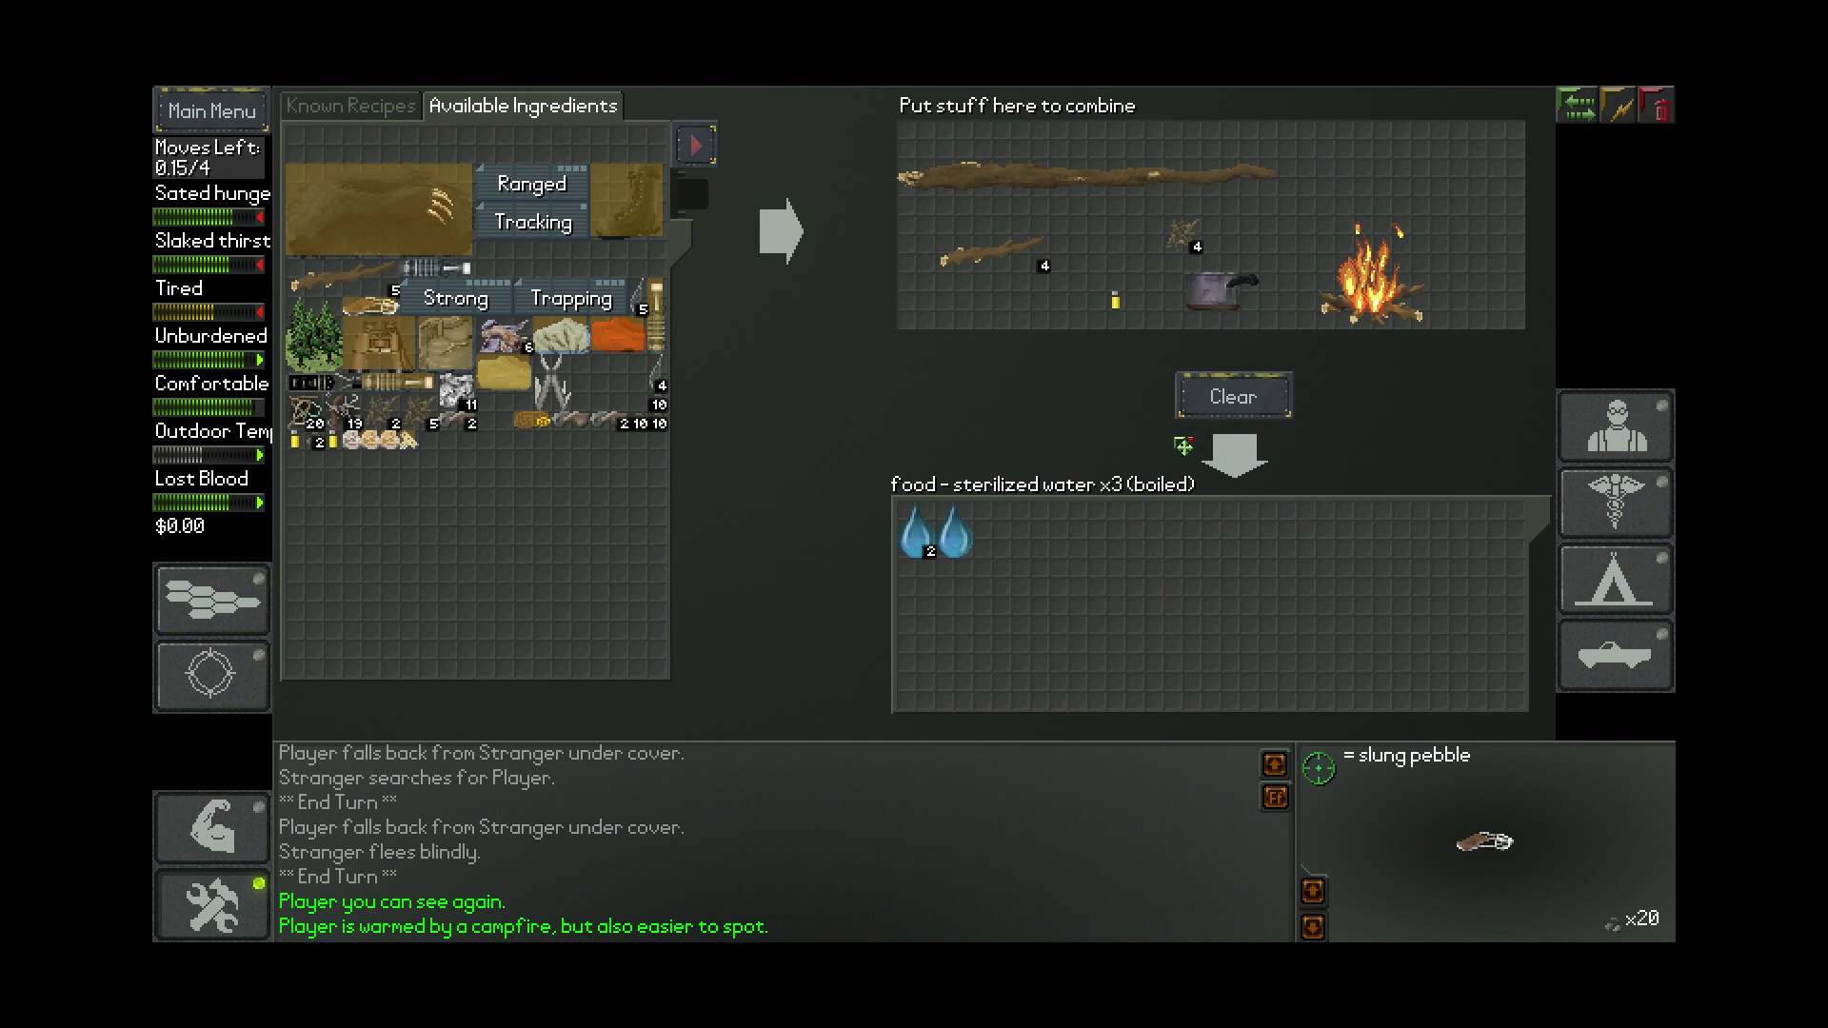
{"action": "key", "text": "i"}
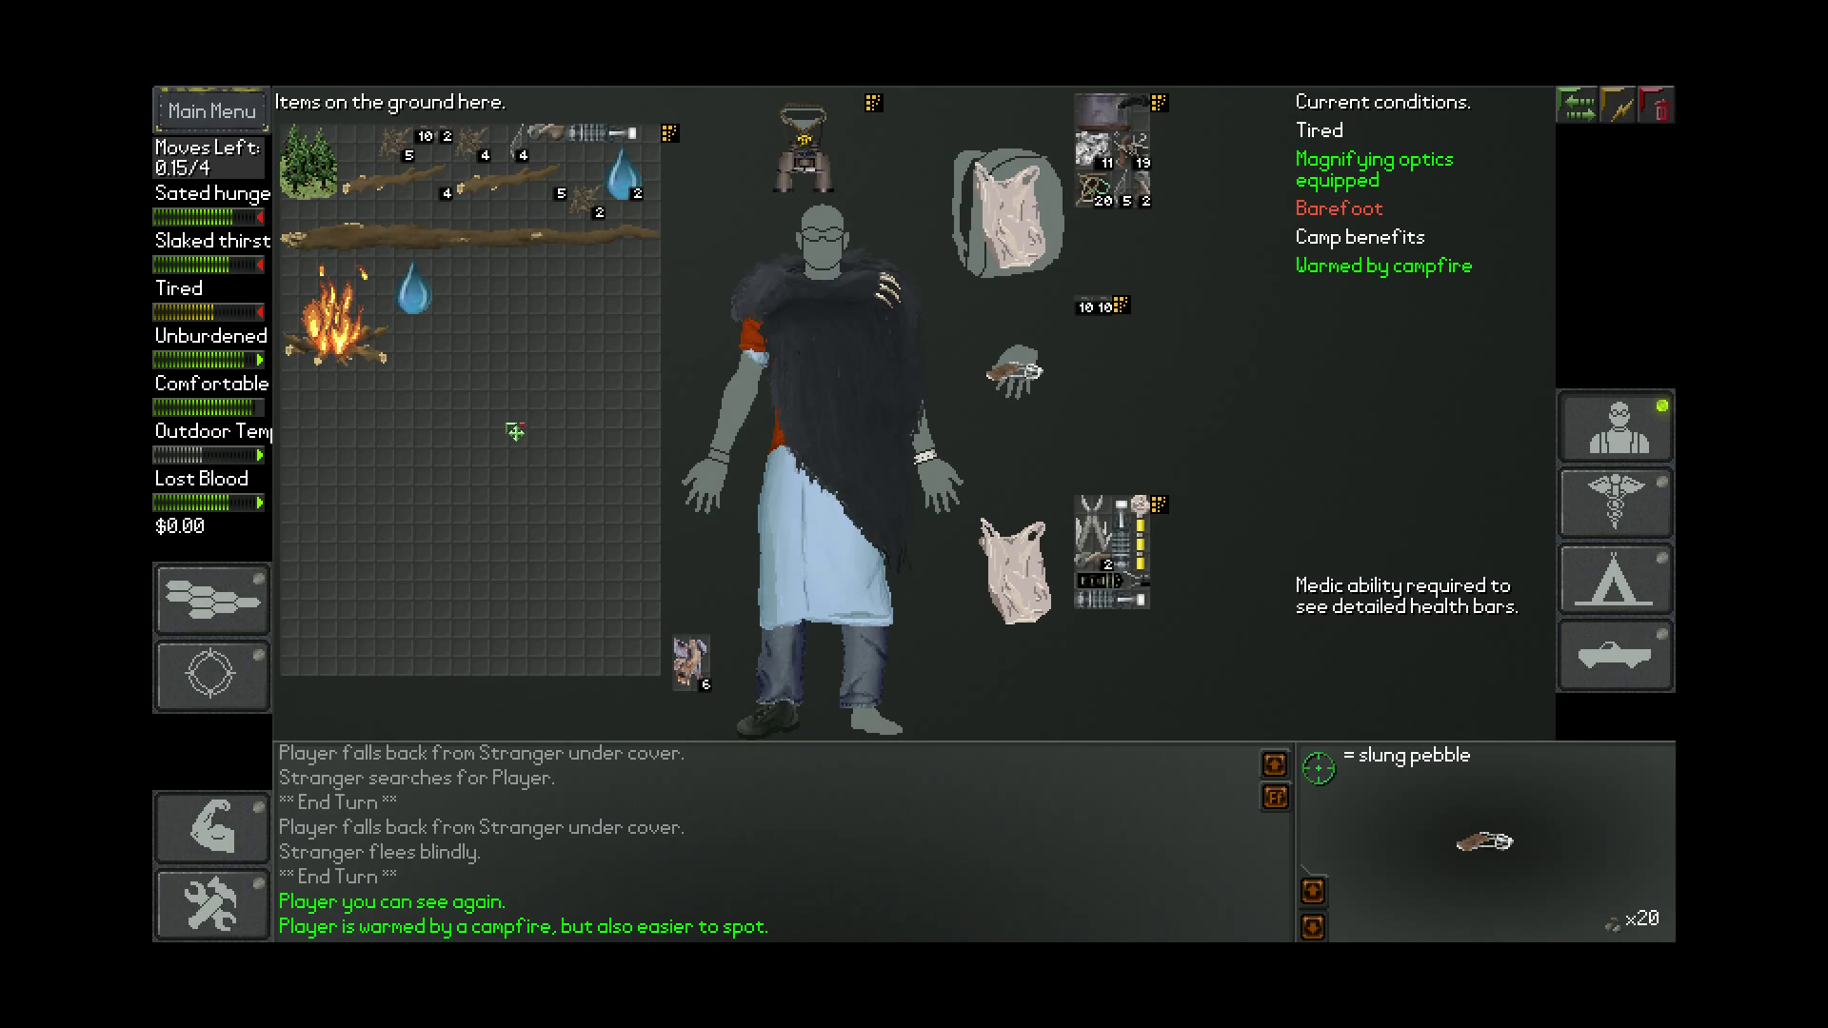
Pour boiled water into the plastic and whiskey bottles, and shrink the campfire to a tiny one
{"action": "left_click_drag", "start_coordinate": [623, 176], "coordinate": [1125, 554]}
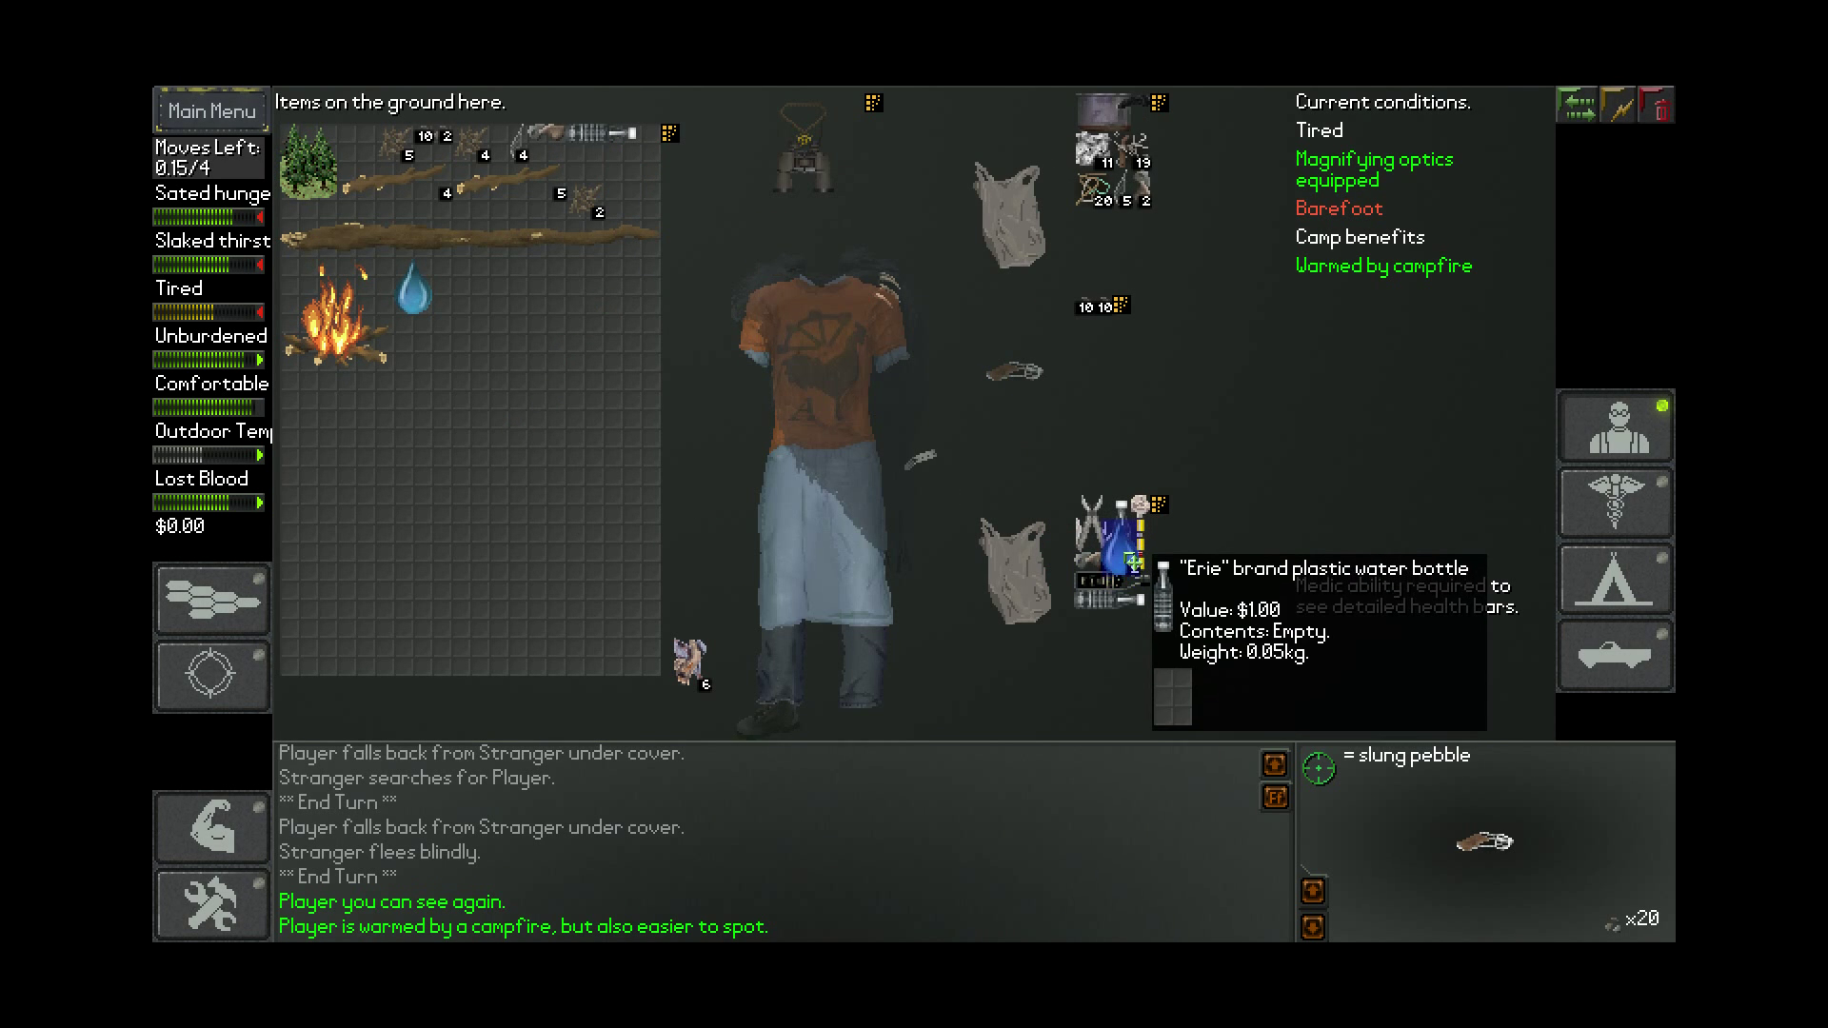
{"action": "left_click_drag", "start_coordinate": [413, 291], "coordinate": [1142, 588]}
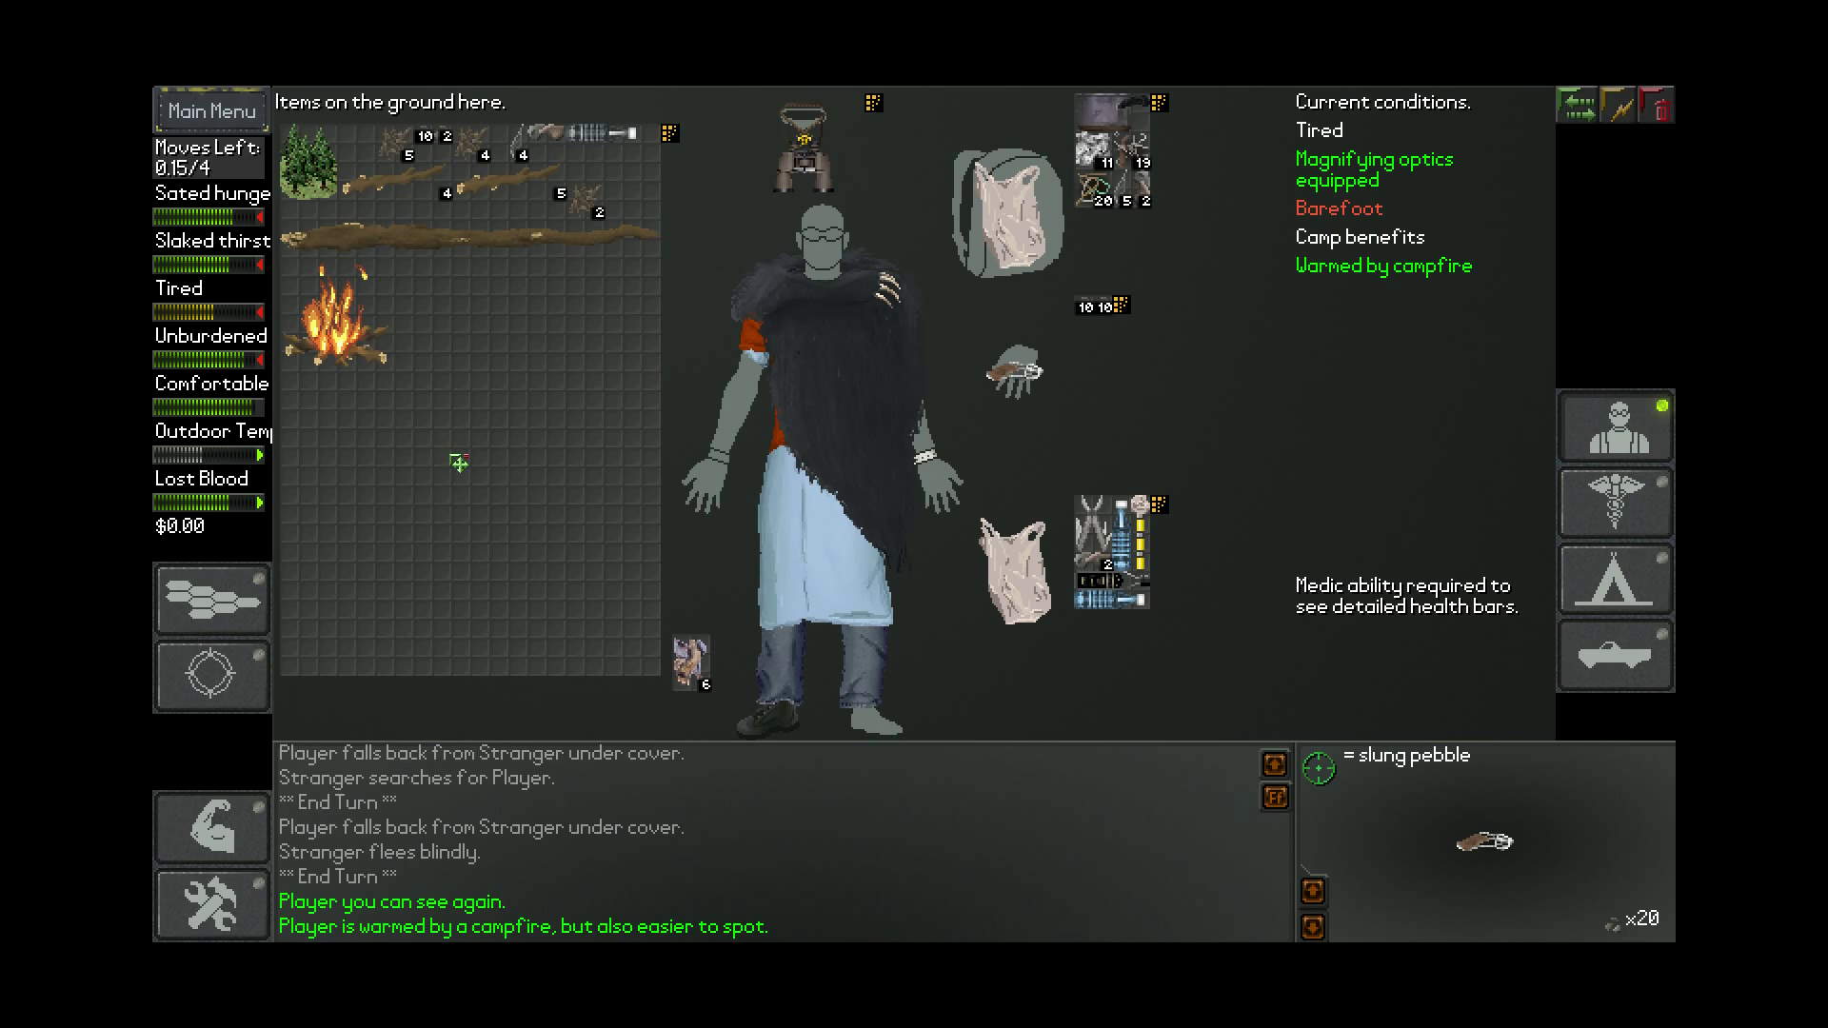
{"action": "key", "text": "c"}
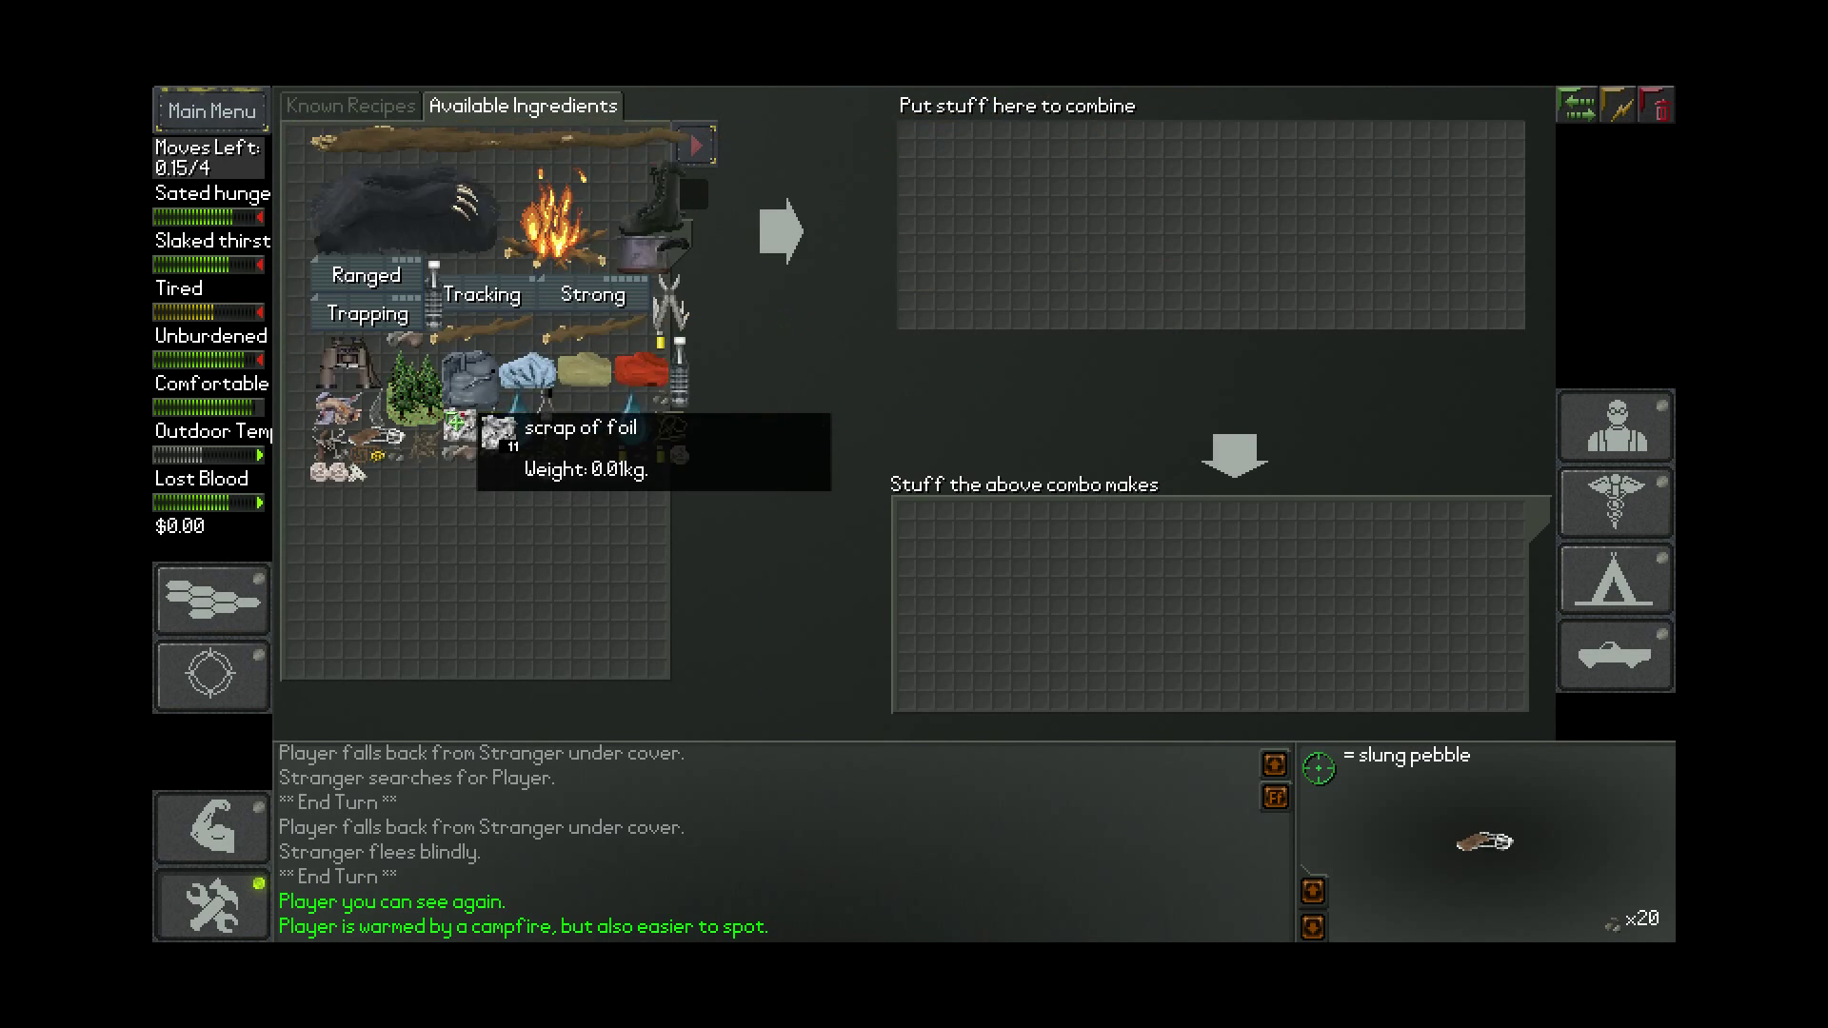
{"action": "left_click_drag", "start_coordinate": [528, 229], "coordinate": [1066, 305]}
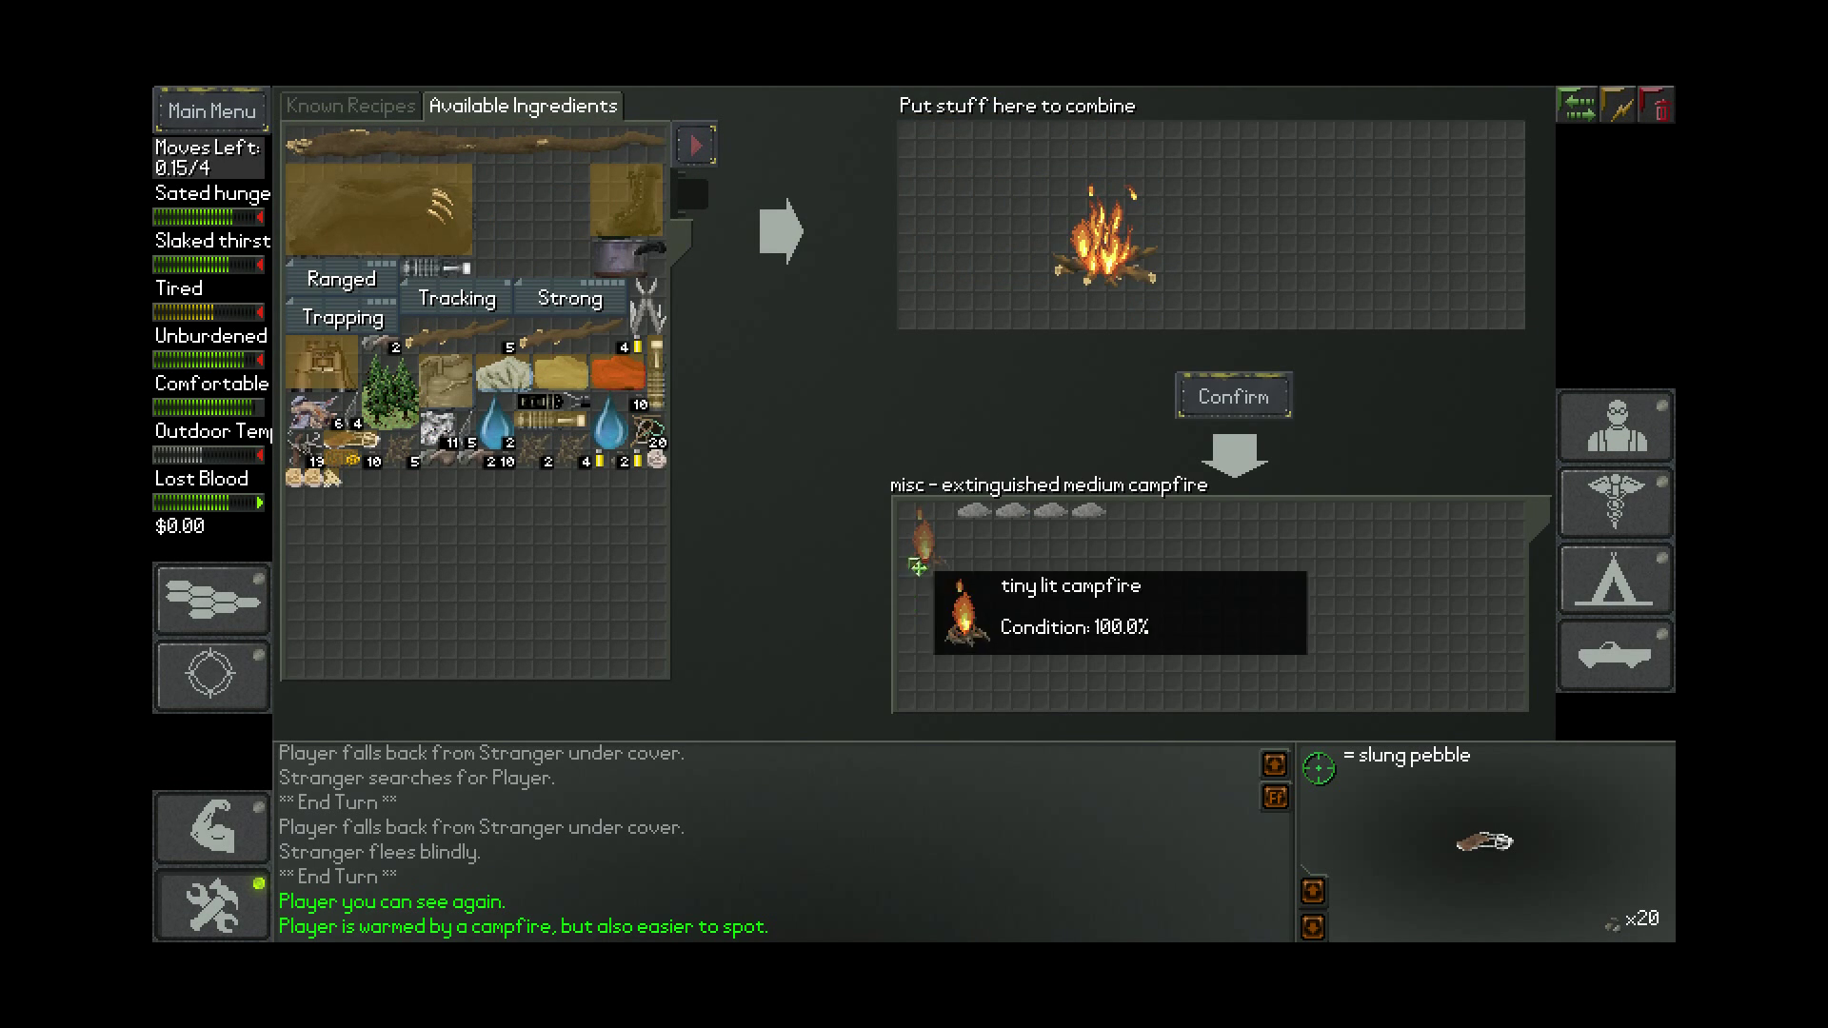
{"action": "left_click", "coordinate": [1208, 398]}
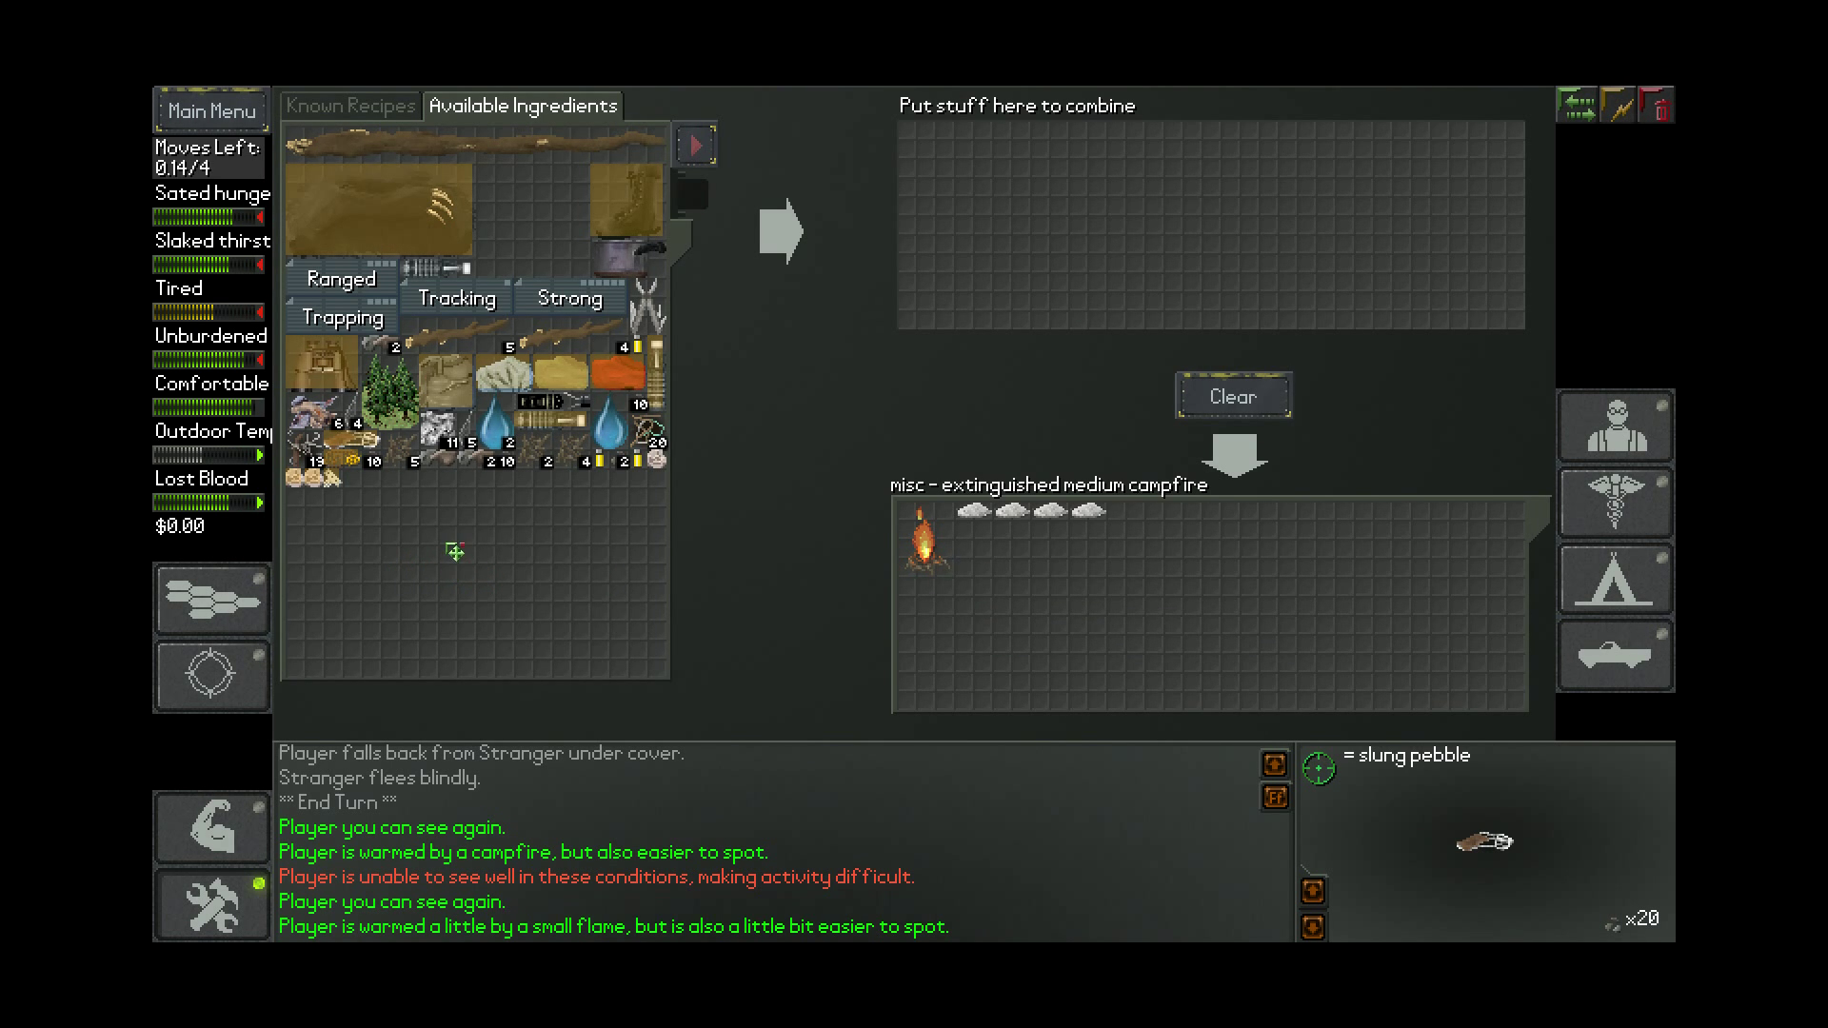
{"action": "key", "text": "c"}
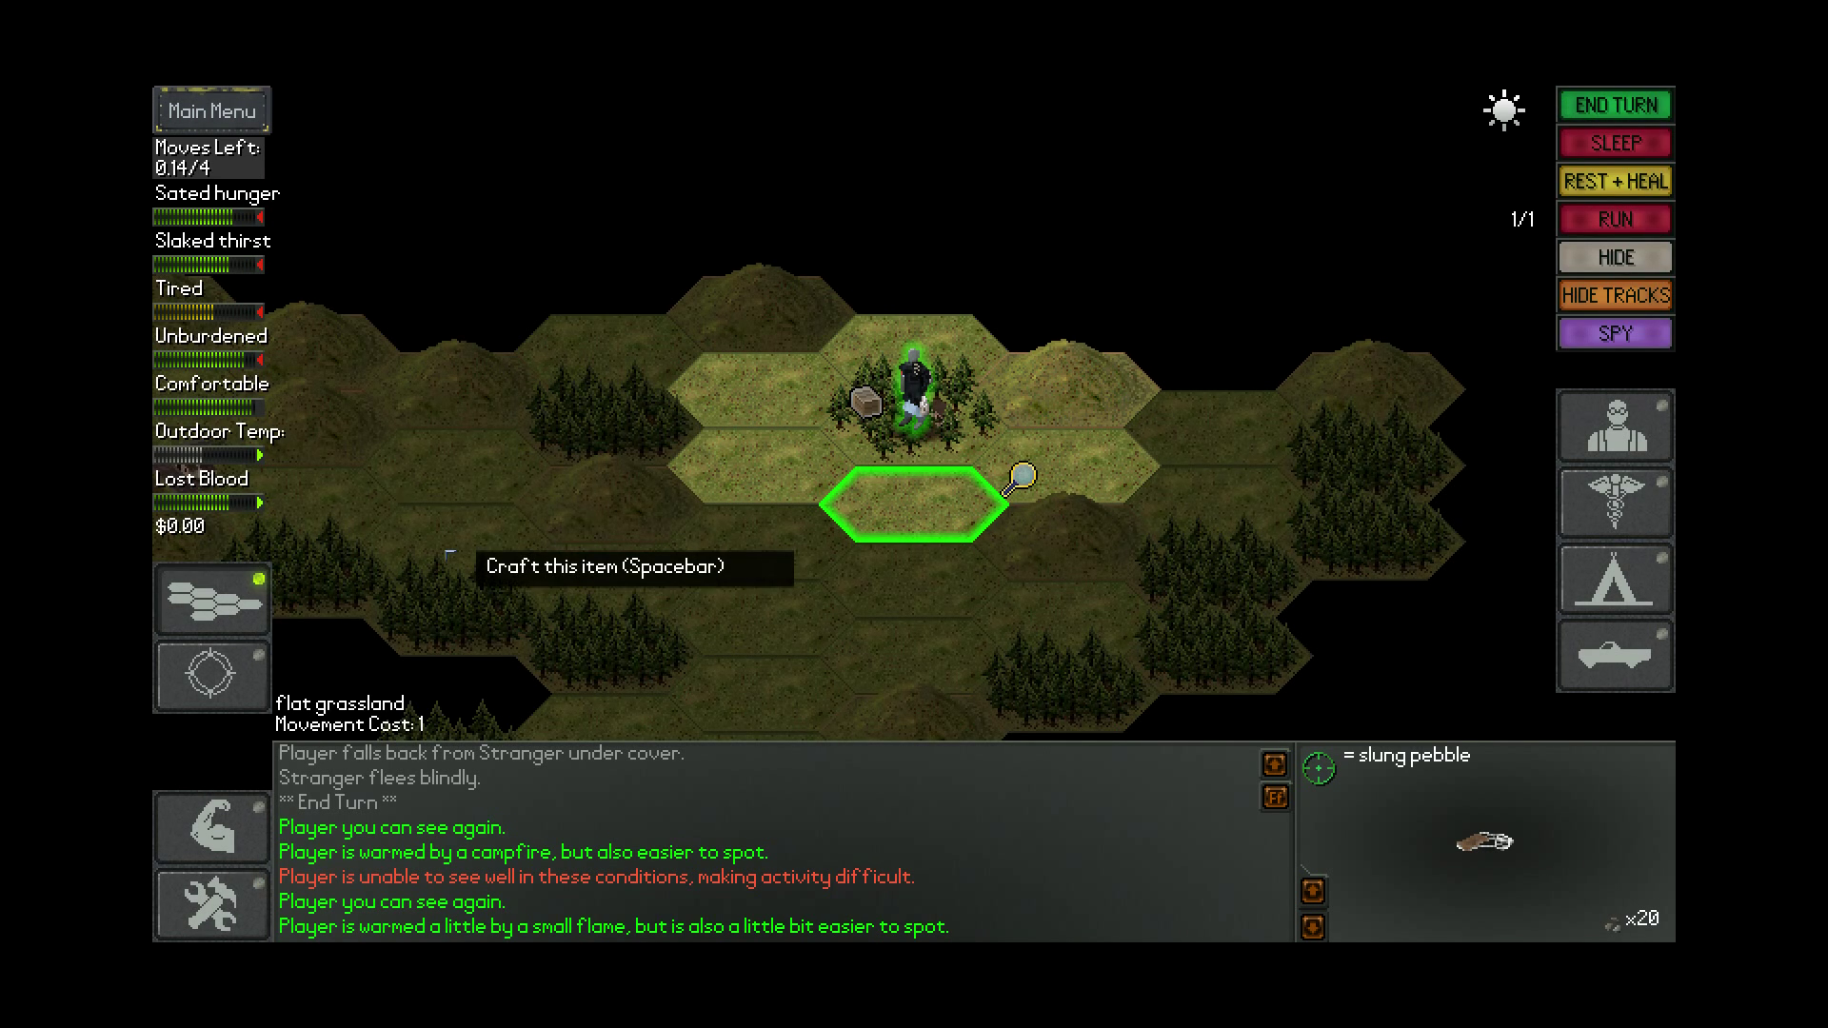
{"action": "key", "text": "p"}
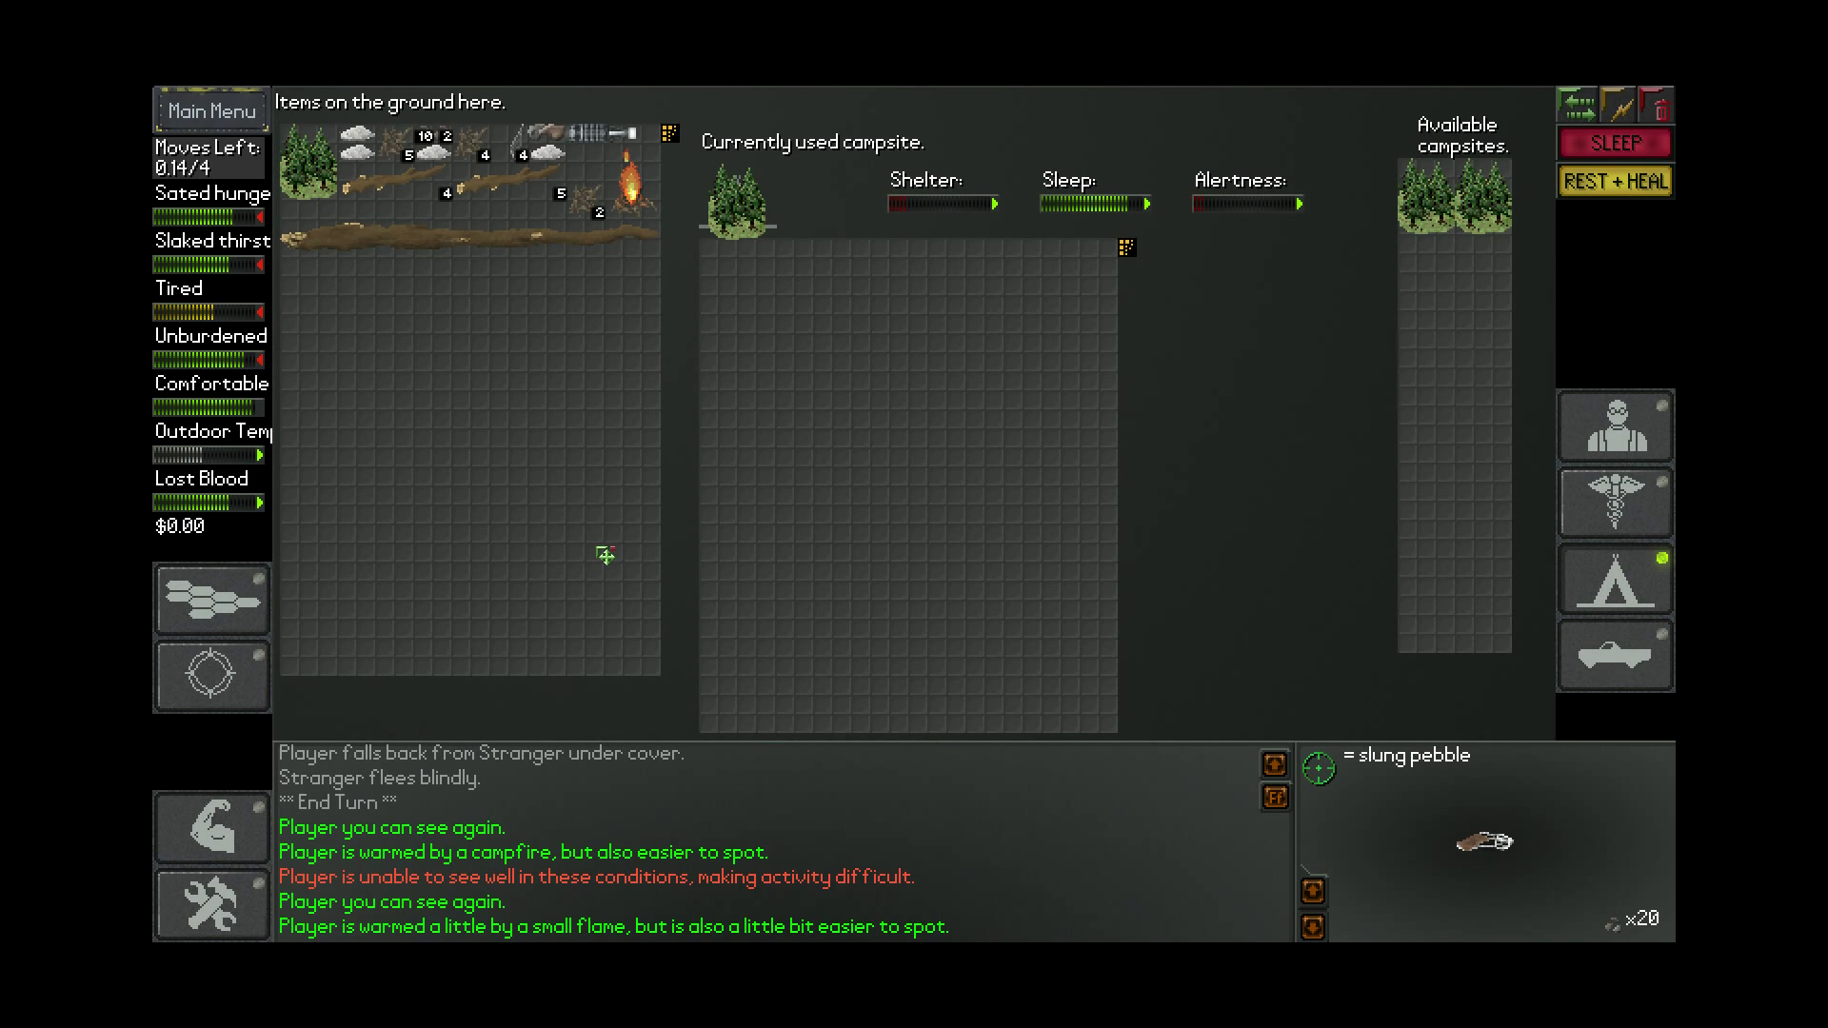
Place the tiny lit campfire into the current campsite grid and return to the campsite screen
{"action": "mouse_move", "coordinate": [629, 183]}
{"action": "left_mouse_down"}
{"action": "mouse_move", "coordinate": [778, 337]}
{"action": "mouse_move", "coordinate": [533, 361]}
{"action": "mouse_move", "coordinate": [982, 357]}
{"action": "left_mouse_up"}
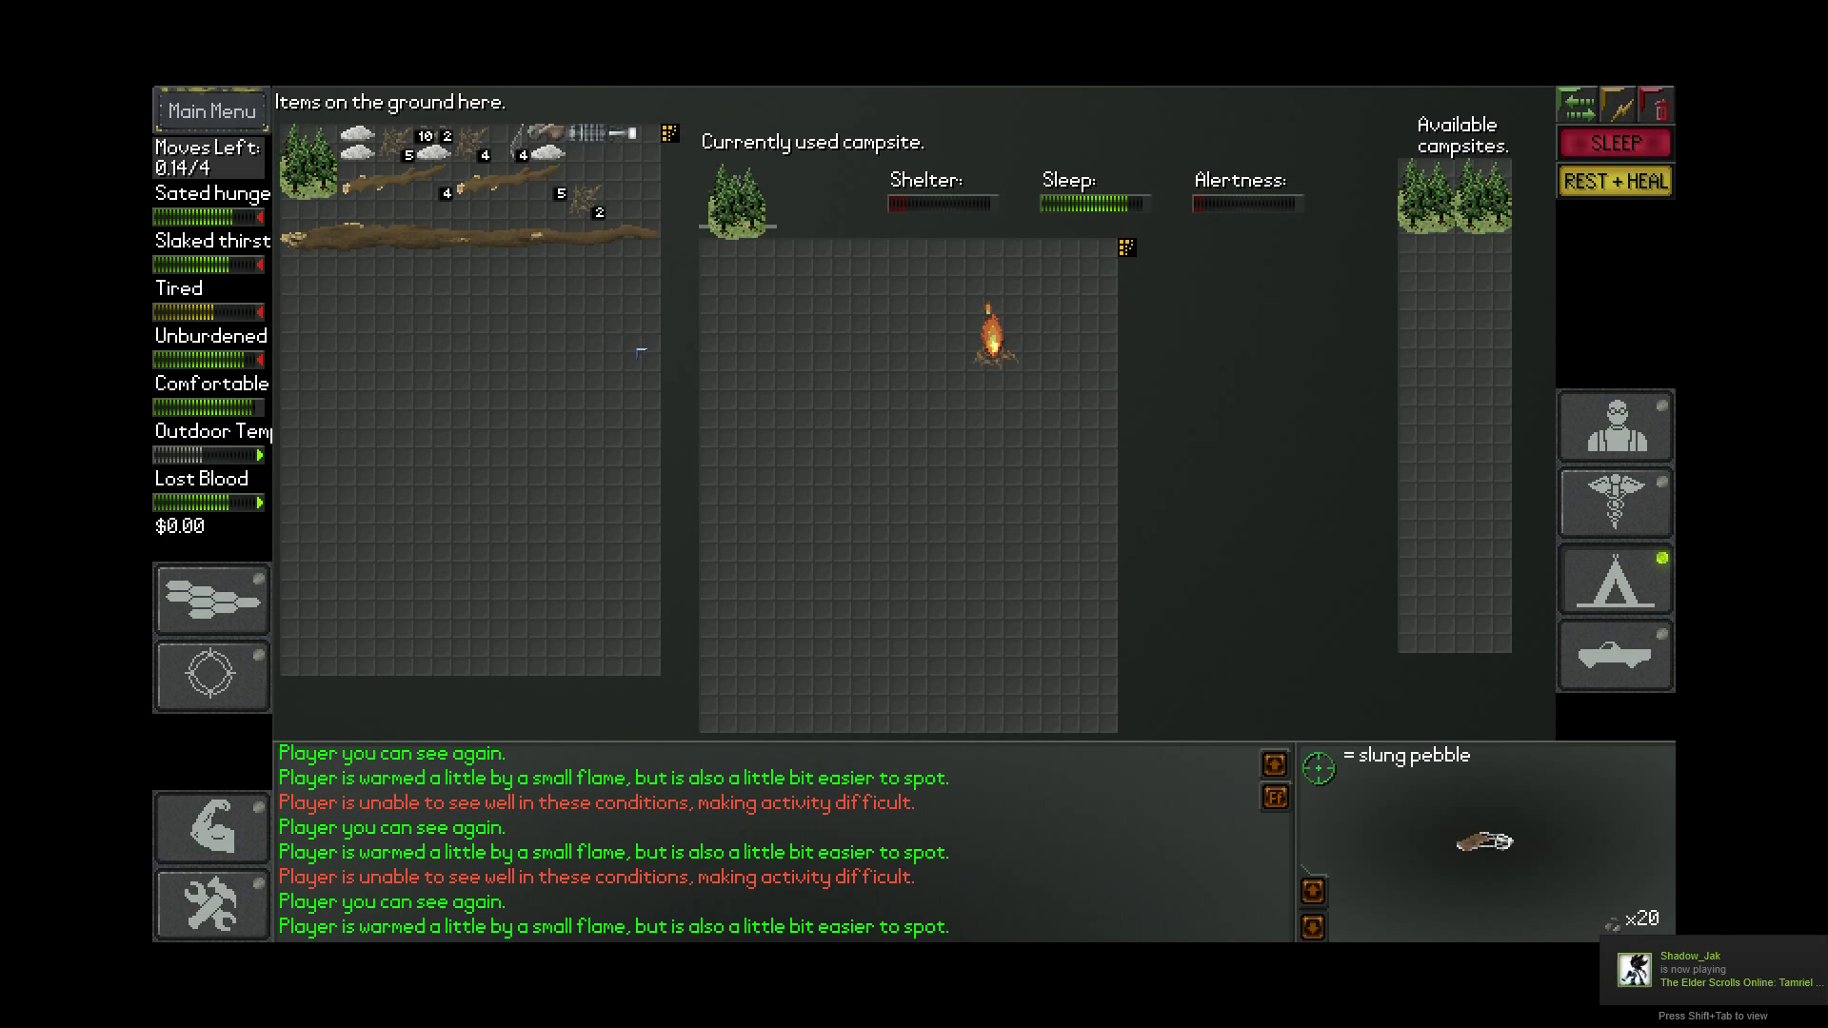
{"action": "key", "text": "Escape"}
{"action": "key", "text": "i"}
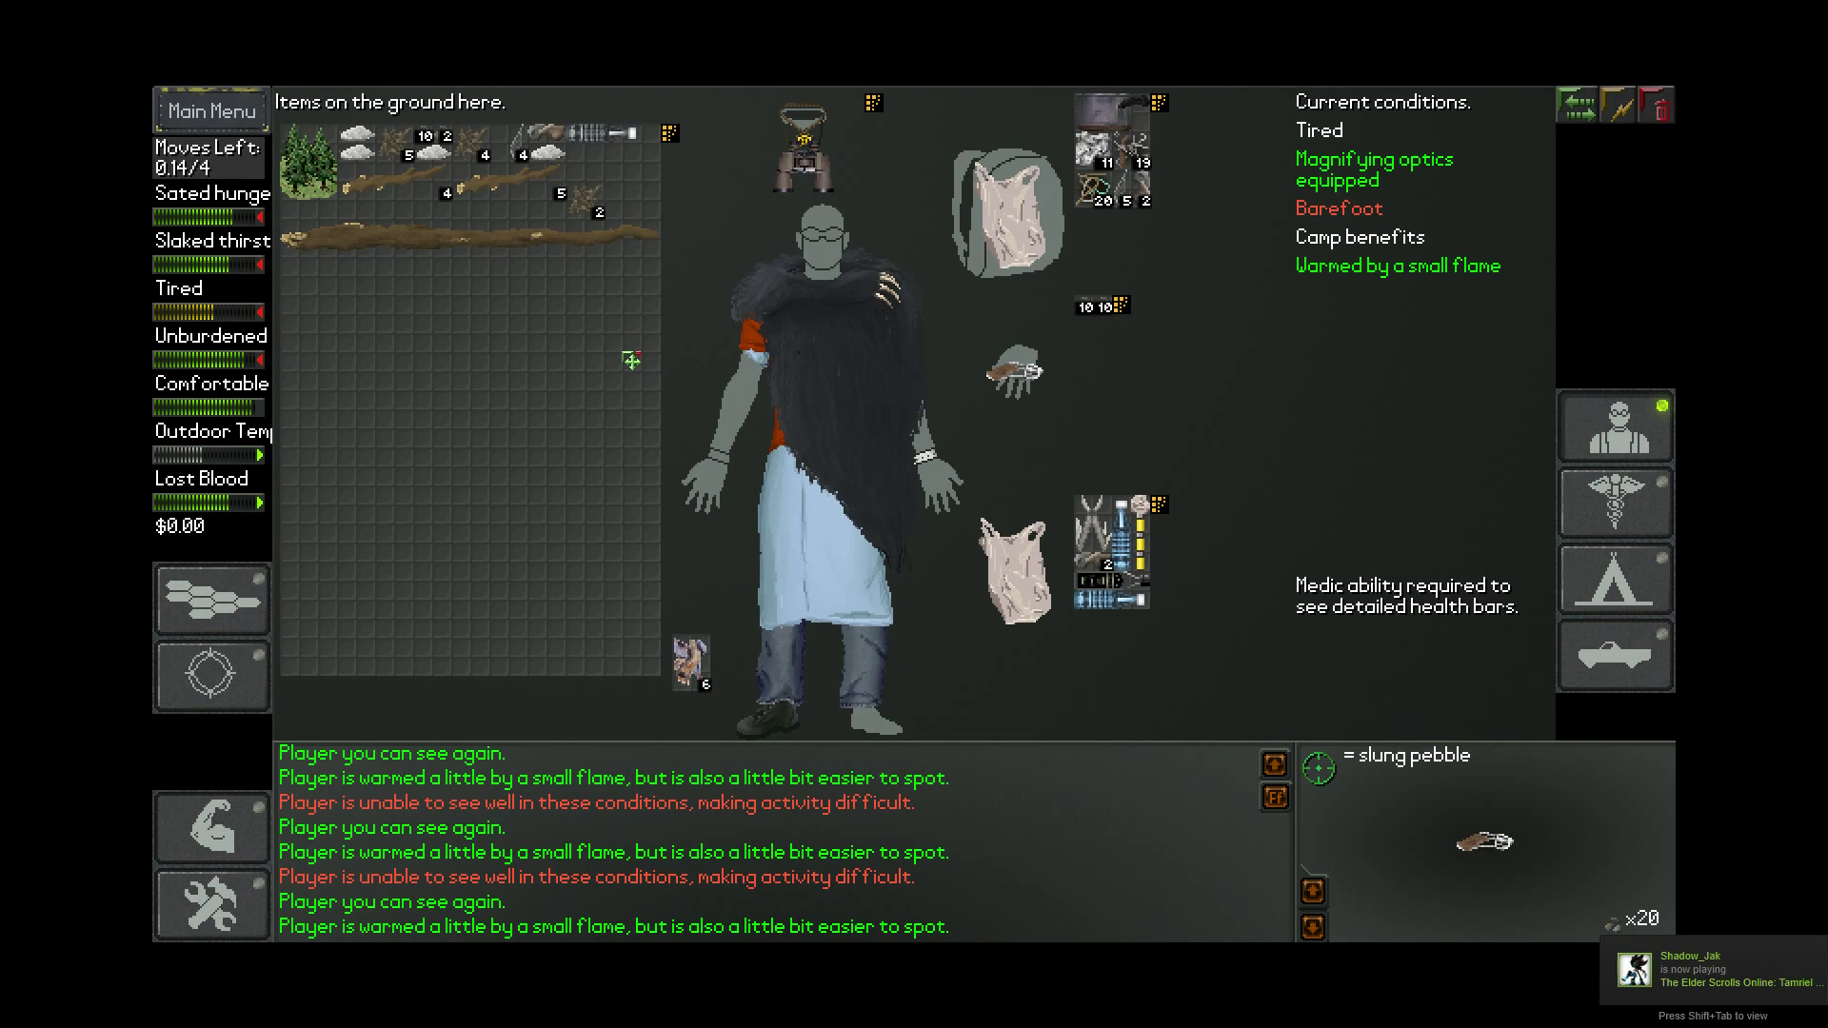
{"action": "key", "text": "Escape"}
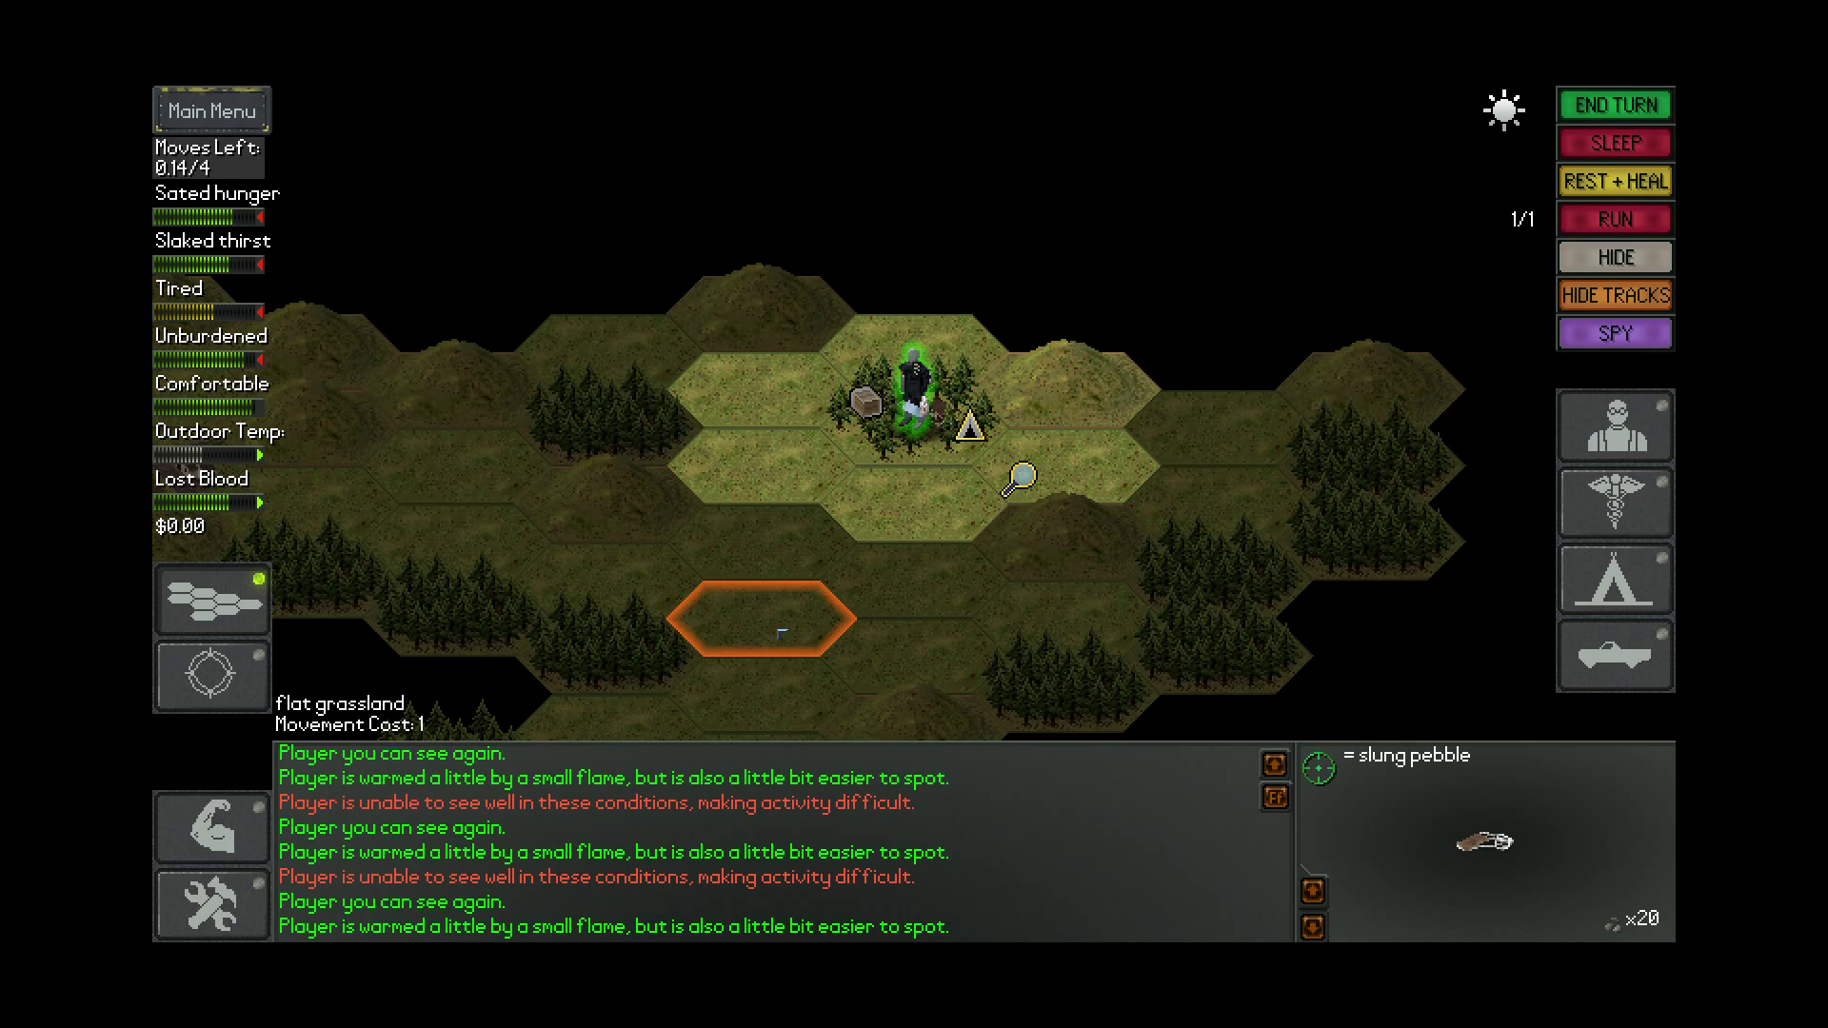
{"action": "key", "text": "c"}
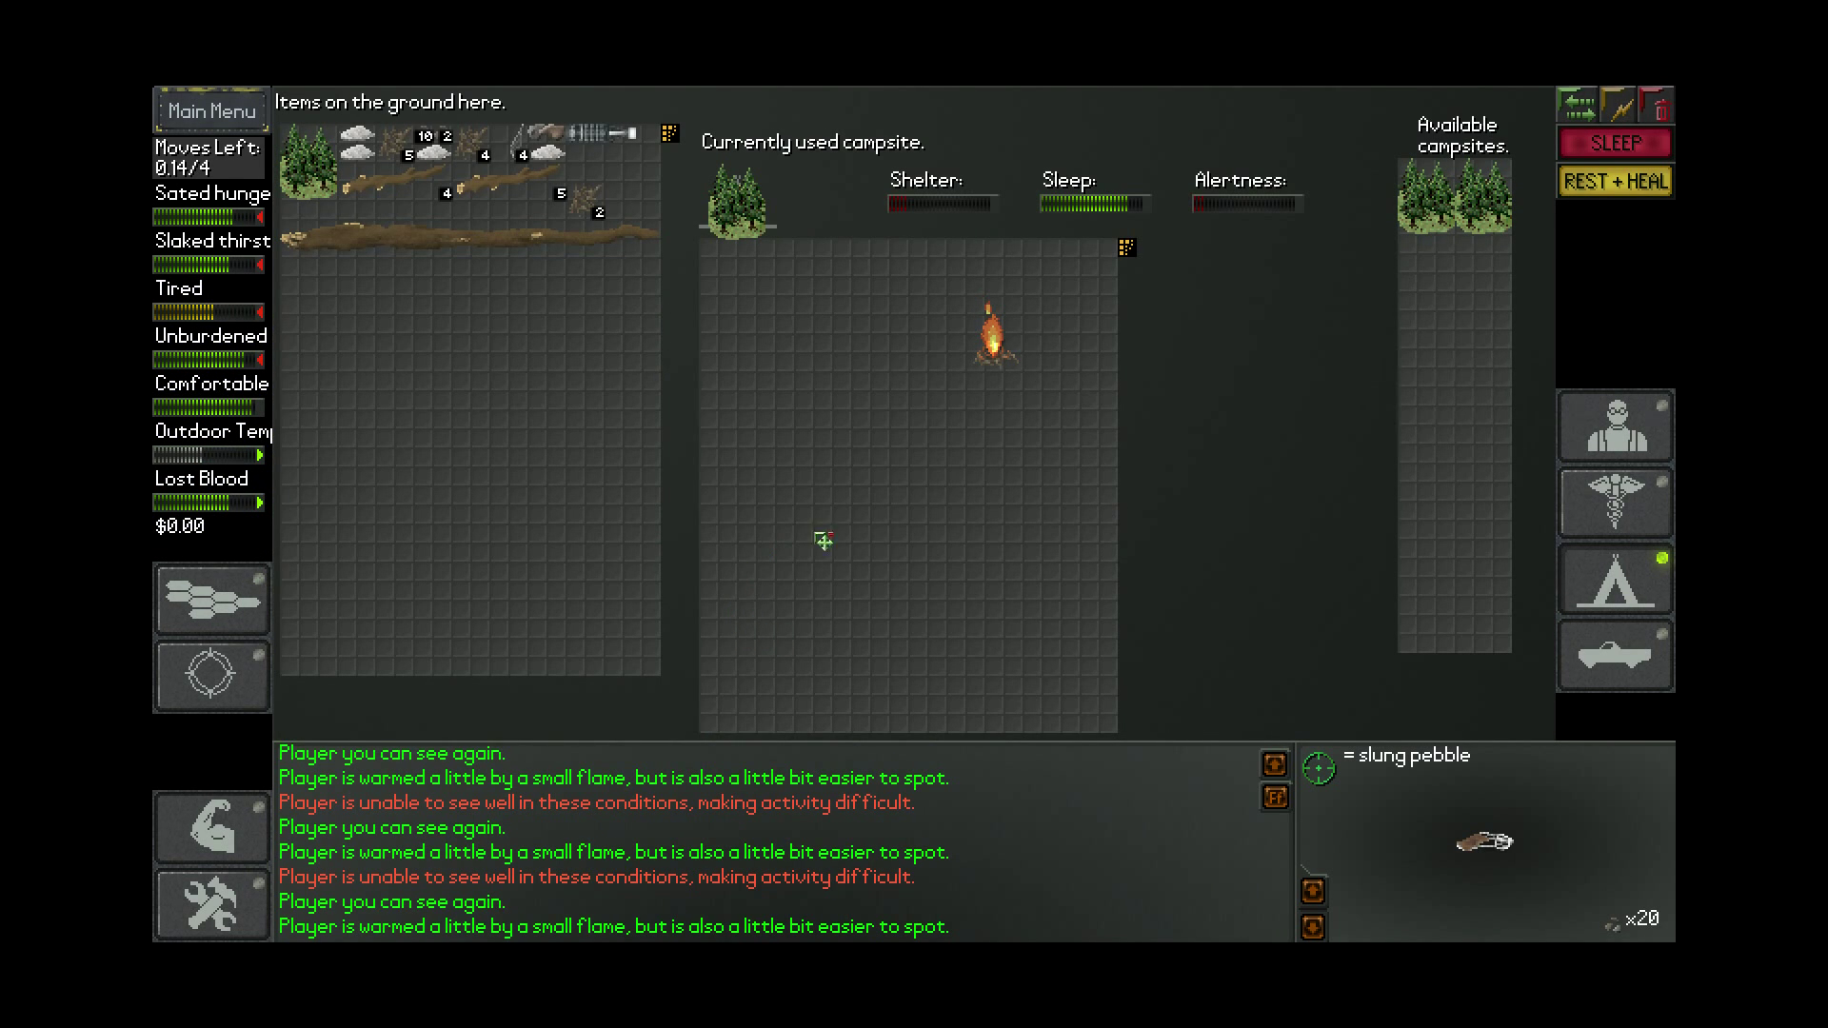
Sleep at the campsite, then glance over the inventory, map and campsite screens
{"action": "left_click", "coordinate": [1618, 149]}
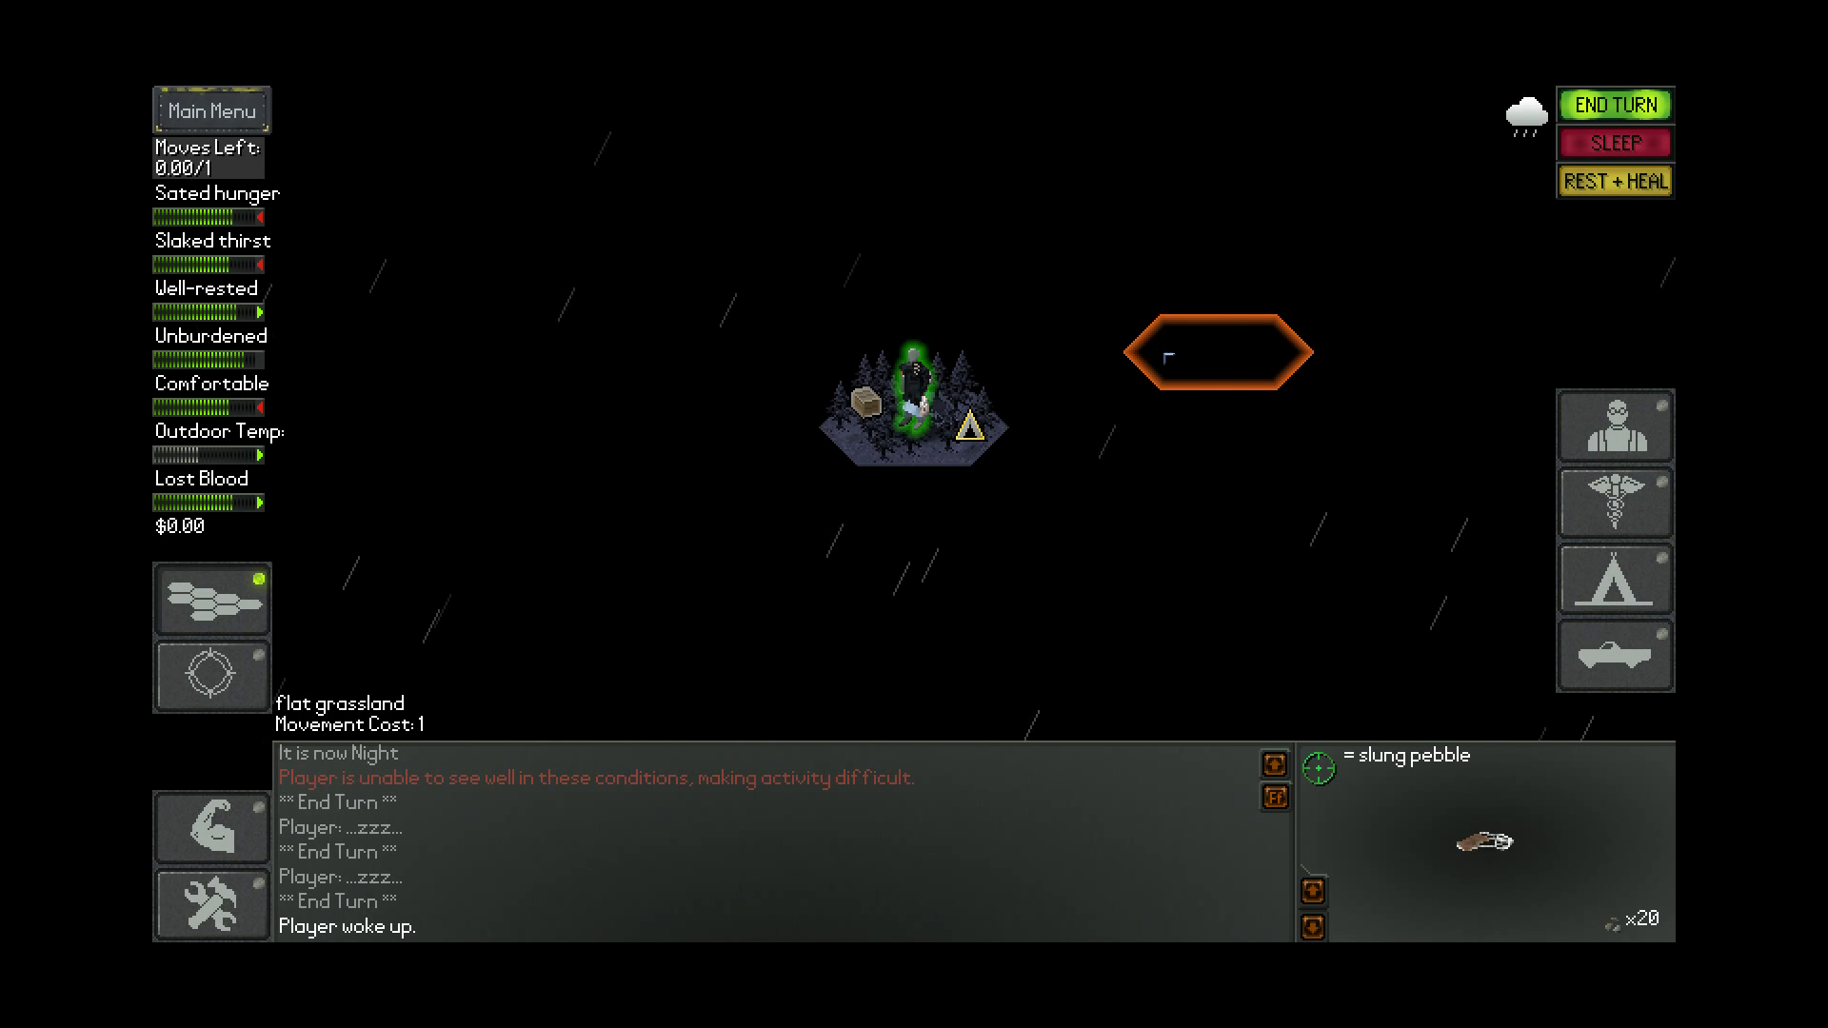
{"action": "key", "text": "i"}
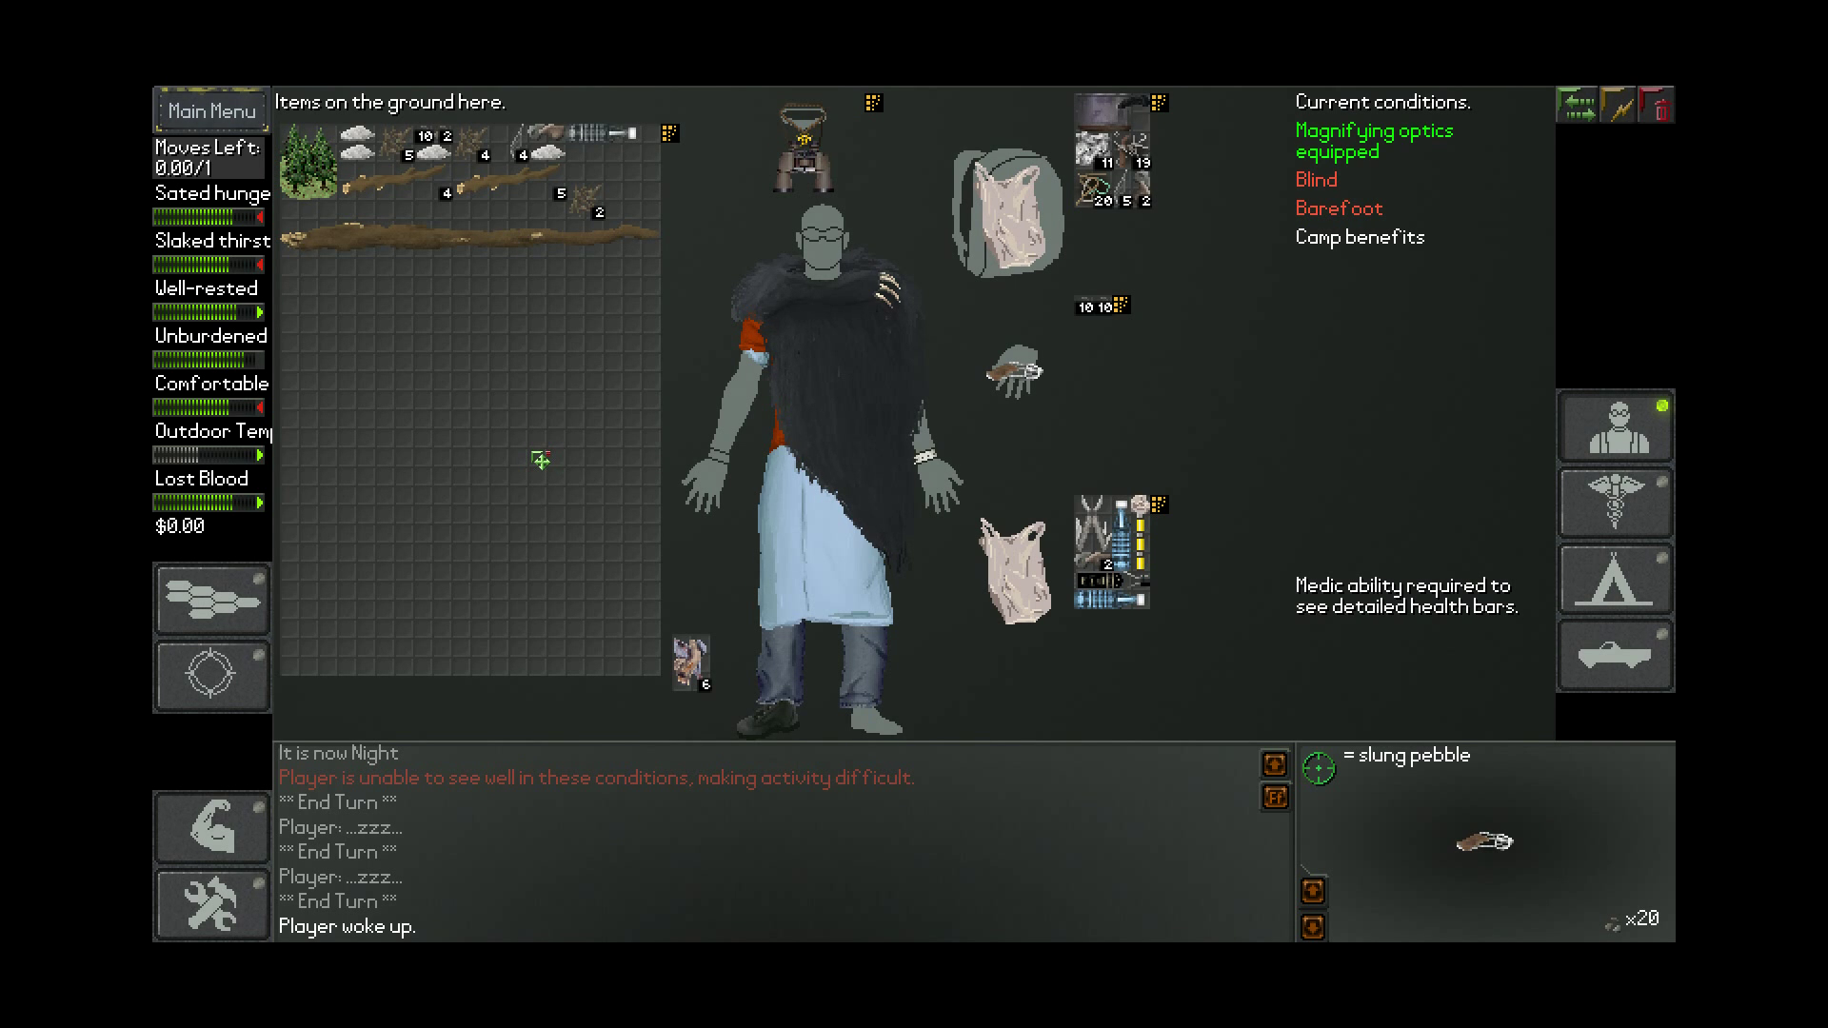
{"action": "key", "text": "i"}
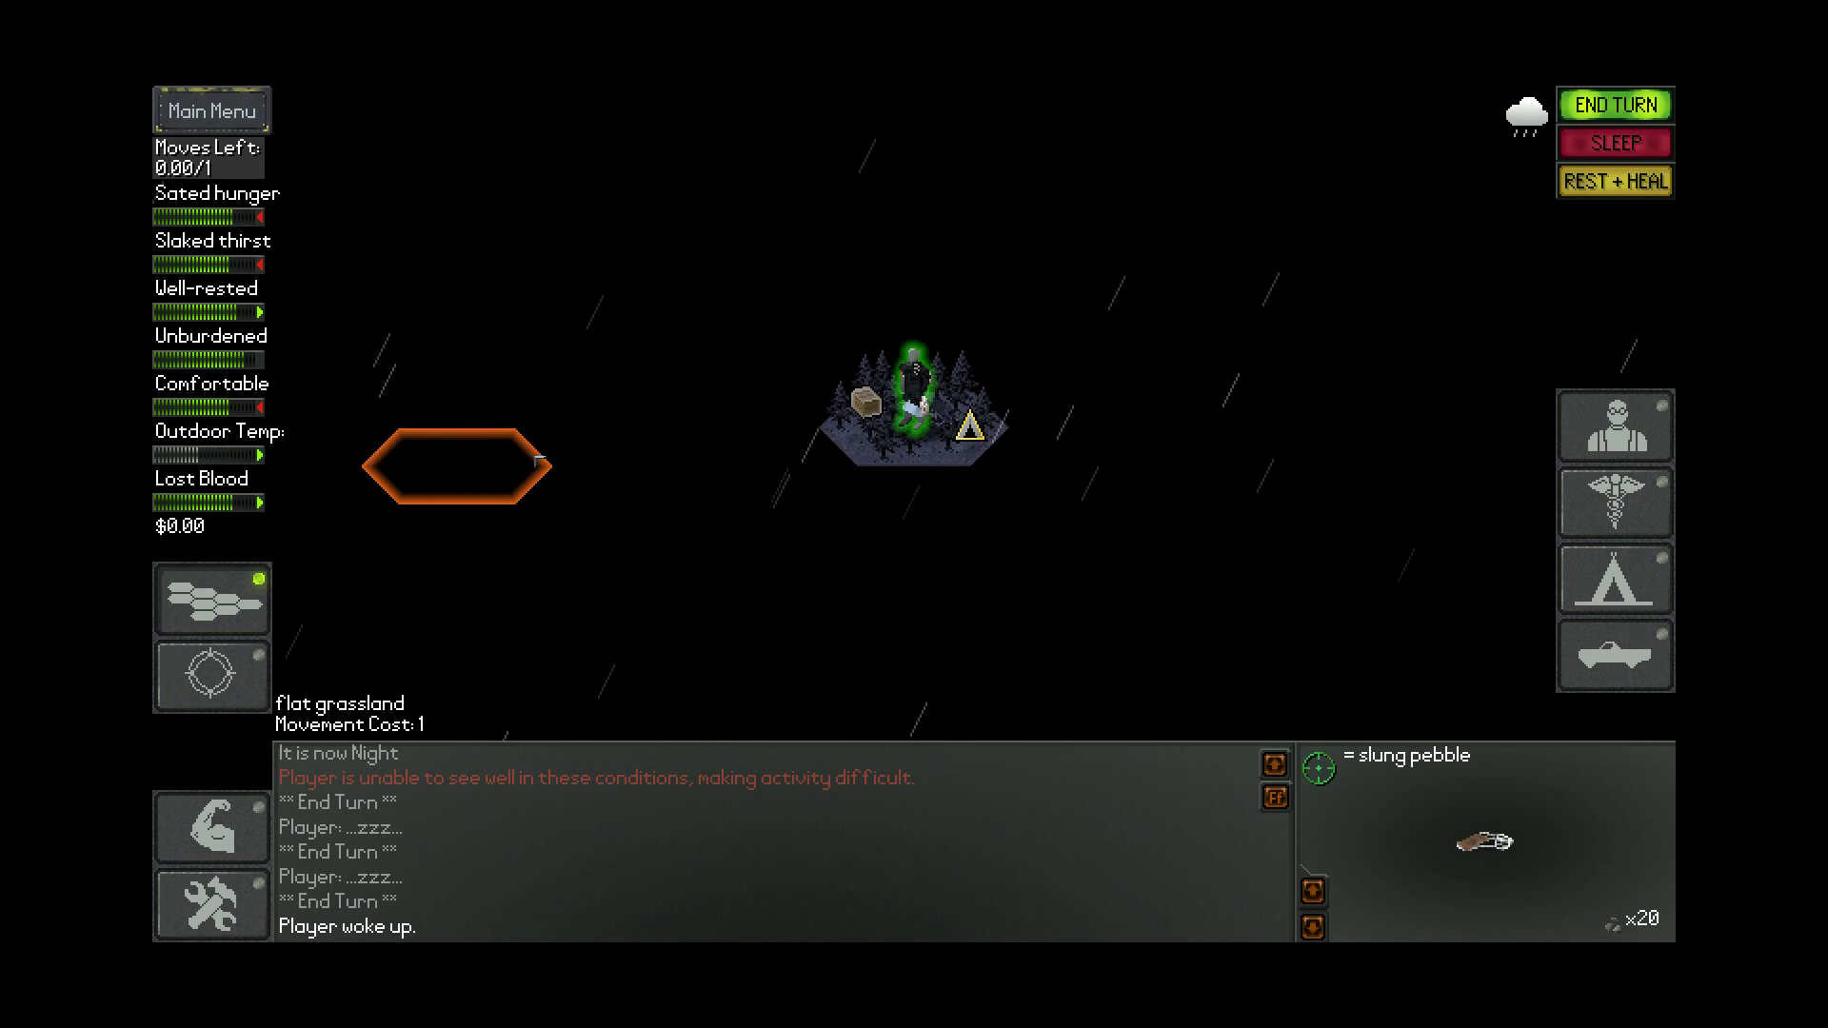
{"action": "key", "text": "m"}
{"action": "key", "text": "m"}
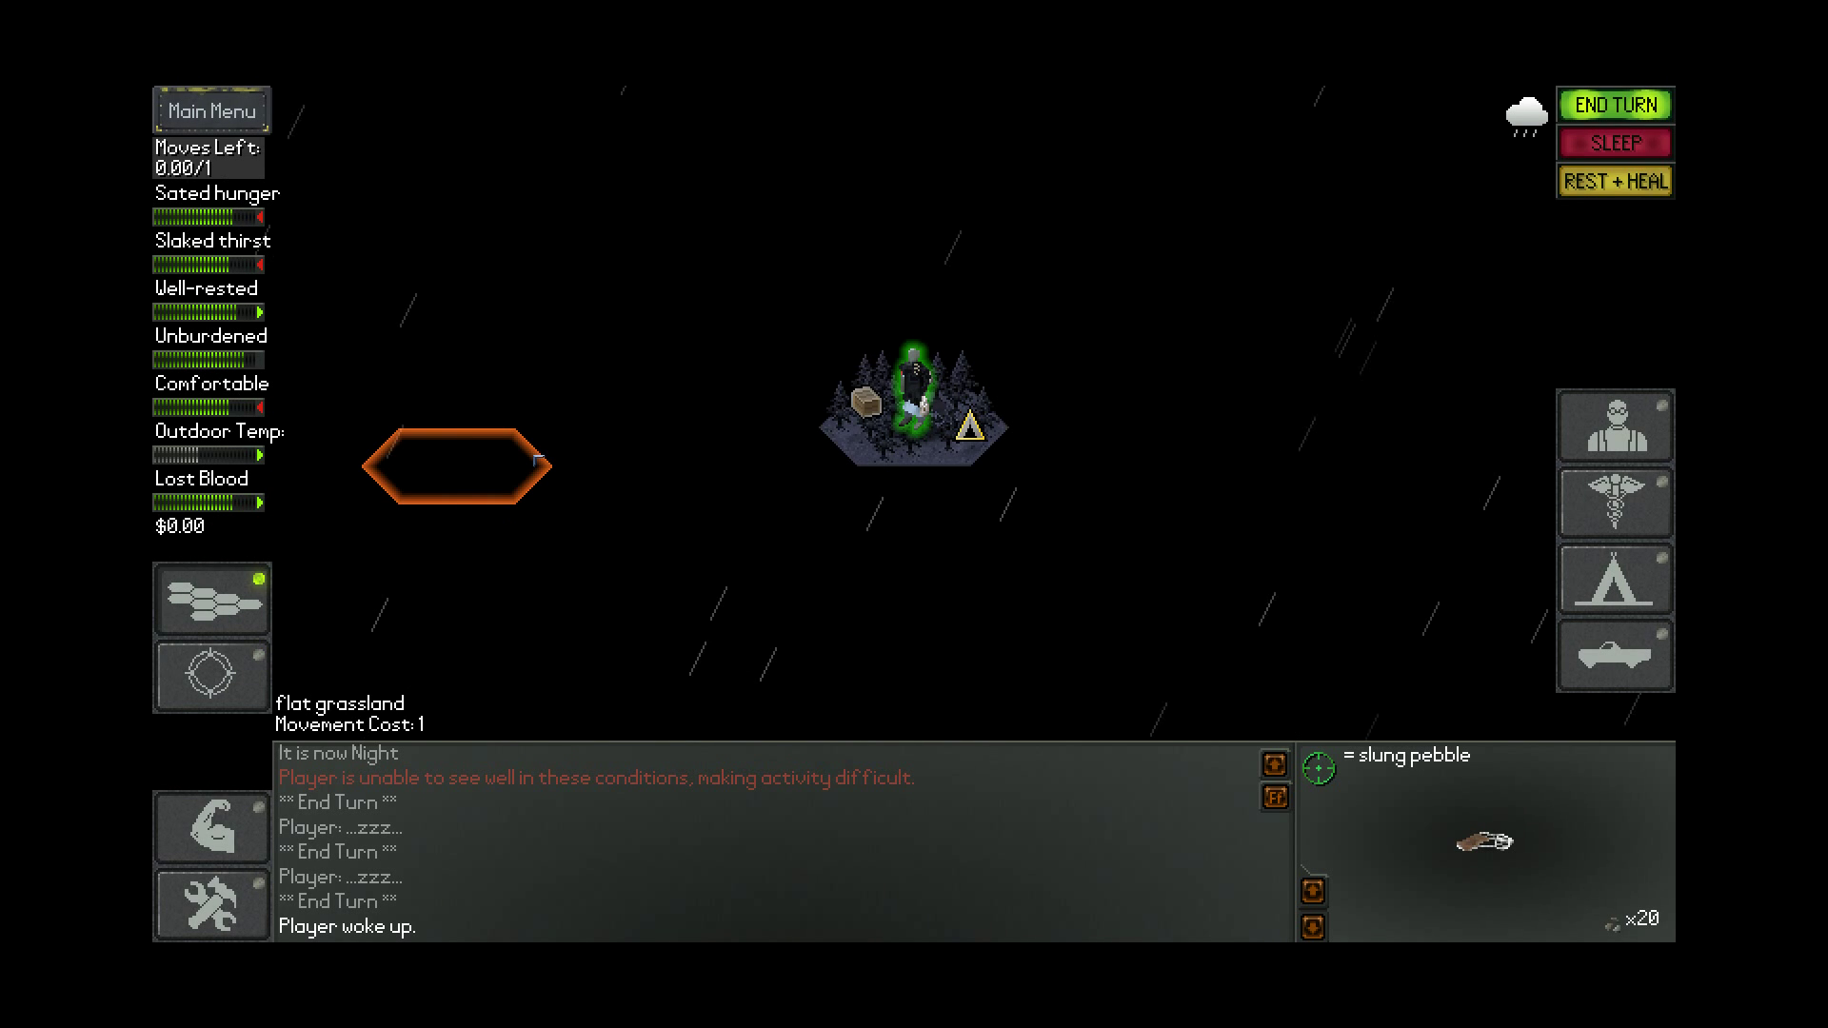
{"action": "key", "text": "i"}
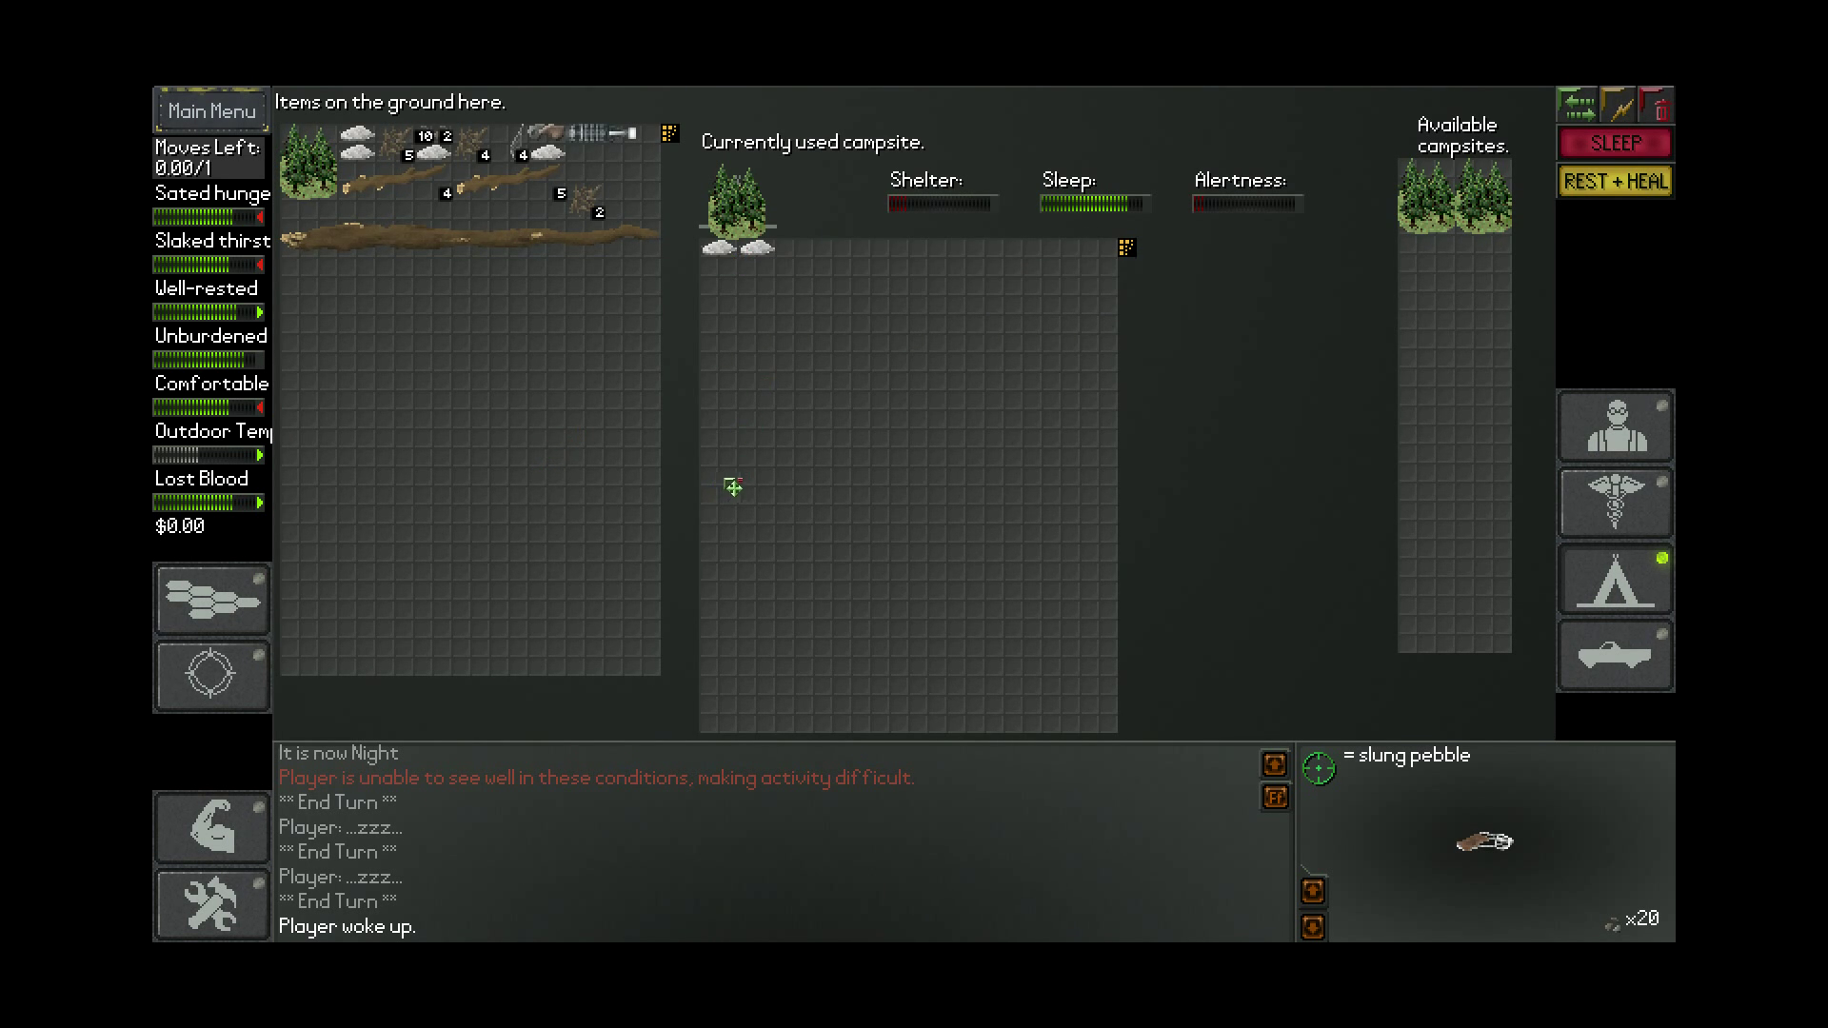
{"action": "key", "text": "Escape"}
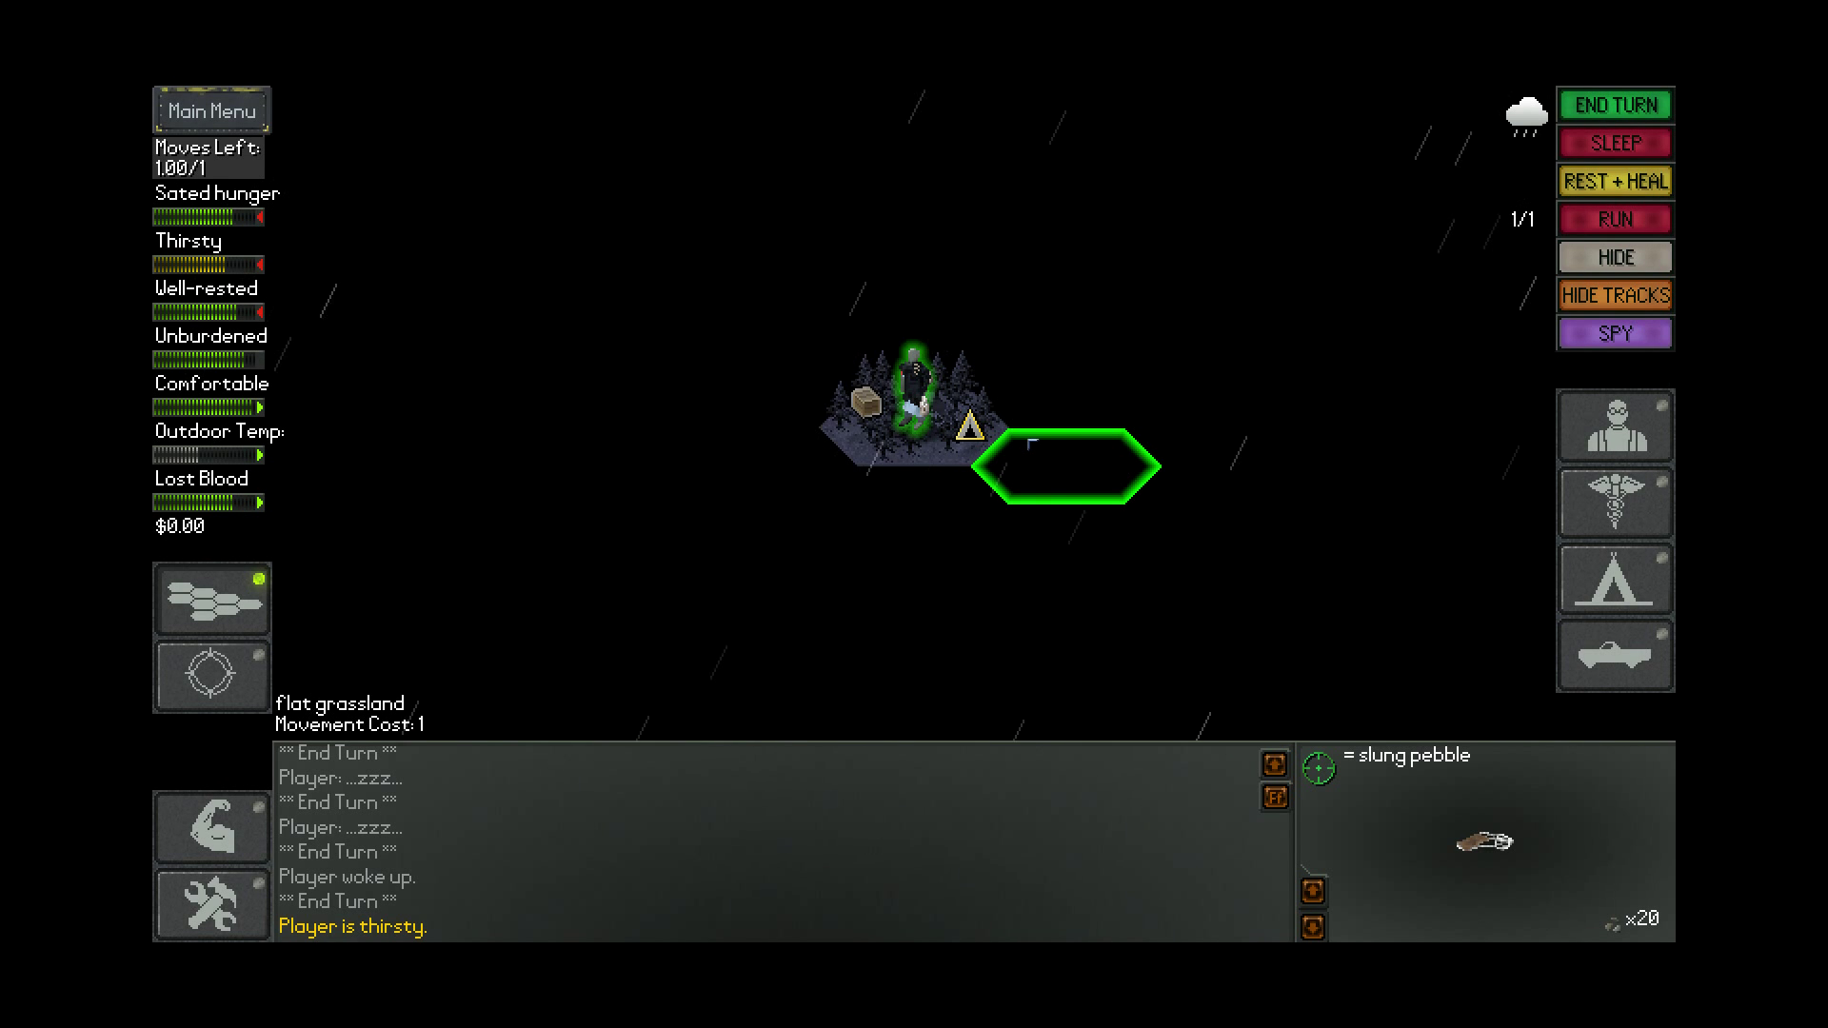
Drink from the water bottle in the inventory and go back to the map
{"action": "key", "text": "i"}
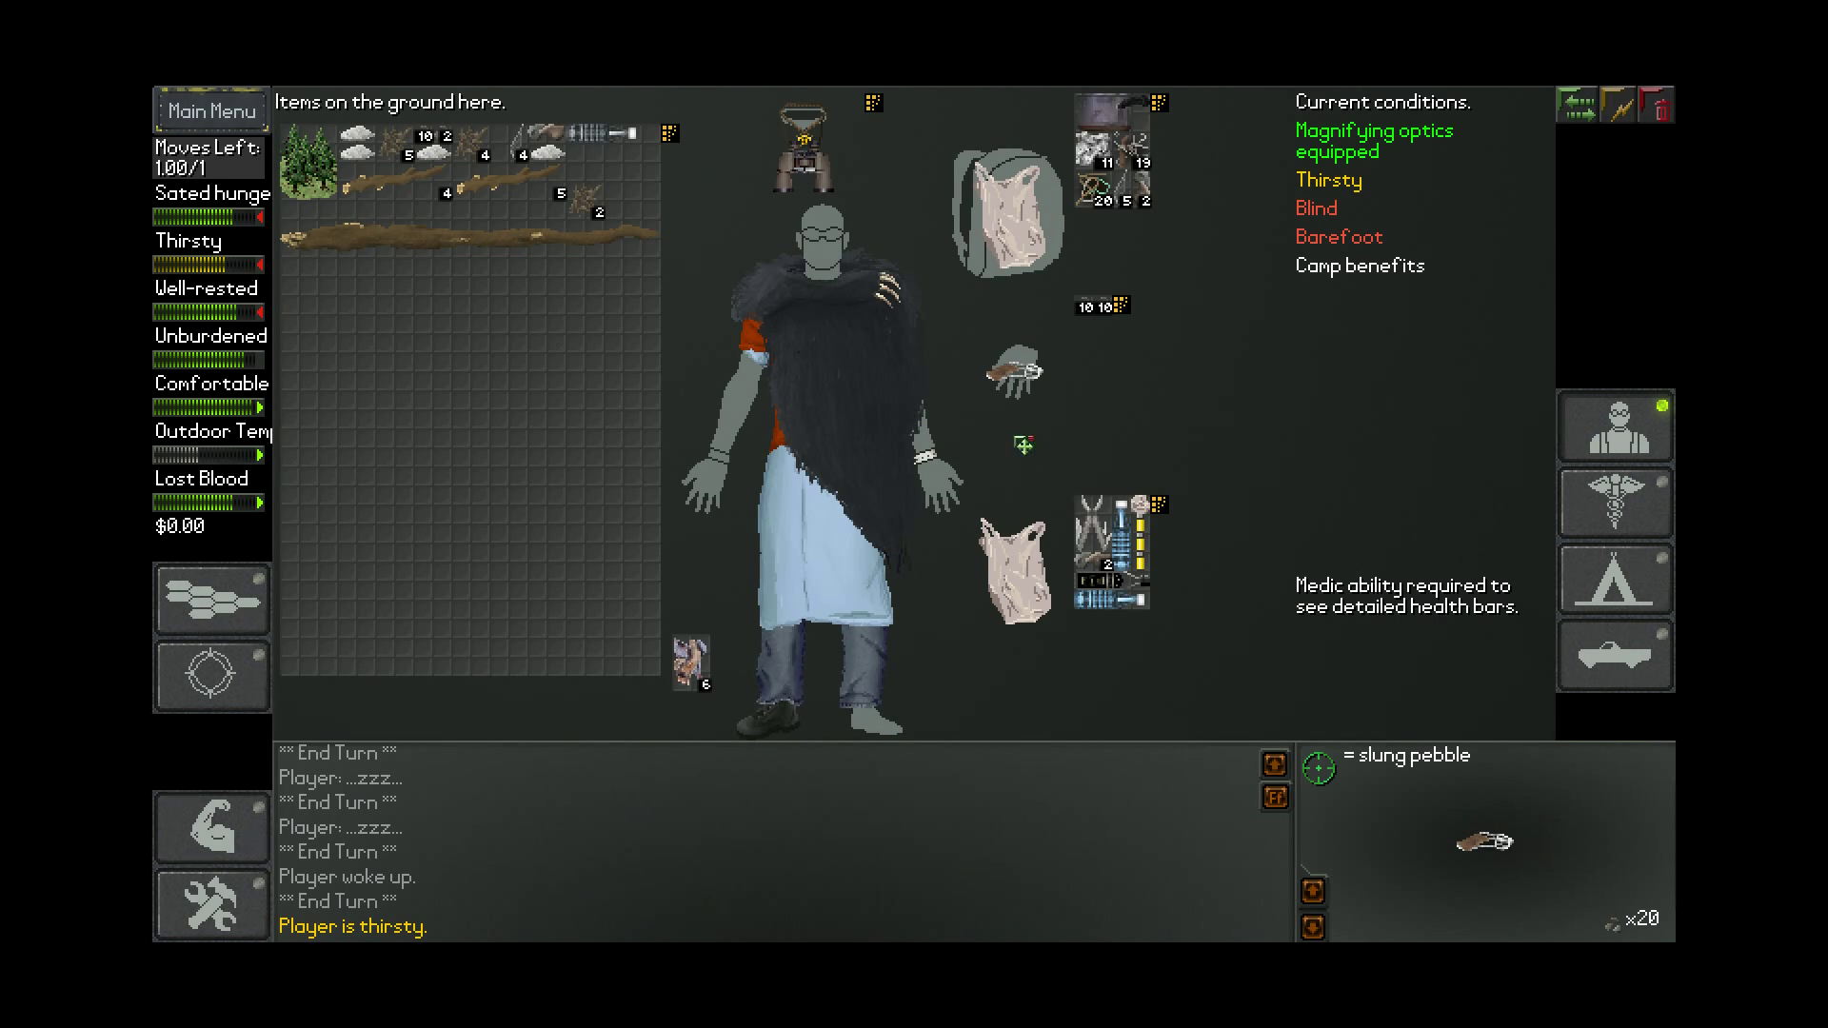
{"action": "right_click", "coordinate": [1106, 609]}
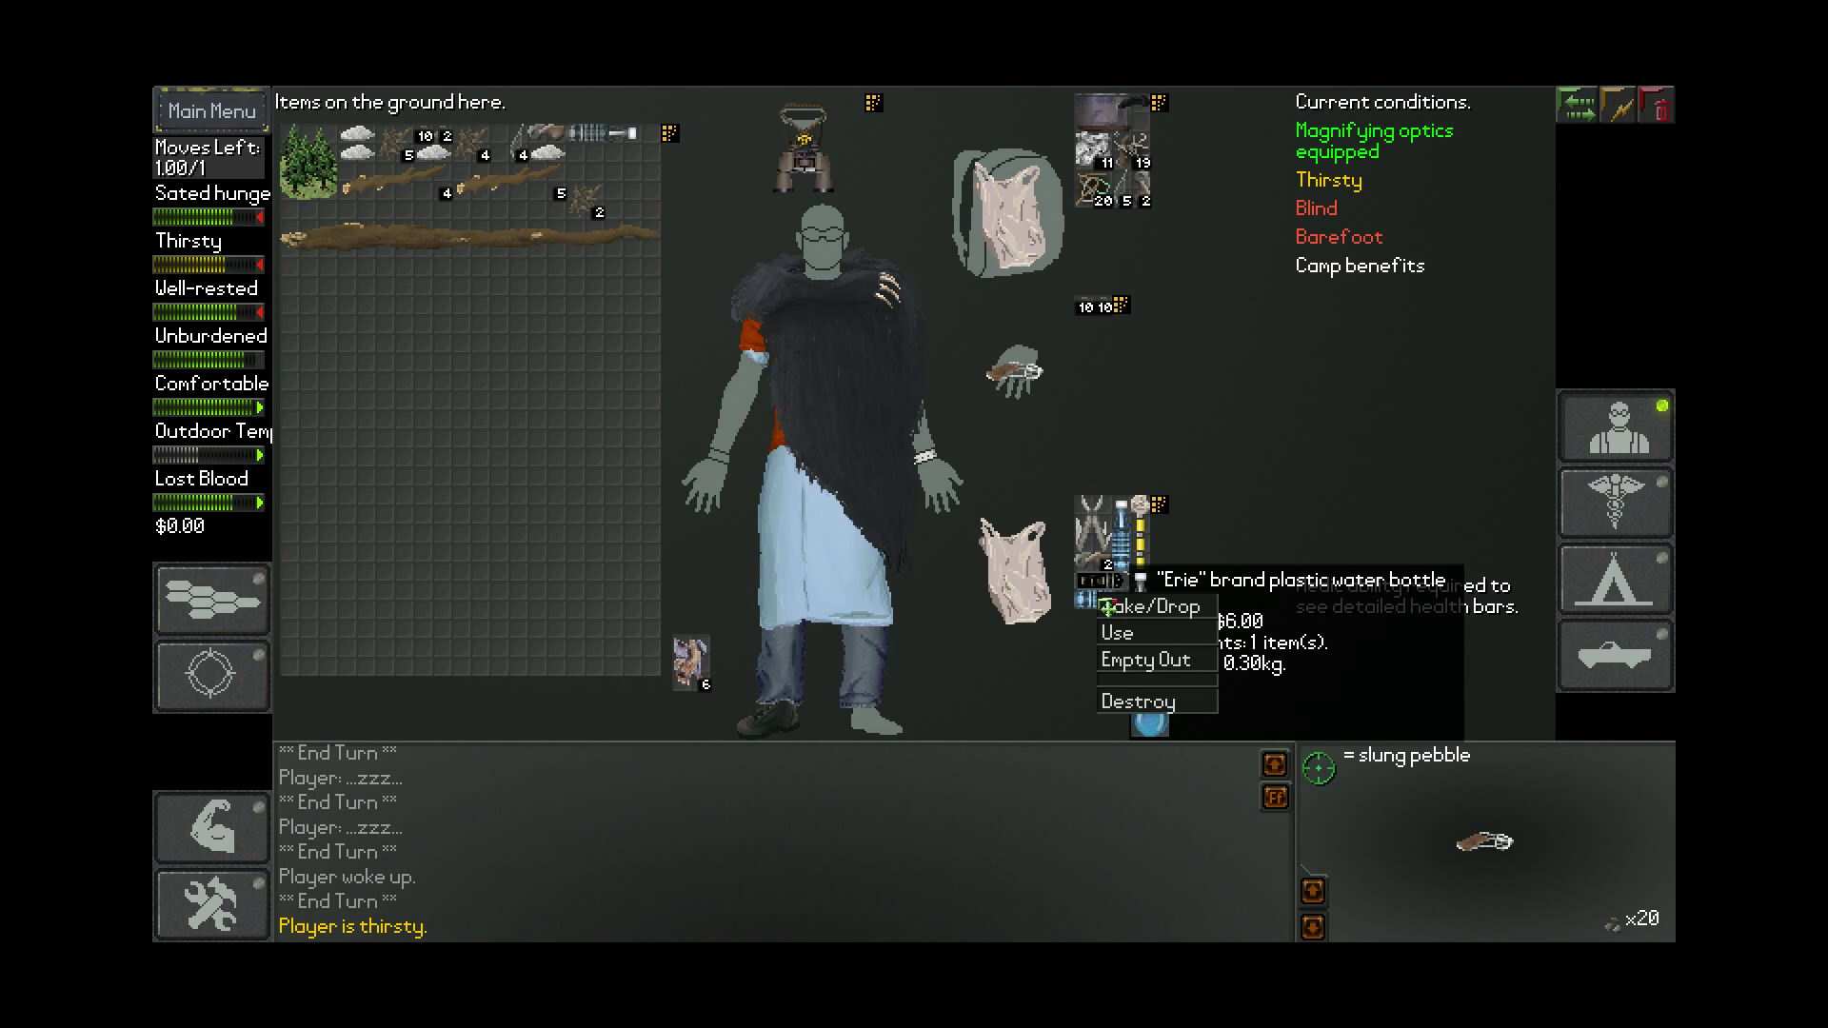
{"action": "left_click", "coordinate": [1155, 636]}
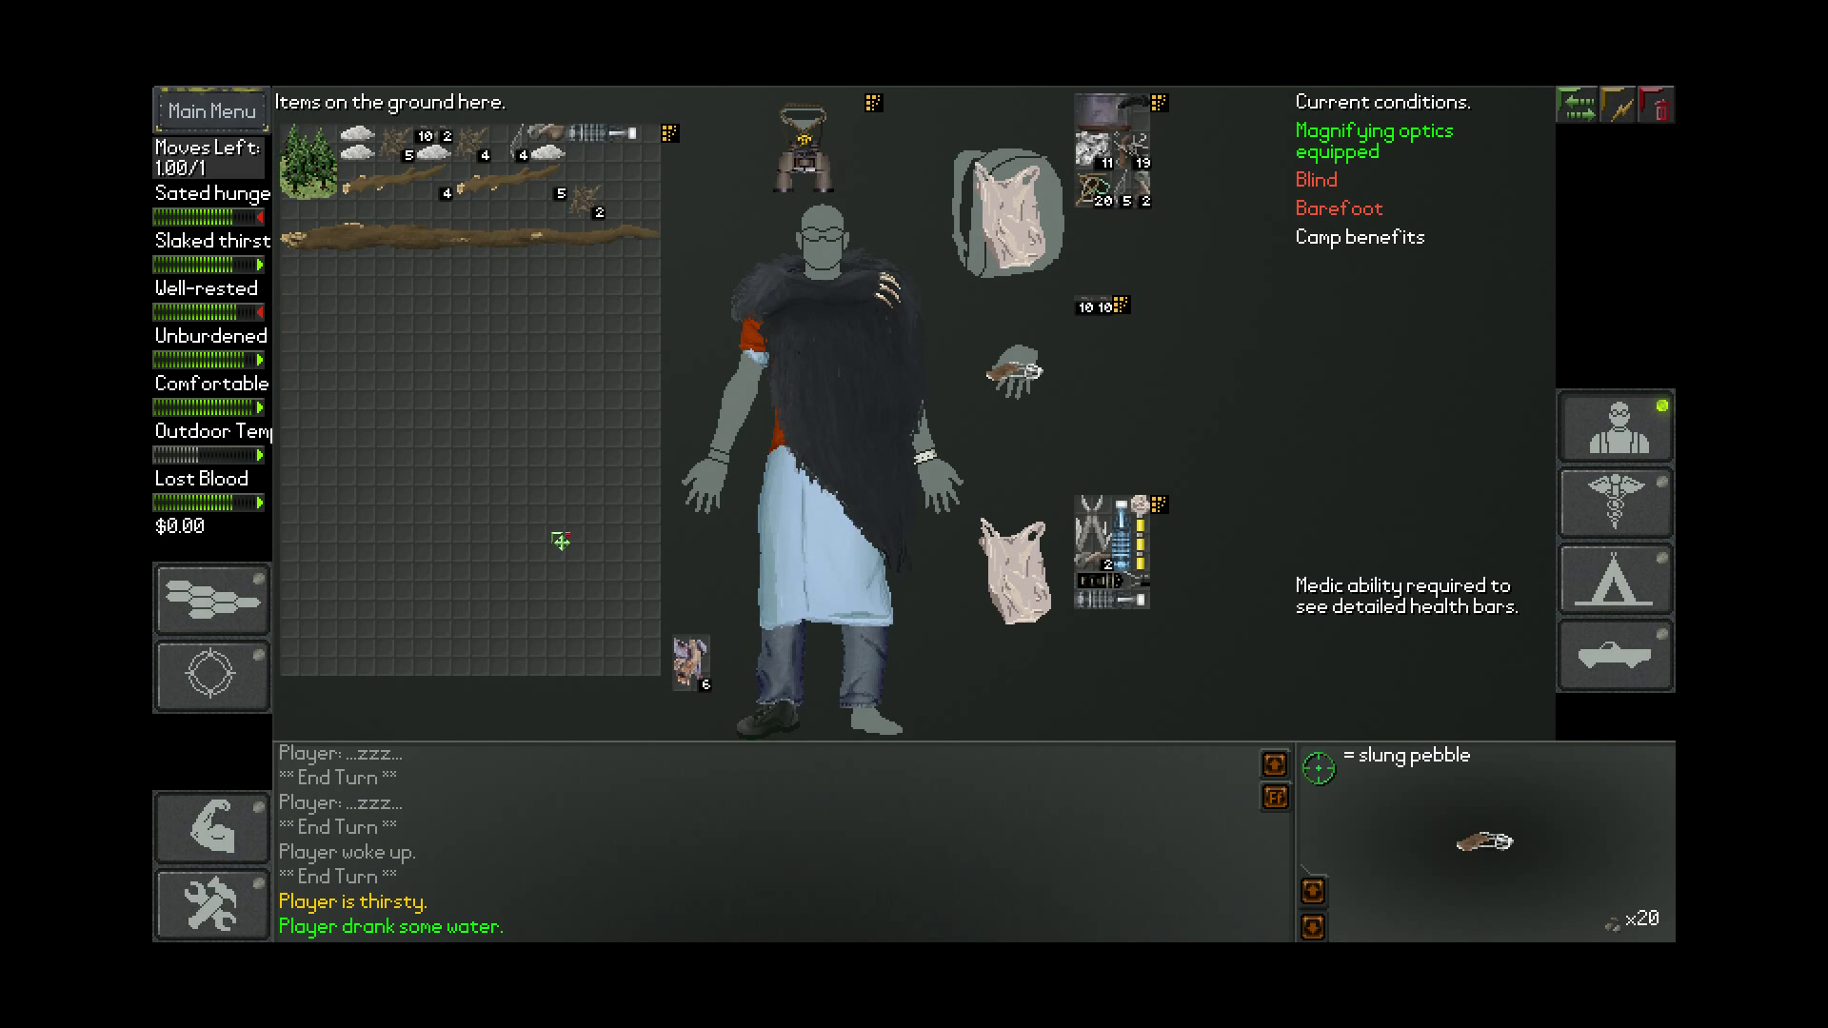
{"action": "key", "text": "i"}
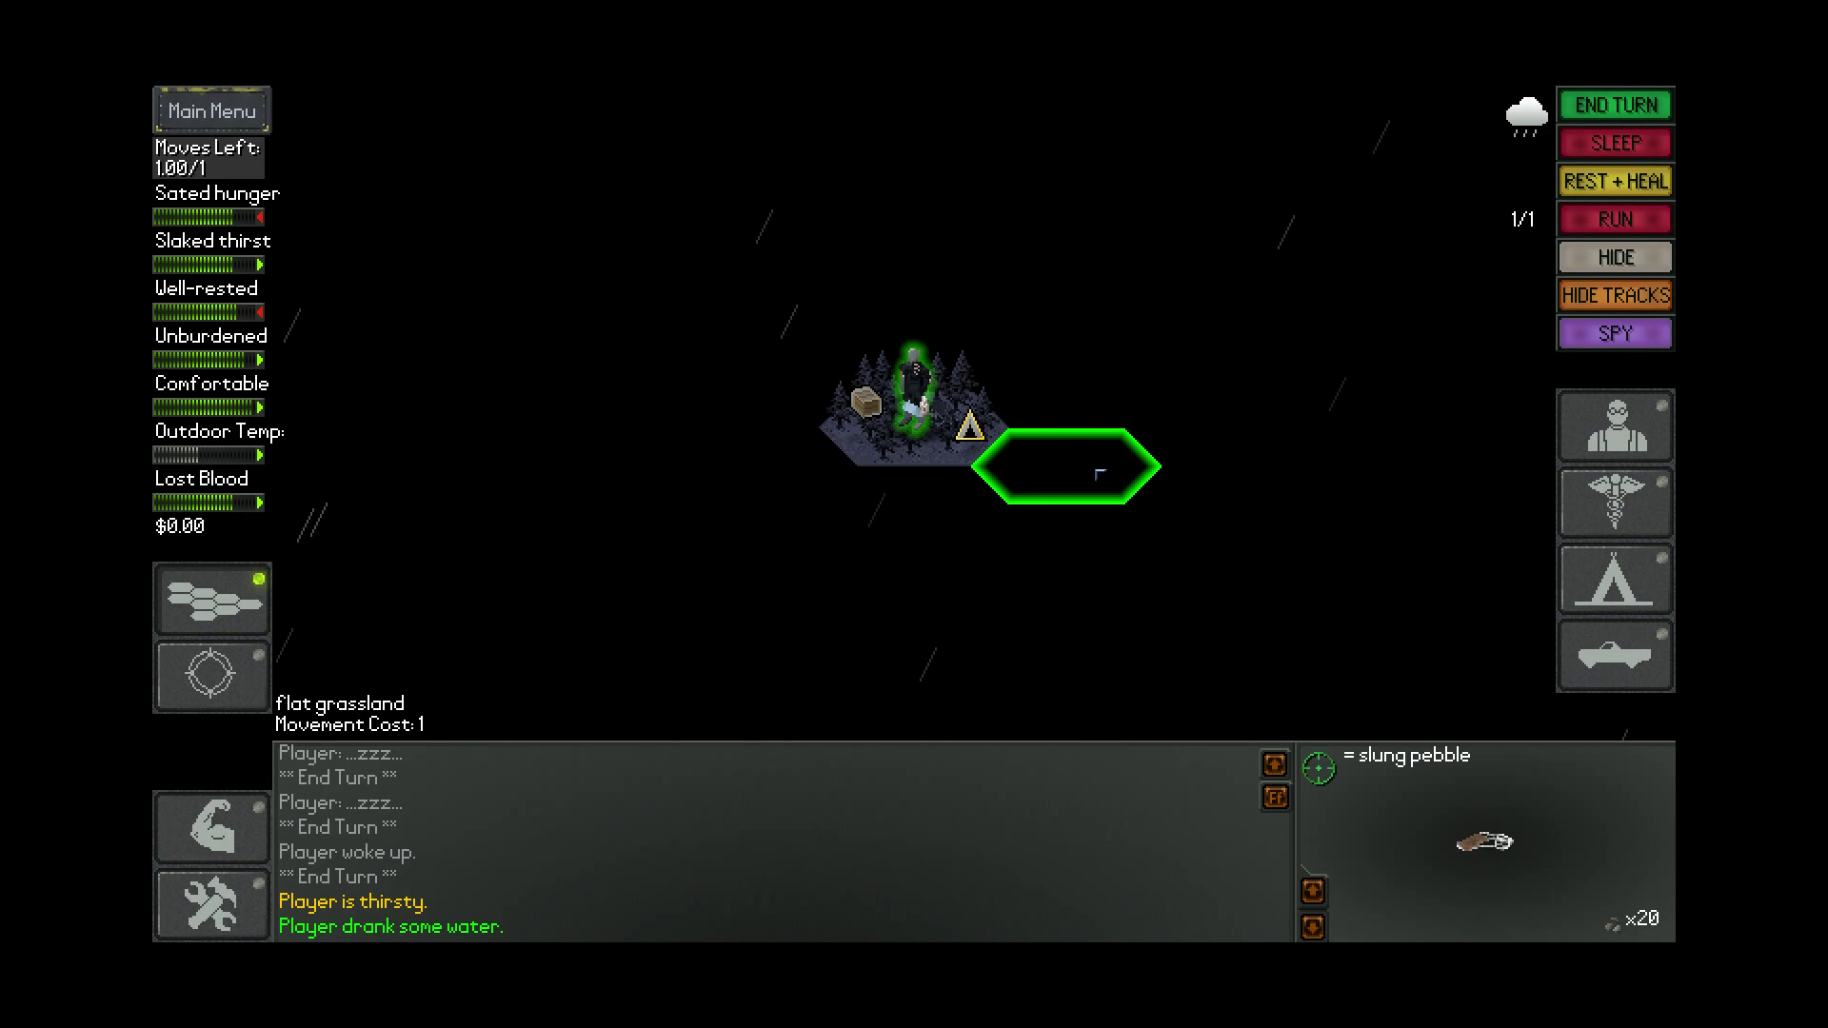
Move to the neighbouring hex, take cover, search twice for the unseen target, and advance
{"action": "left_click", "coordinate": [1100, 473]}
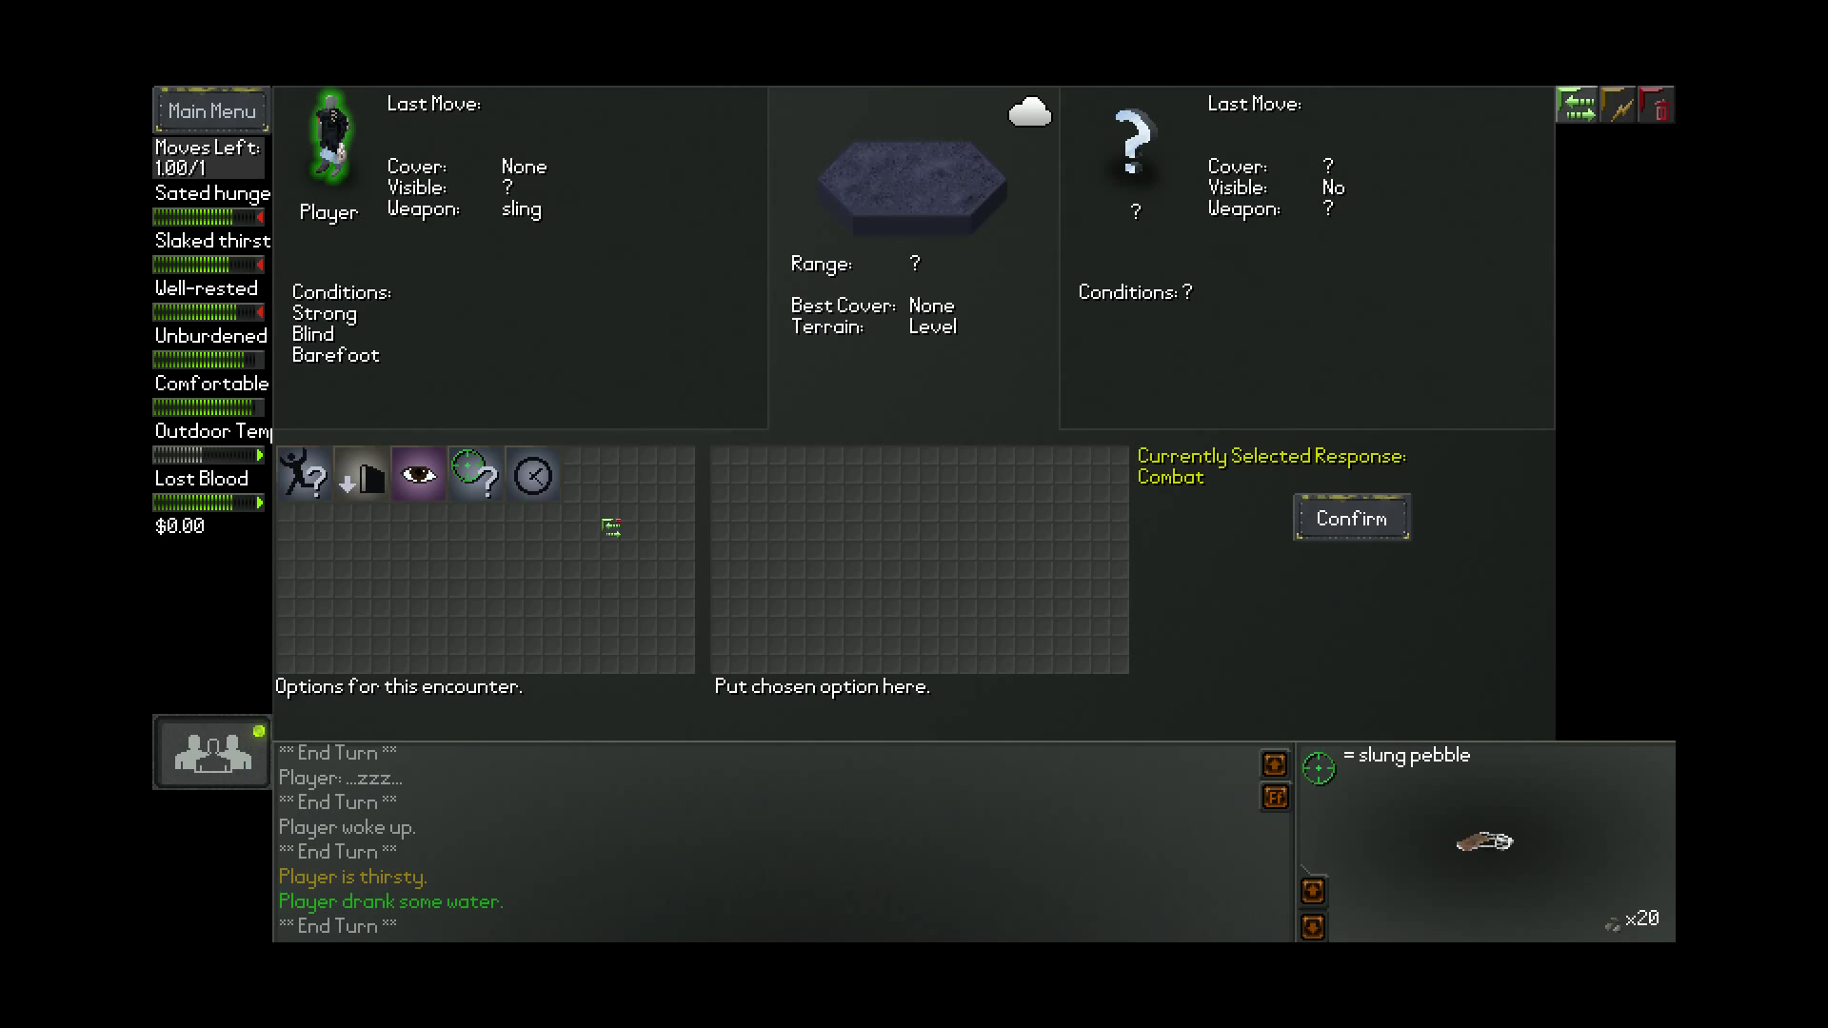
{"action": "left_click", "coordinate": [362, 476]}
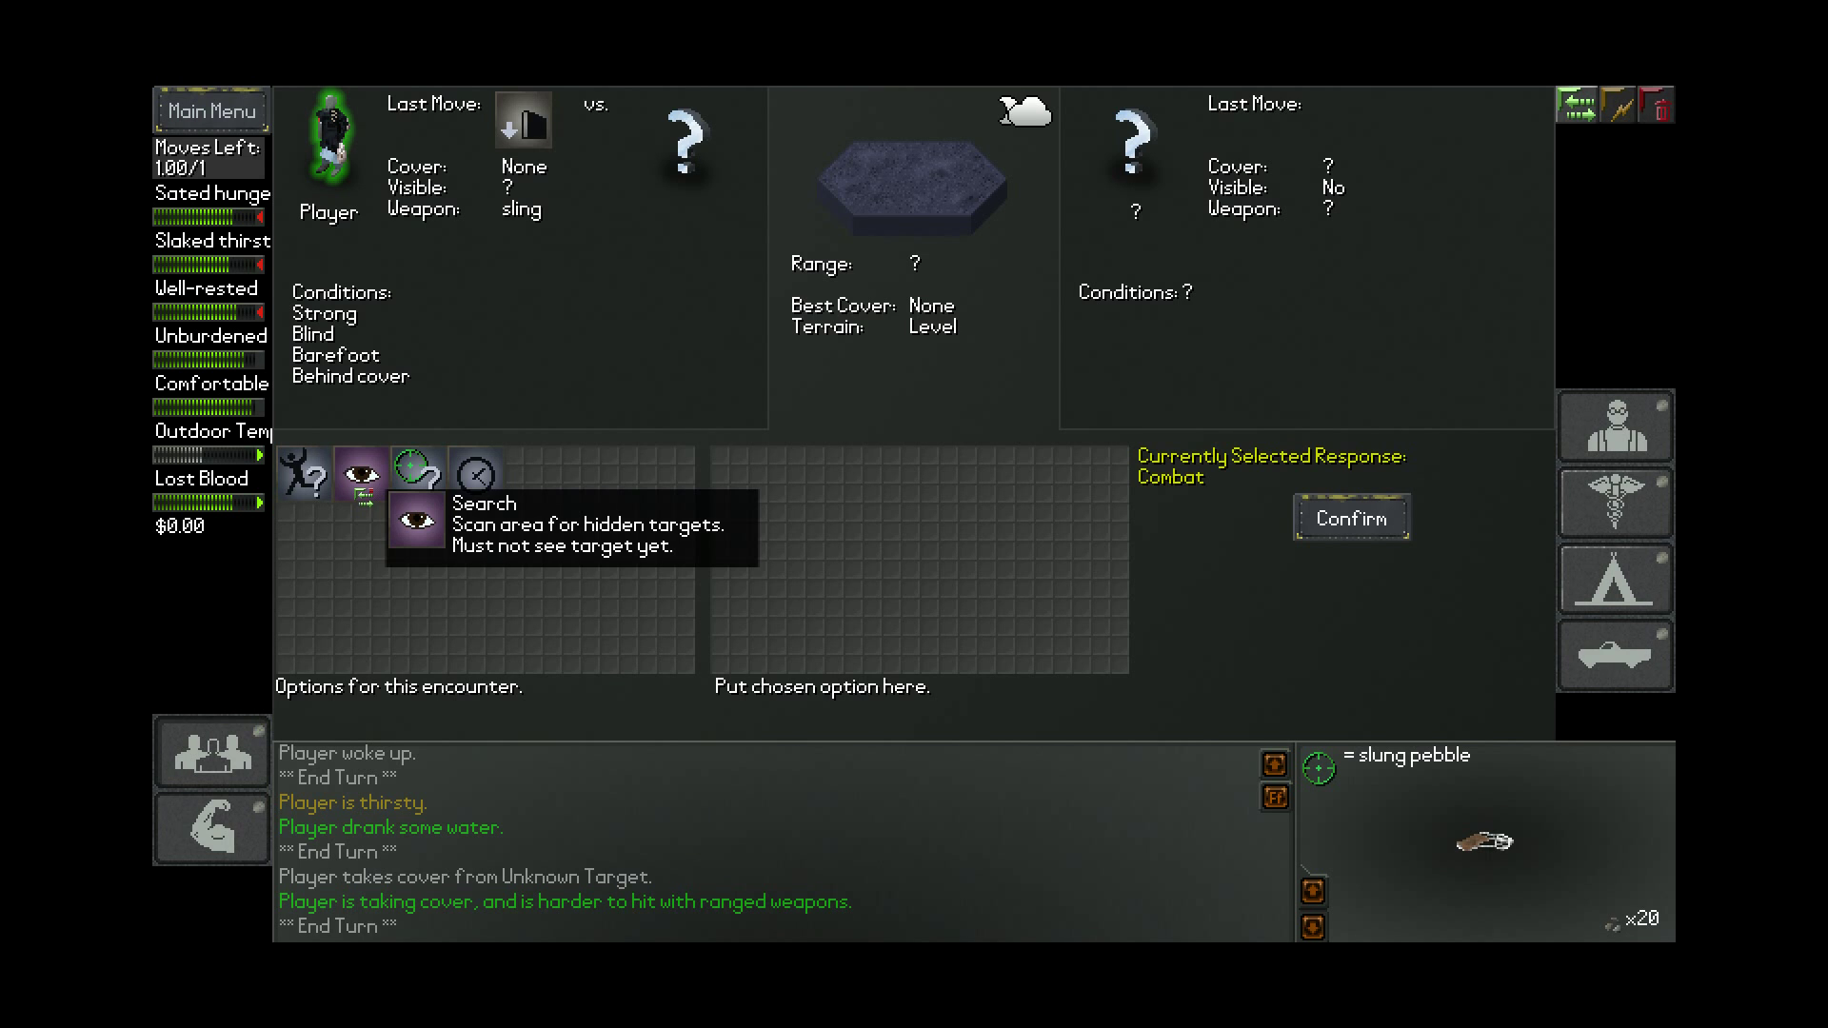
{"action": "left_click", "coordinate": [364, 499]}
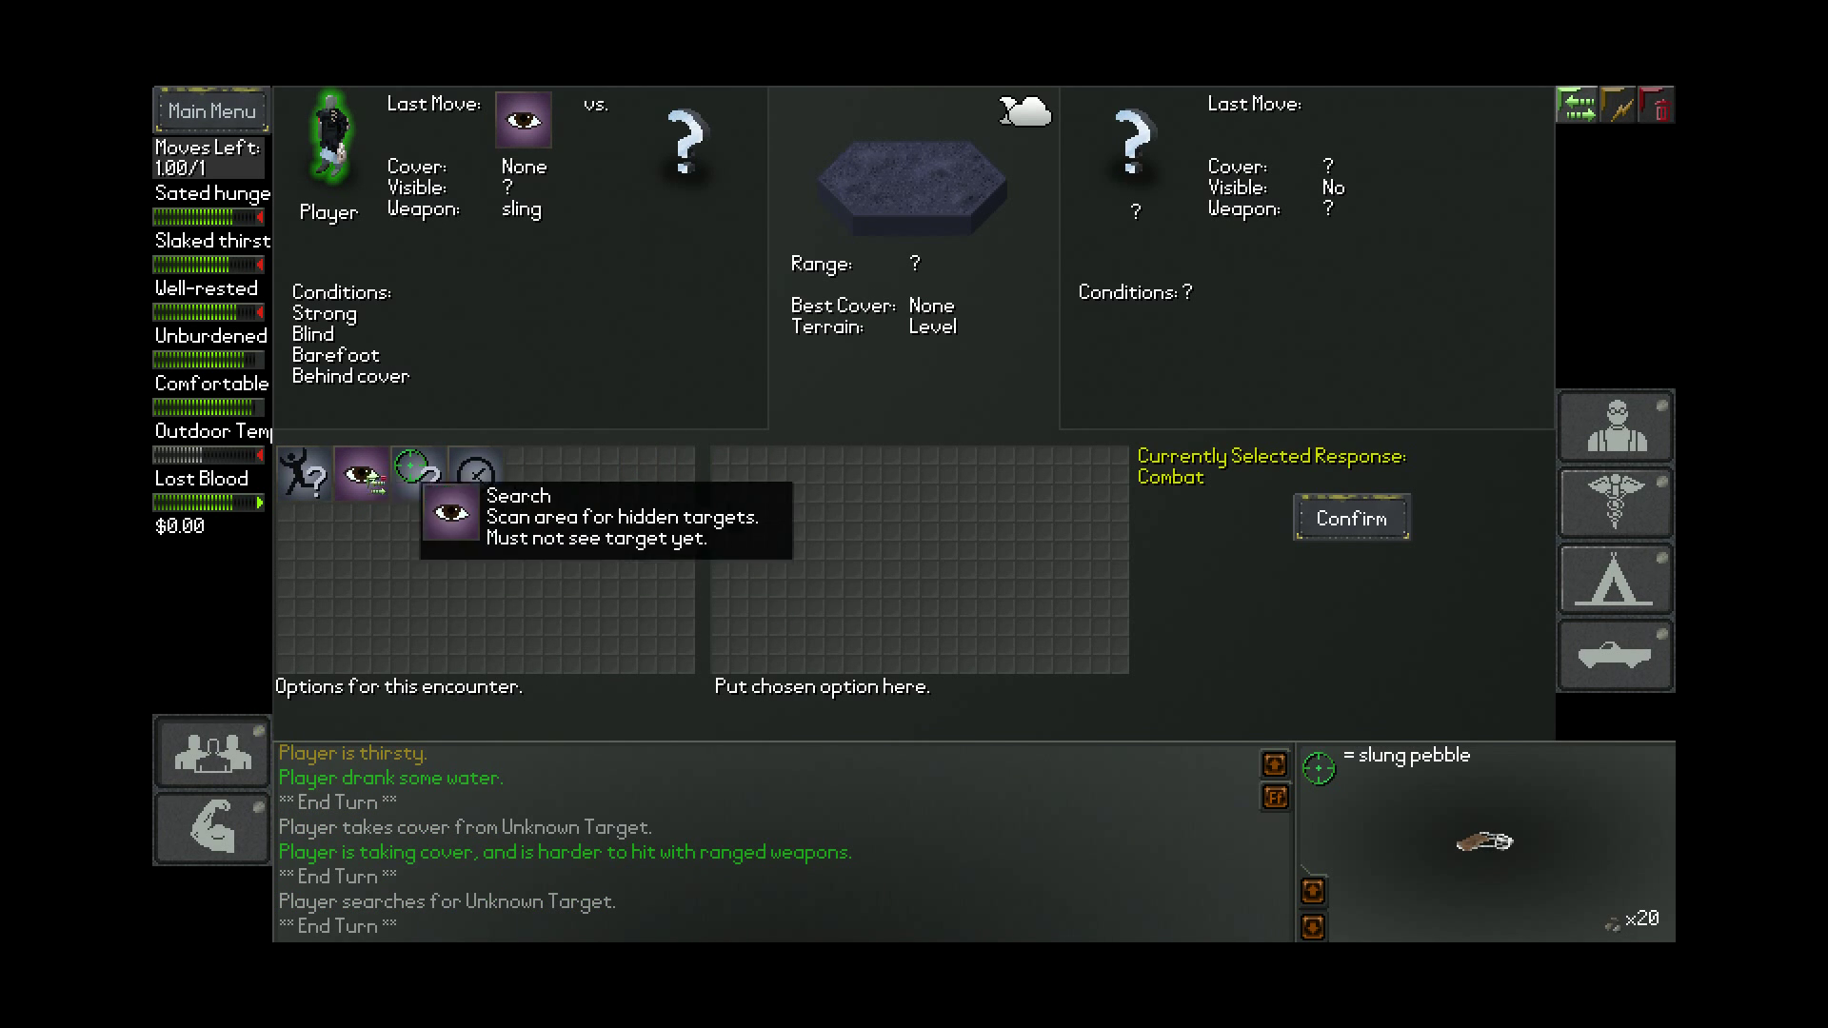
{"action": "left_click", "coordinate": [366, 484]}
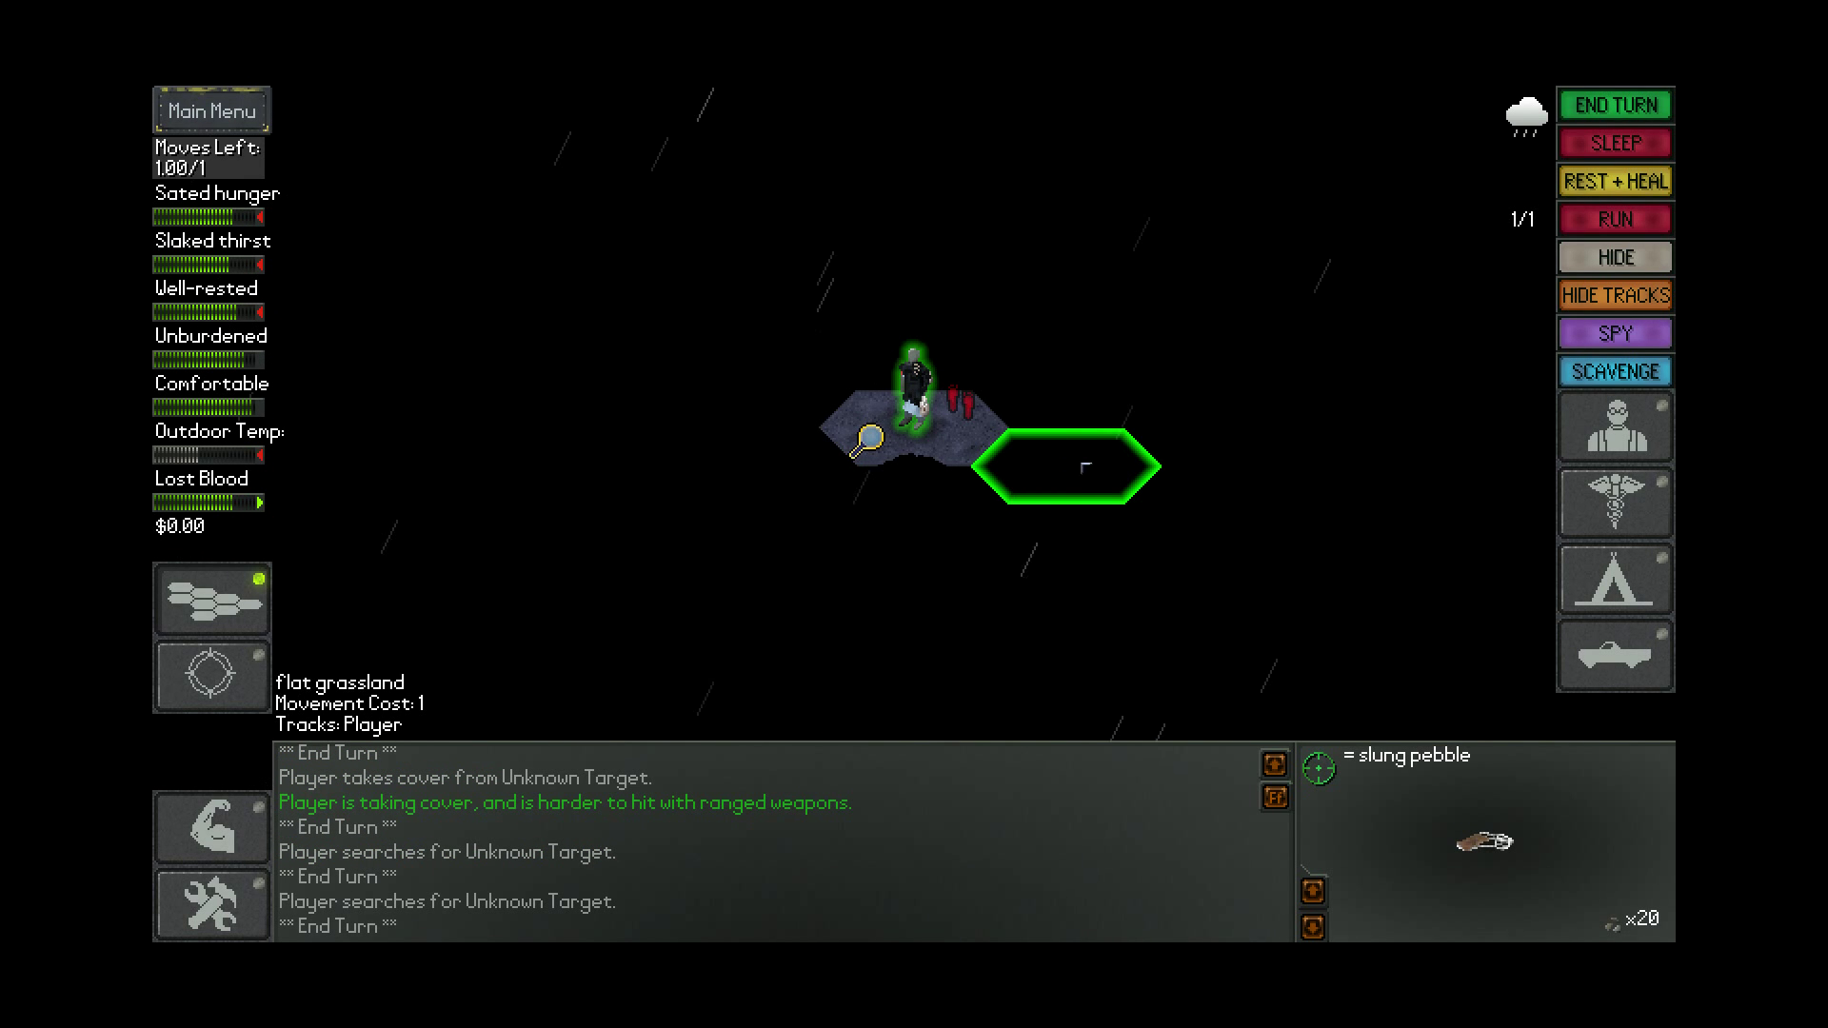
{"action": "left_click", "coordinate": [1074, 466]}
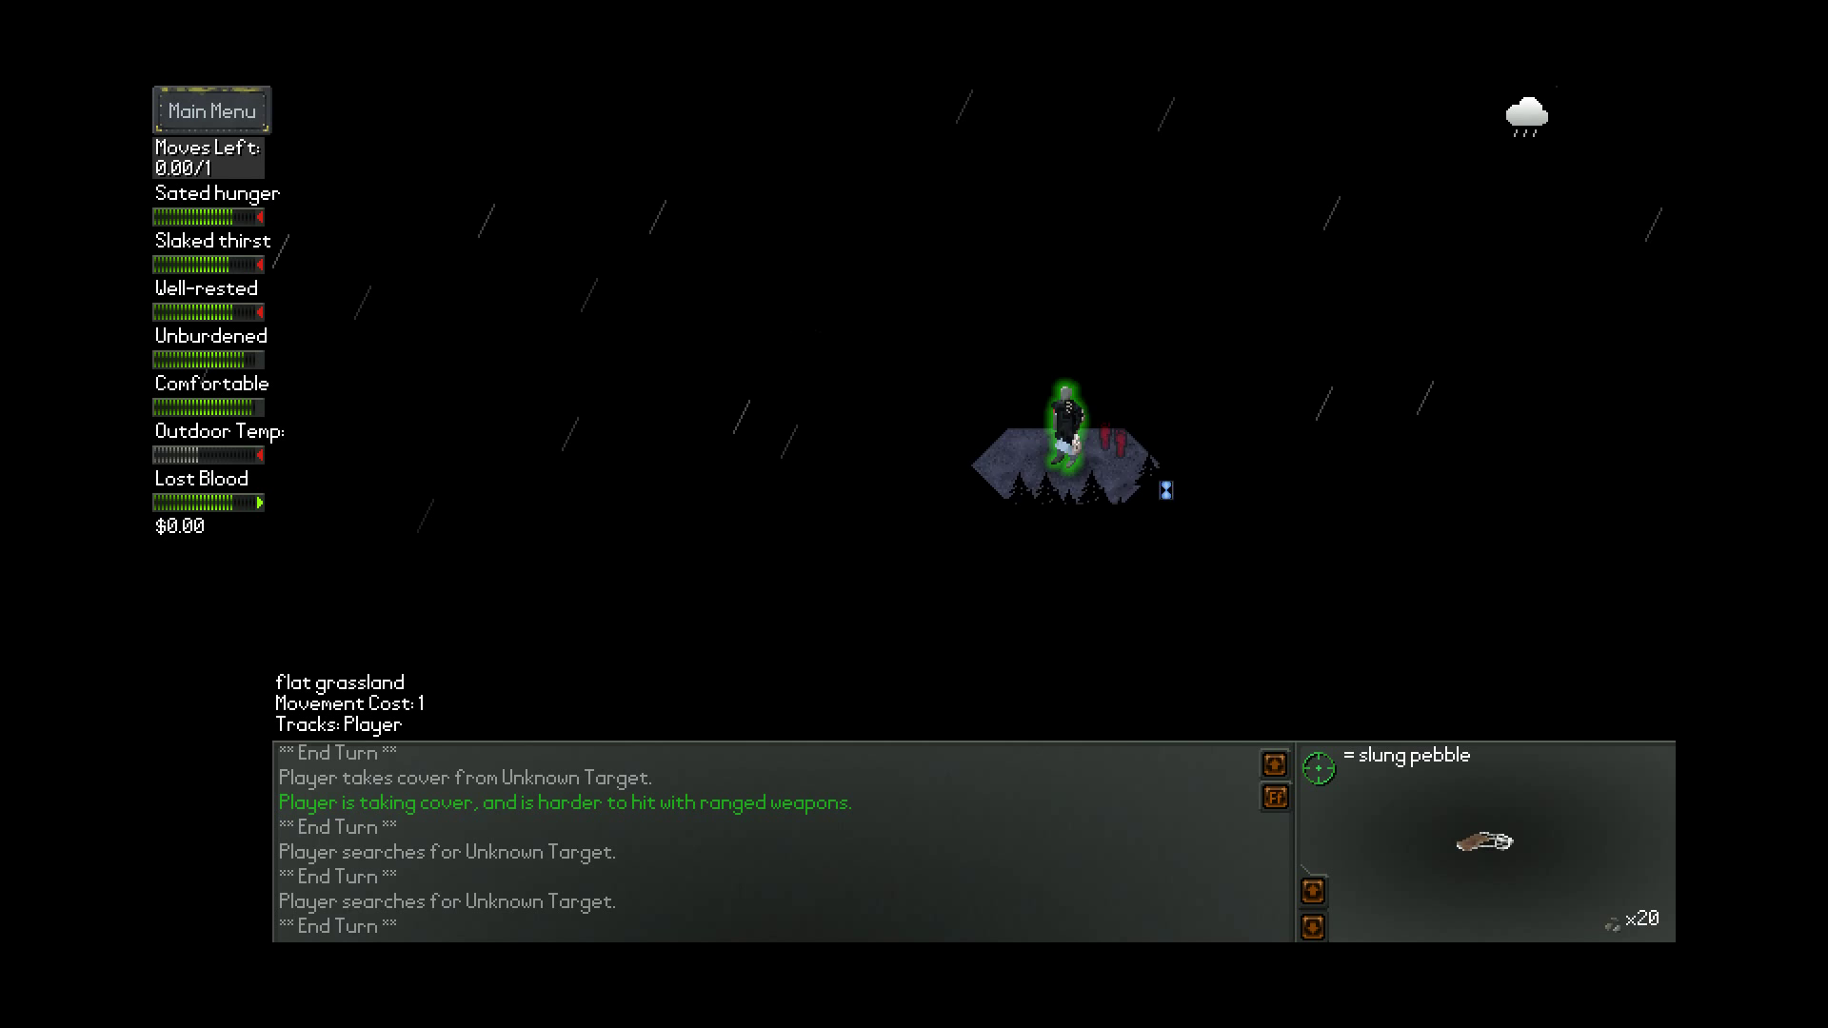
Step into the forested hex and review the ground items in the inventory
{"action": "left_click", "coordinate": [1085, 447]}
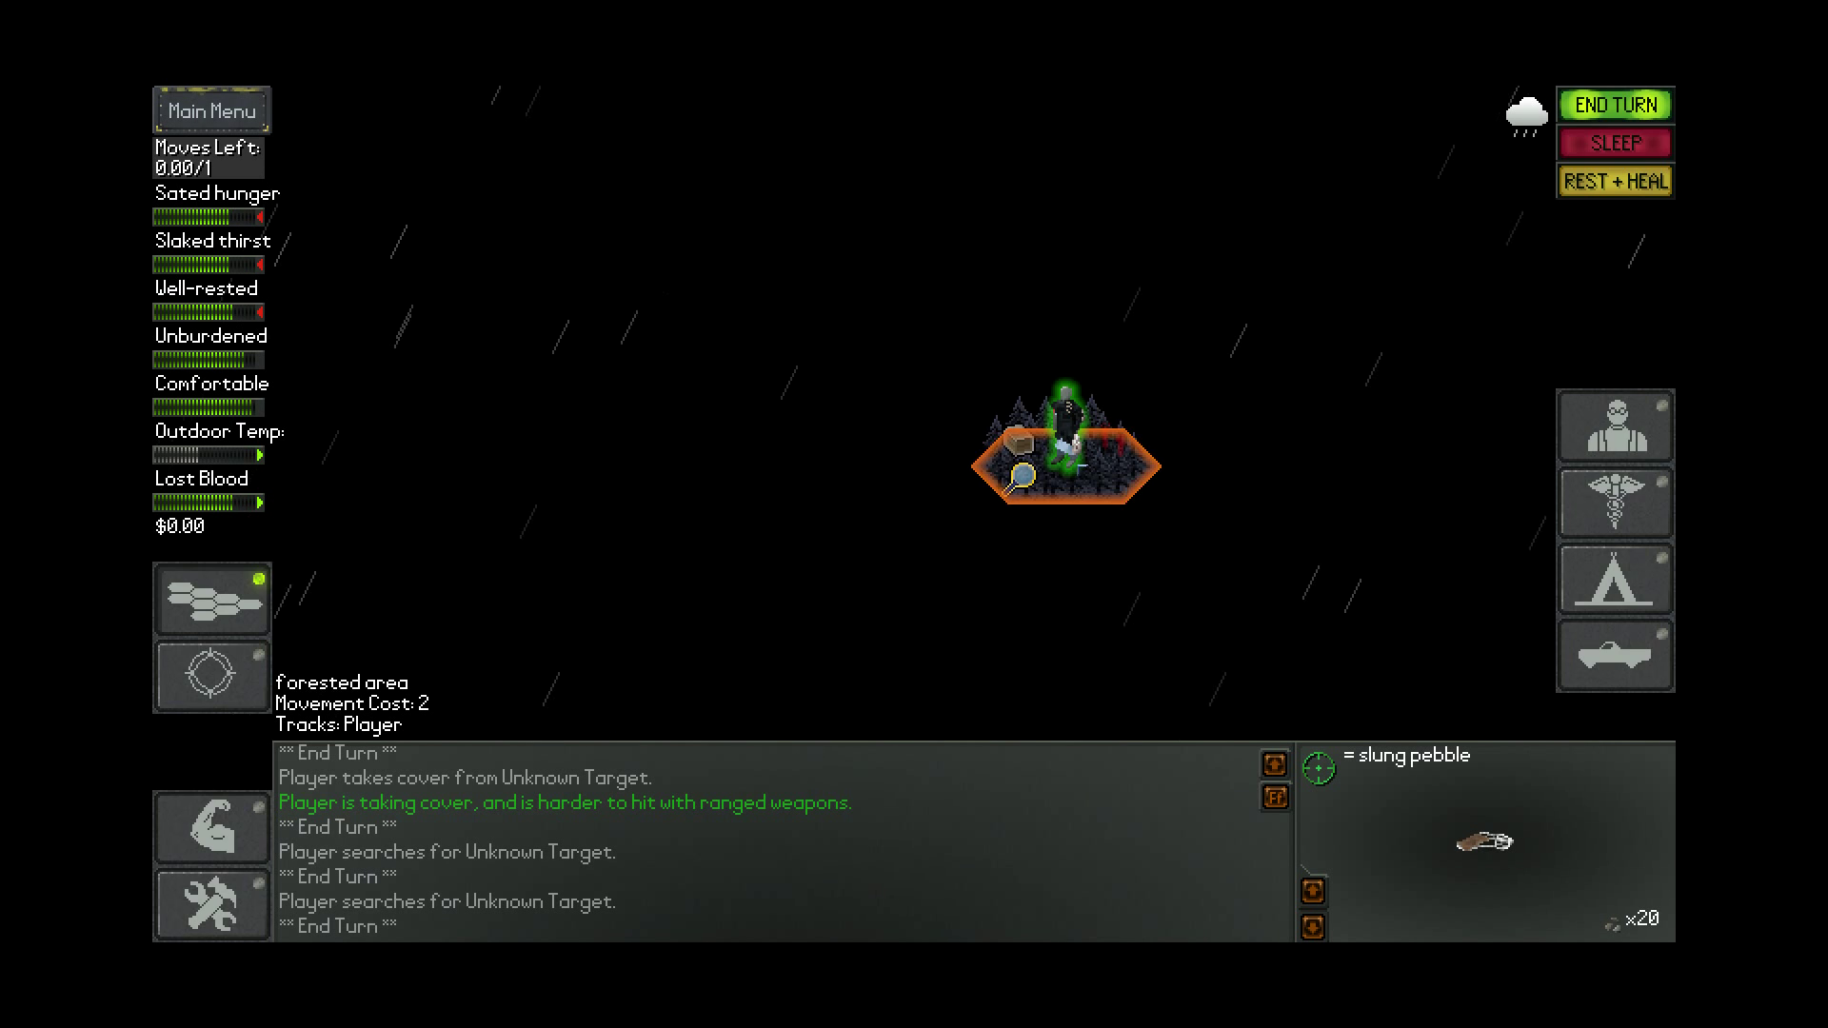
{"action": "key", "text": "i"}
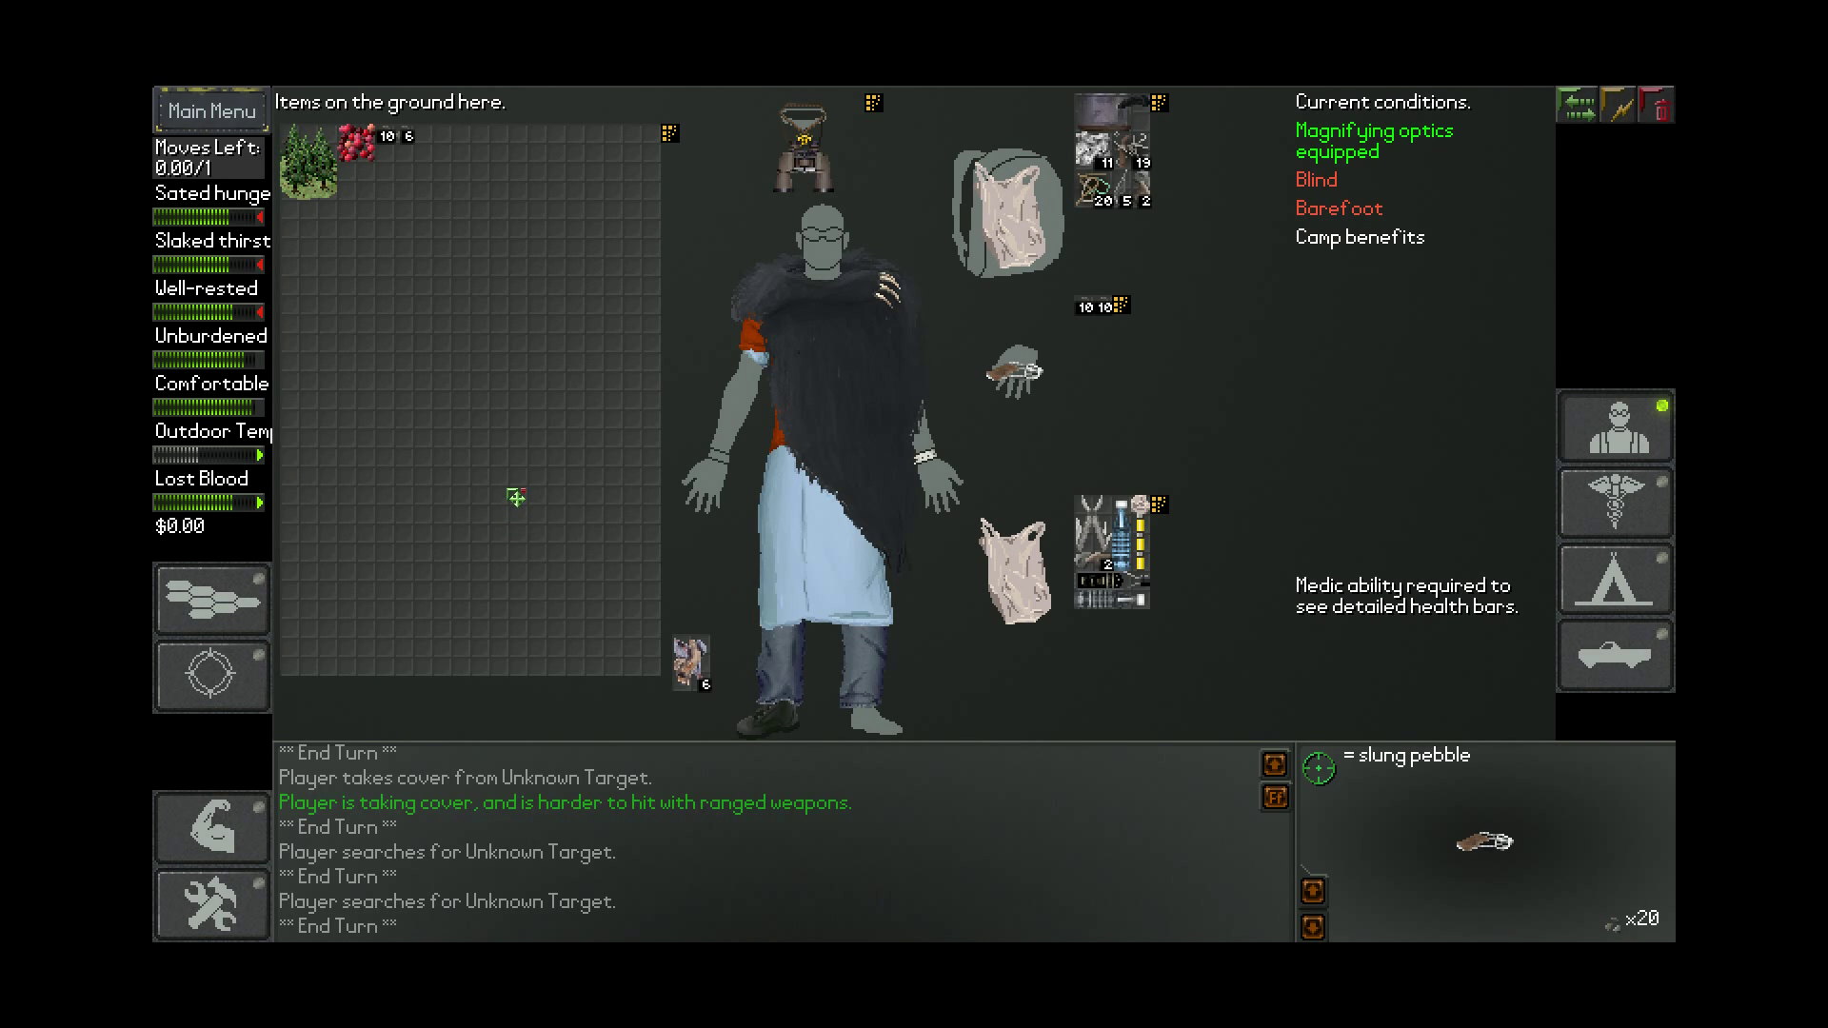
{"action": "key", "text": "i"}
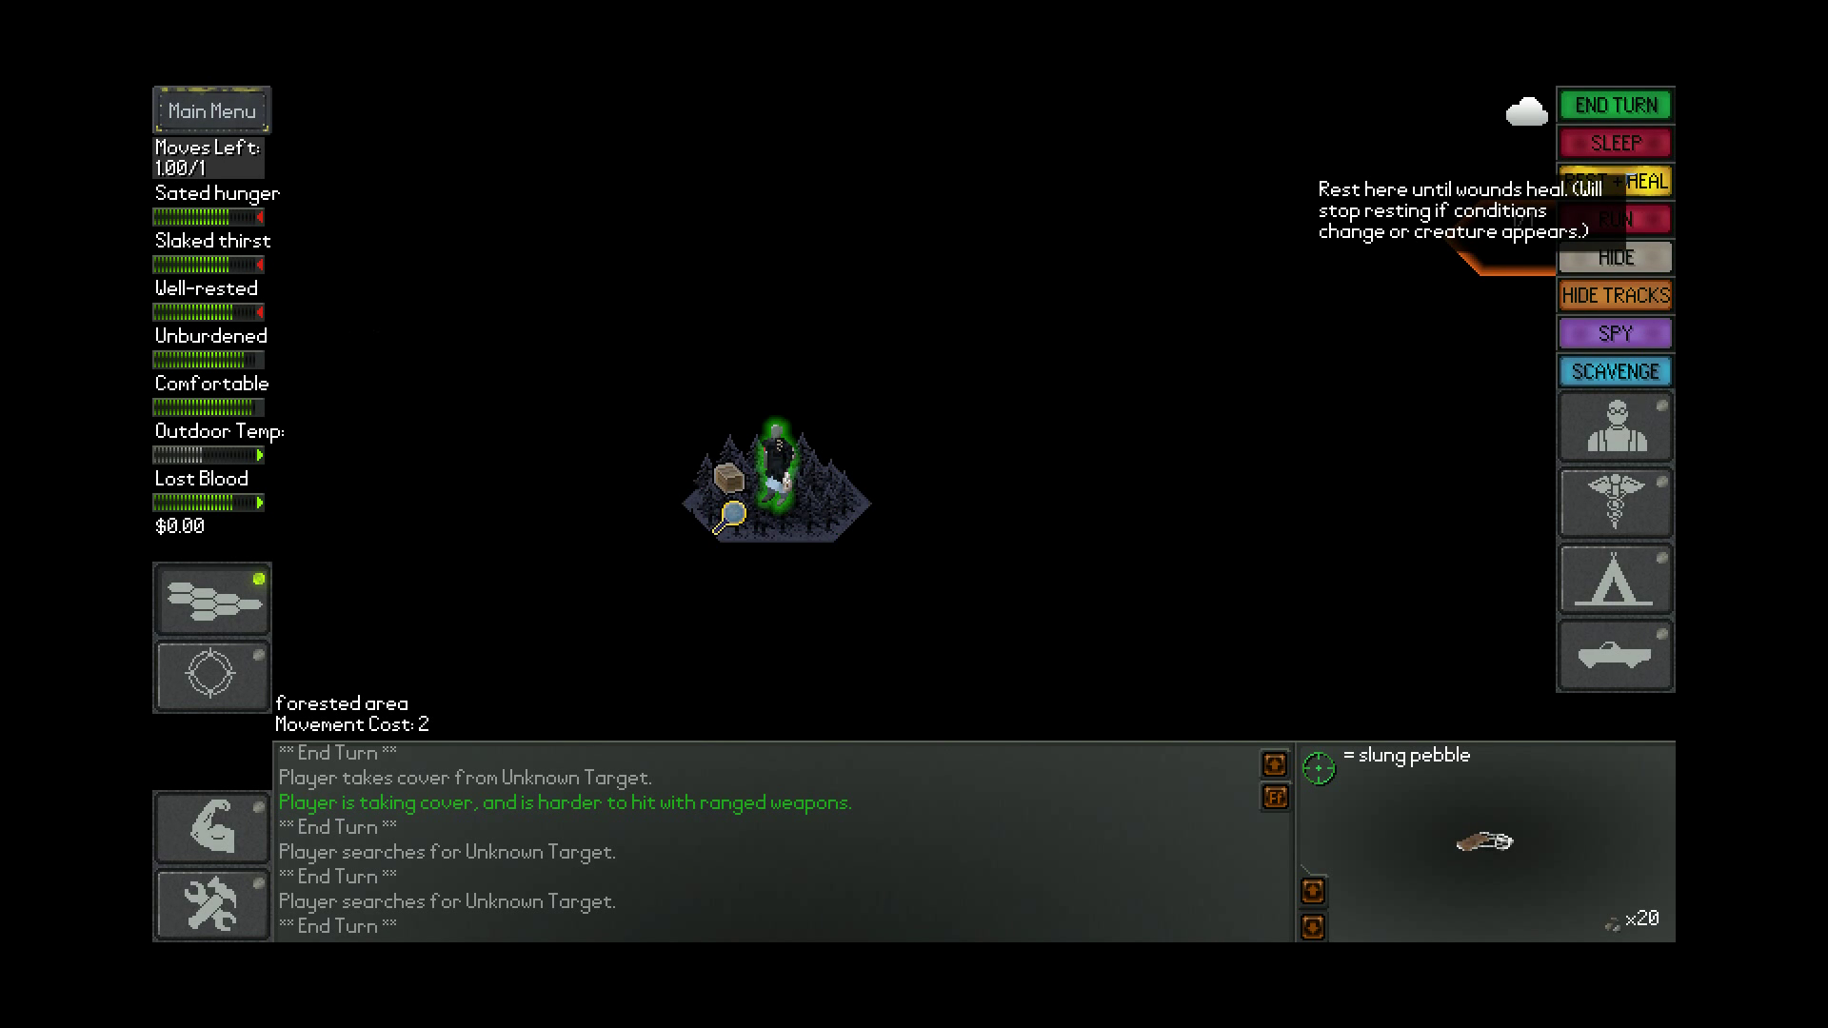
Rest and heal at camp until dawn, then drink from the water bottle
{"action": "key", "text": "c"}
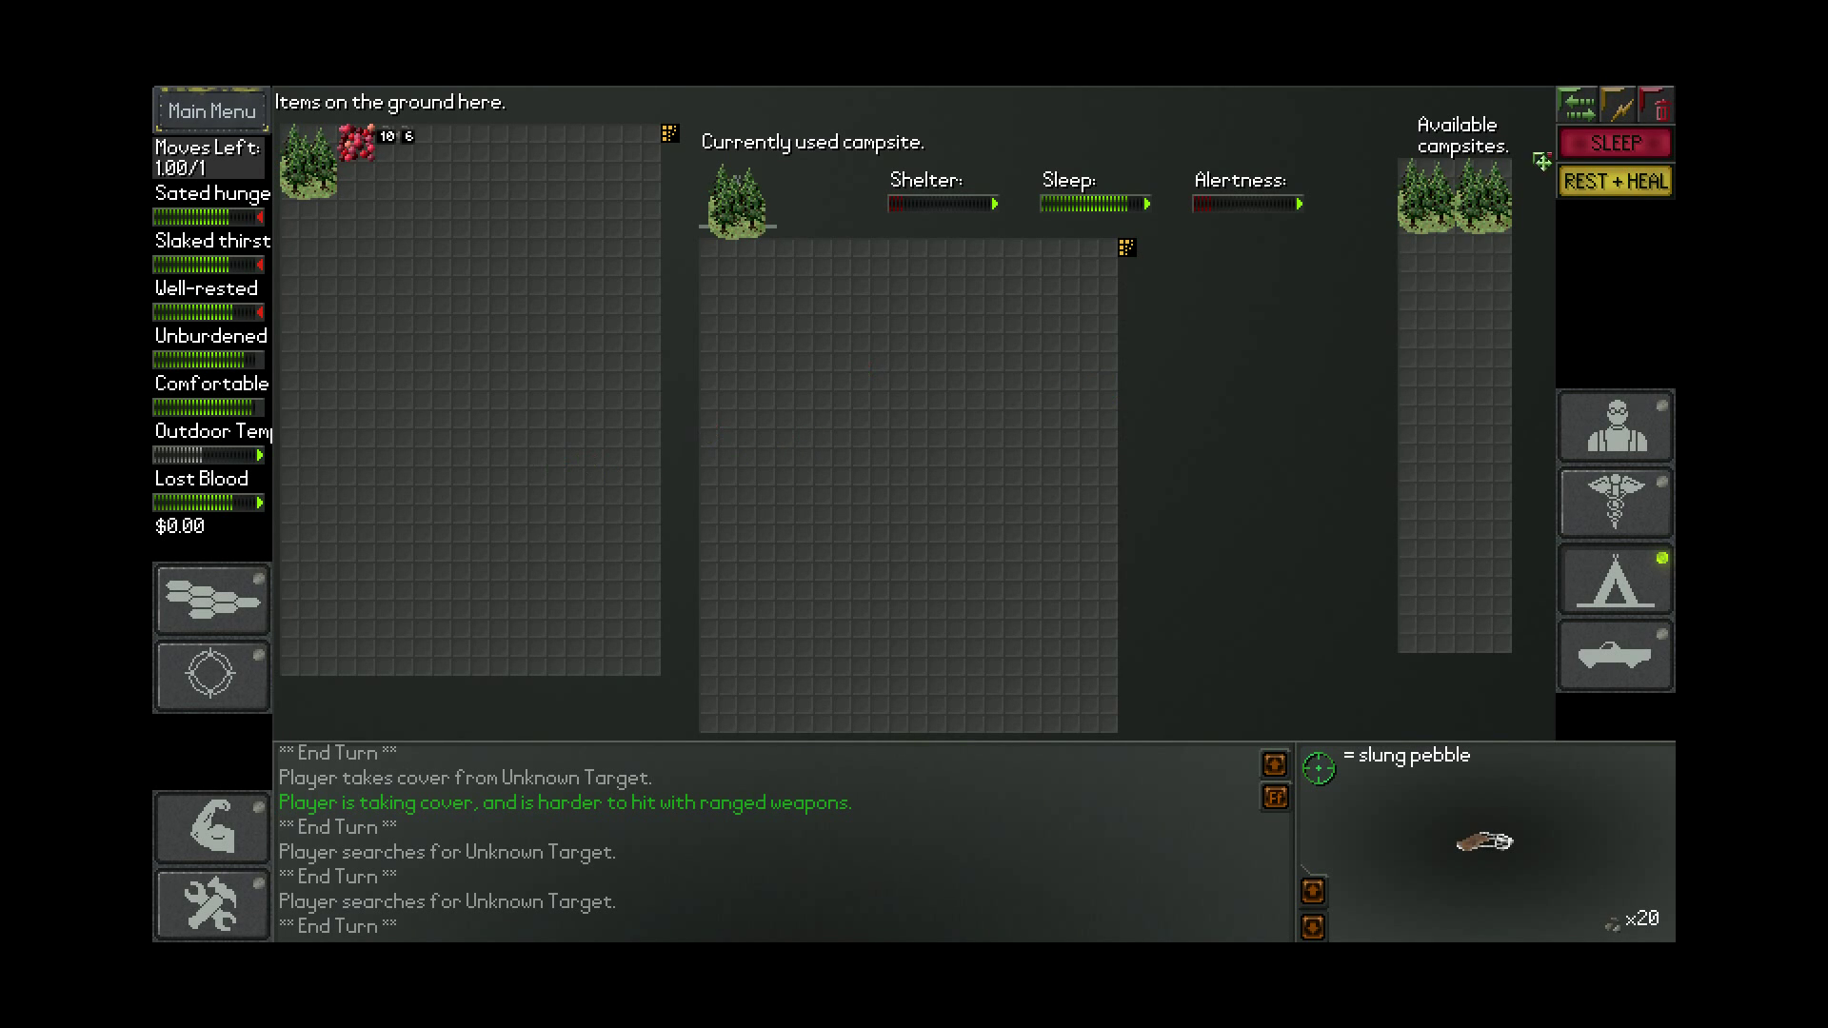
{"action": "left_click", "coordinate": [1614, 181]}
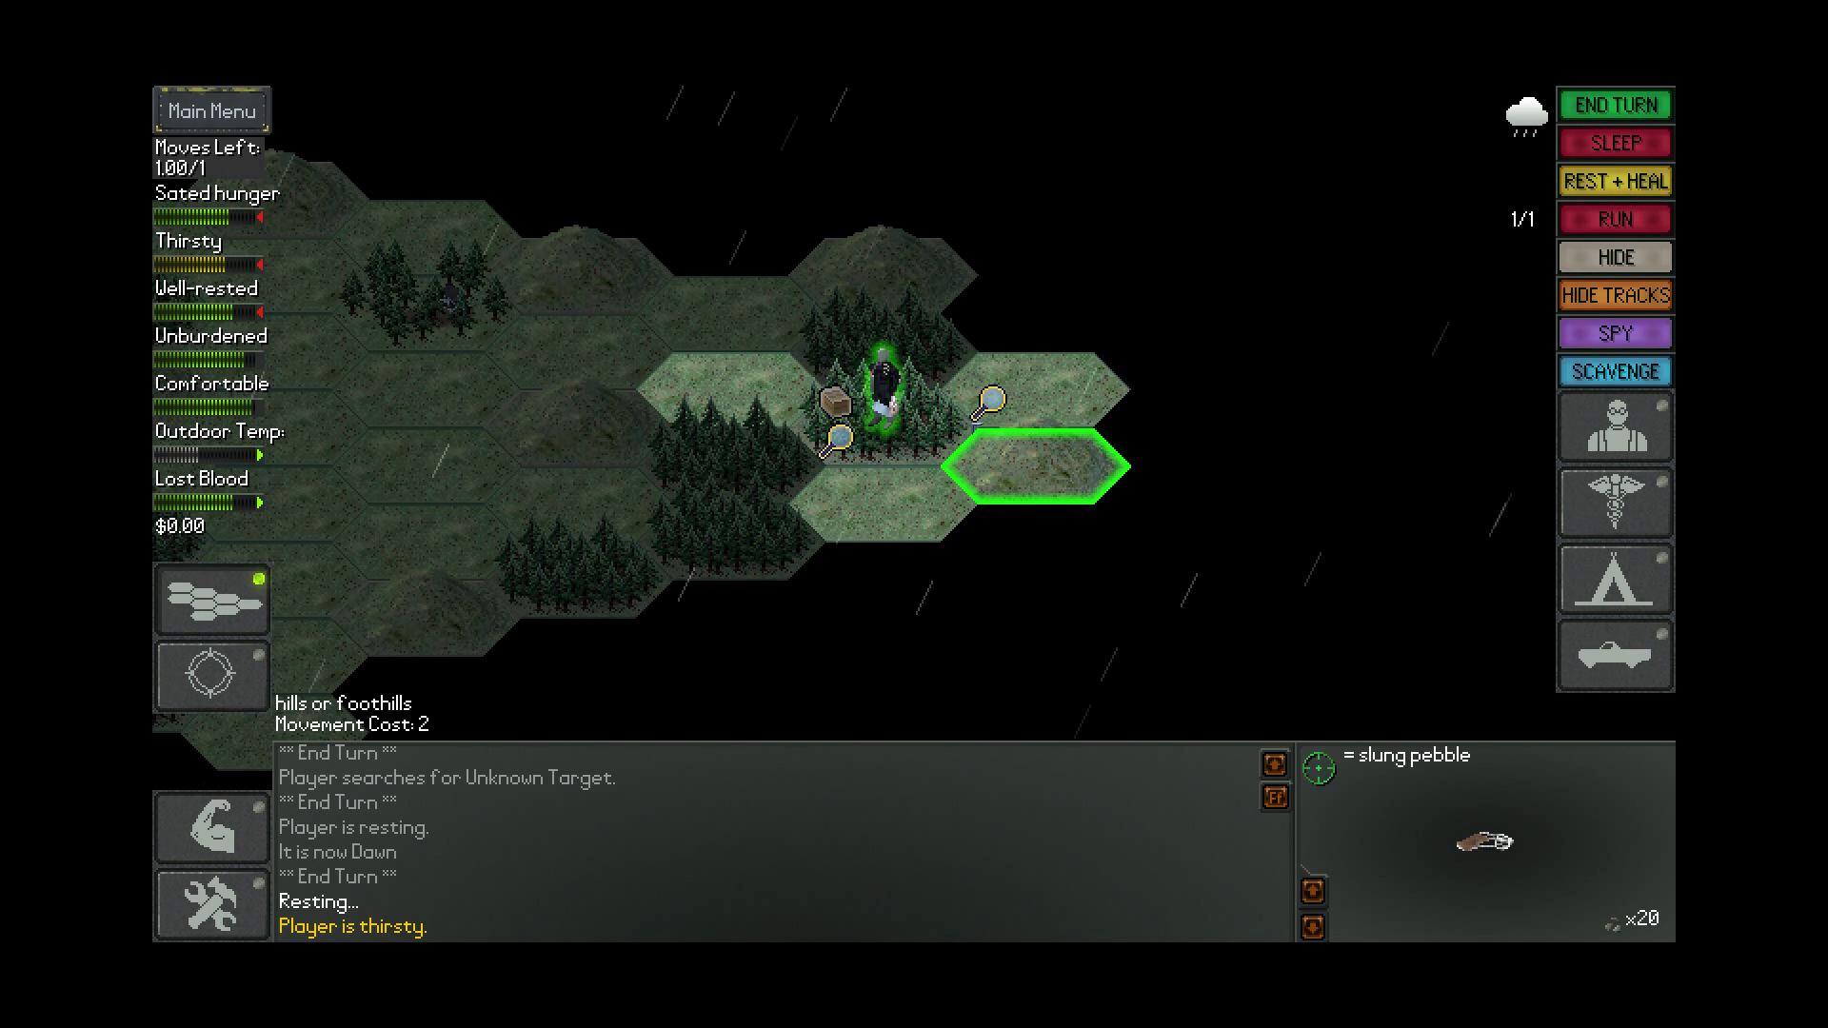
{"action": "key", "text": "i"}
{"action": "right_click", "coordinate": [1130, 552]}
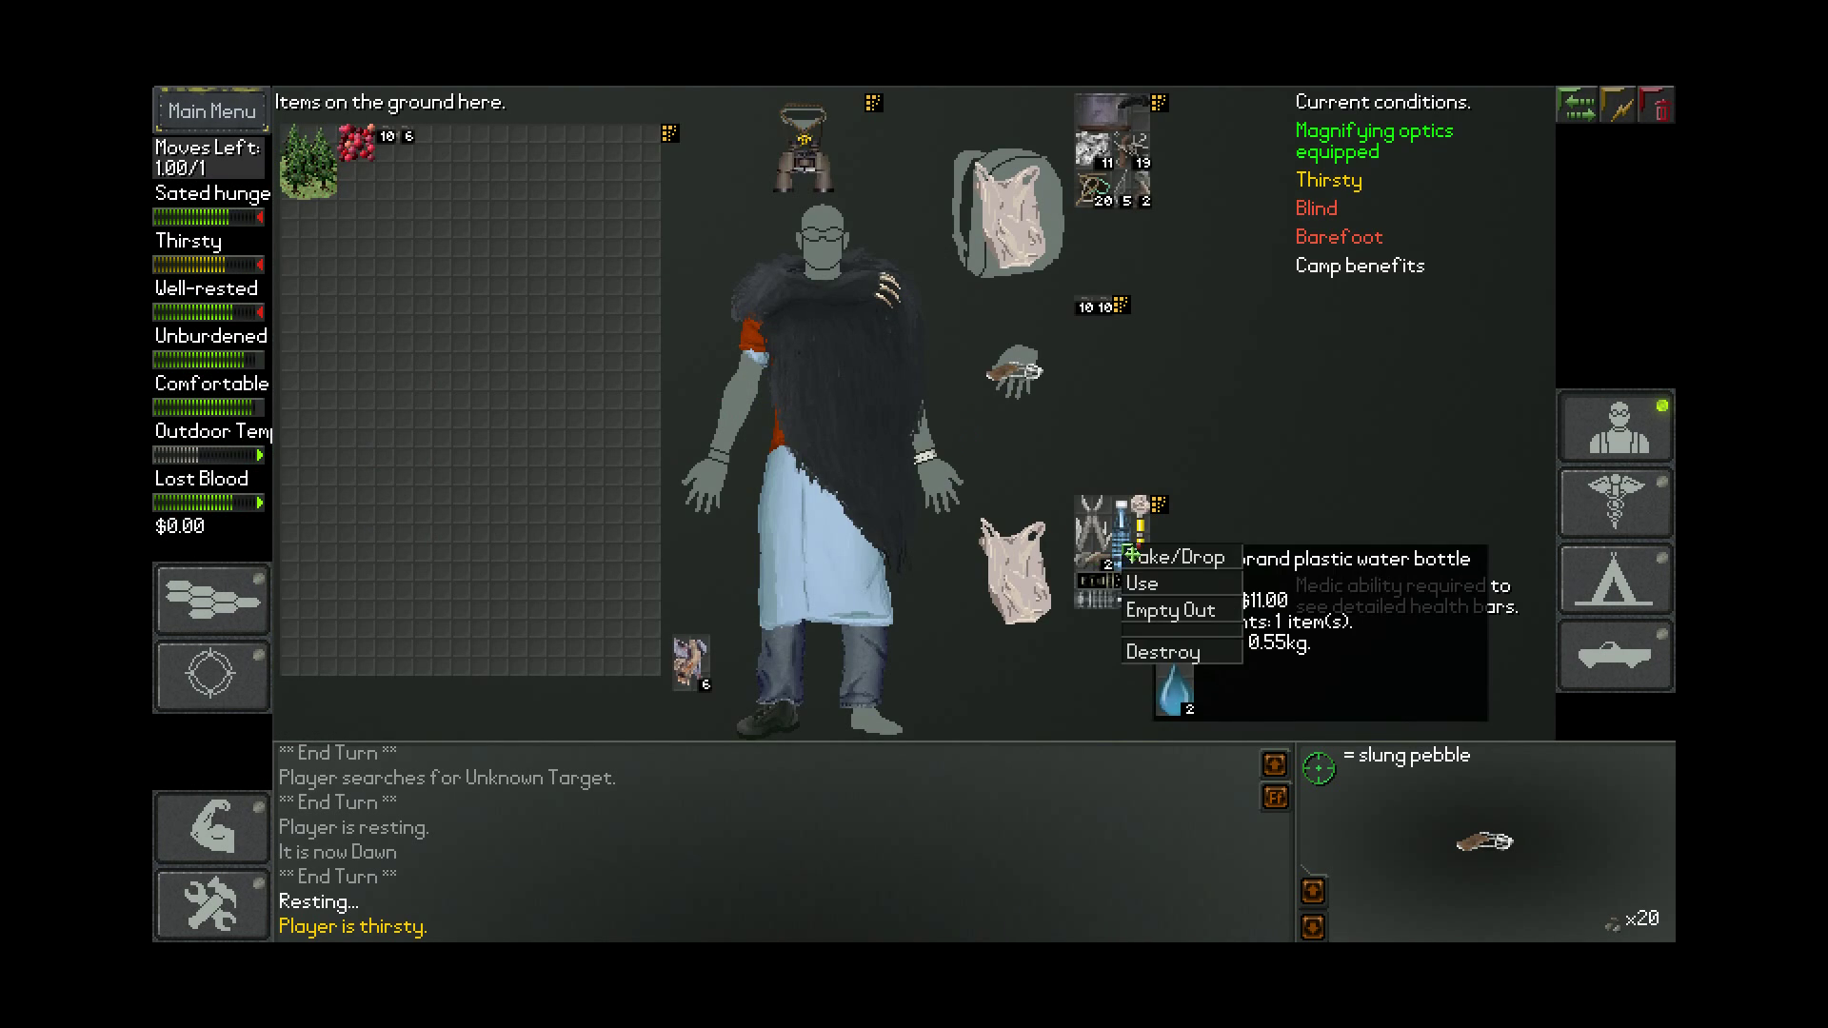
{"action": "left_click", "coordinate": [1142, 584]}
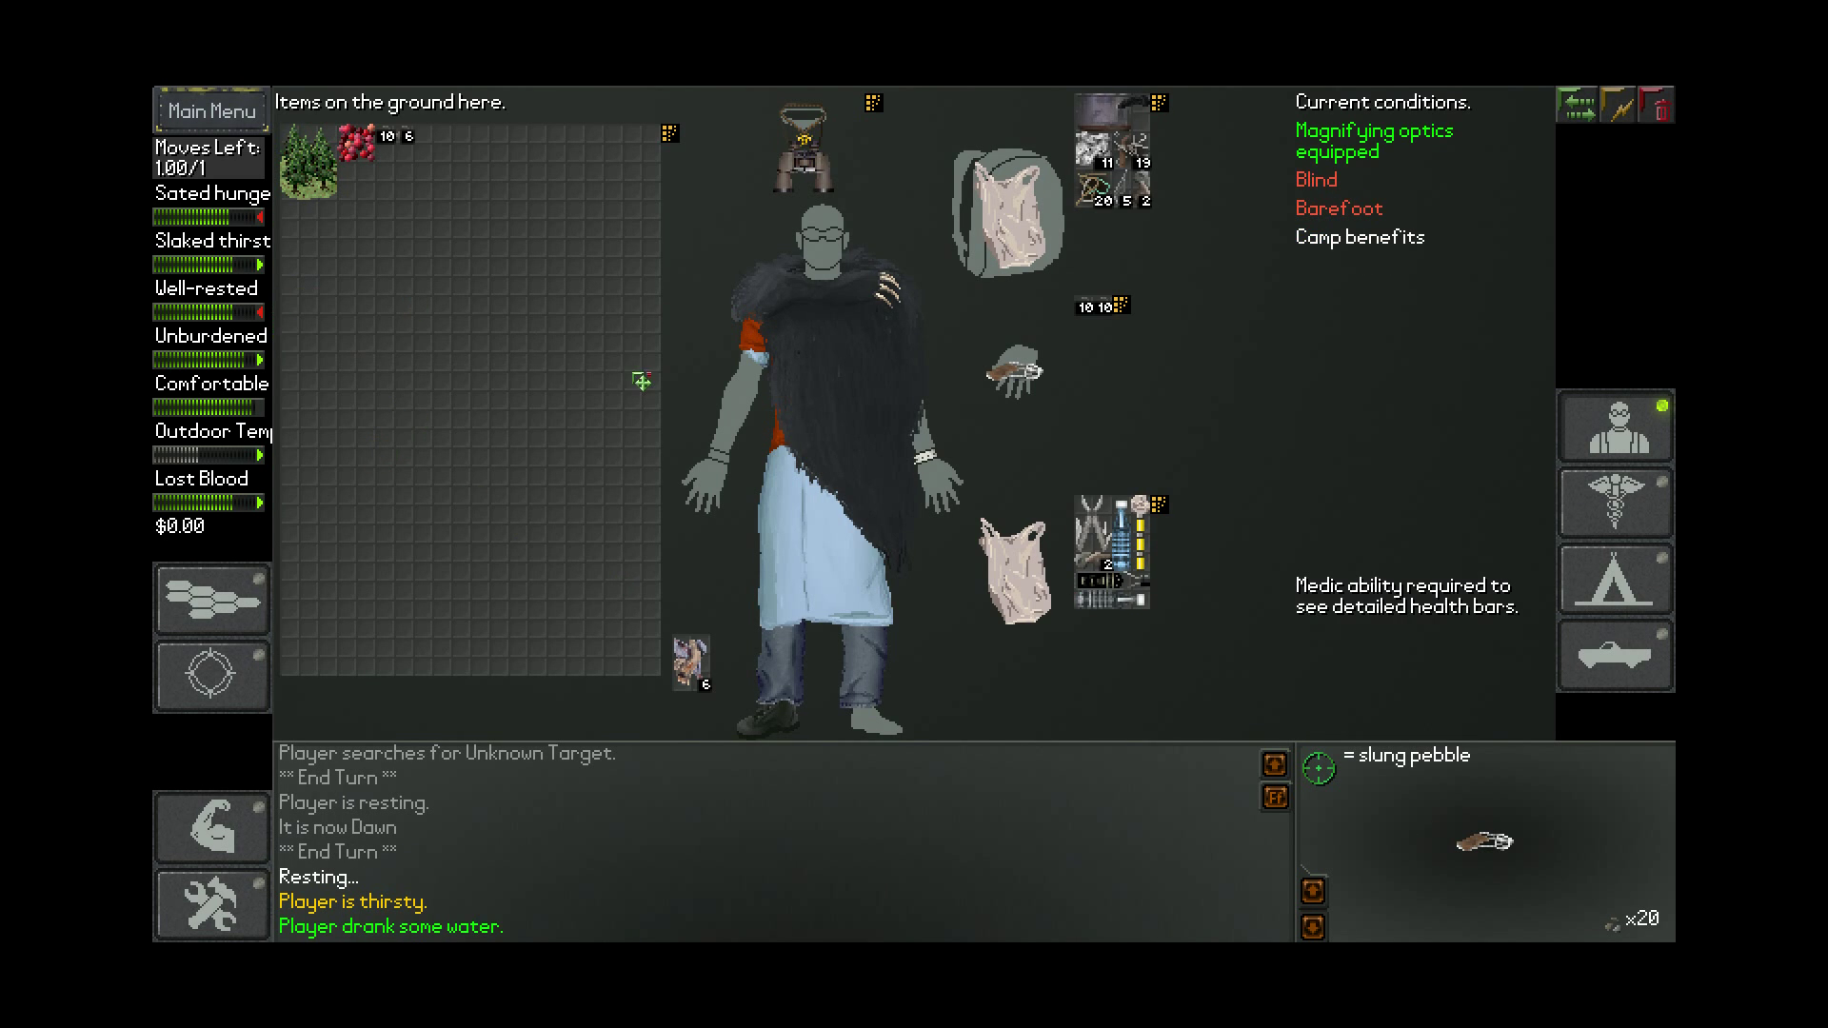
{"action": "key", "text": "i"}
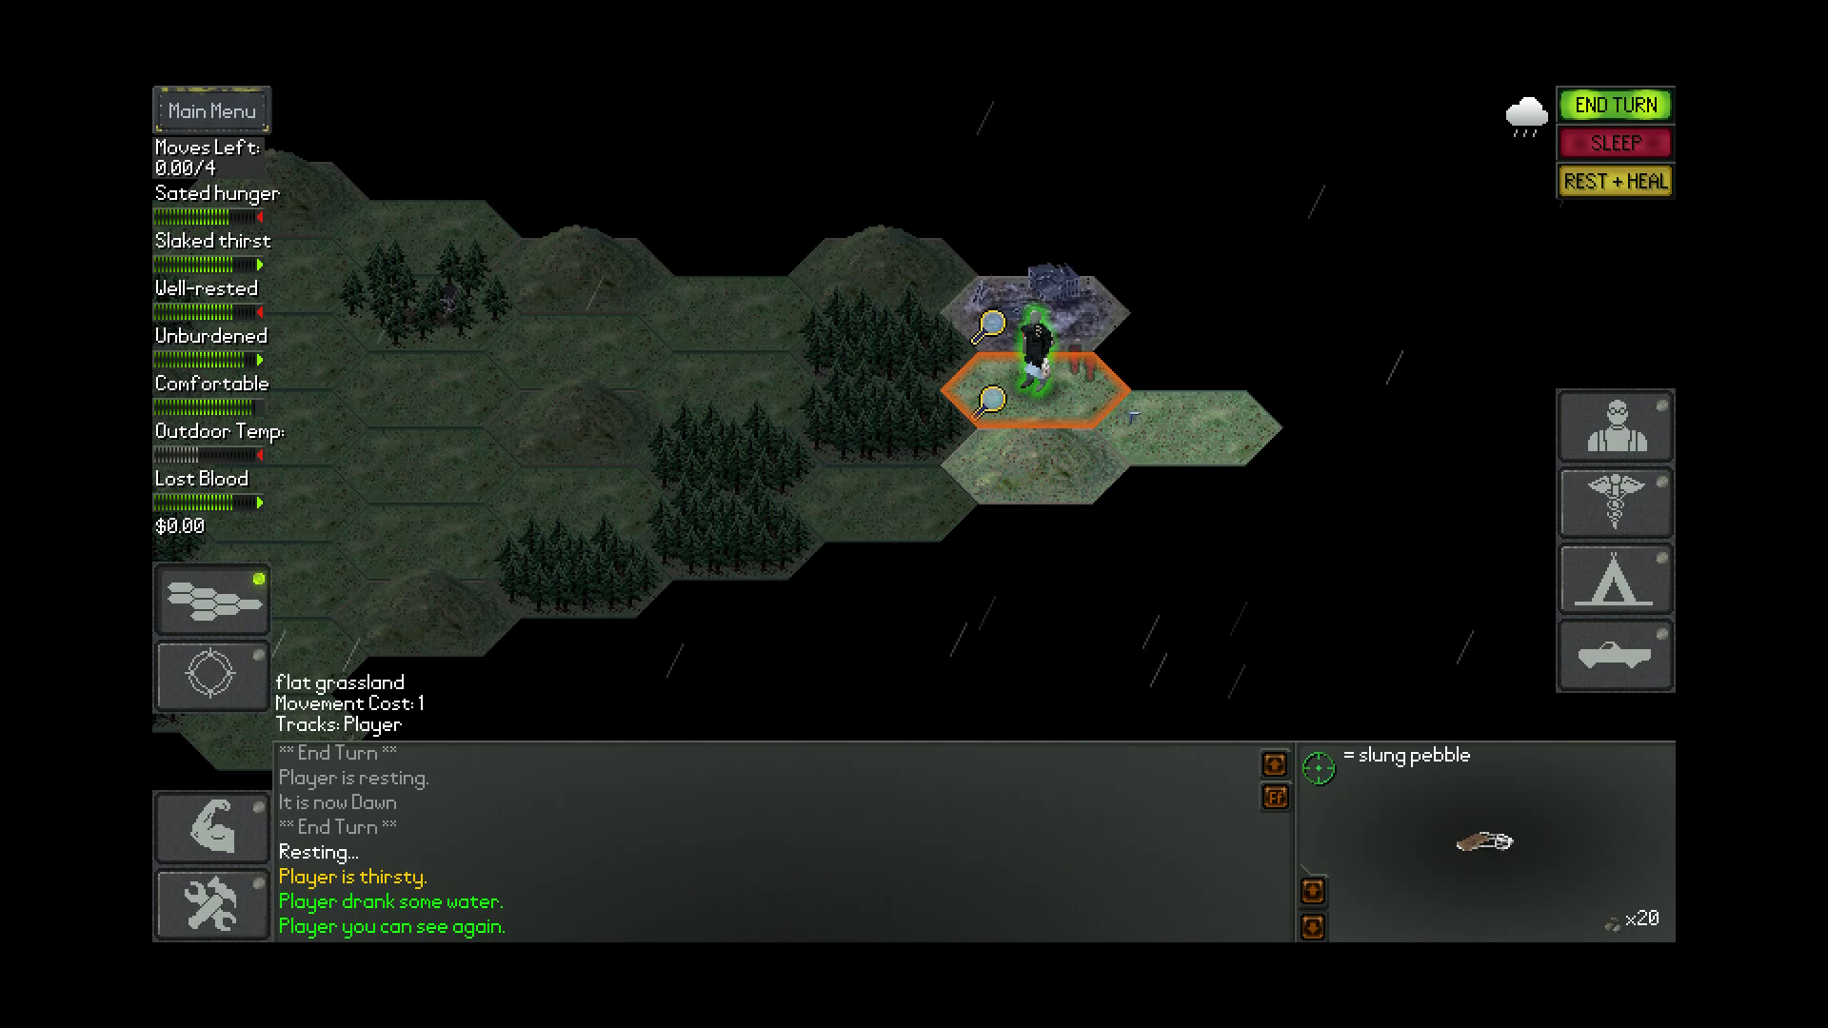
Move onto the city rubble hex and scavenge the crumbling apartment building using Strong
{"action": "left_click", "coordinate": [1035, 311]}
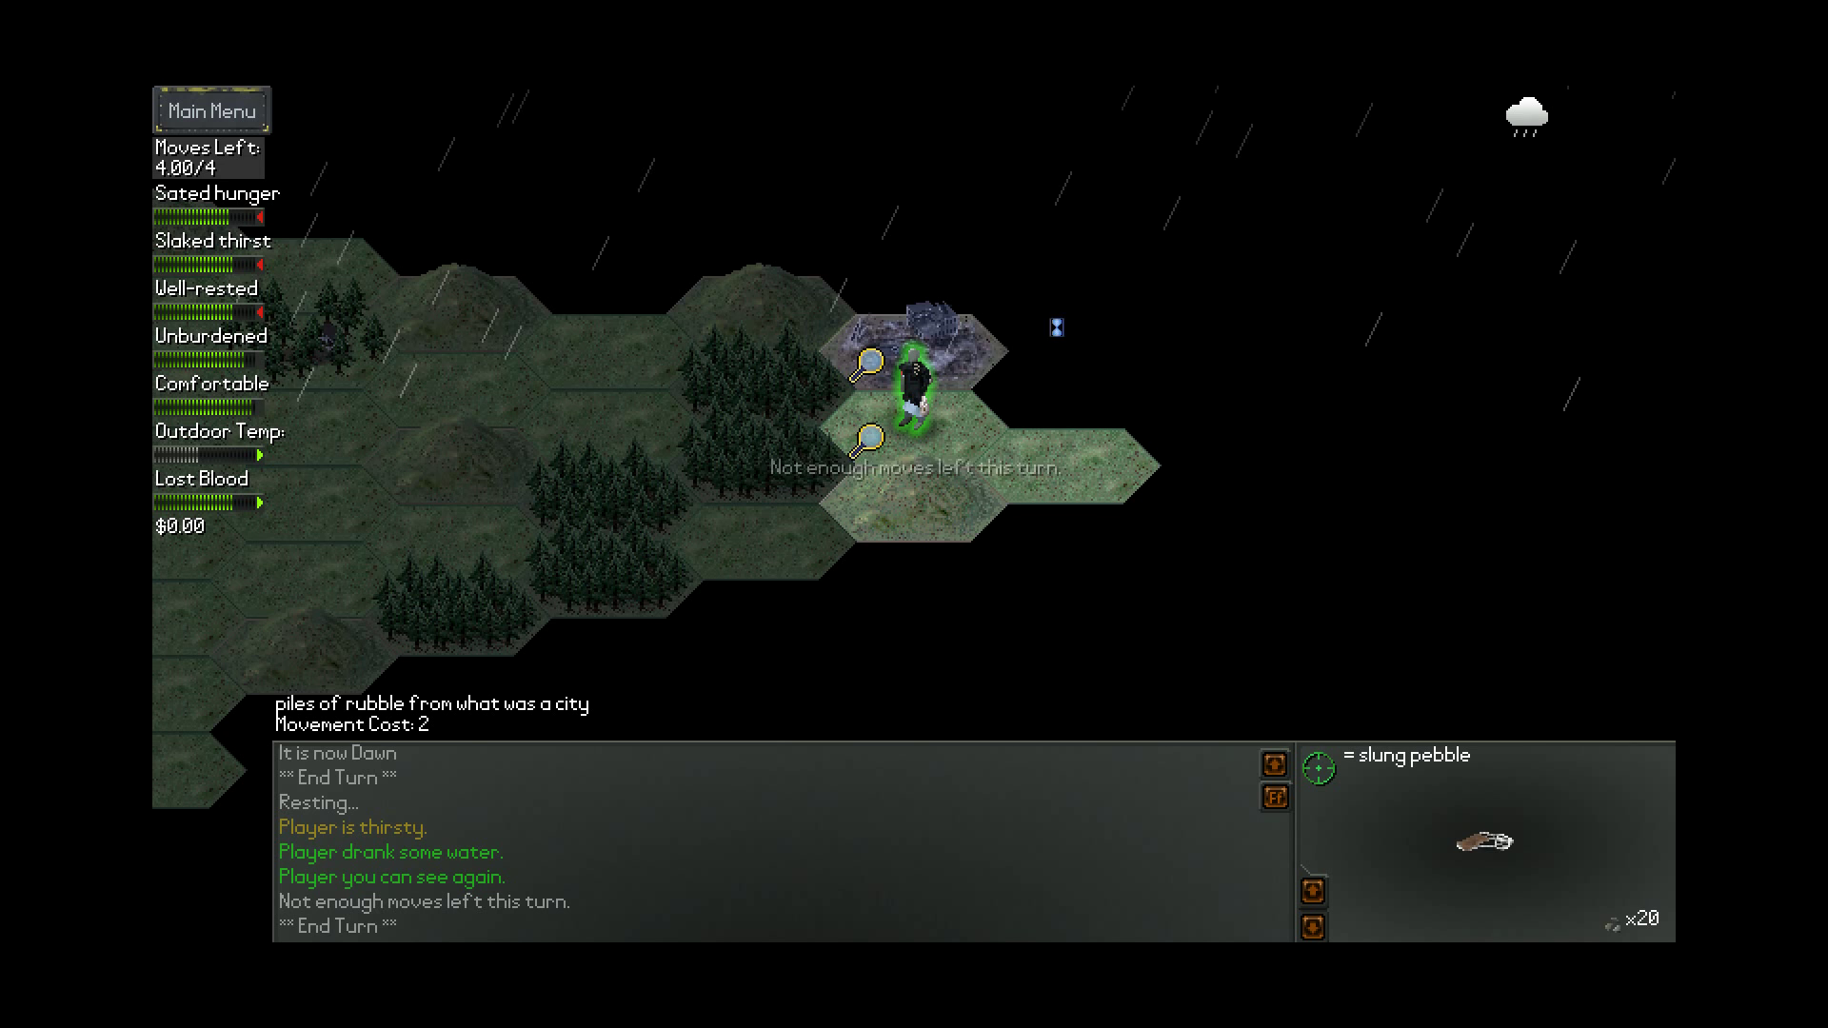
{"action": "left_click", "coordinate": [922, 349]}
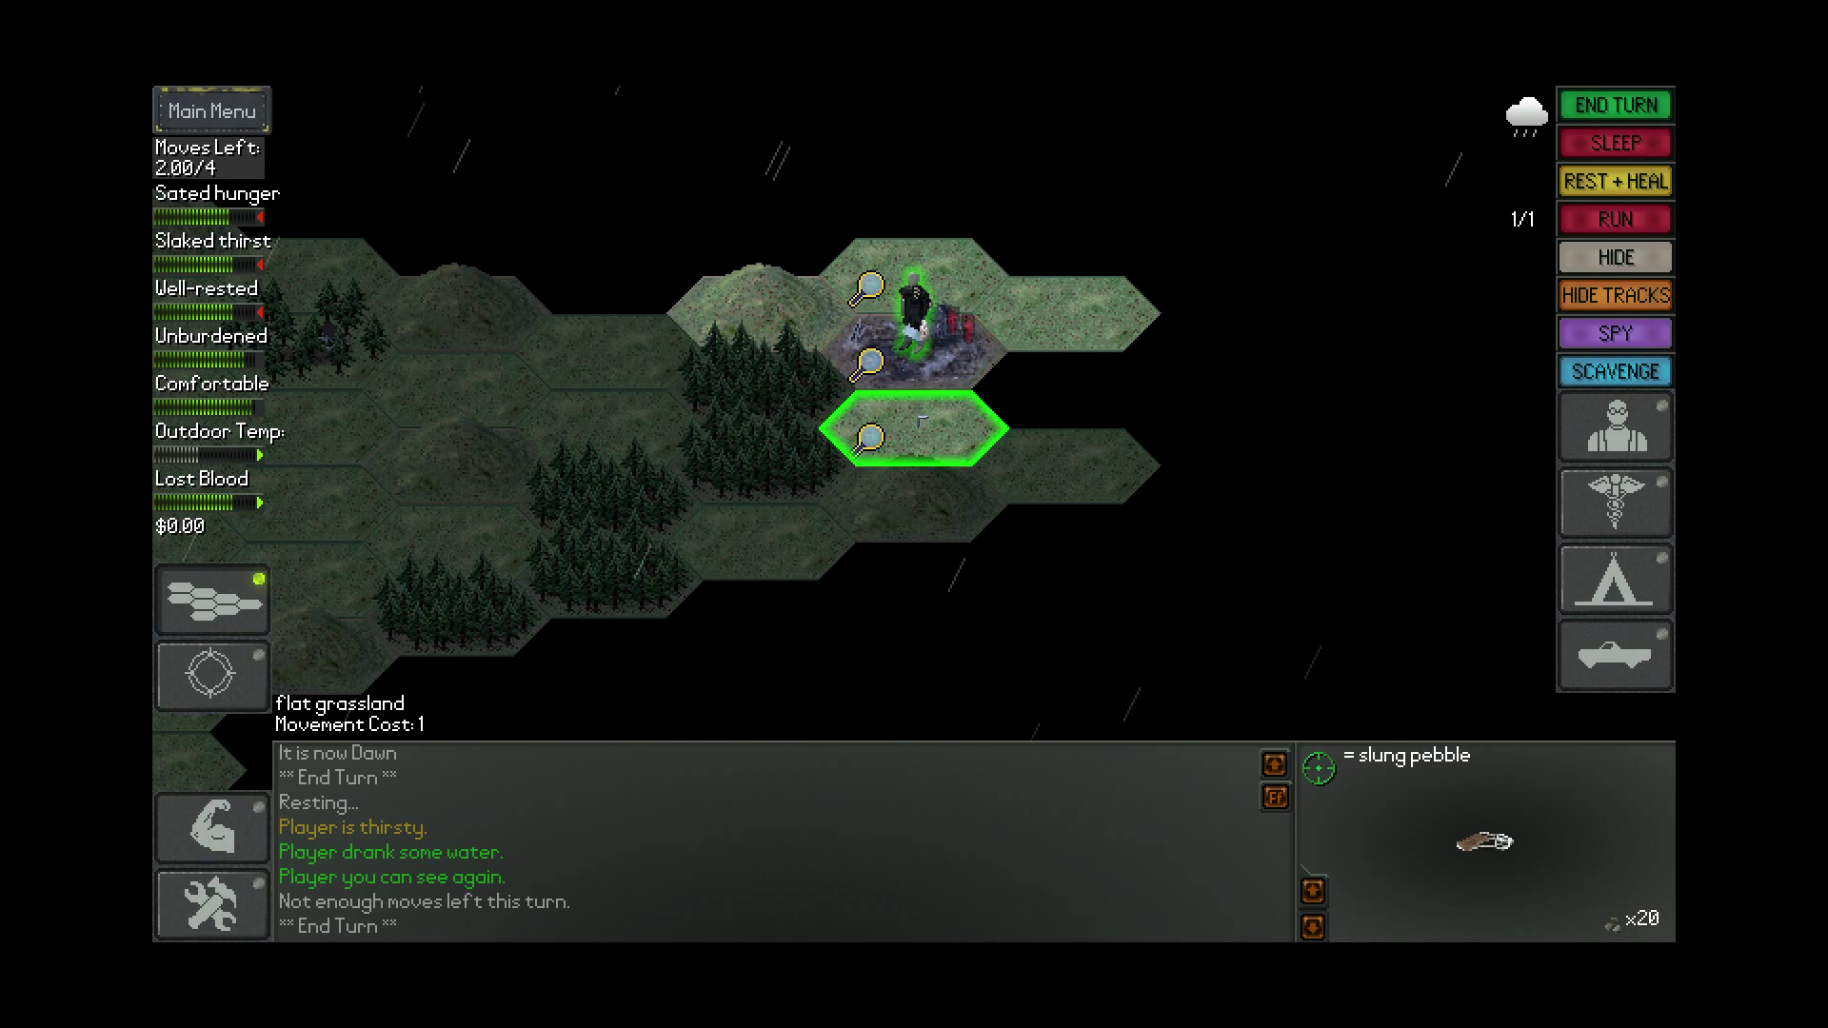
{"action": "left_click", "coordinate": [883, 437]}
{"action": "left_click", "coordinate": [421, 479]}
{"action": "left_click_drag", "start_coordinate": [458, 465], "coordinate": [766, 467]}
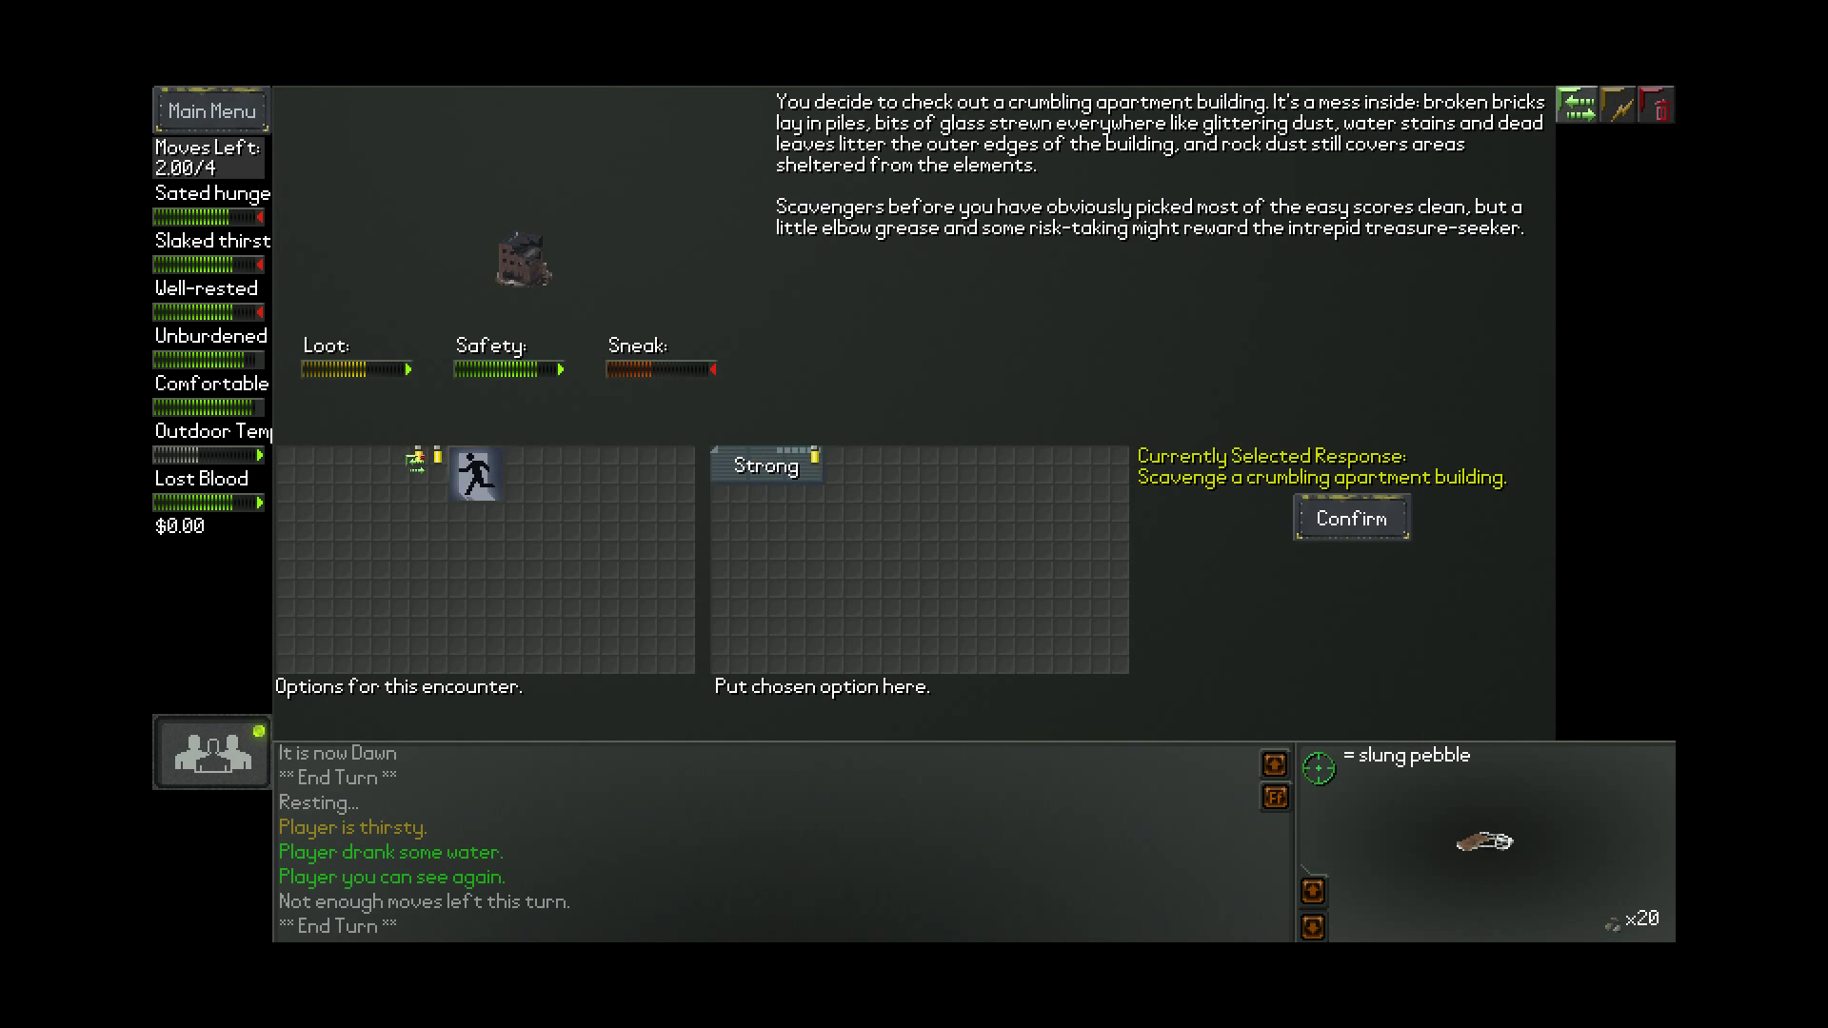
{"action": "key", "text": "Return"}
{"action": "key", "text": "Return"}
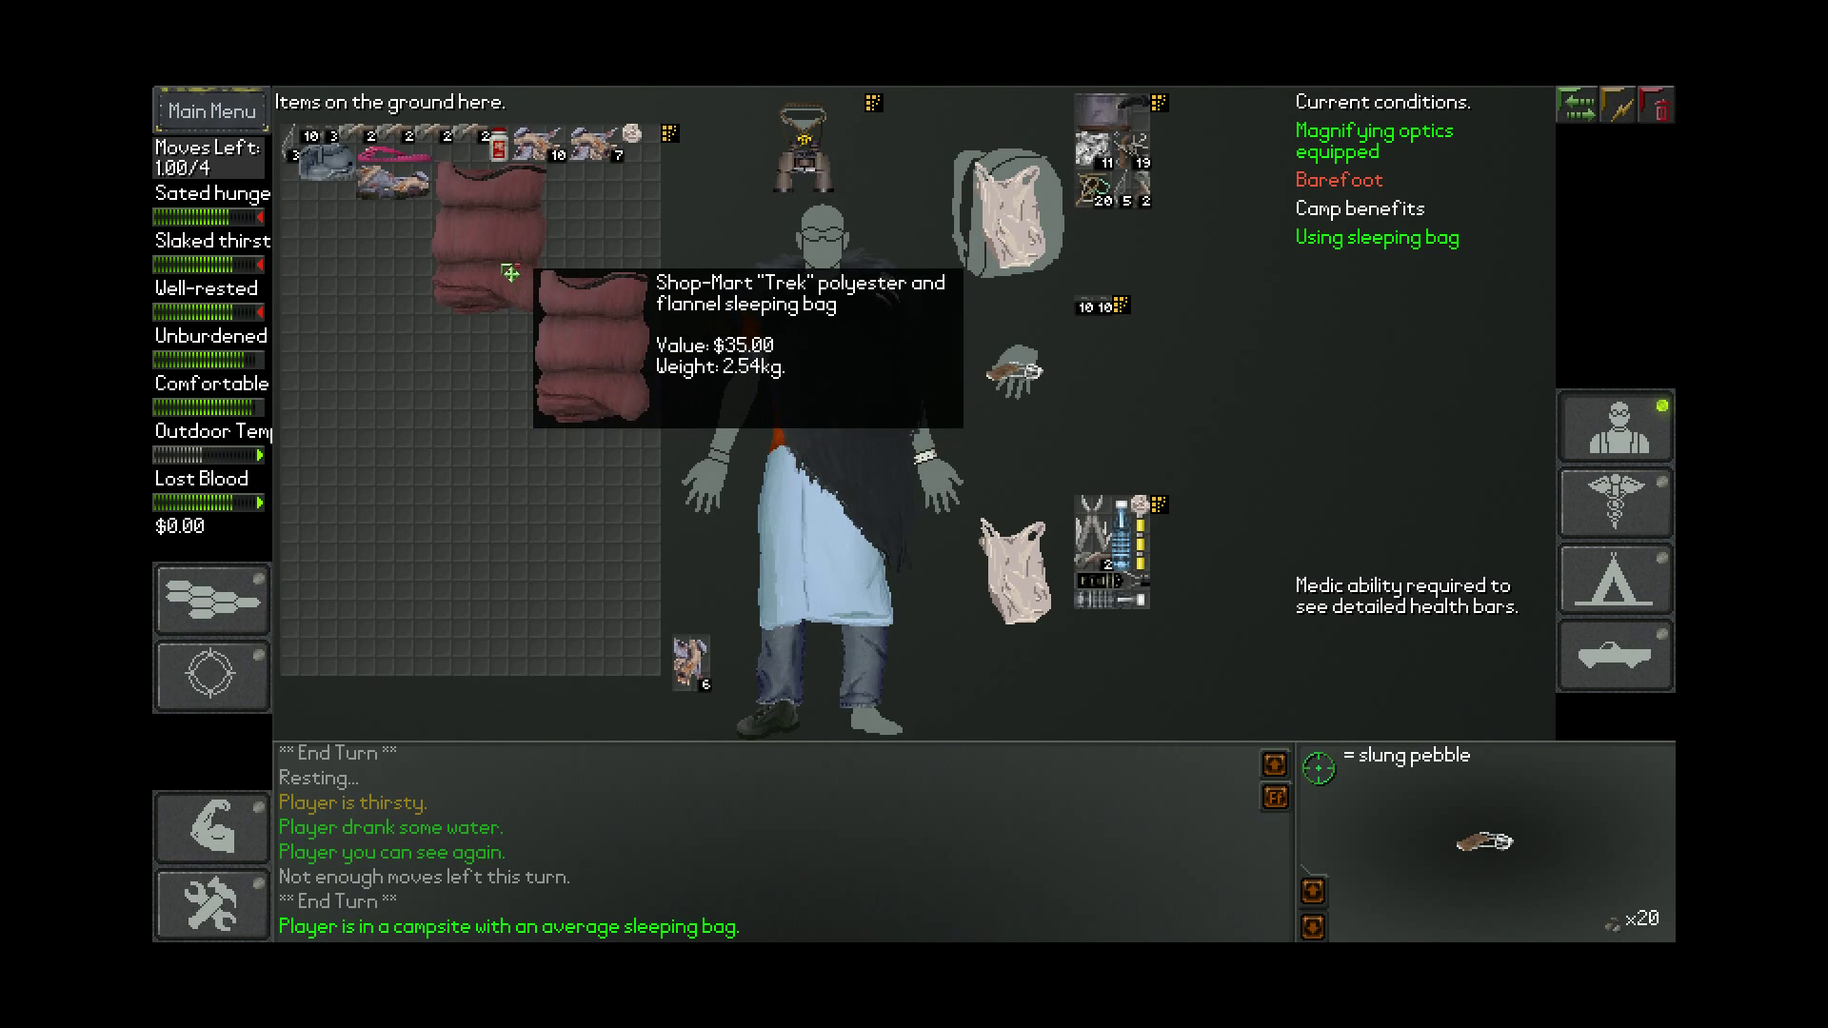
{"action": "mouse_move", "coordinate": [487, 236]}
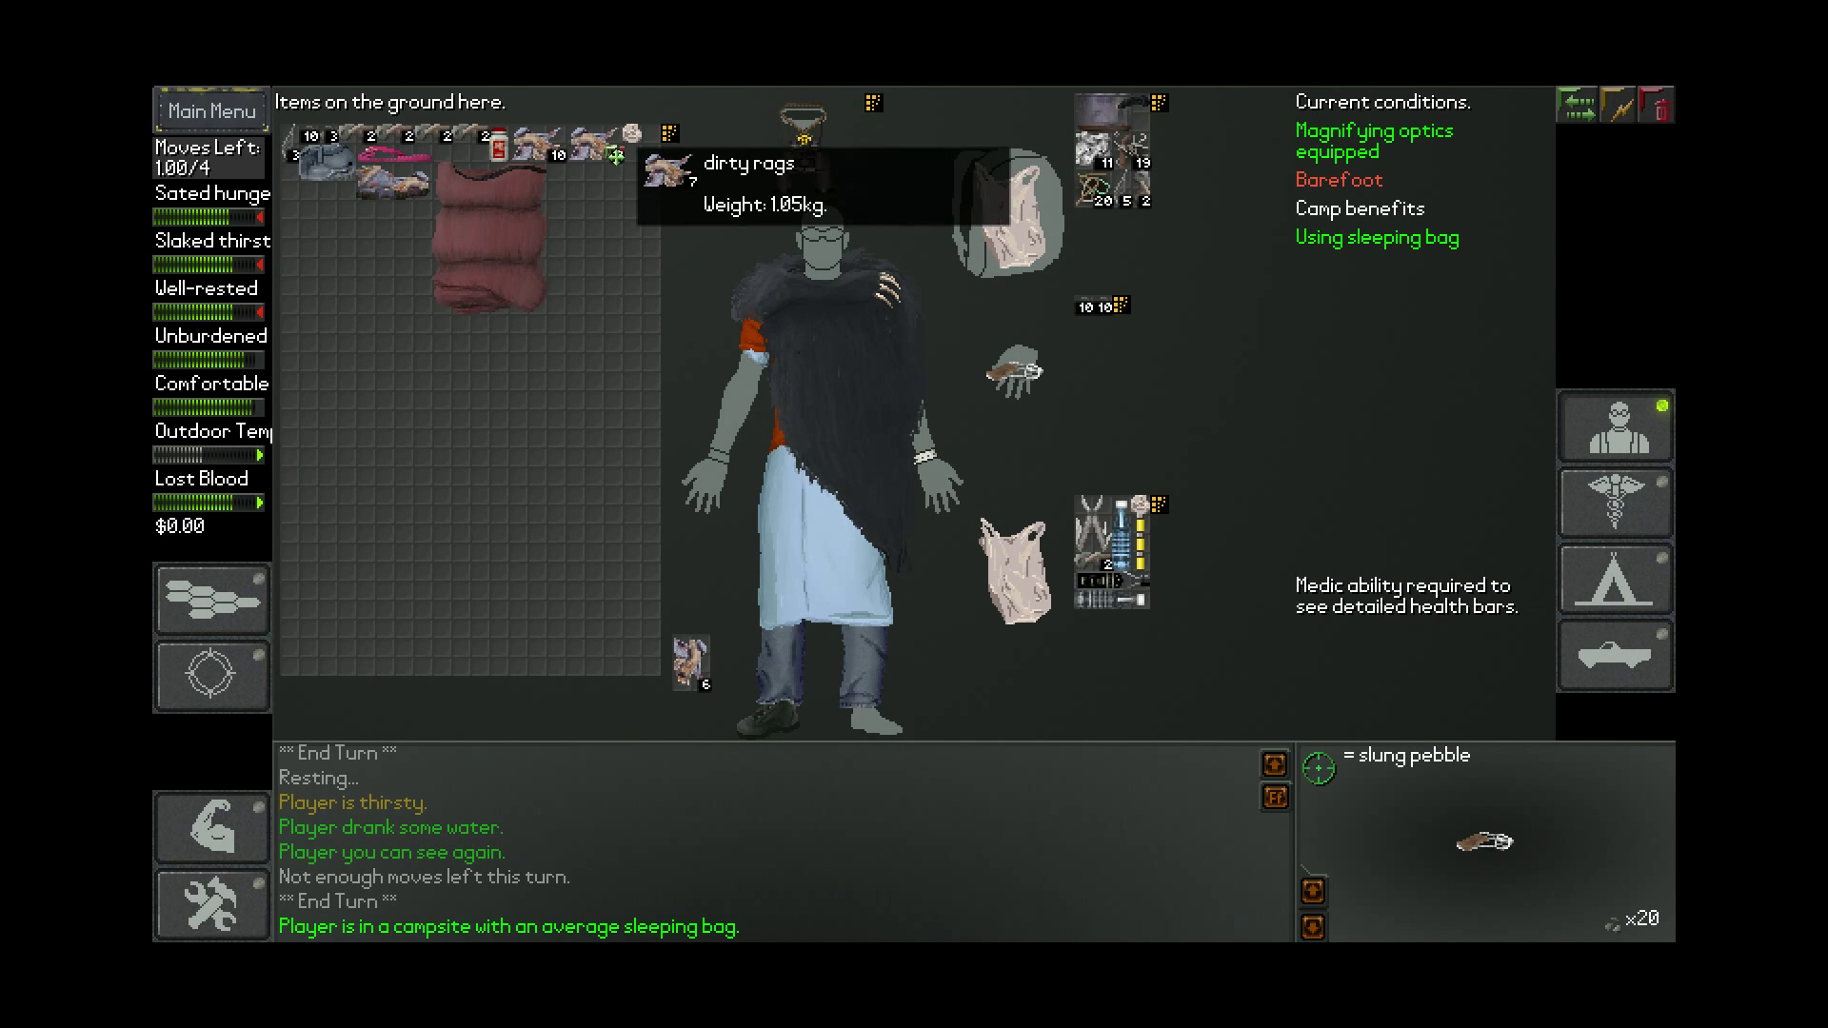
Move the dirty rags aside, then equip the makeshift rag shoe on the survivor's foot
{"action": "left_click_drag", "start_coordinate": [600, 145], "coordinate": [633, 356]}
{"action": "left_click", "coordinate": [686, 660]}
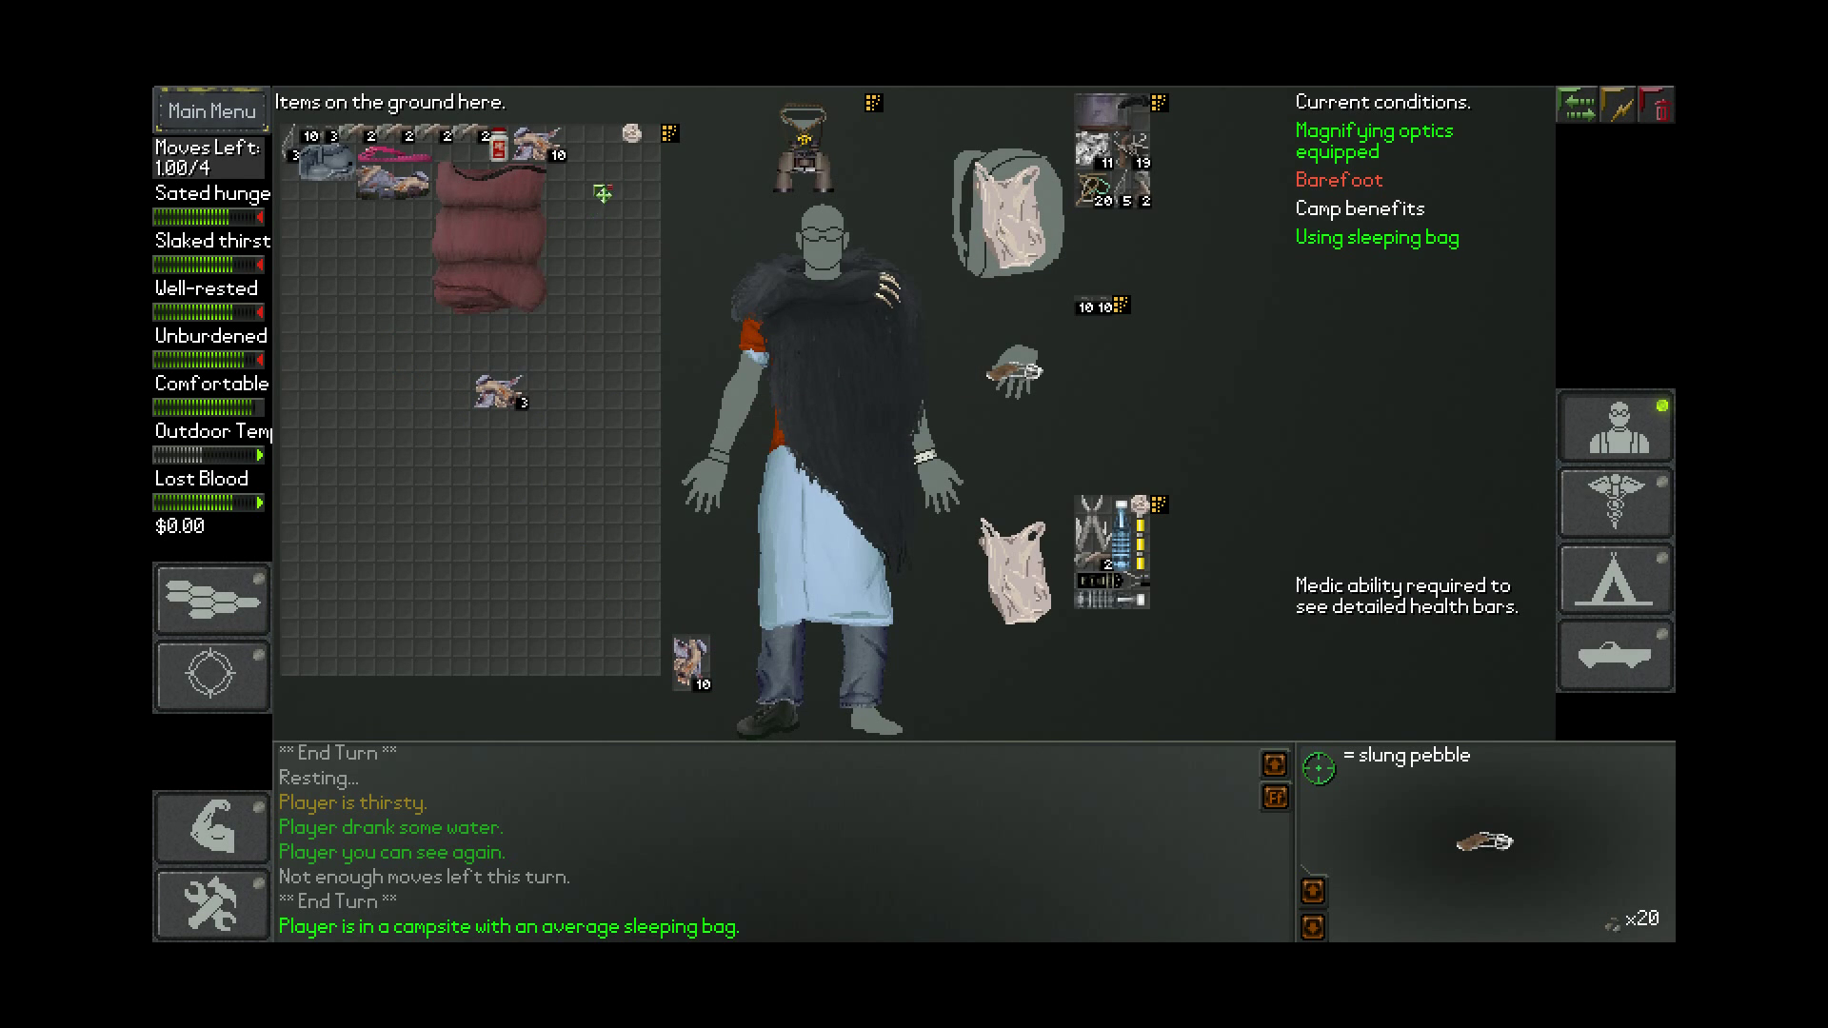
{"action": "mouse_move", "coordinate": [404, 179]}
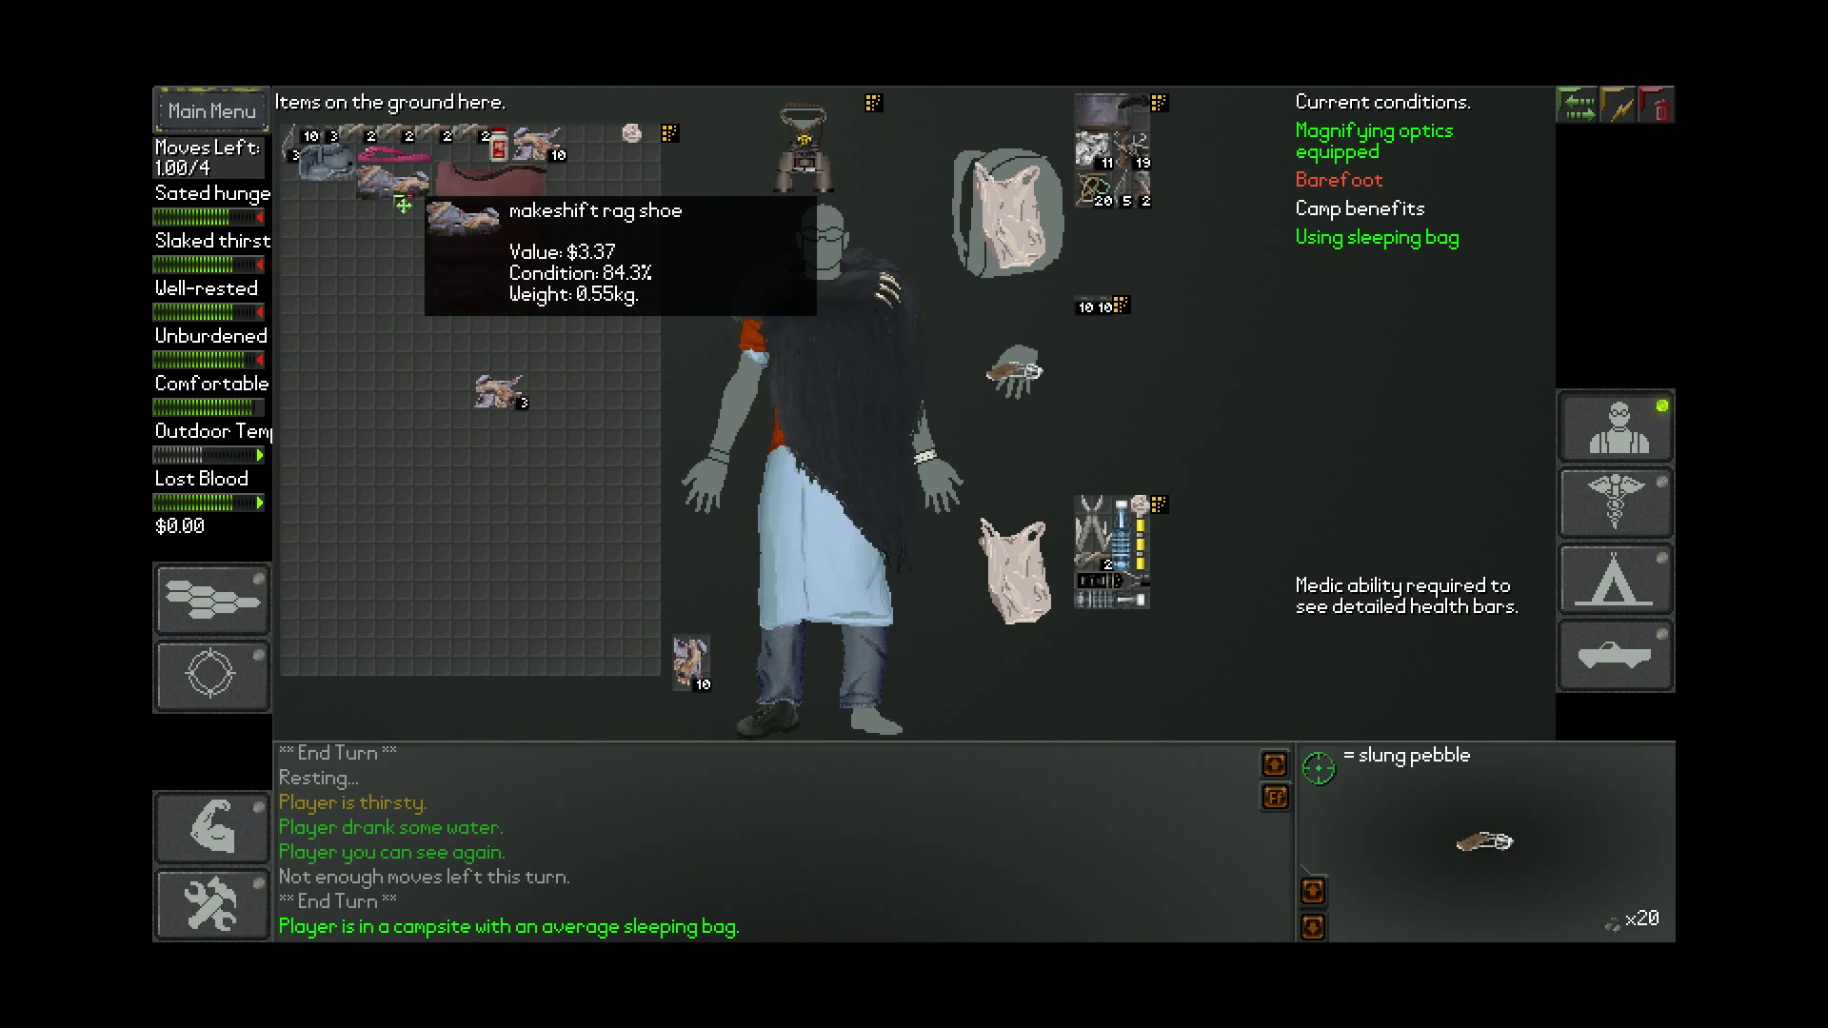
{"action": "left_click", "coordinate": [393, 181]}
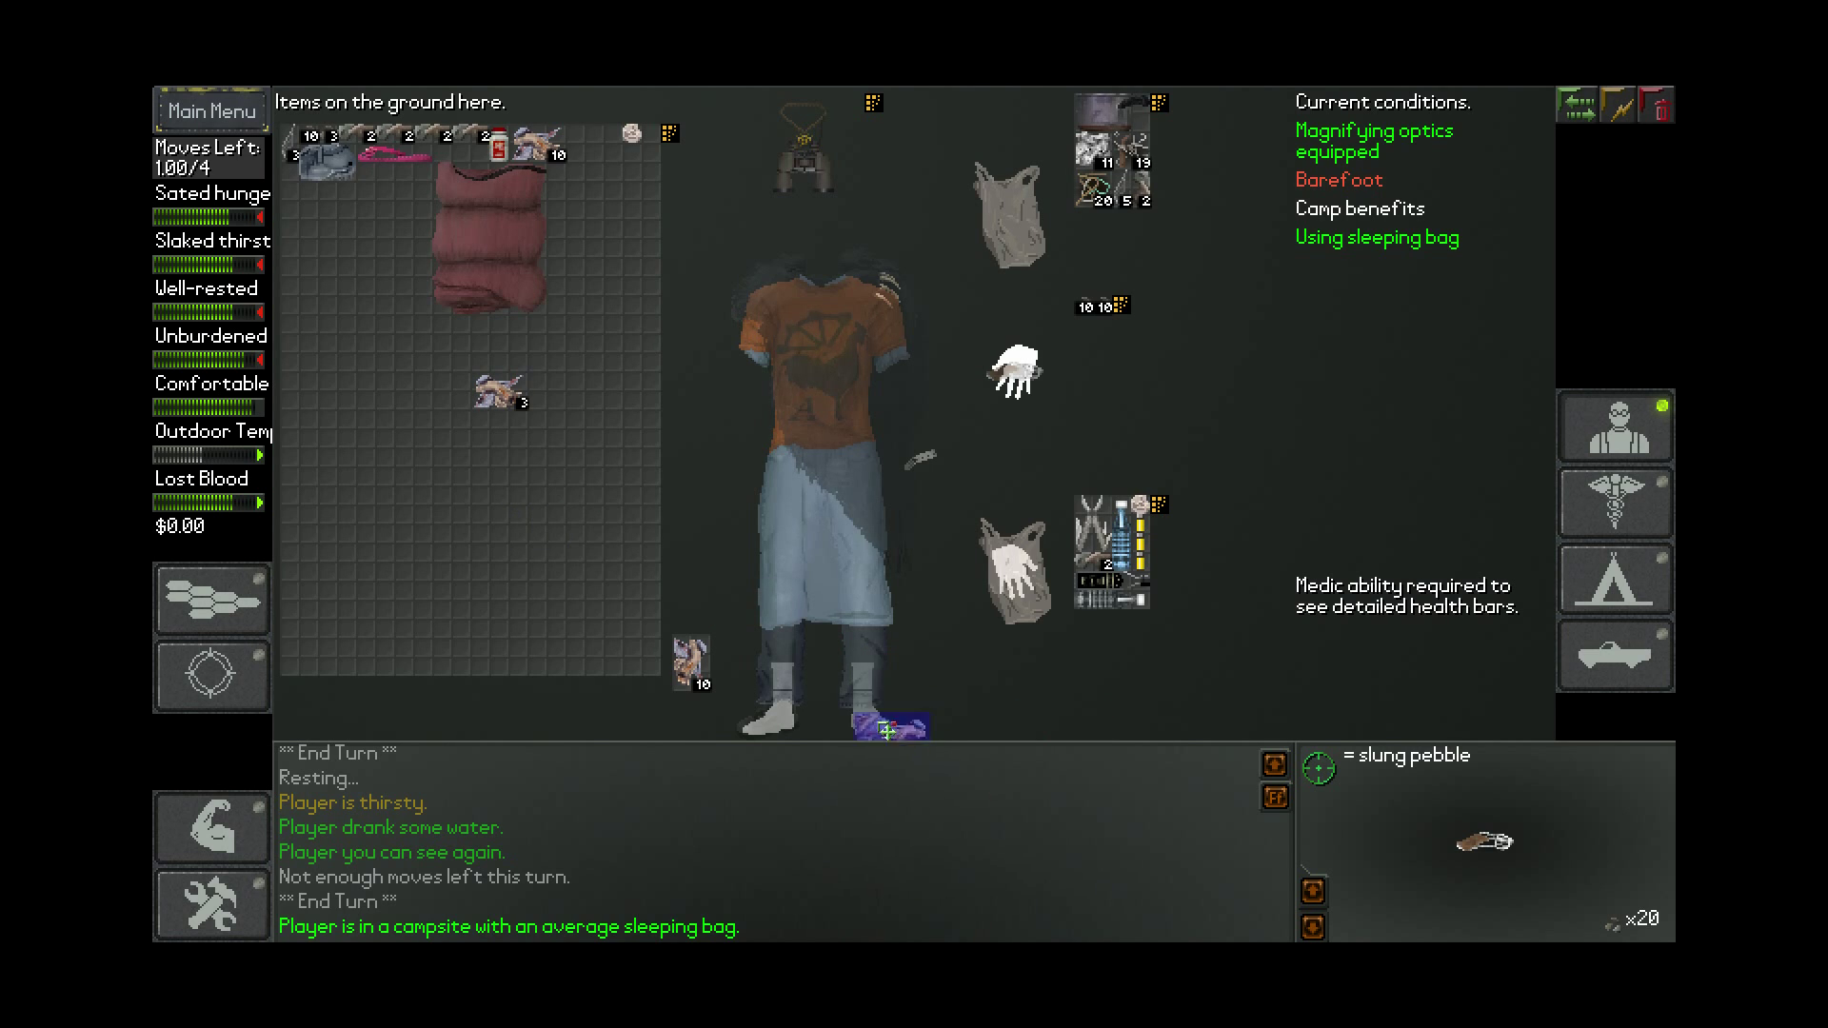
{"action": "left_click", "coordinate": [871, 707]}
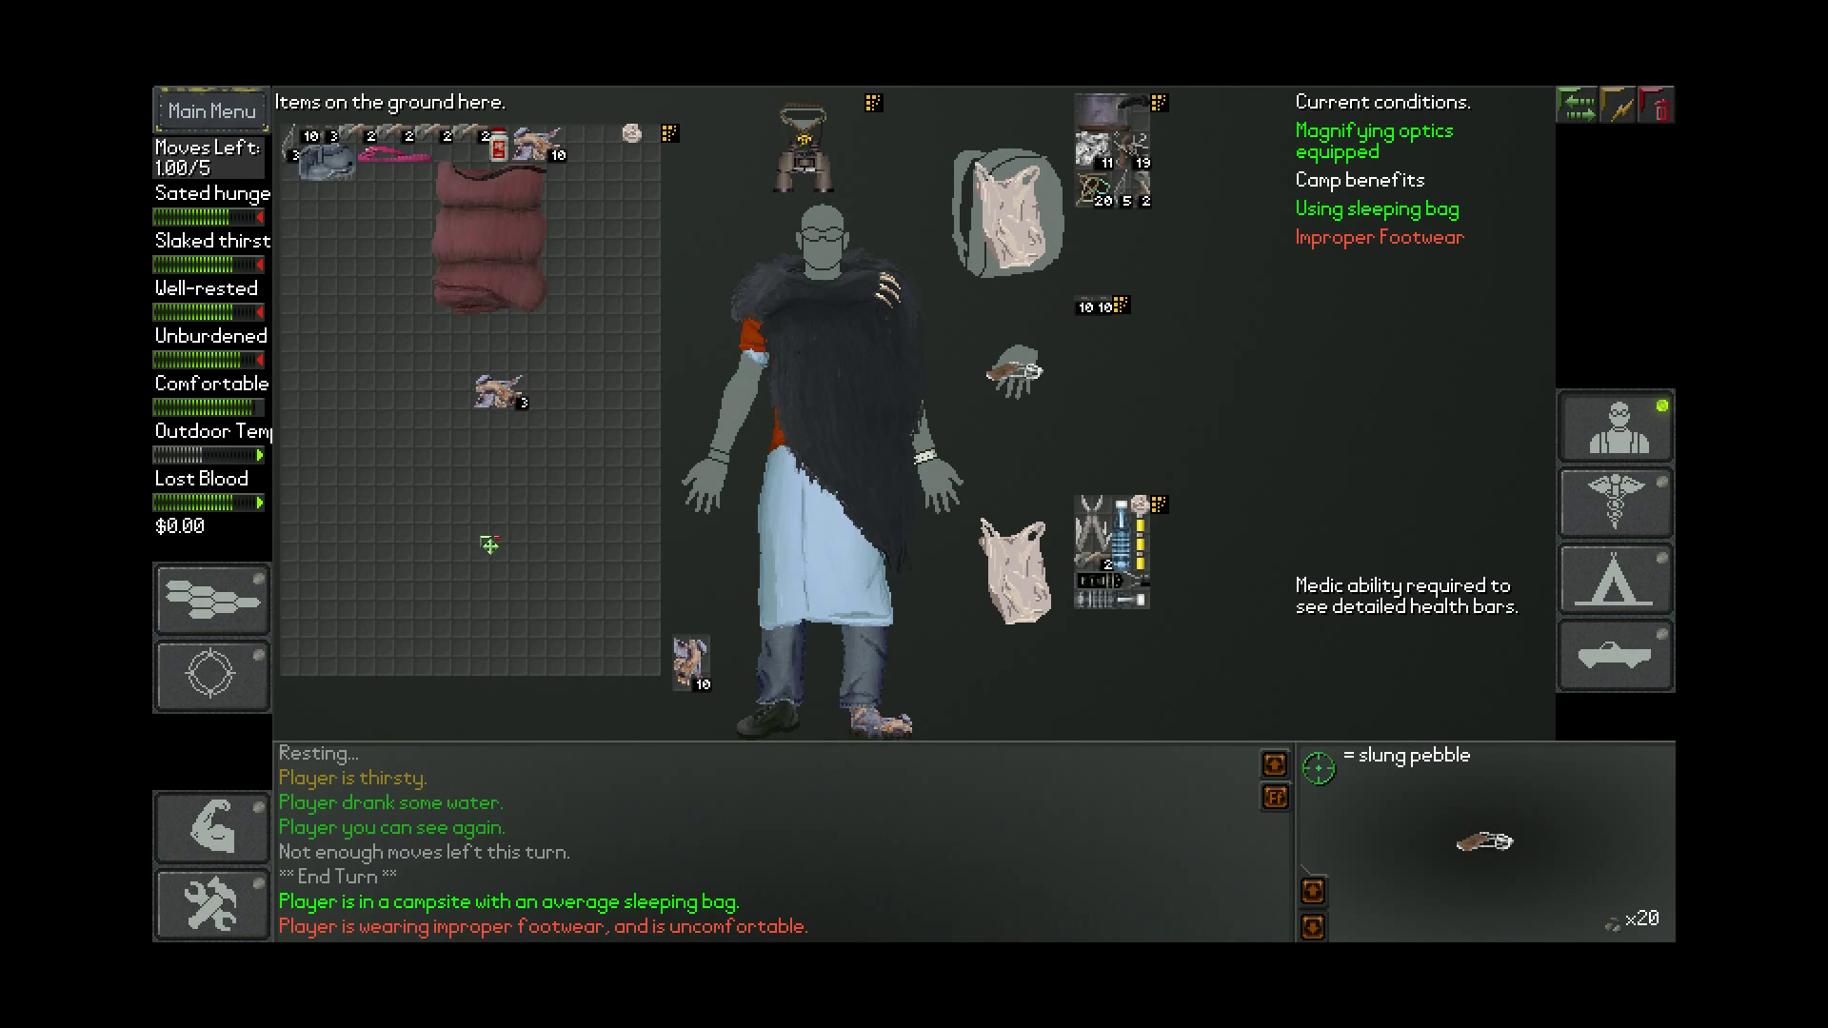
Craft a makeshift sack from the sleeping bag and string, then return to the inventory
{"action": "key", "text": "c"}
{"action": "left_click_drag", "start_coordinate": [630, 186], "coordinate": [1077, 225]}
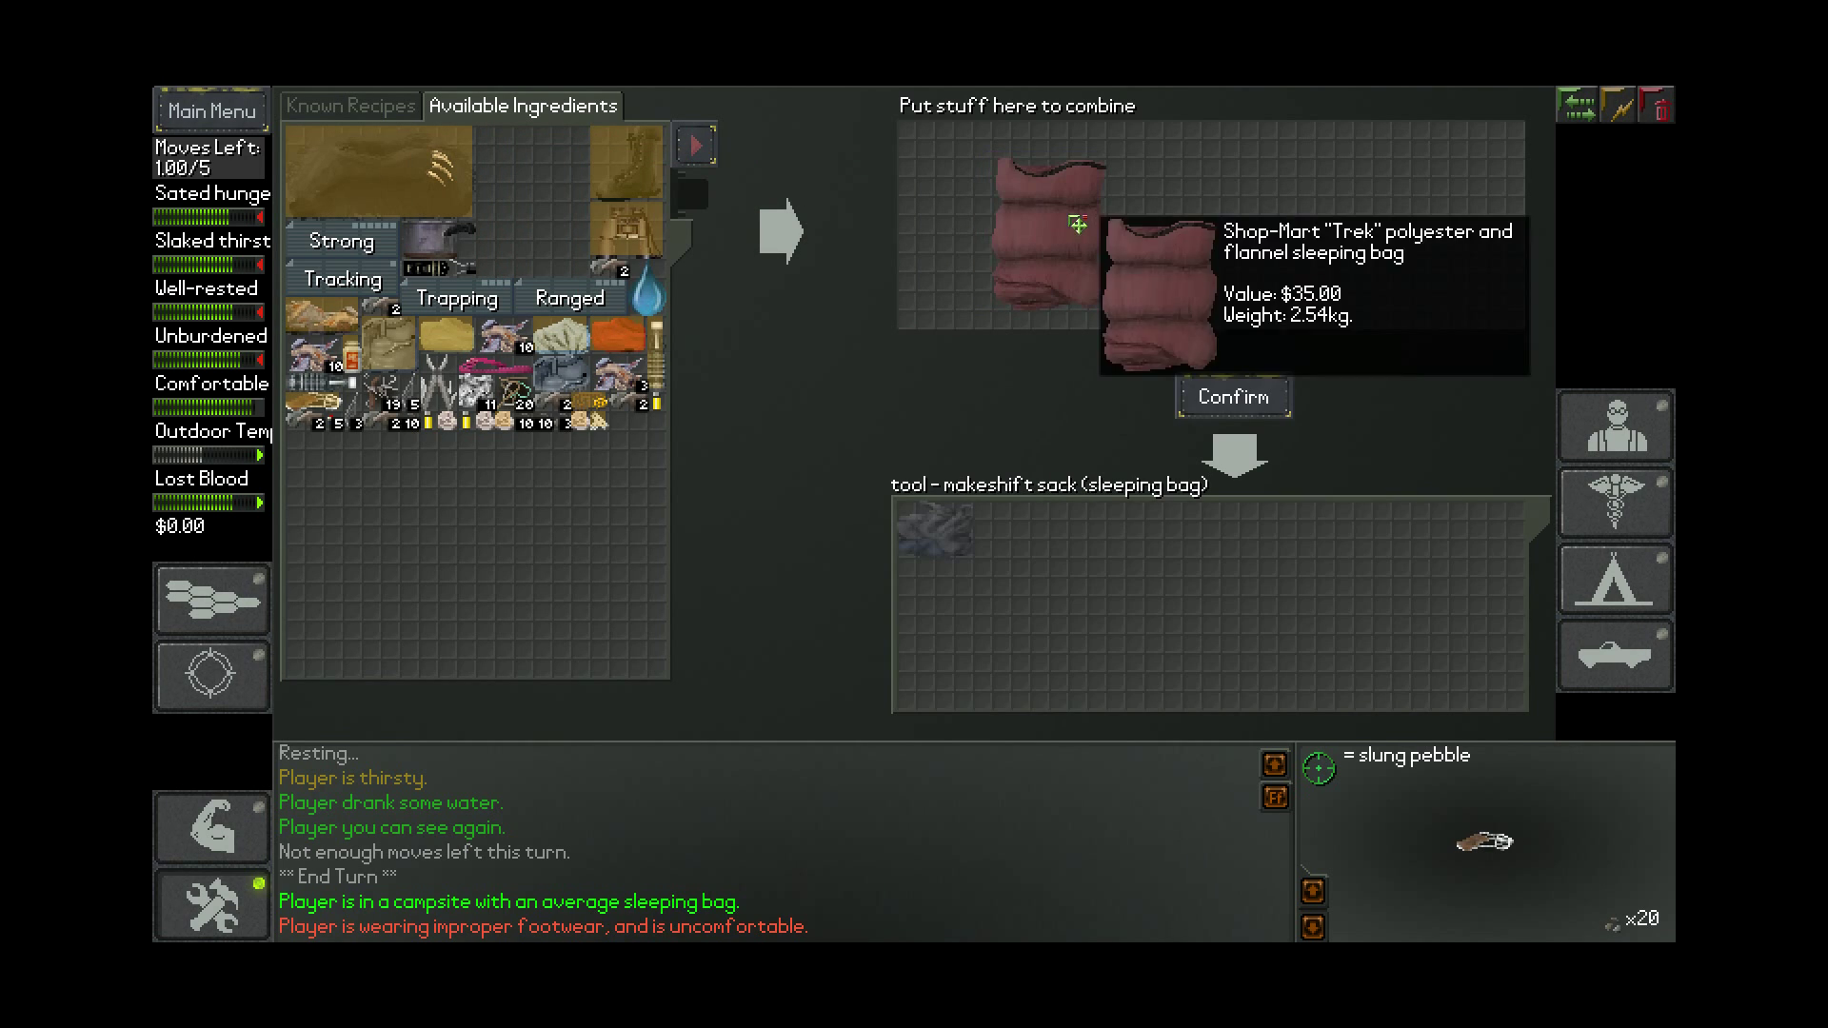
{"action": "mouse_move", "coordinate": [518, 391]}
{"action": "left_mouse_down"}
{"action": "mouse_move", "coordinate": [1218, 231]}
{"action": "mouse_move", "coordinate": [592, 529]}
{"action": "mouse_move", "coordinate": [1218, 198]}
{"action": "left_mouse_up"}
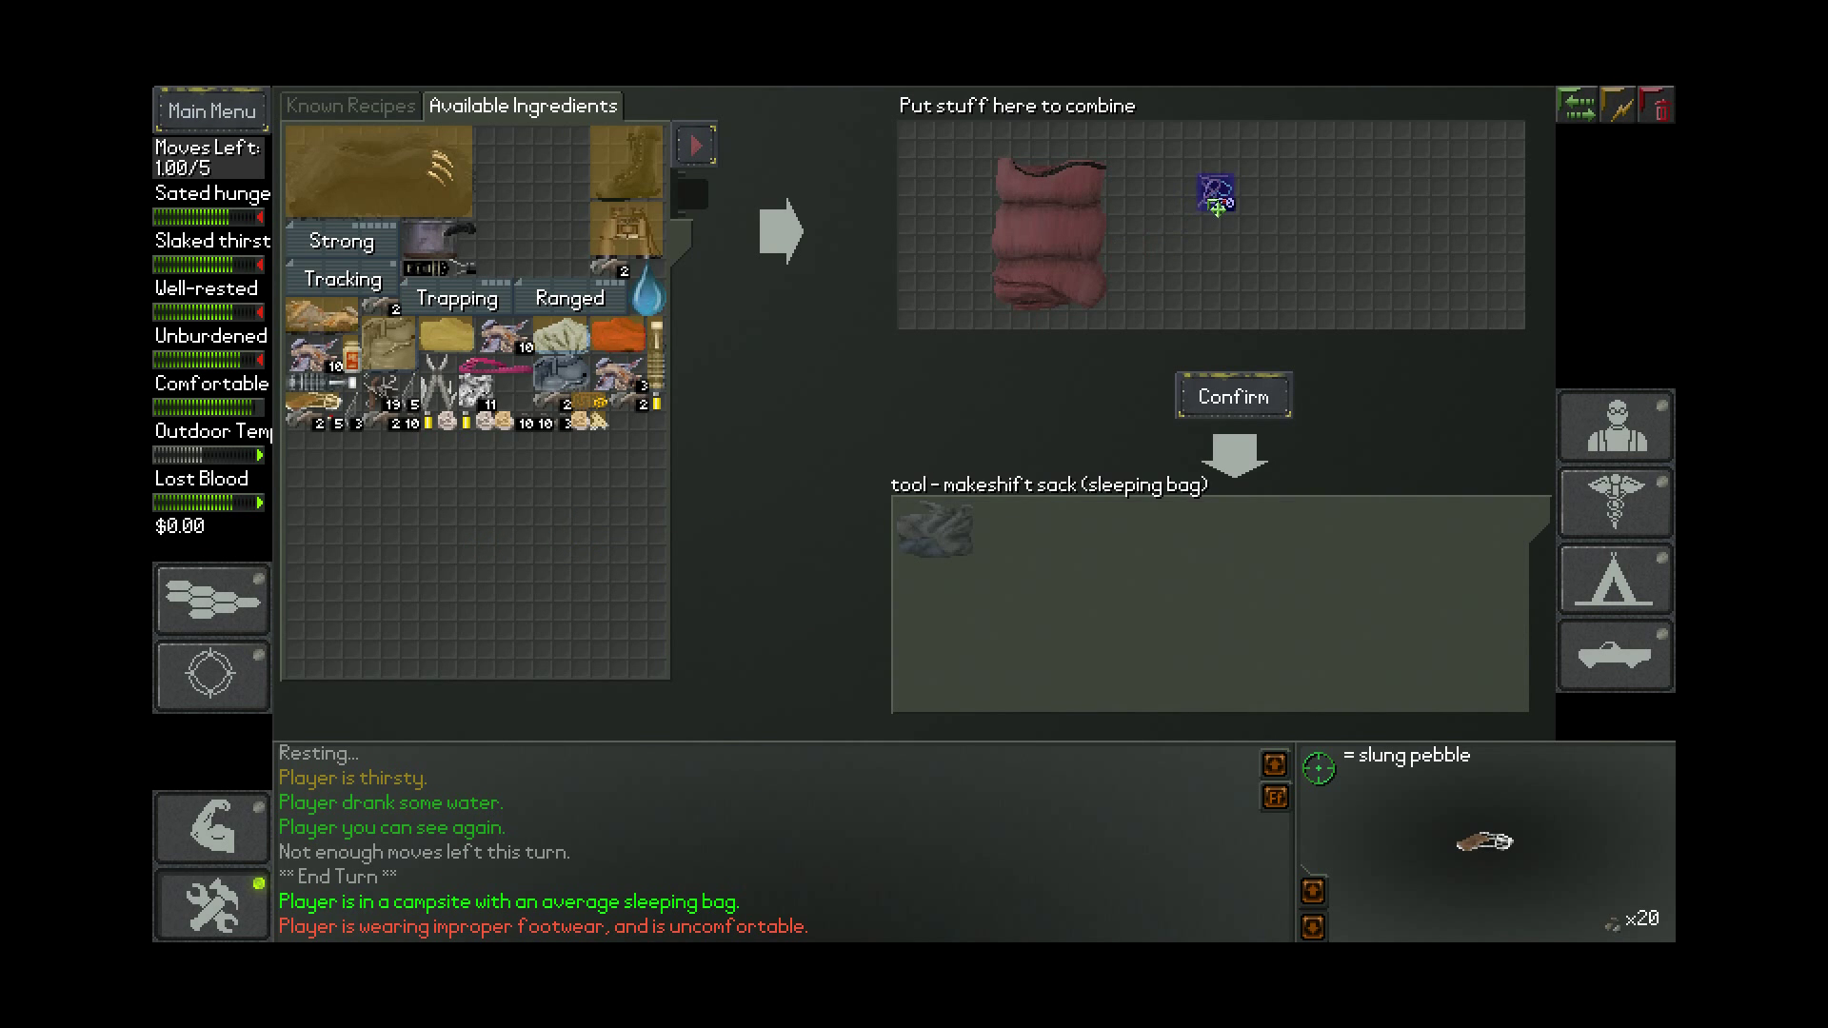
{"action": "left_click", "coordinate": [1325, 403]}
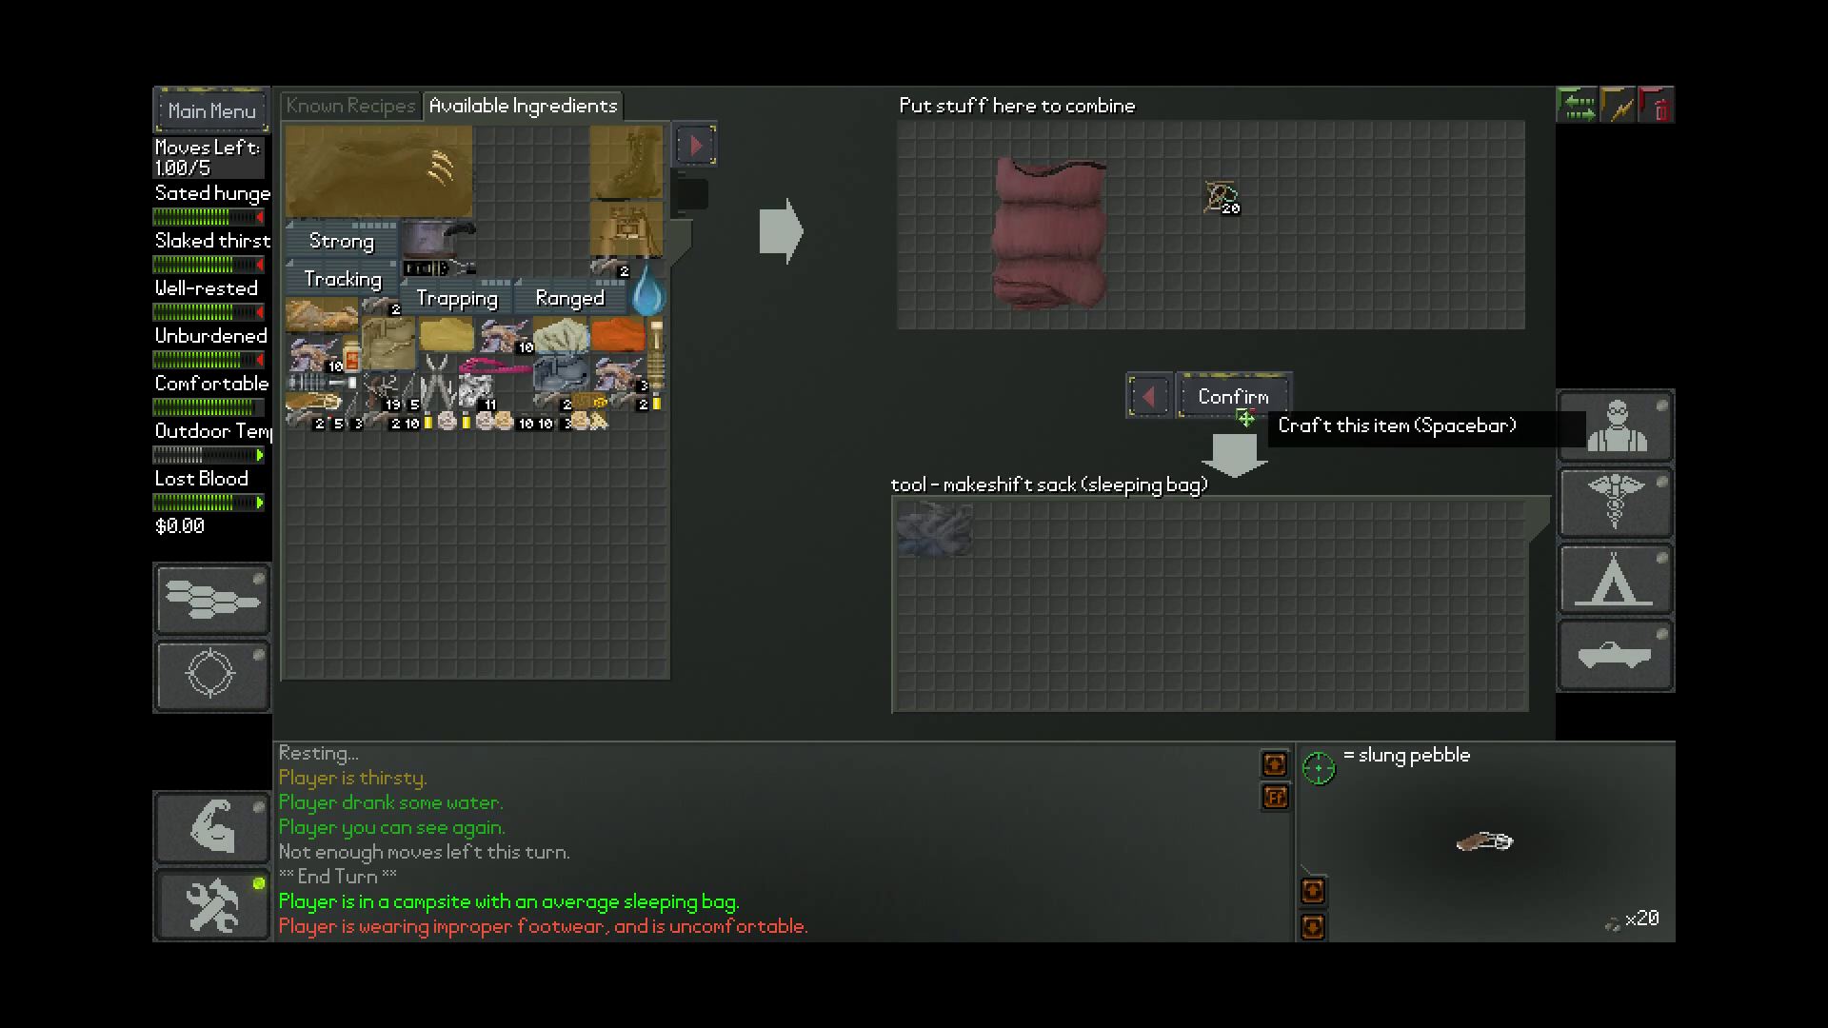
{"action": "left_click", "coordinate": [1217, 398]}
{"action": "left_click", "coordinate": [1206, 418]}
{"action": "key", "text": "i"}
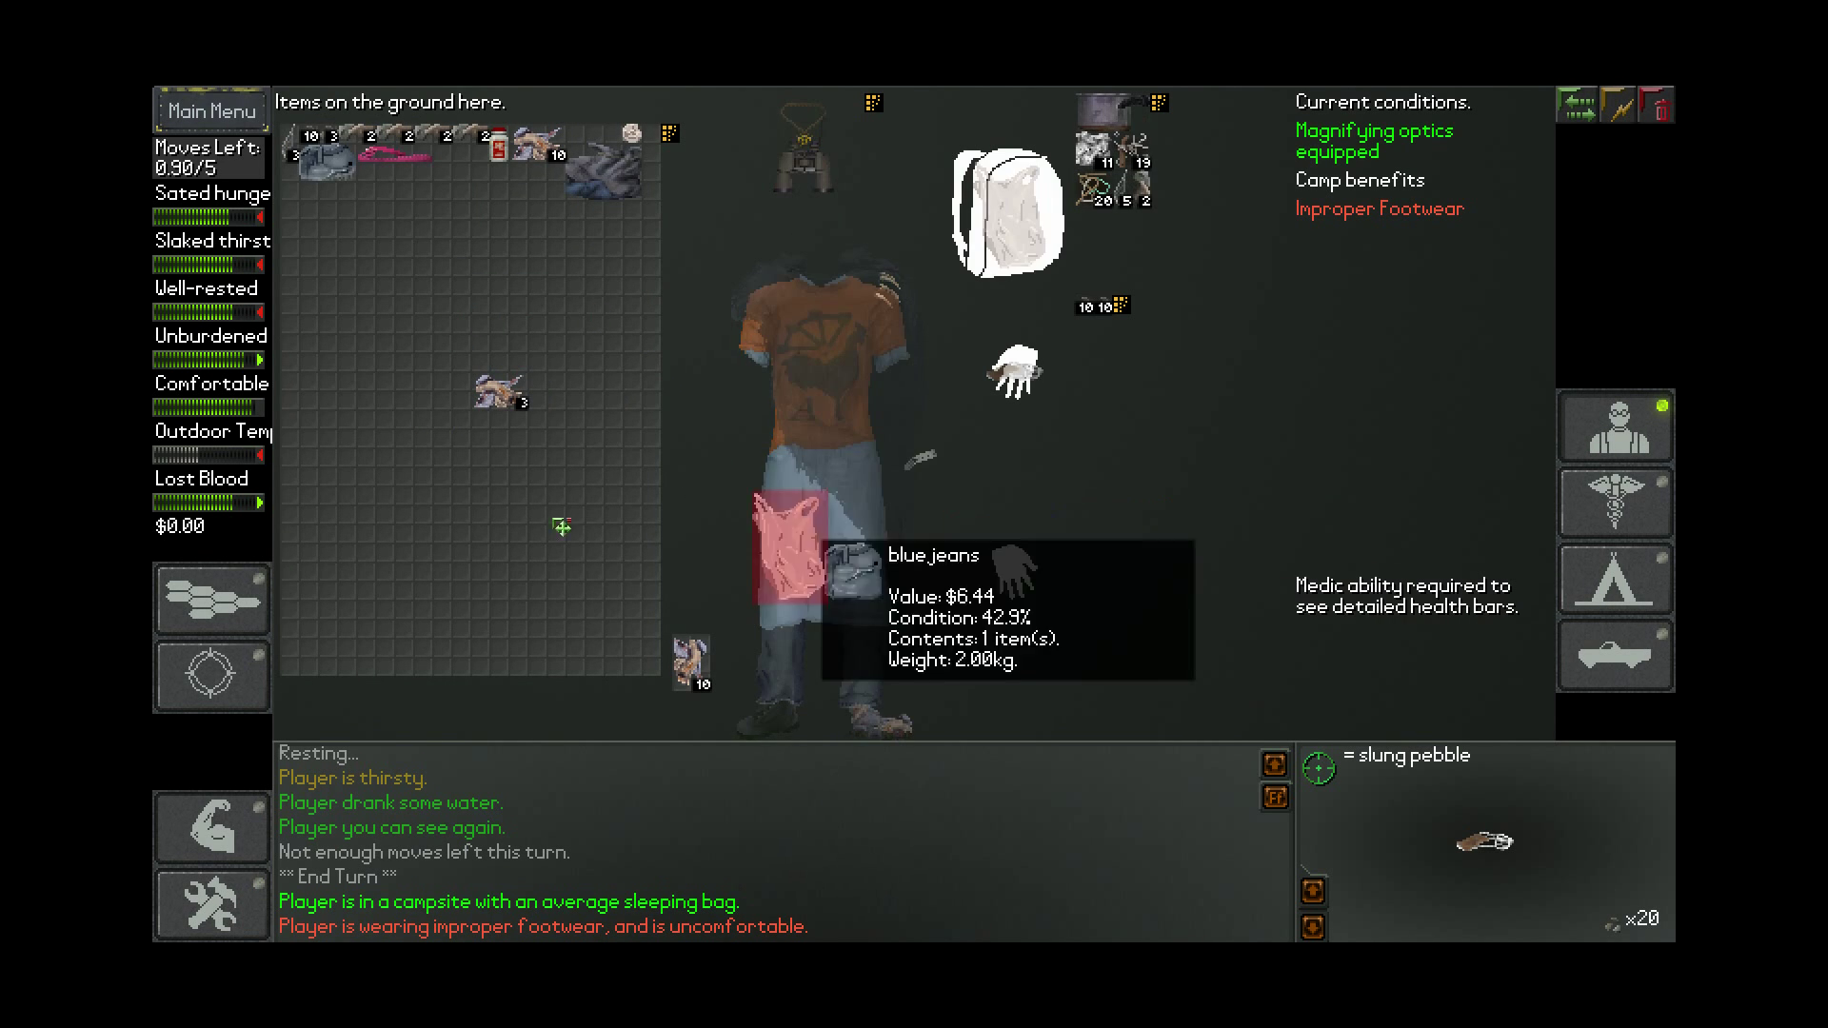
Drop the plastic shopping bag and empty its contents onto the ground
{"action": "left_click_drag", "start_coordinate": [1025, 572], "coordinate": [336, 503]}
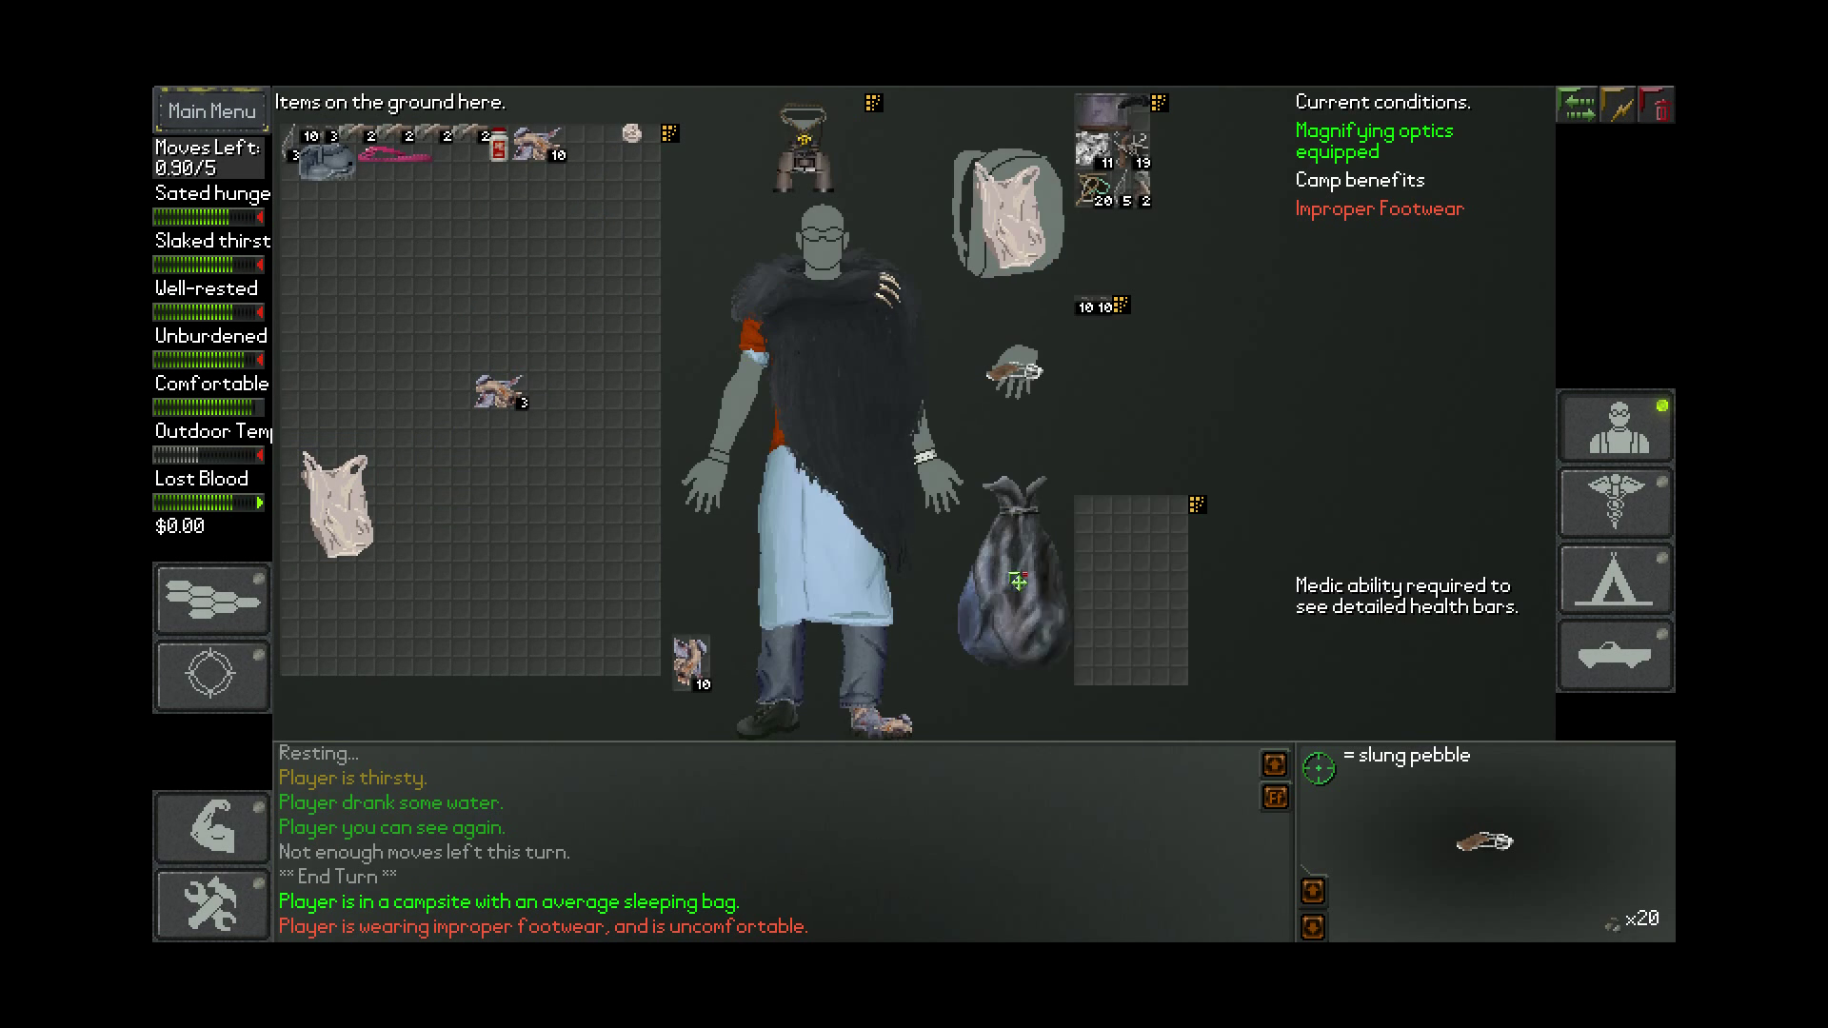
{"action": "right_click", "coordinate": [334, 512]}
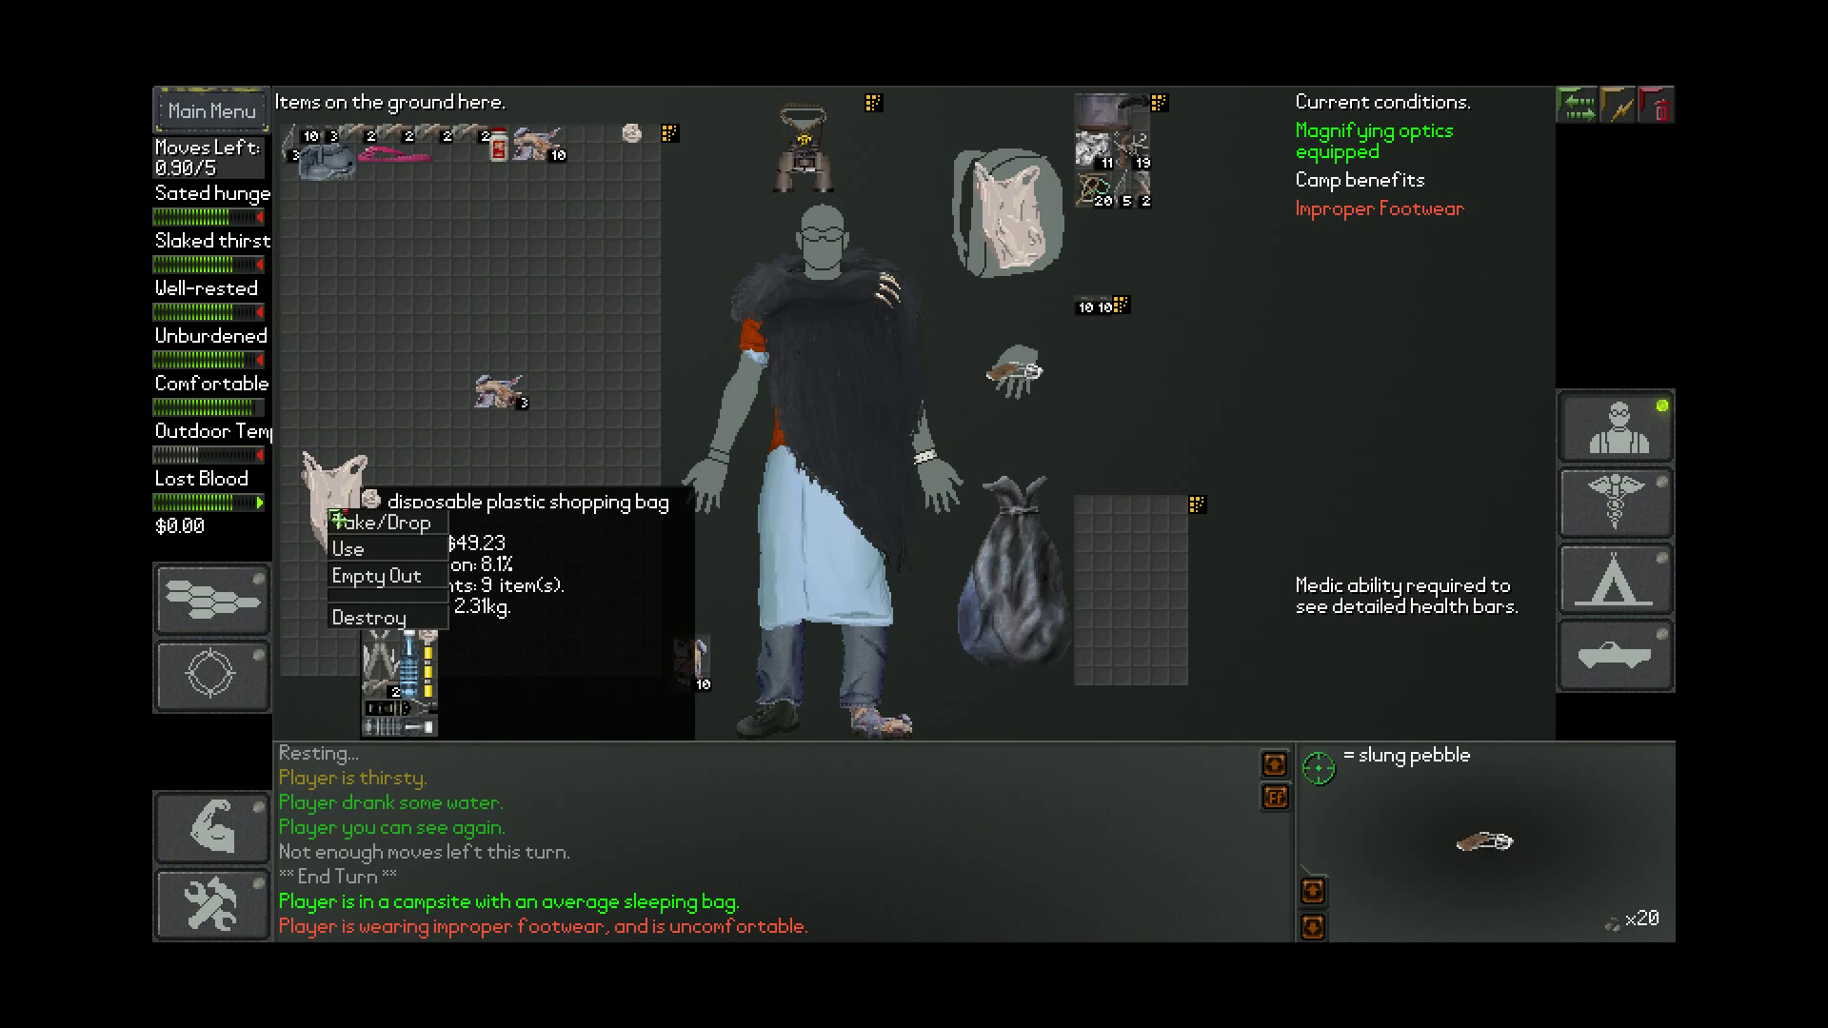
{"action": "left_click", "coordinate": [423, 575]}
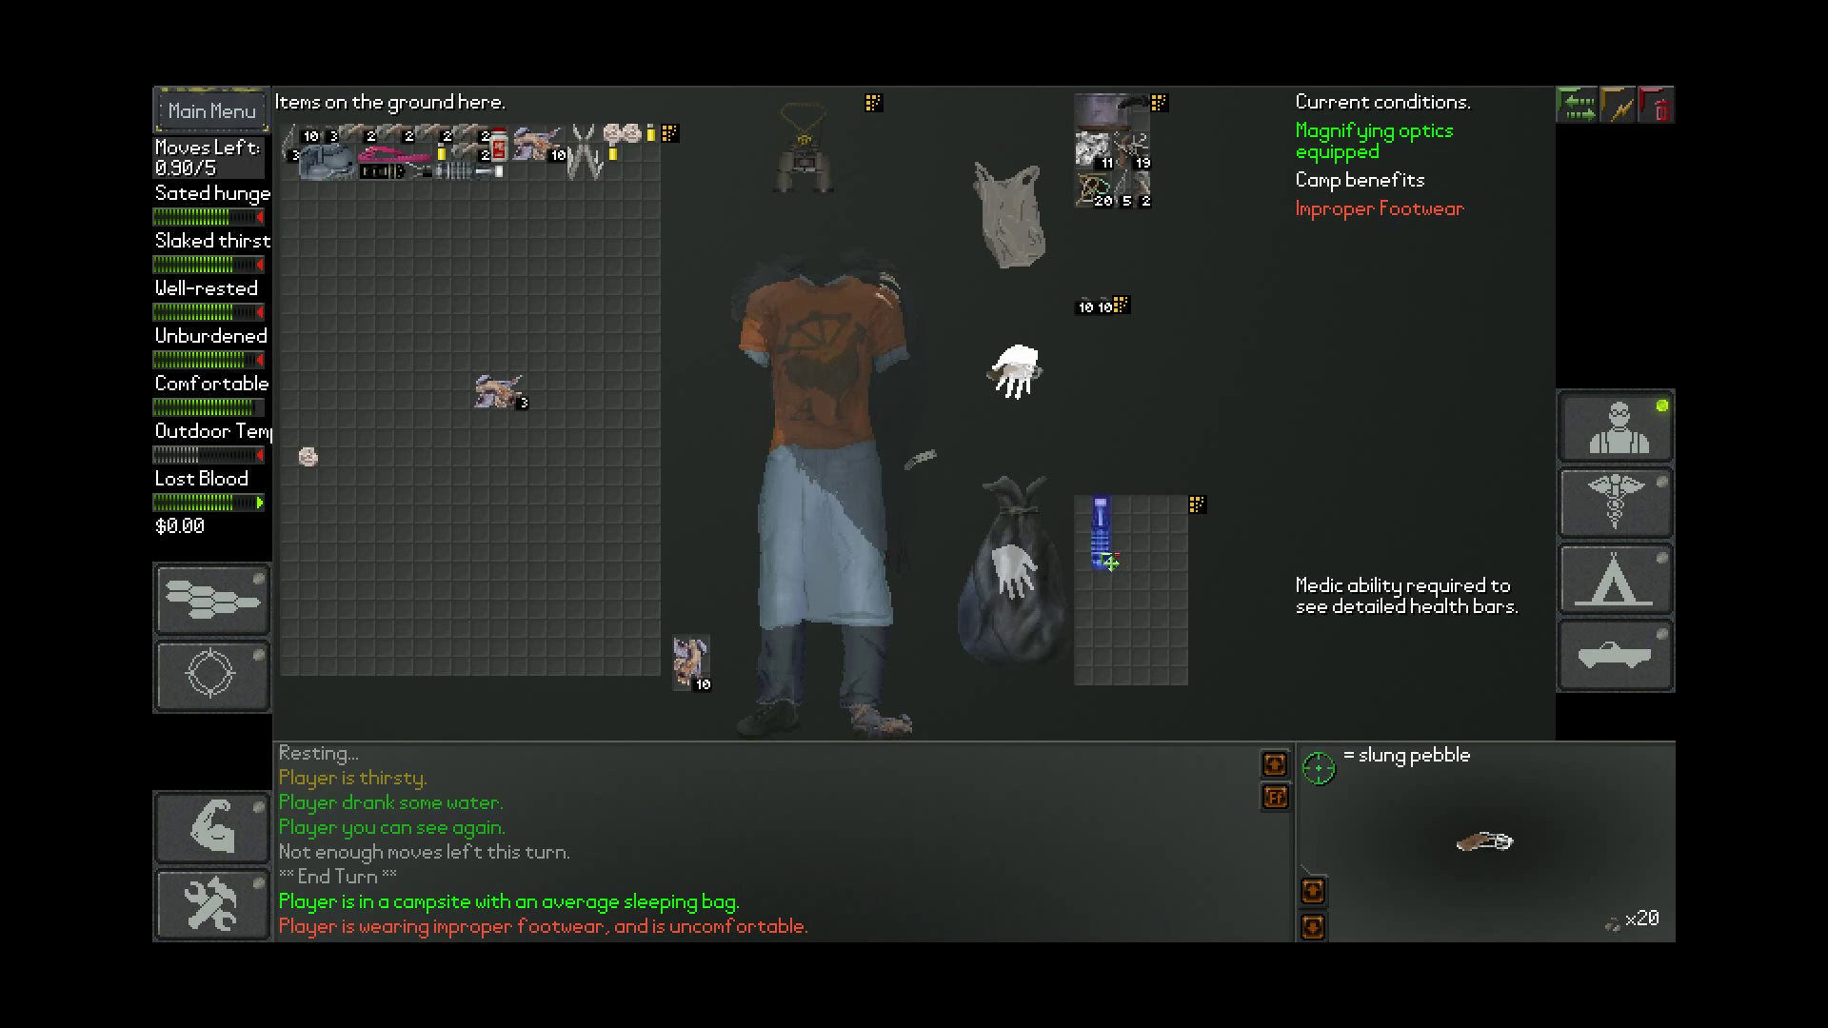
Pack both water bottles and the whiskey bottle into the sack
{"action": "left_click_drag", "start_coordinate": [666, 215], "coordinate": [1104, 561]}
{"action": "left_click_drag", "start_coordinate": [460, 164], "coordinate": [1184, 510]}
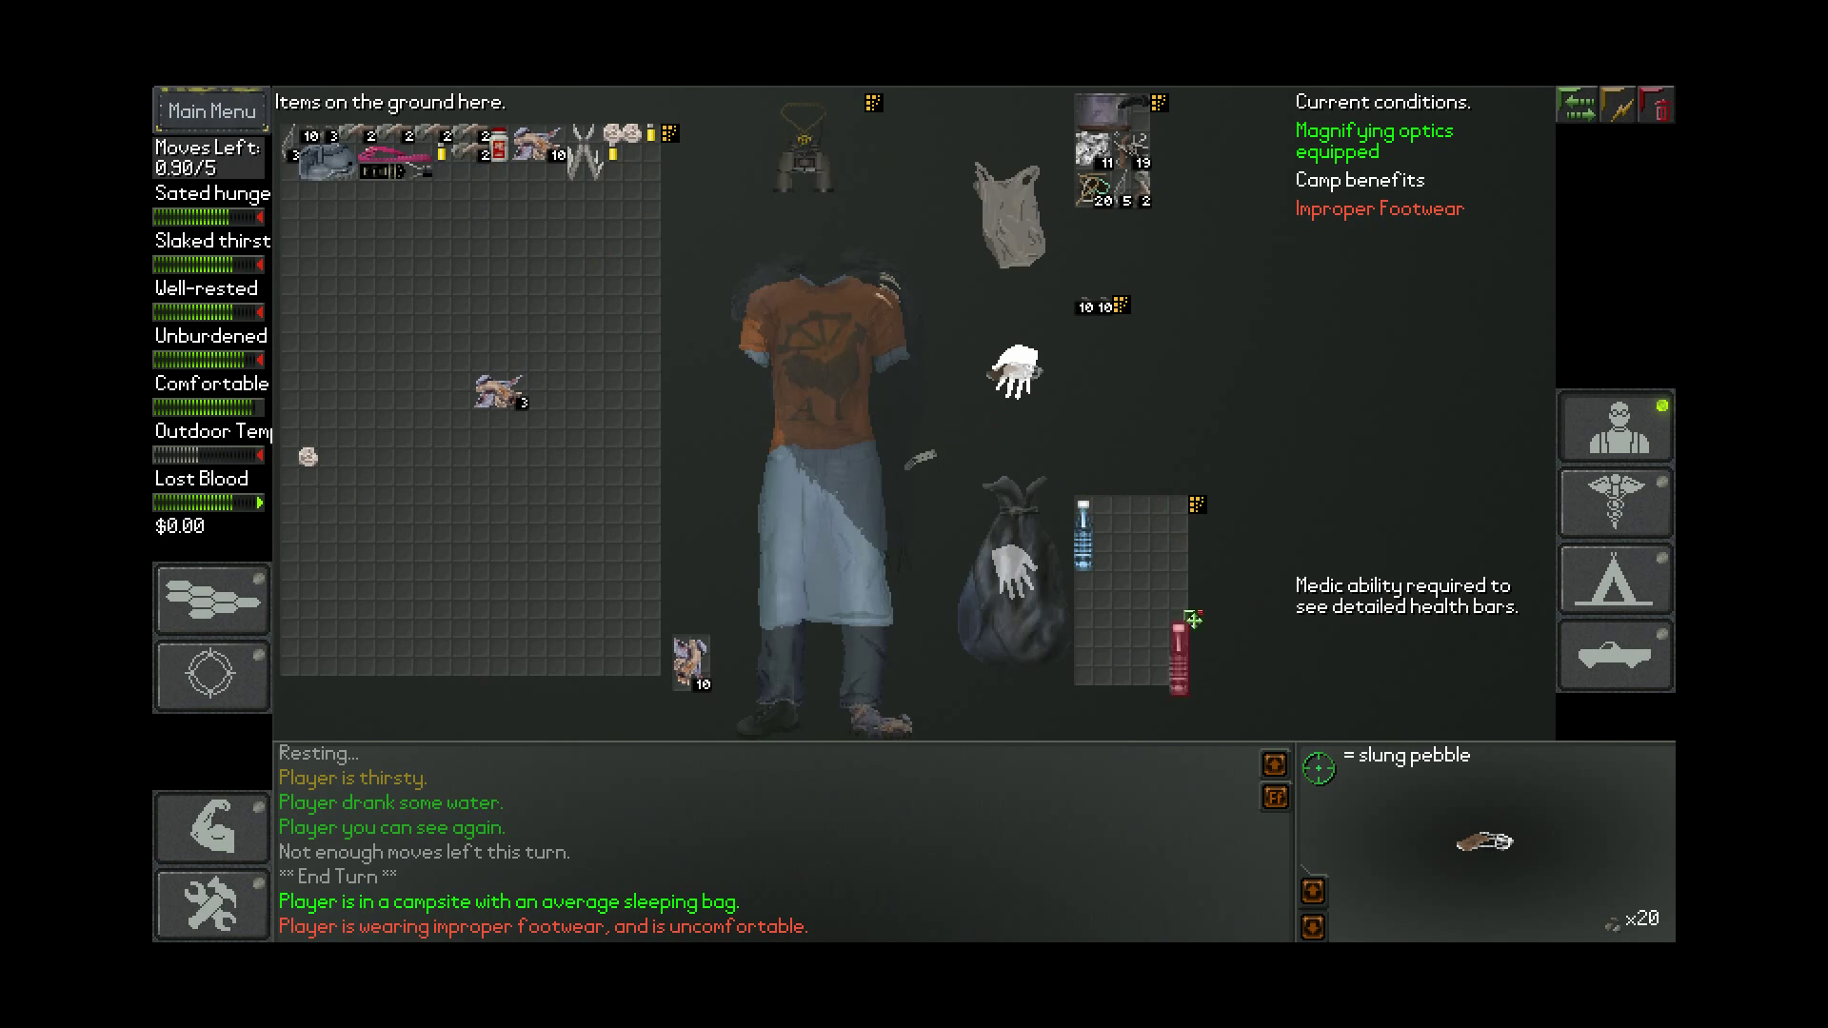
{"action": "left_click", "coordinate": [1197, 504]}
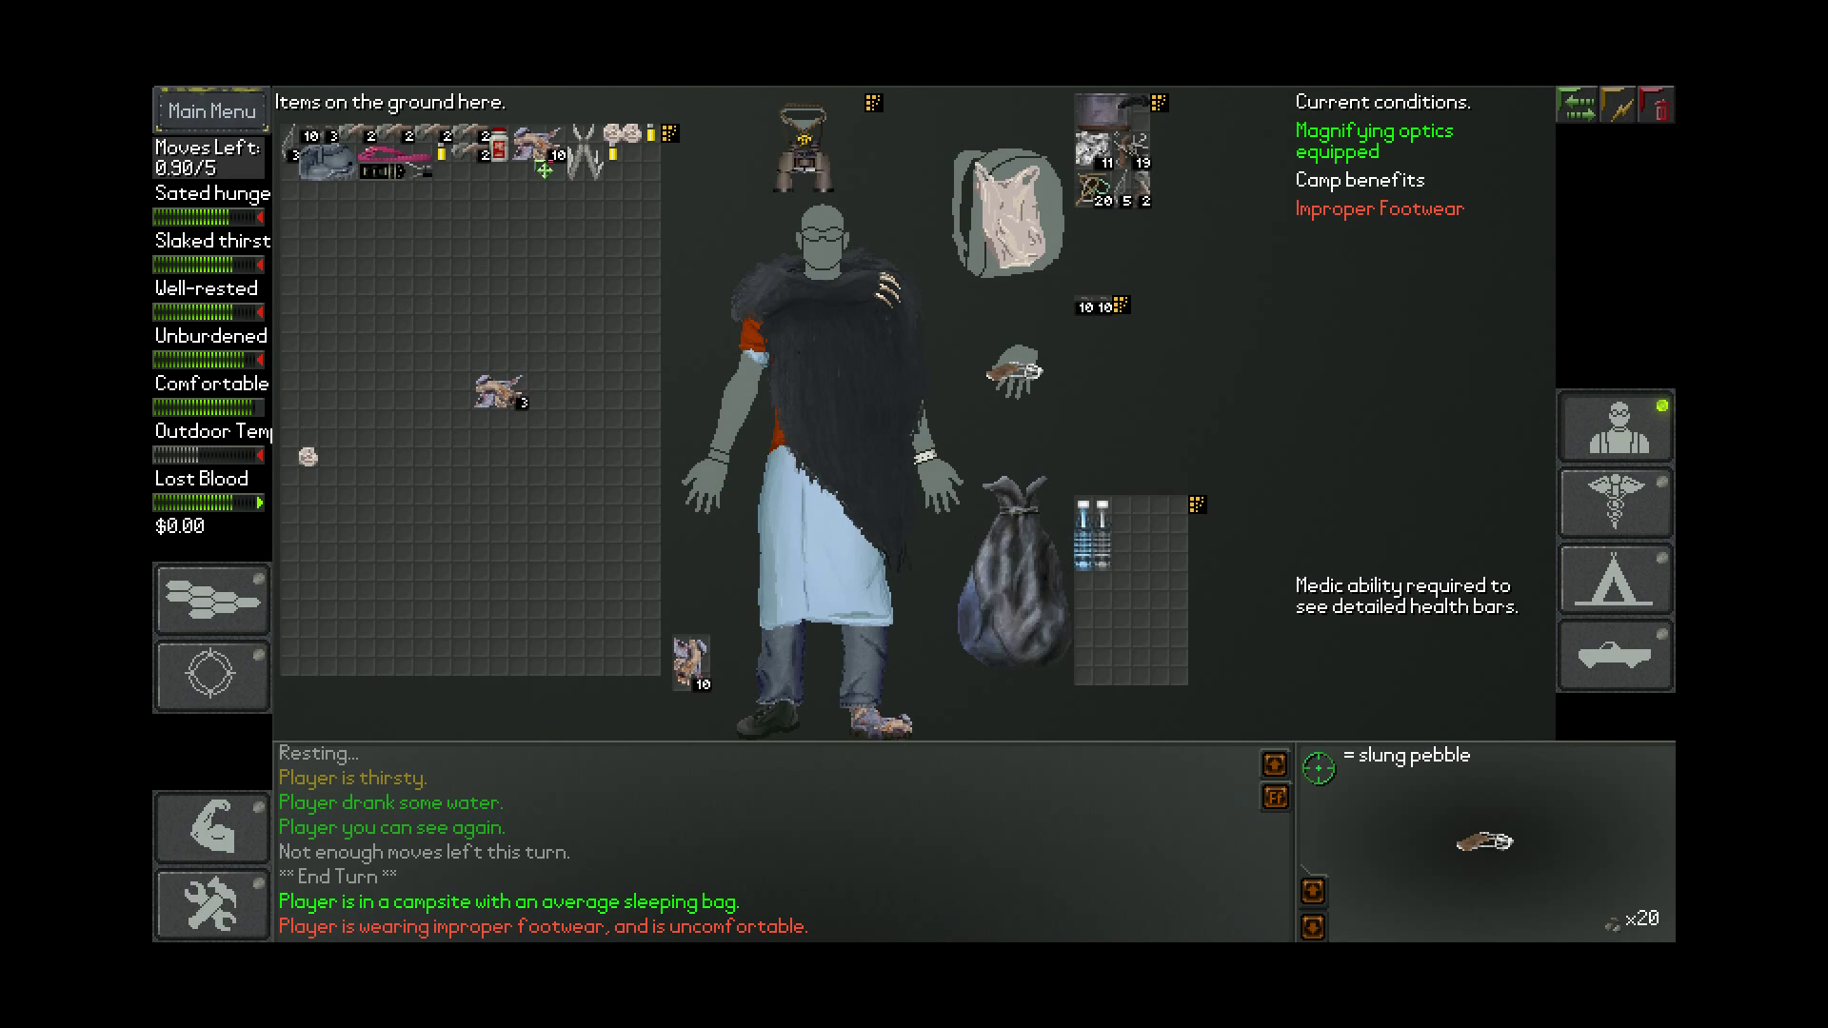
{"action": "left_click_drag", "start_coordinate": [399, 186], "coordinate": [1197, 643]}
{"action": "left_click", "coordinate": [1197, 642]}
{"action": "left_click", "coordinate": [1198, 503]}
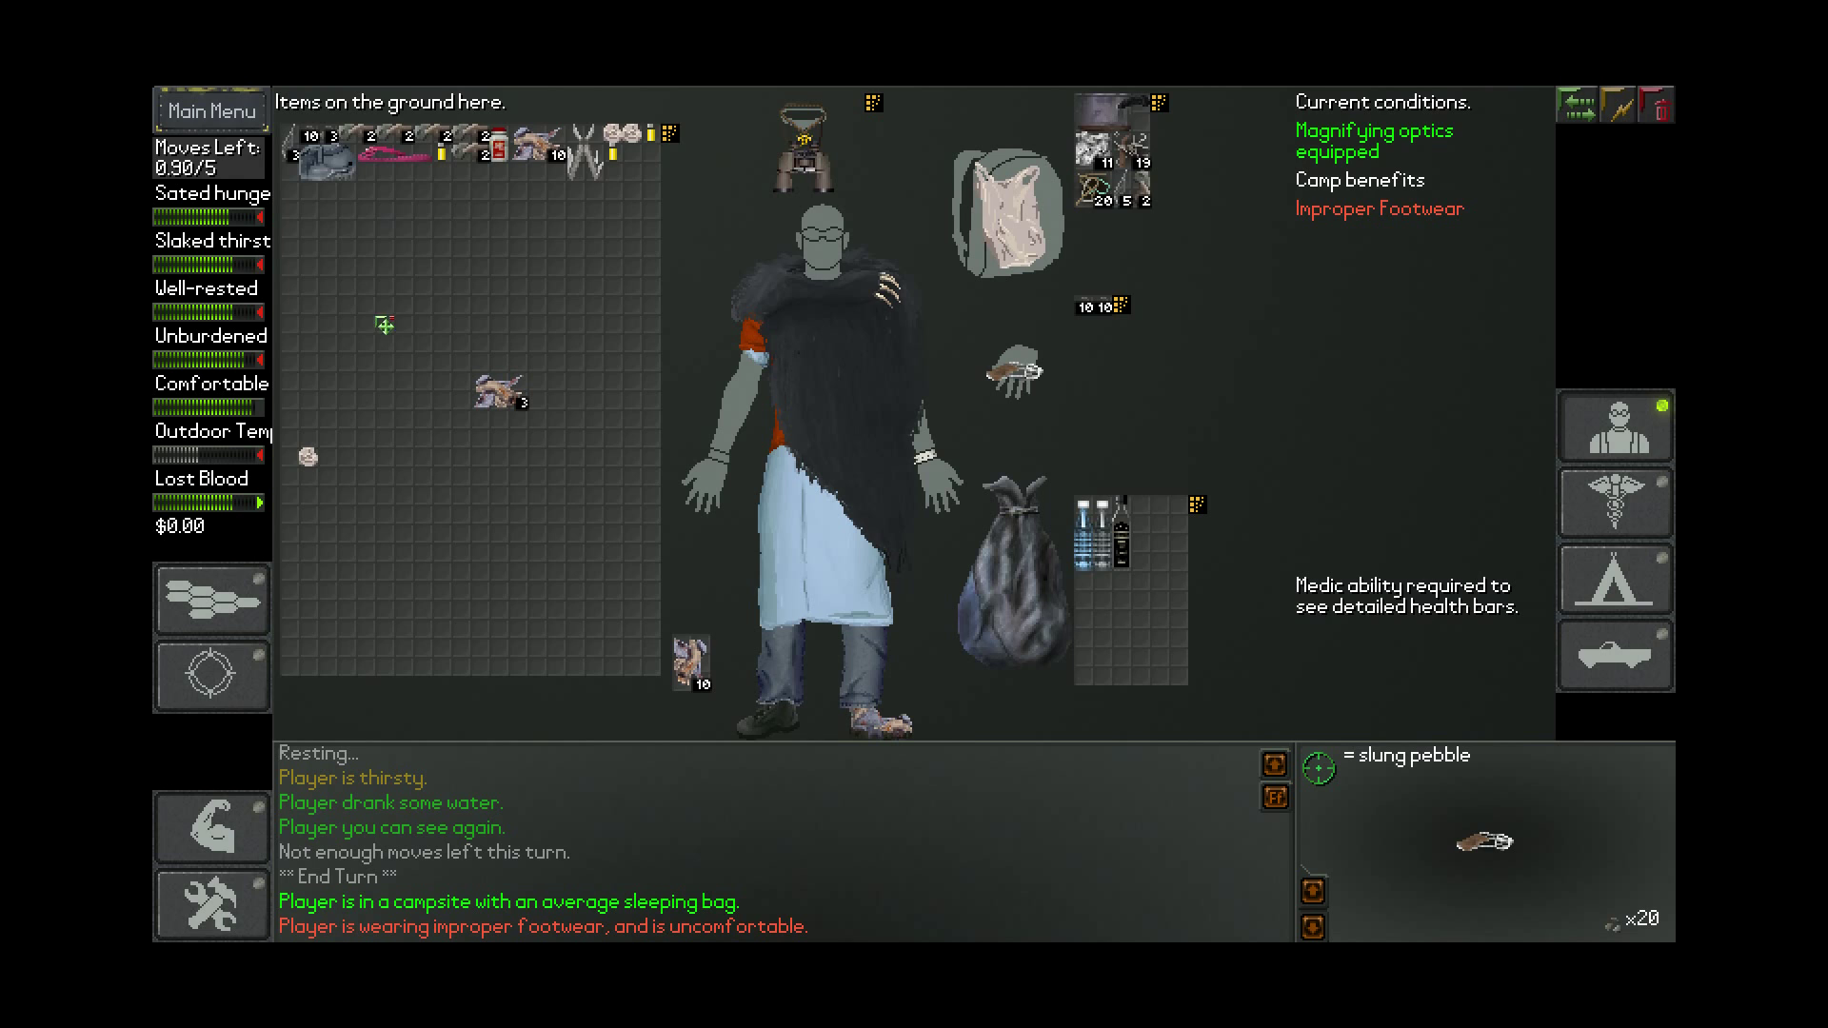
Move the lighter and the multitool from the ground into the sack
{"action": "left_click", "coordinate": [443, 155]}
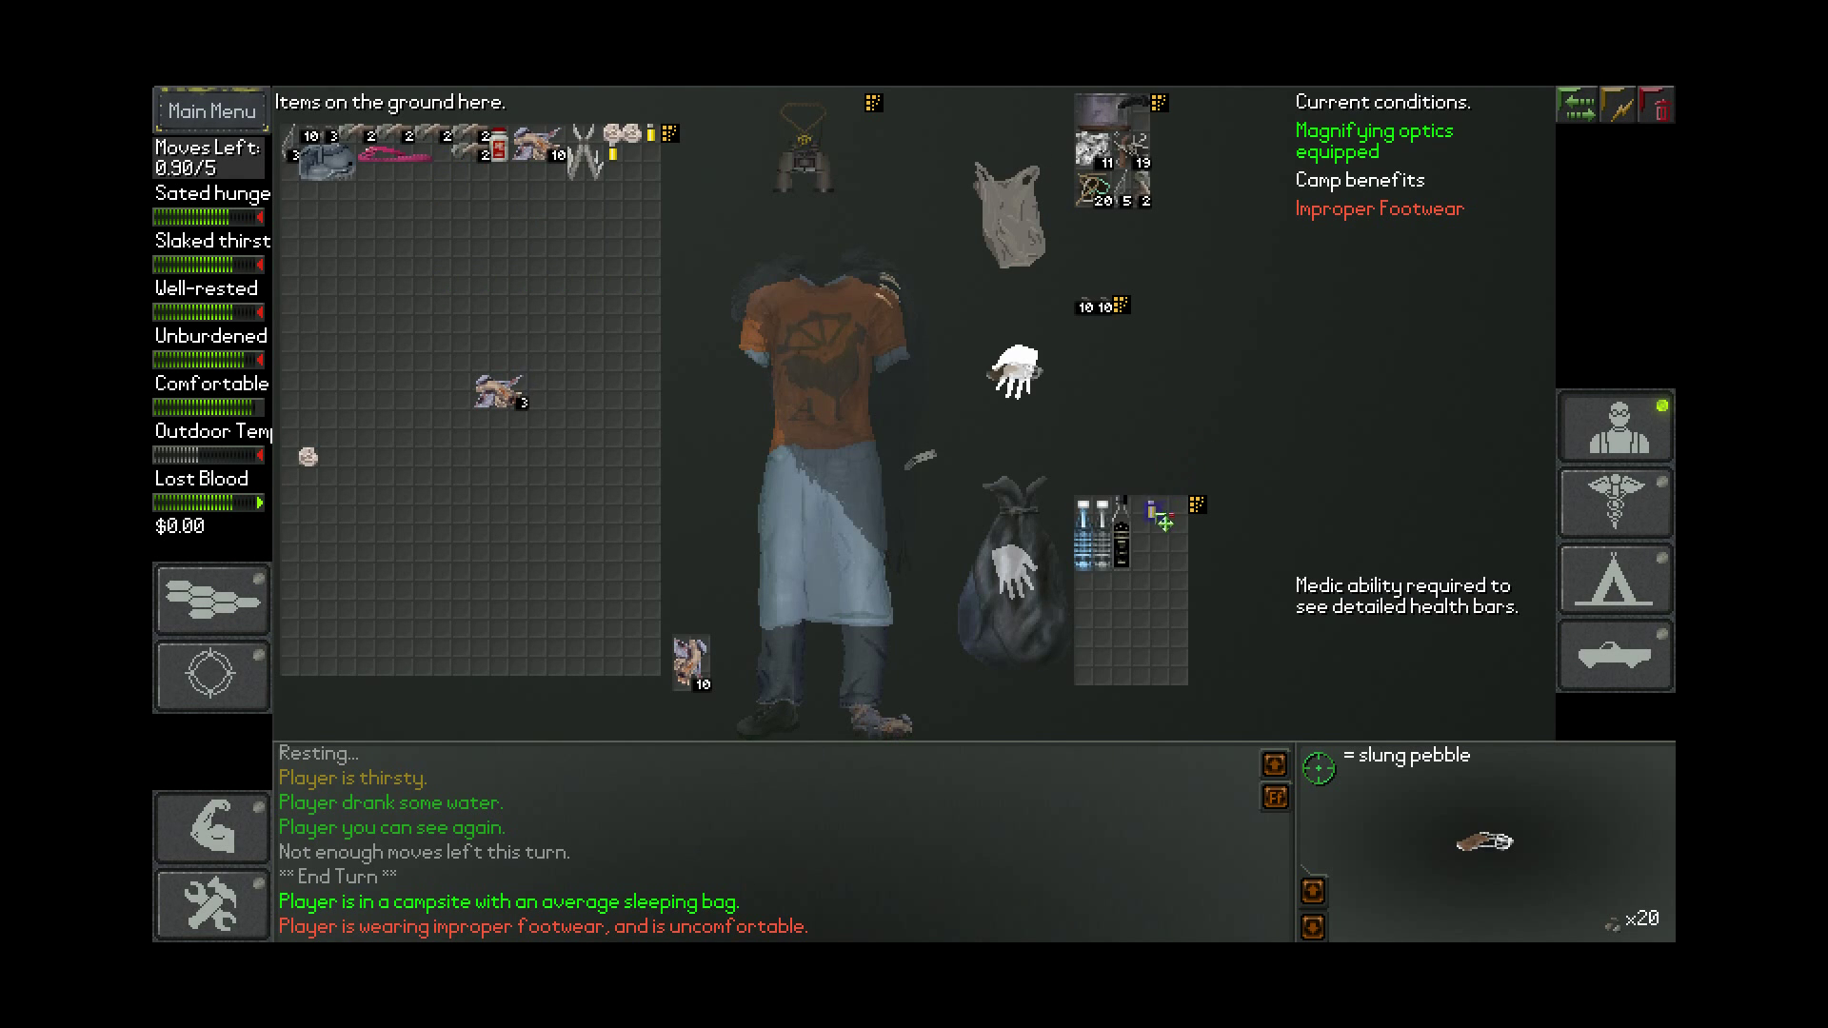
{"action": "left_click", "coordinate": [1101, 597]}
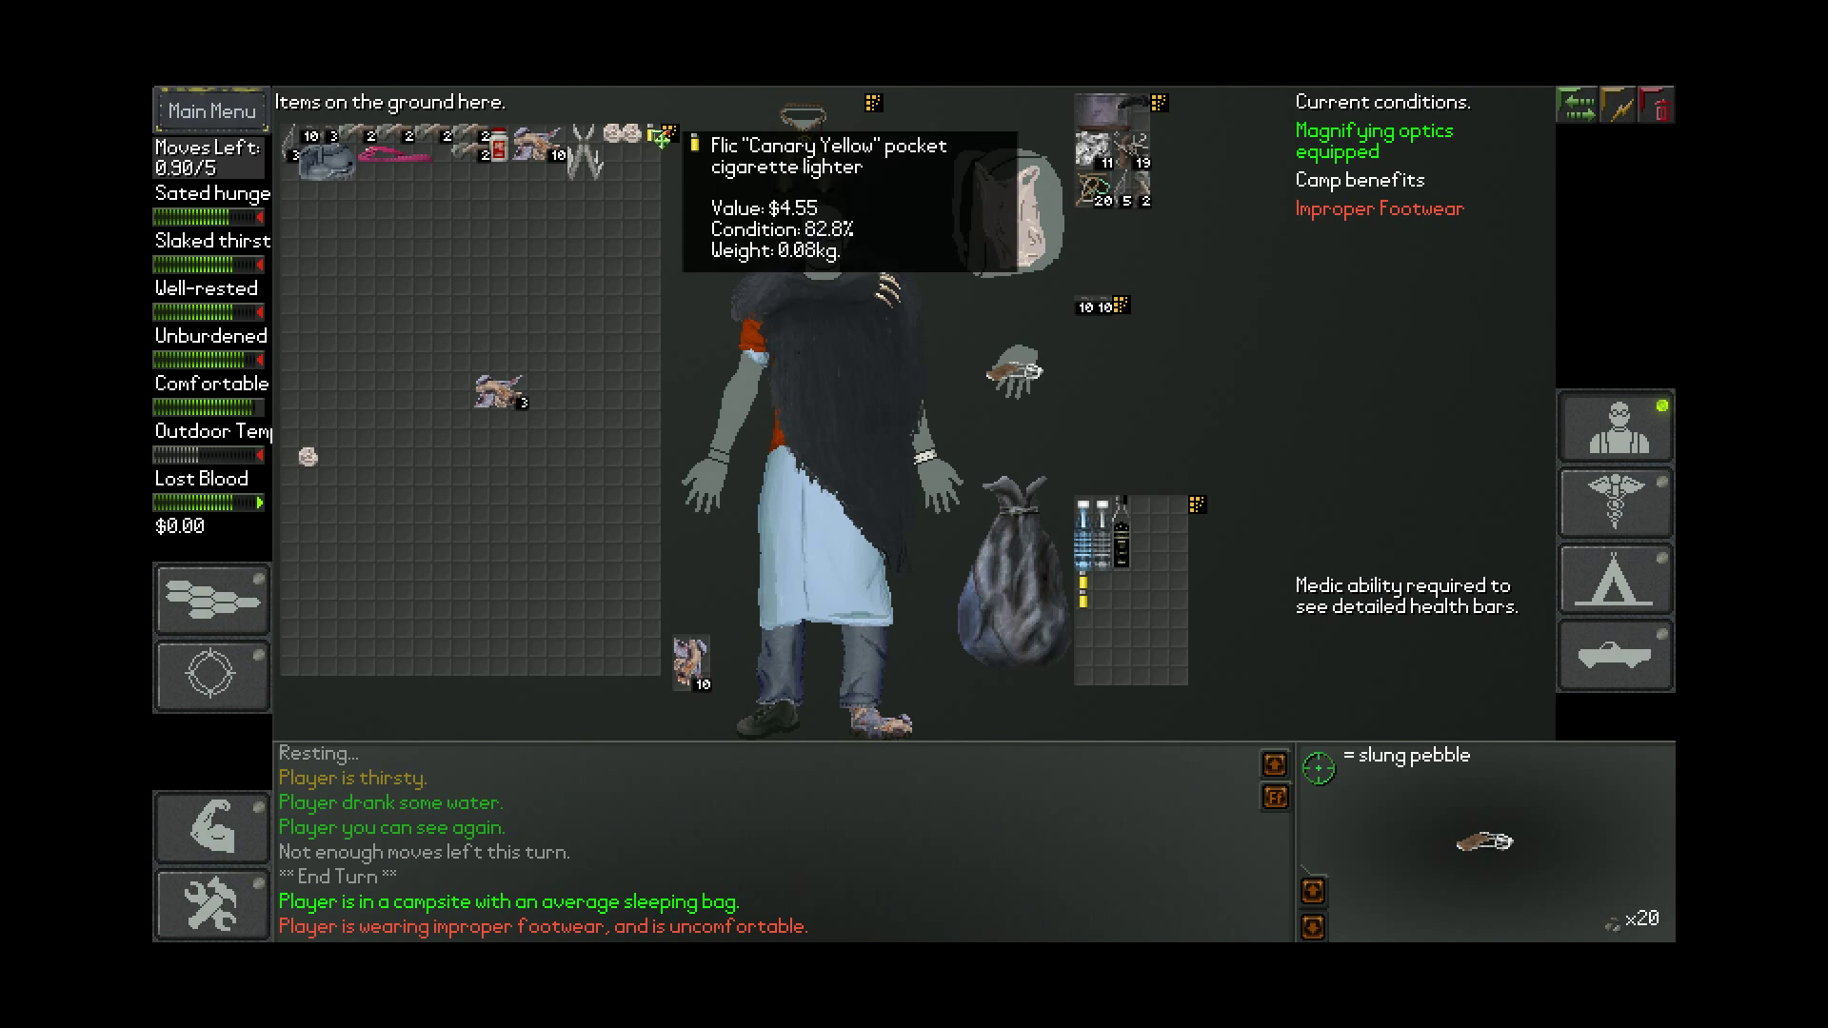
{"action": "left_click", "coordinate": [1094, 660]}
{"action": "left_click", "coordinate": [1098, 628]}
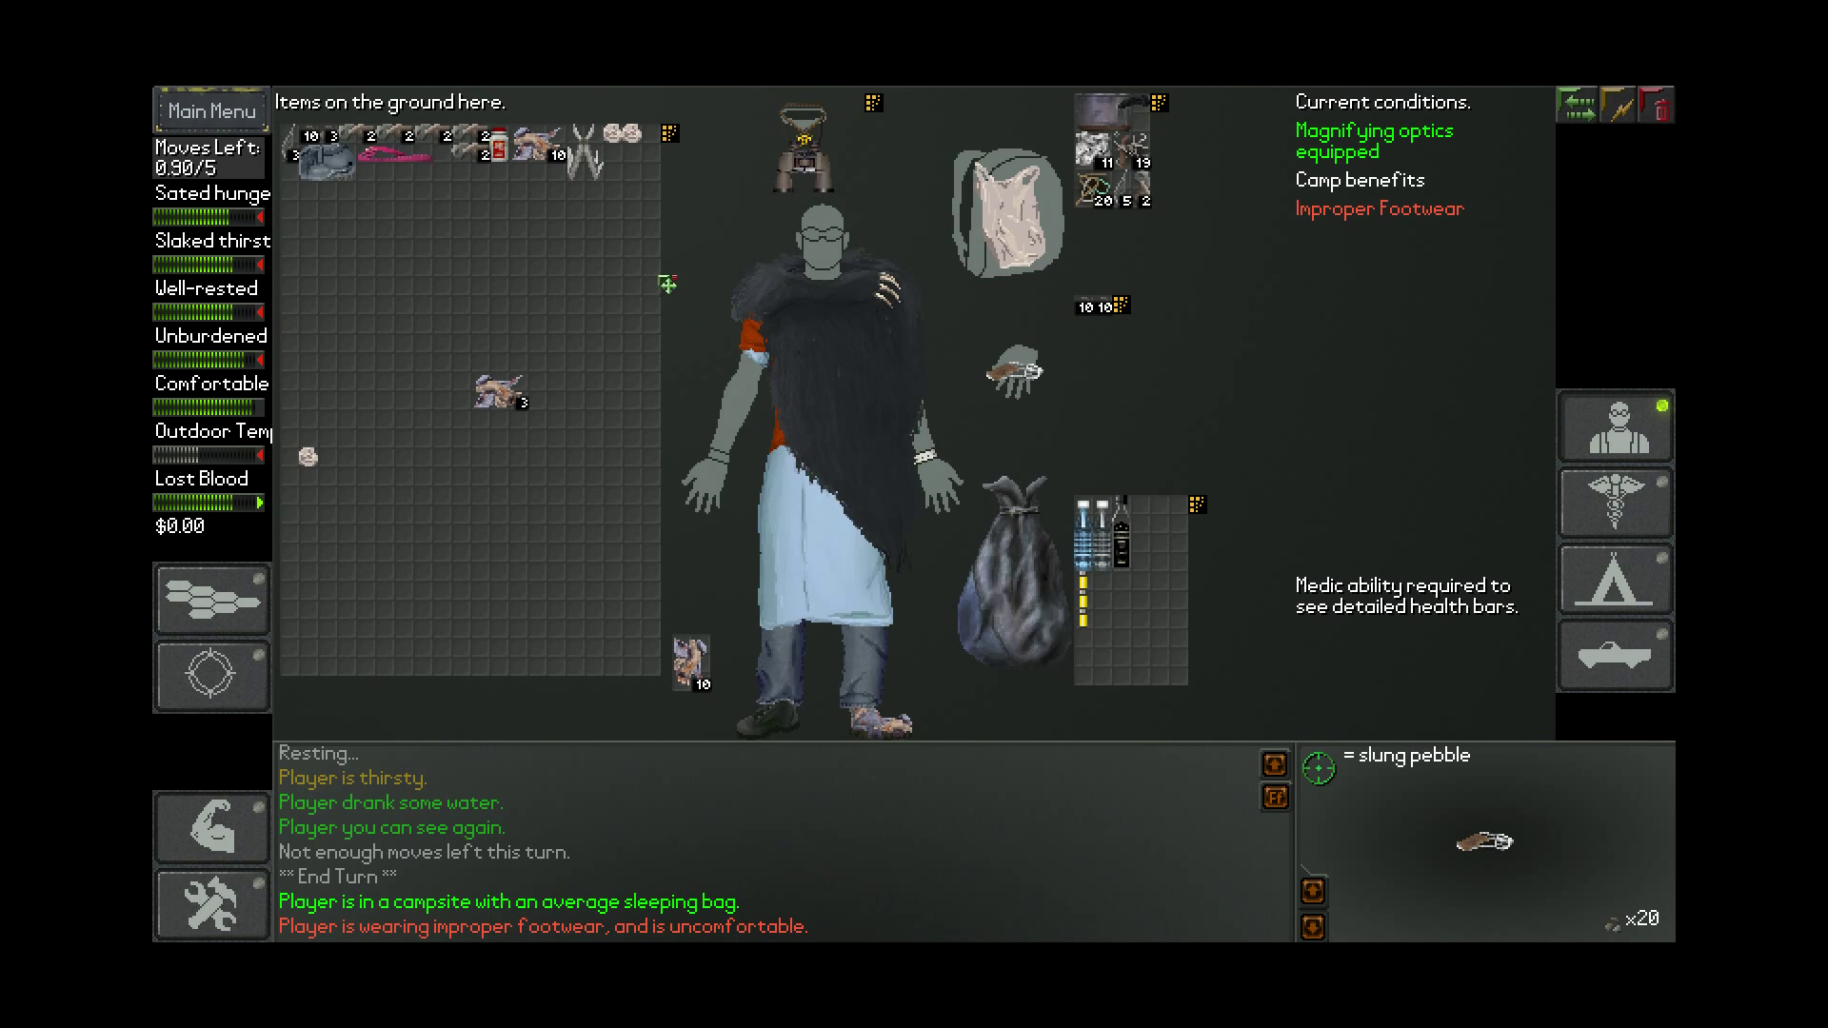
{"action": "left_click", "coordinate": [589, 169]}
{"action": "left_click", "coordinate": [1155, 529]}
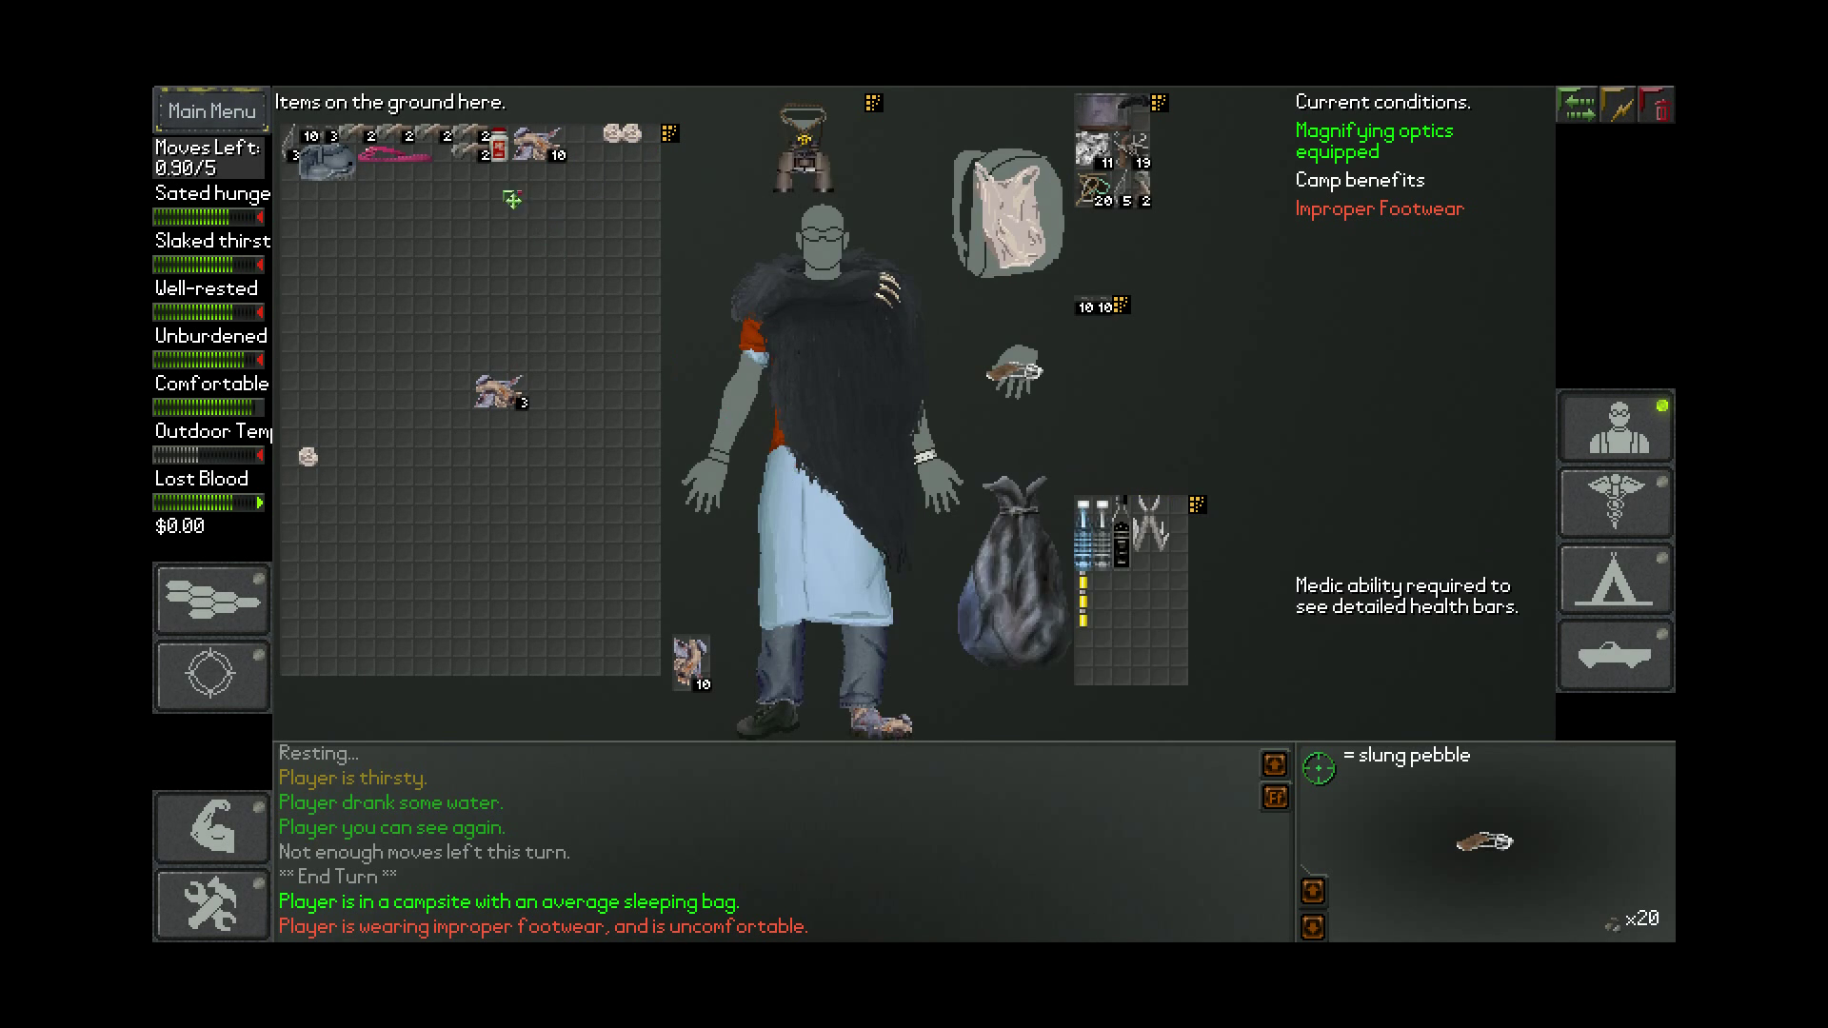
Pack the pill bottle, another ground item and two plastic shopping bags into the sack
{"action": "left_click", "coordinate": [537, 152]}
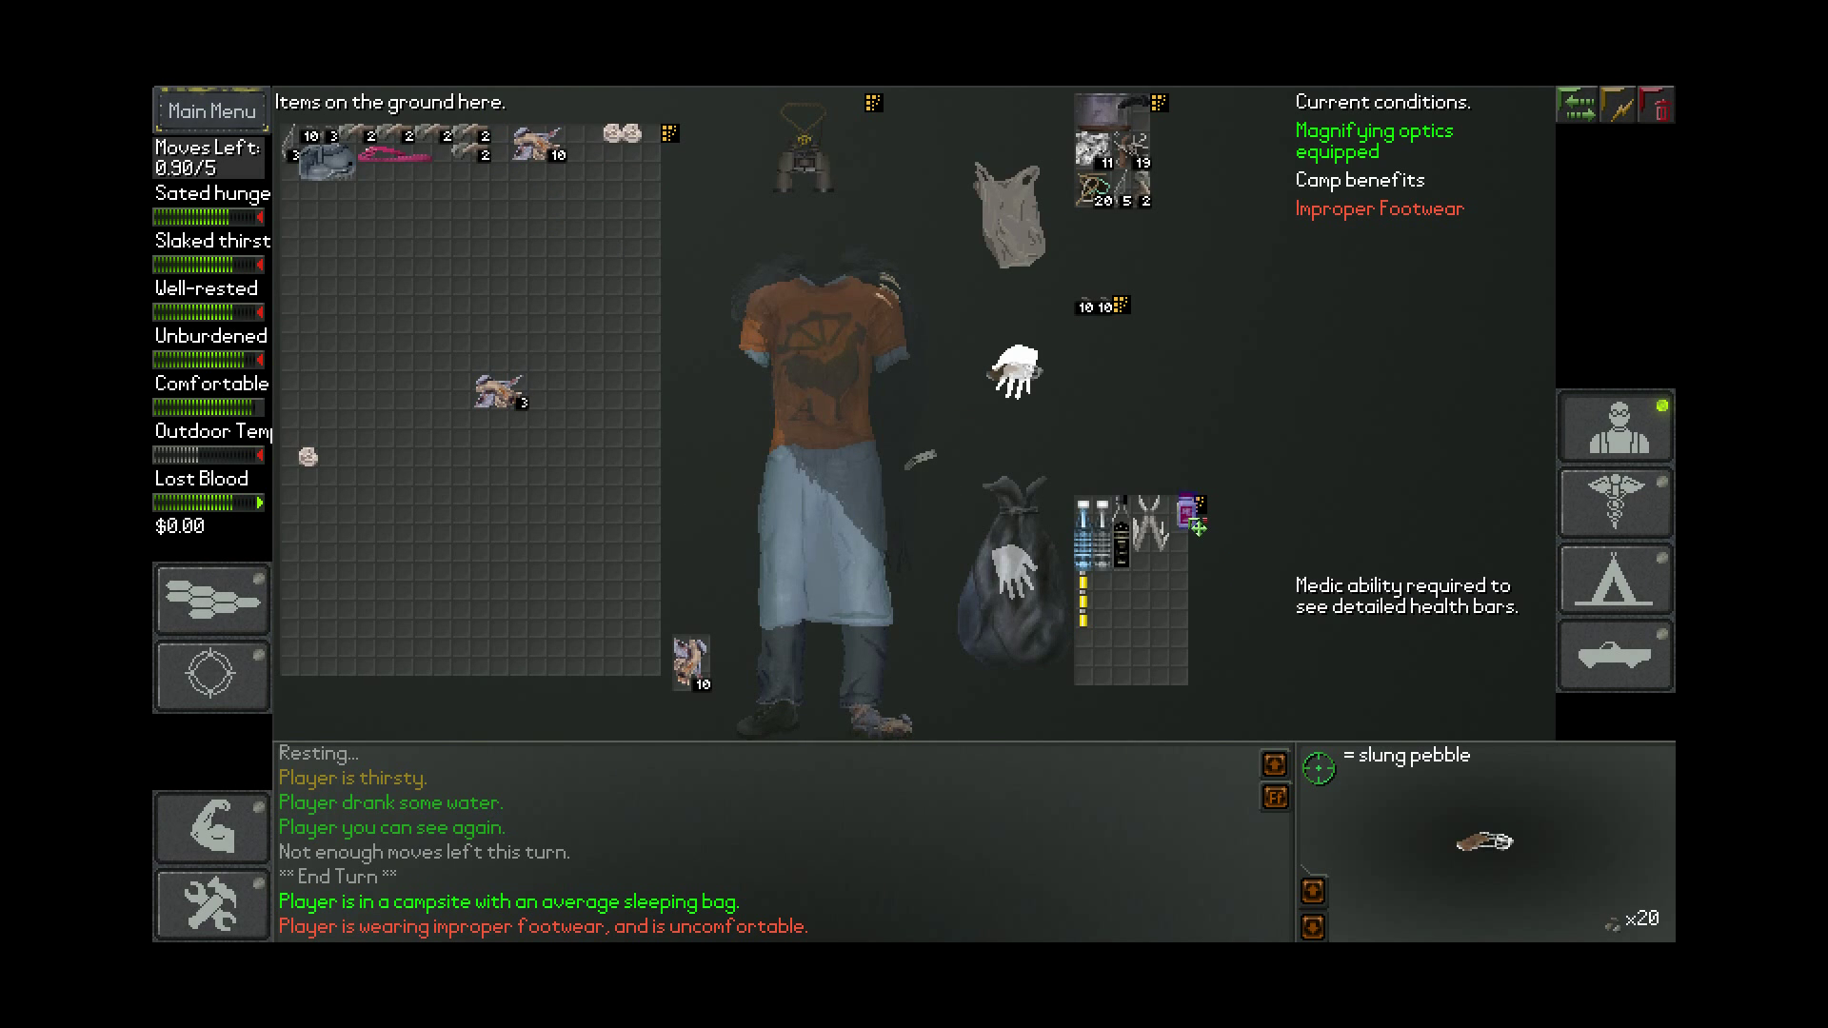
{"action": "left_click", "coordinate": [1191, 520]}
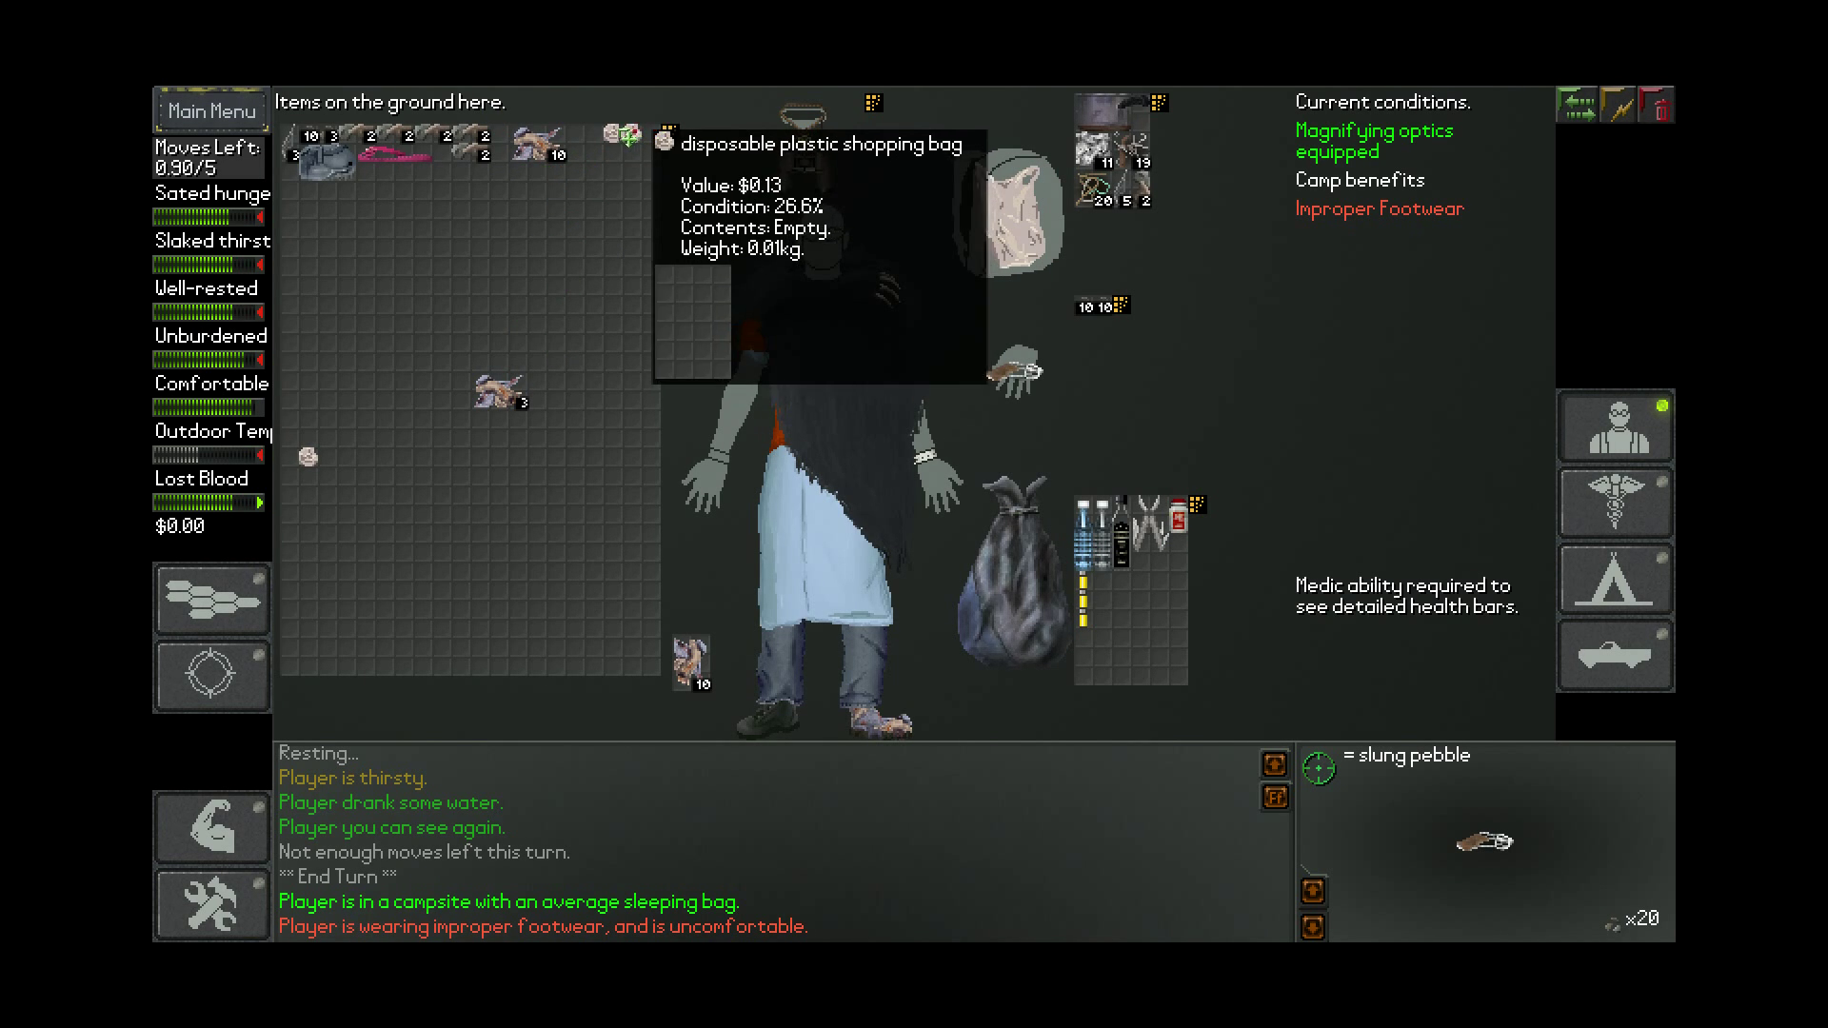
{"action": "left_click", "coordinate": [622, 134]}
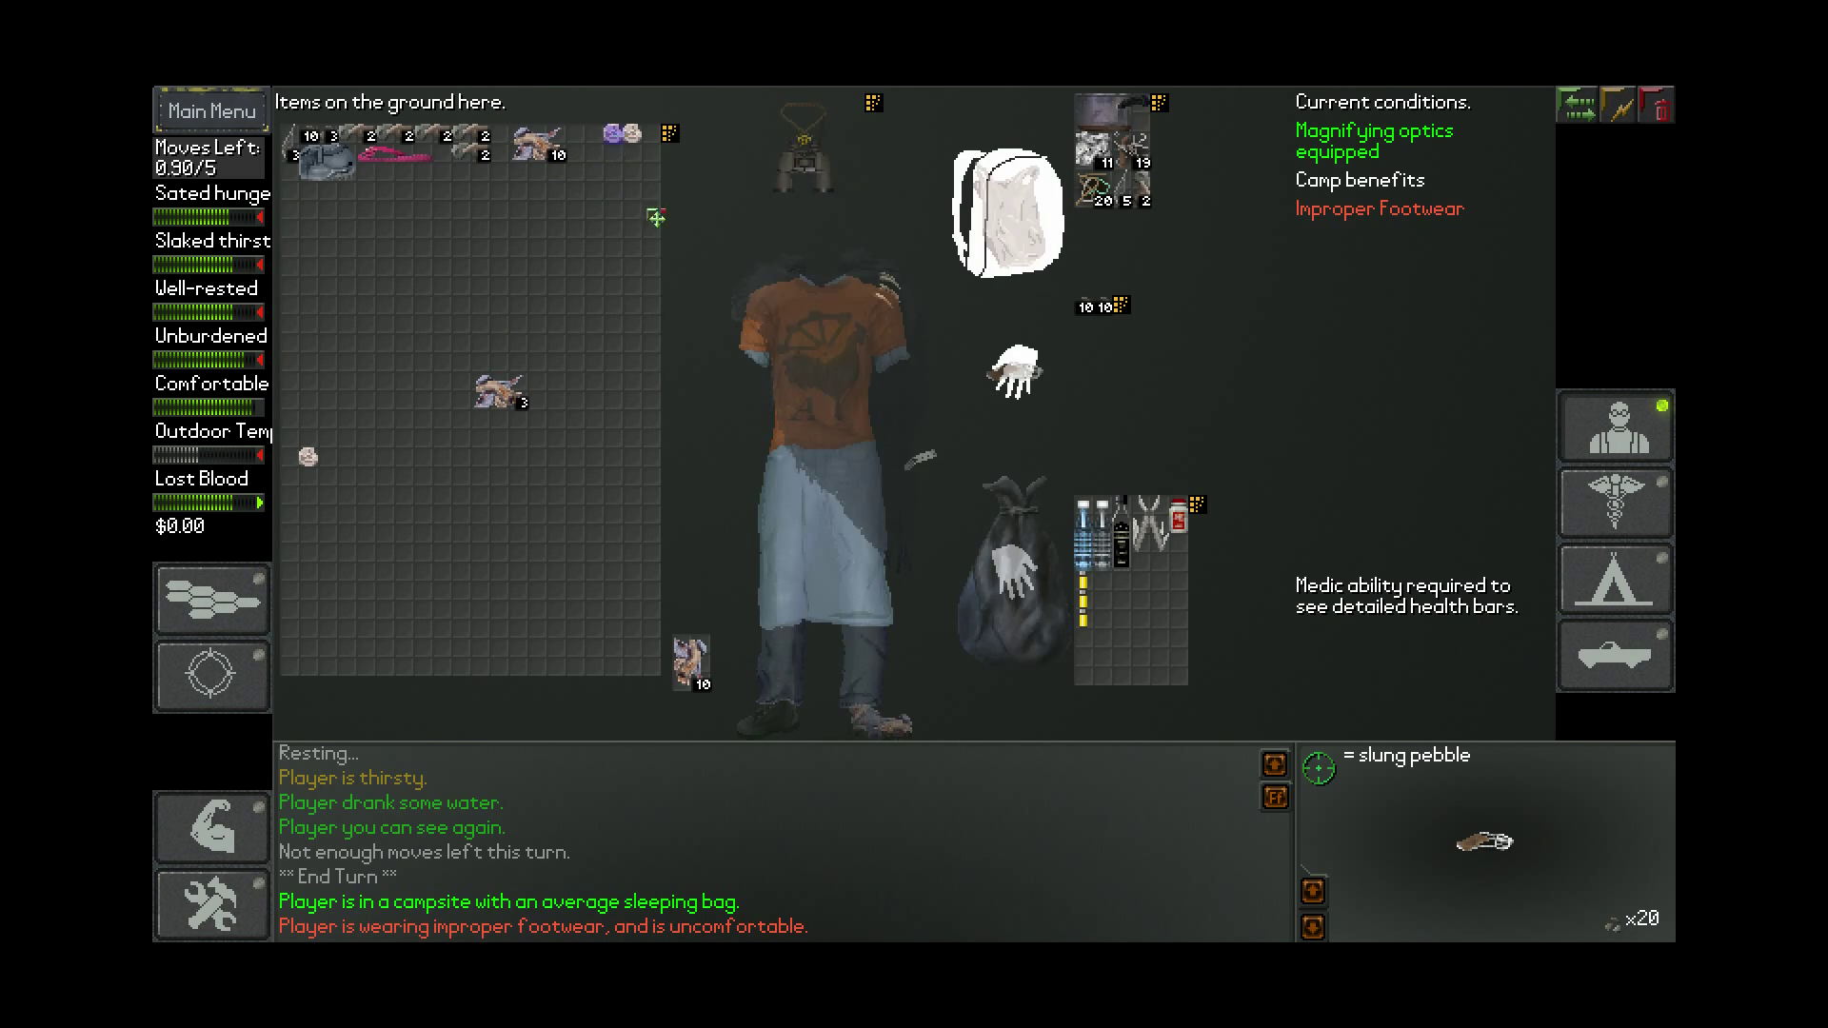
{"action": "left_click", "coordinate": [1180, 542]}
{"action": "left_click", "coordinate": [634, 134]}
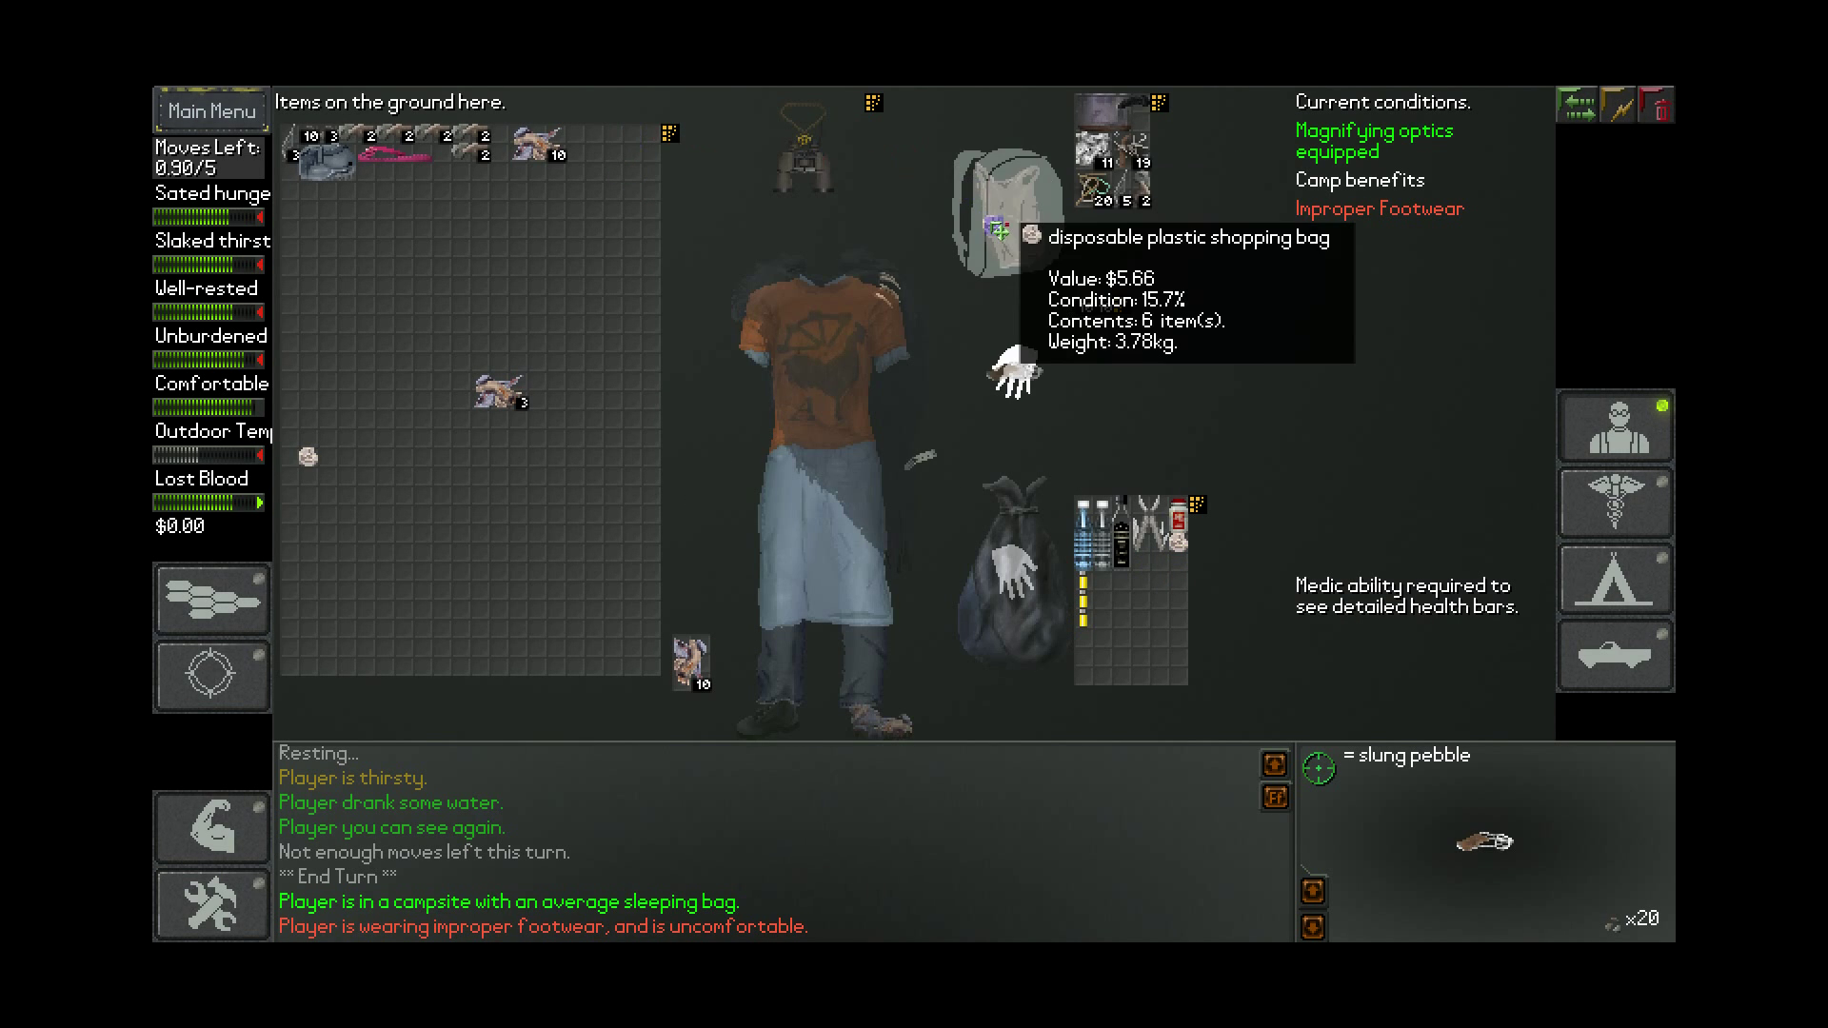
{"action": "left_click", "coordinate": [1151, 568]}
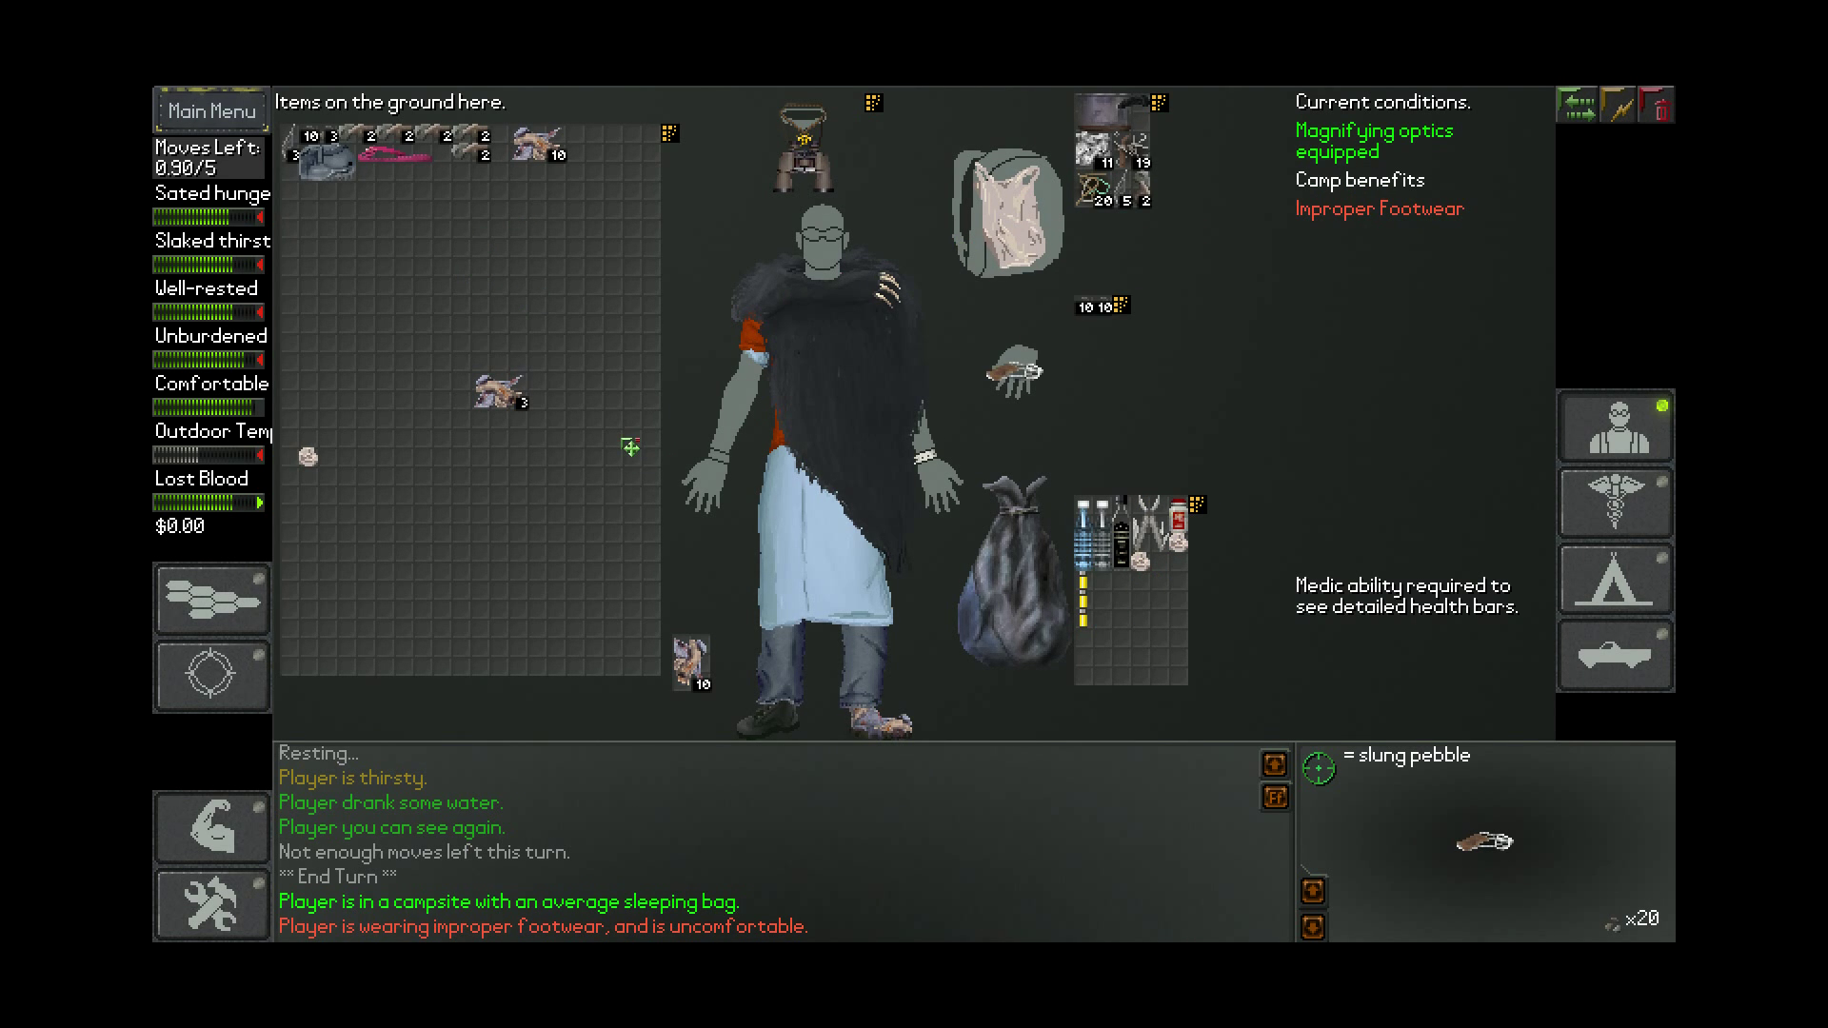
{"action": "left_click", "coordinate": [307, 456]}
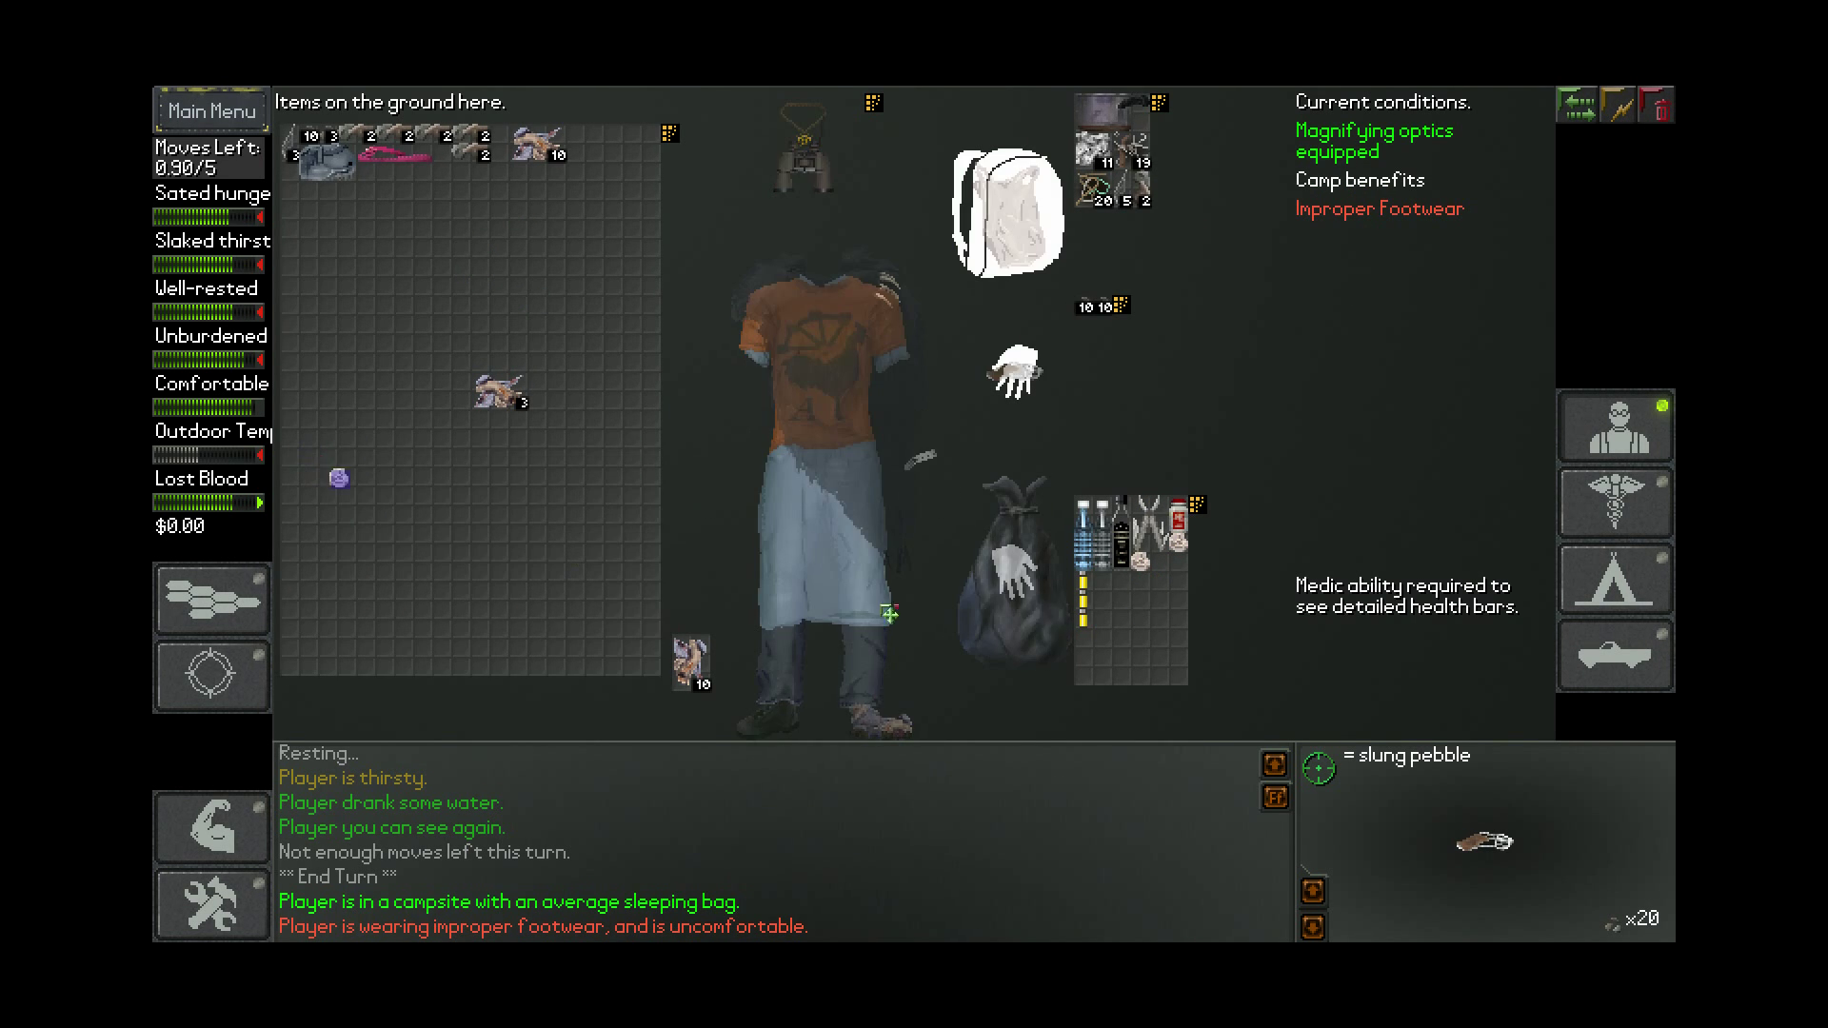
{"action": "left_click", "coordinate": [1164, 568]}
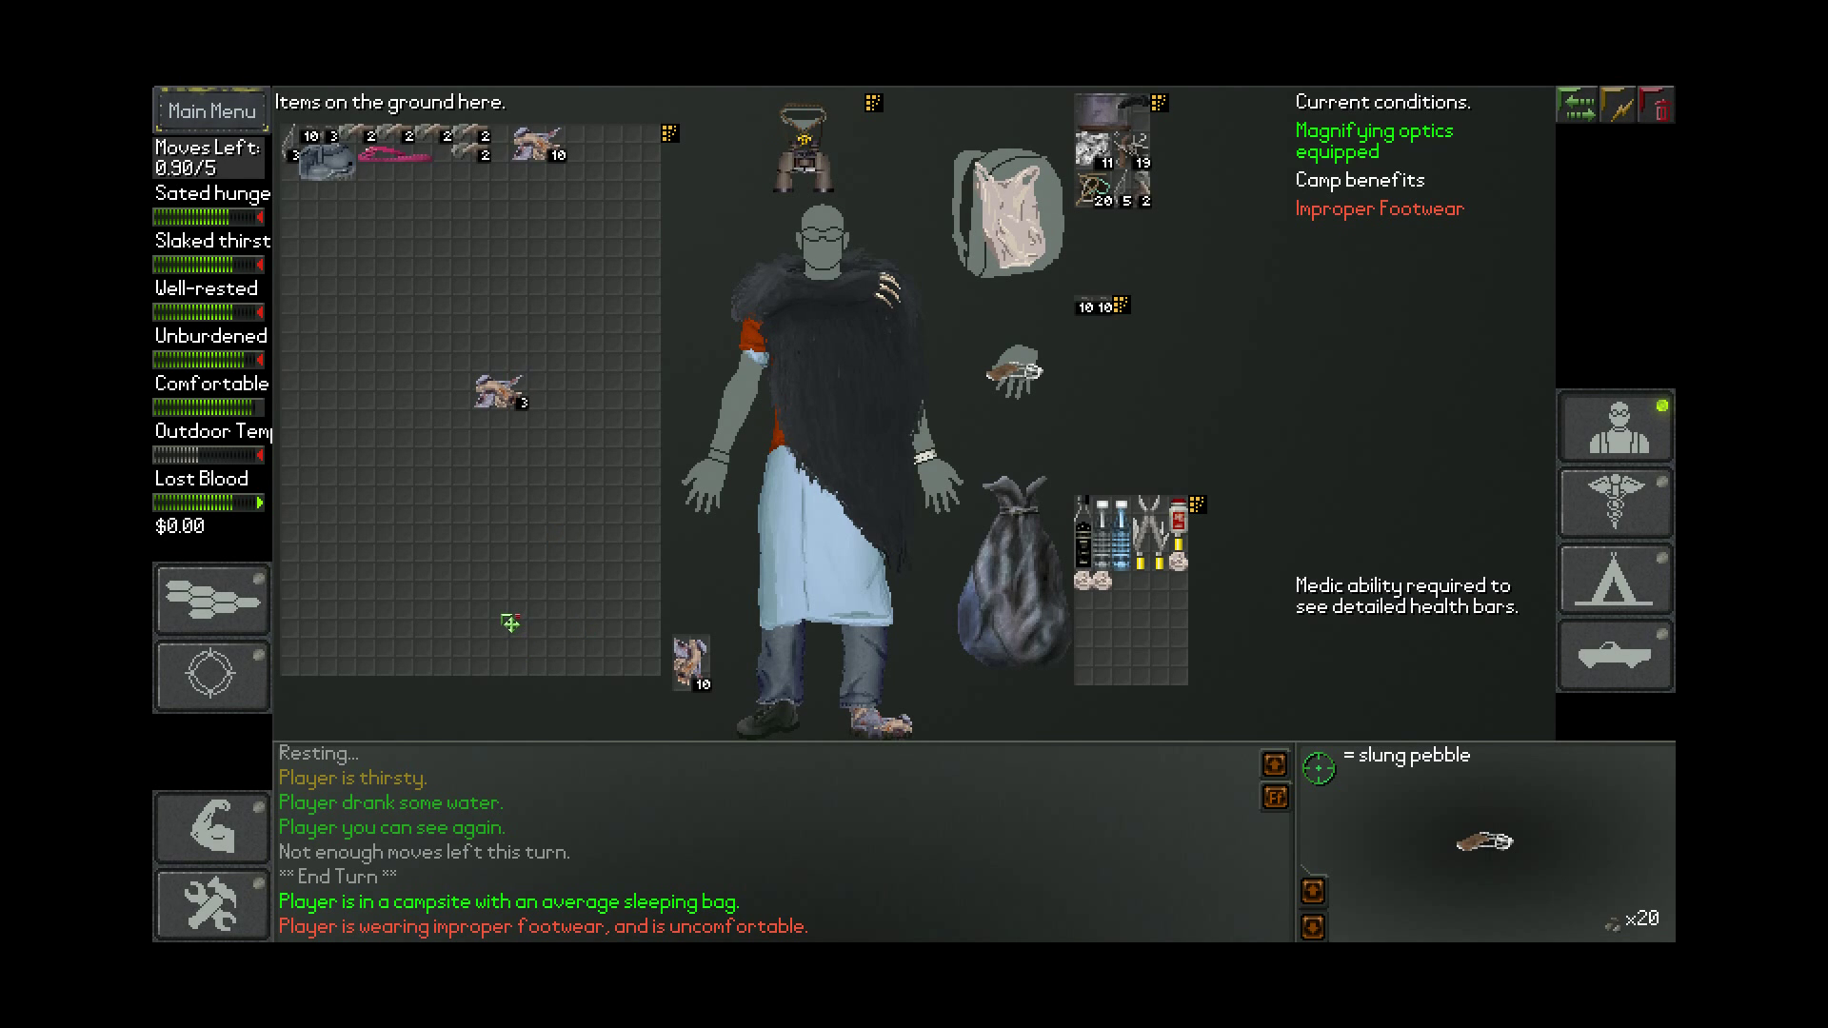
Scavenge the destroyed office building from the map and view the finds in the inventory
{"action": "key", "text": "m"}
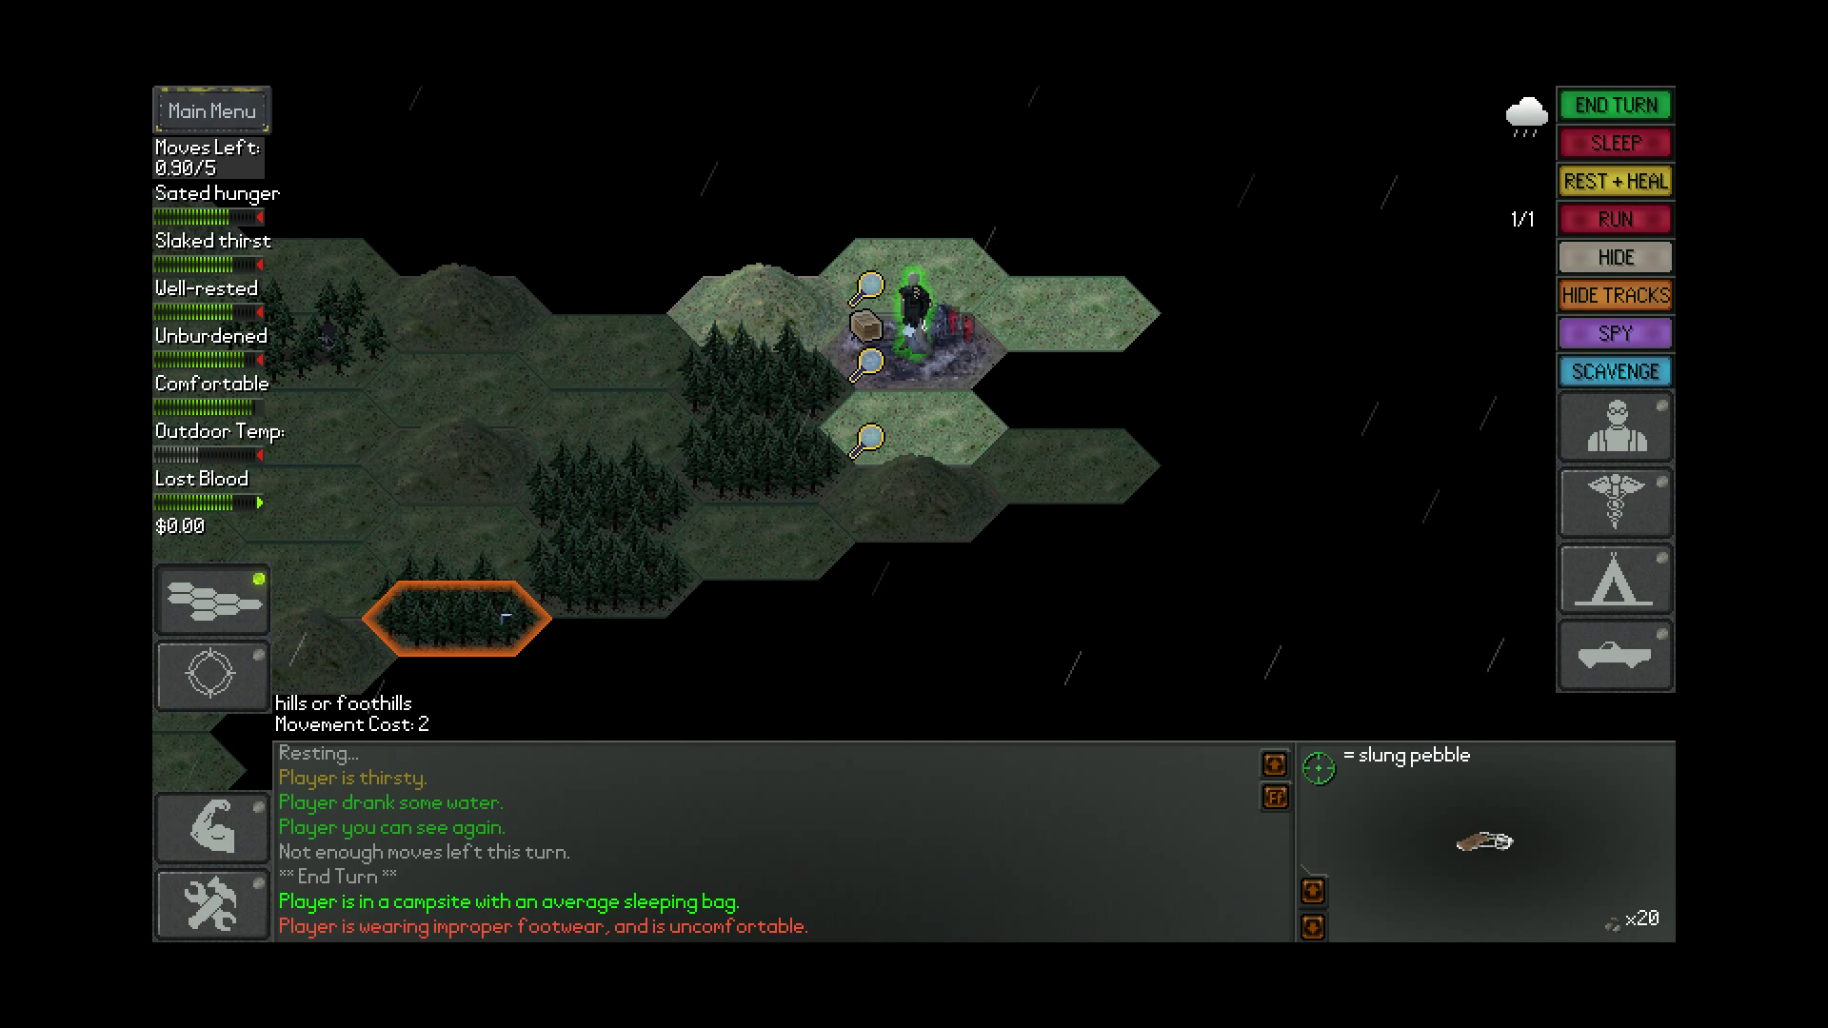
{"action": "key", "text": "s"}
{"action": "left_click_drag", "start_coordinate": [414, 483], "coordinate": [779, 588]}
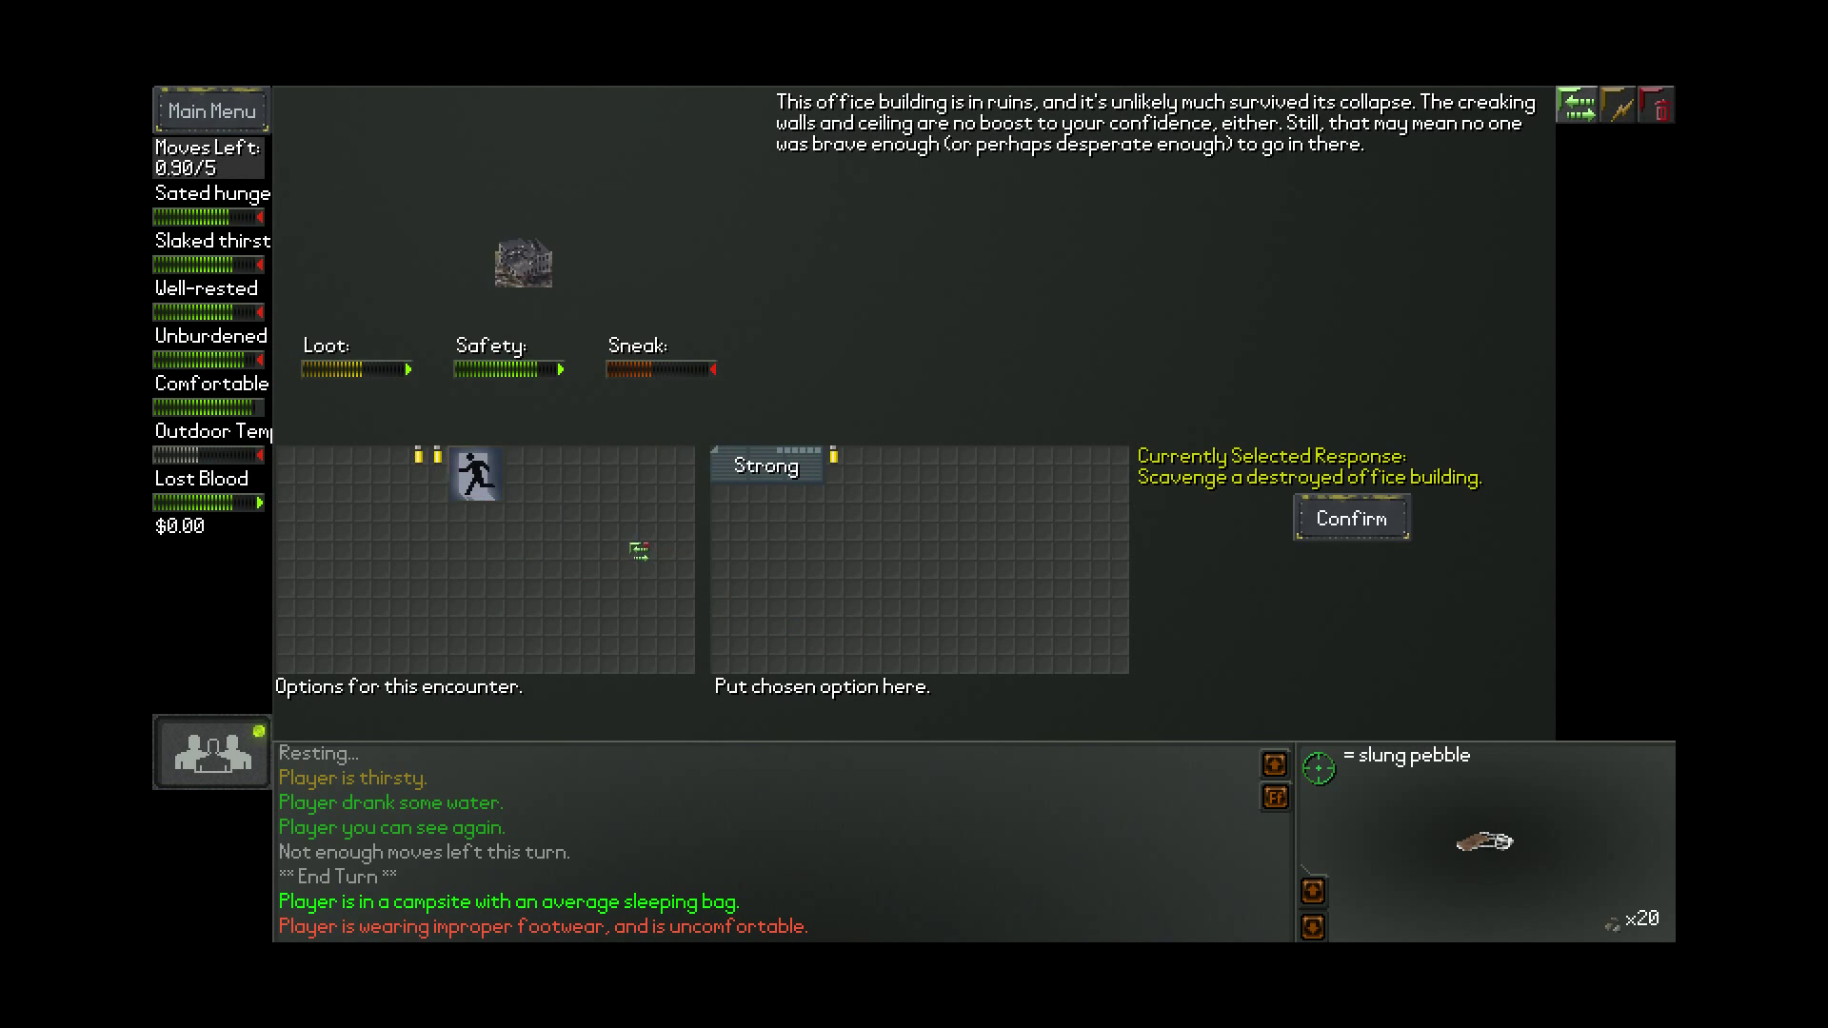
{"action": "key", "text": "Return"}
{"action": "key", "text": "Return"}
{"action": "key", "text": "i"}
{"action": "mouse_move", "coordinate": [642, 152]}
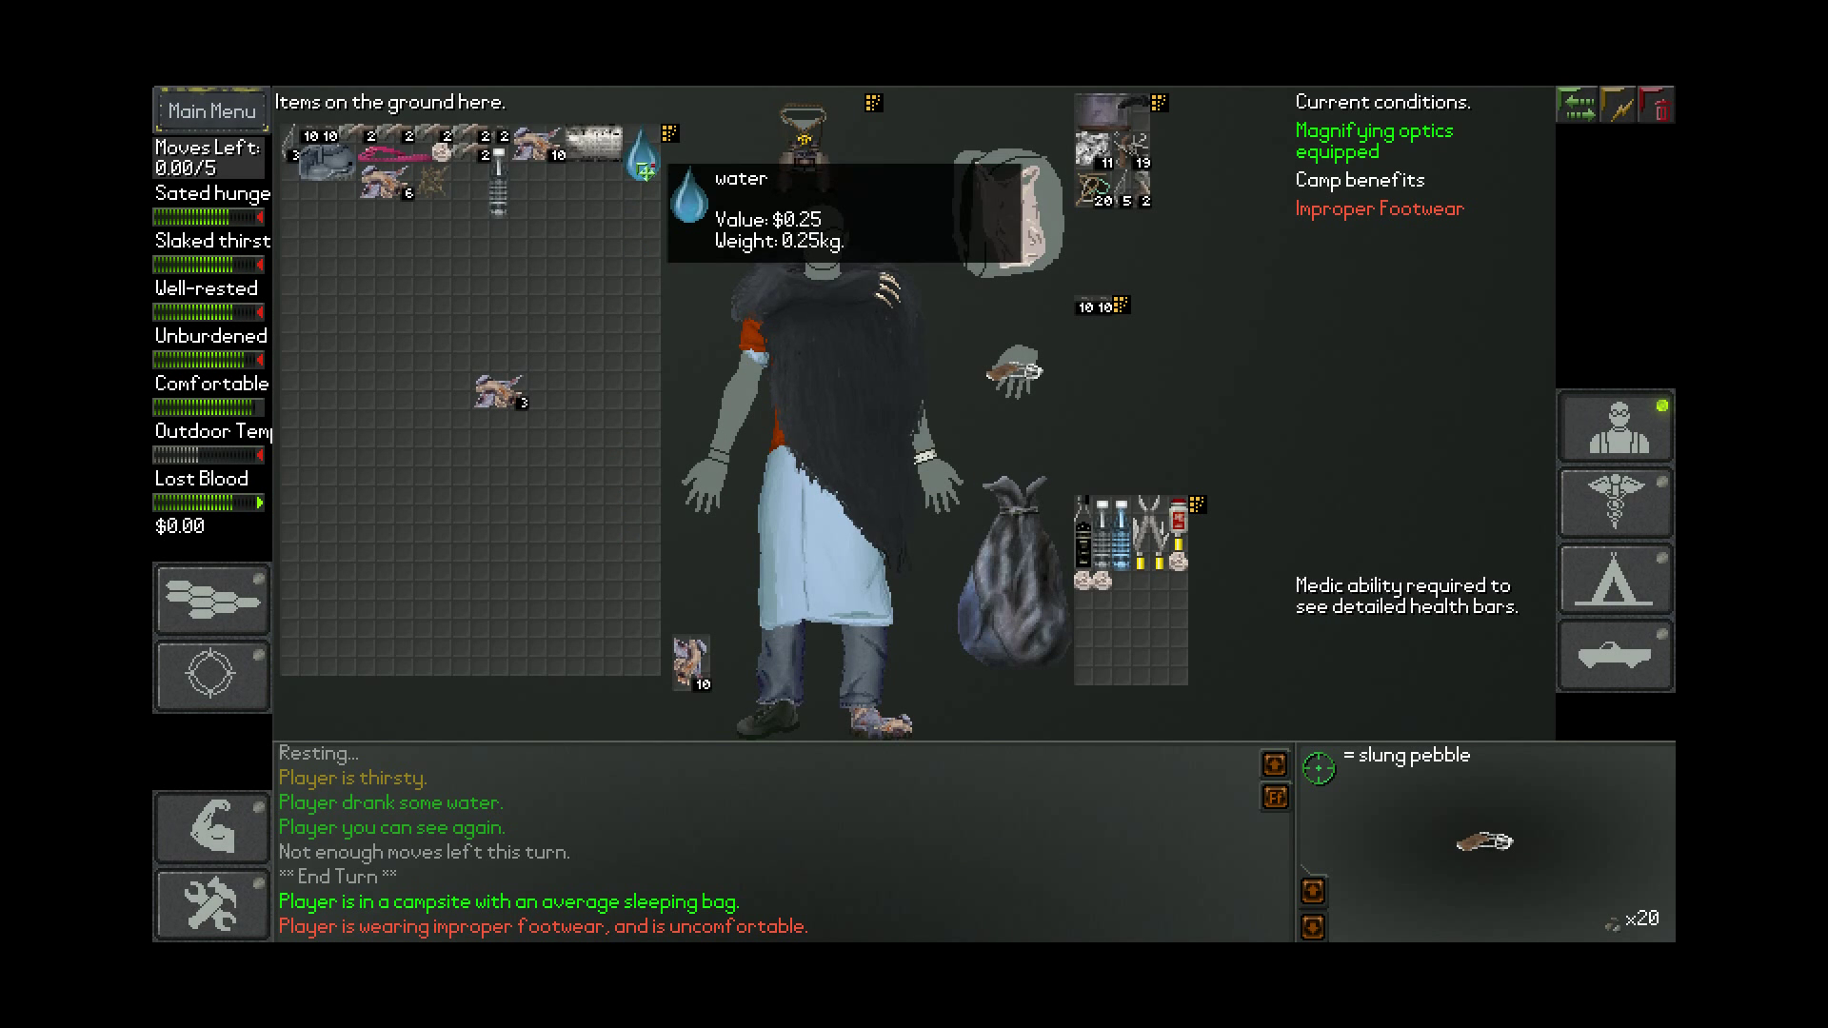
Pour the found water into the whiskey bottle, sort the ground items, and pack a shopping bag into the sack
{"action": "left_click_drag", "start_coordinate": [646, 164], "coordinate": [1089, 547]}
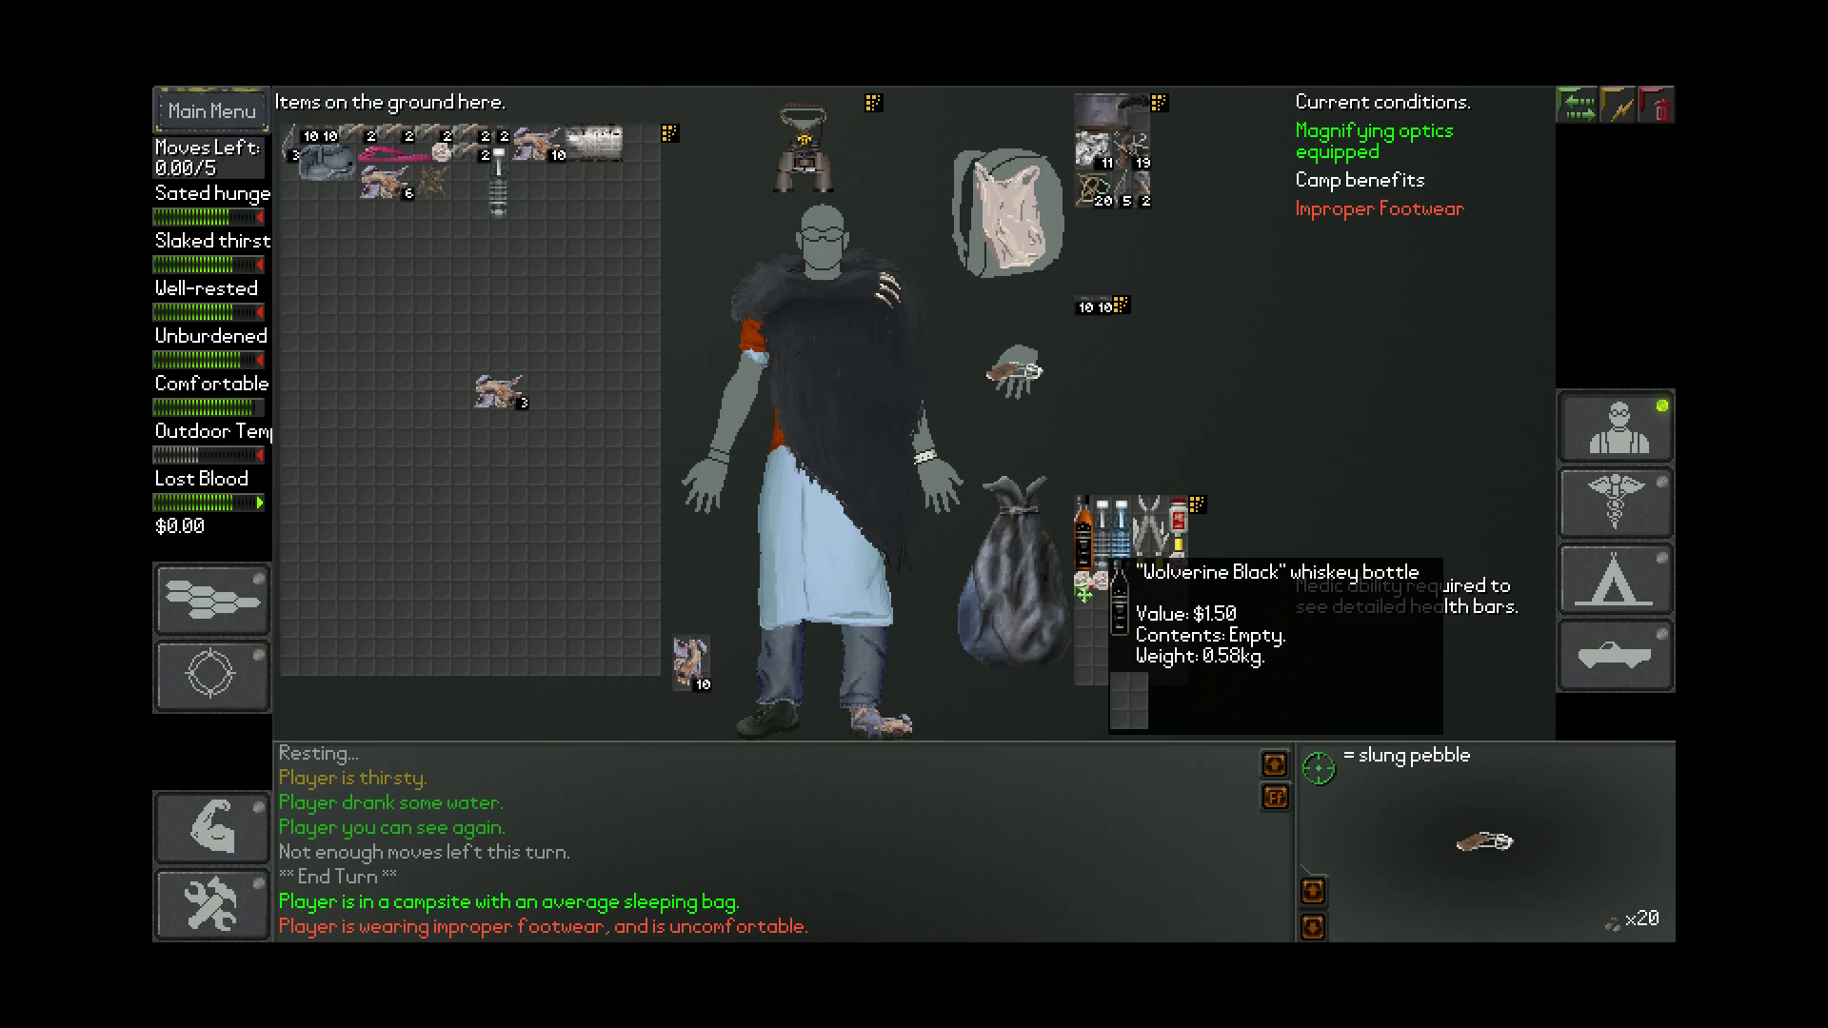
{"action": "left_click", "coordinate": [1088, 548]}
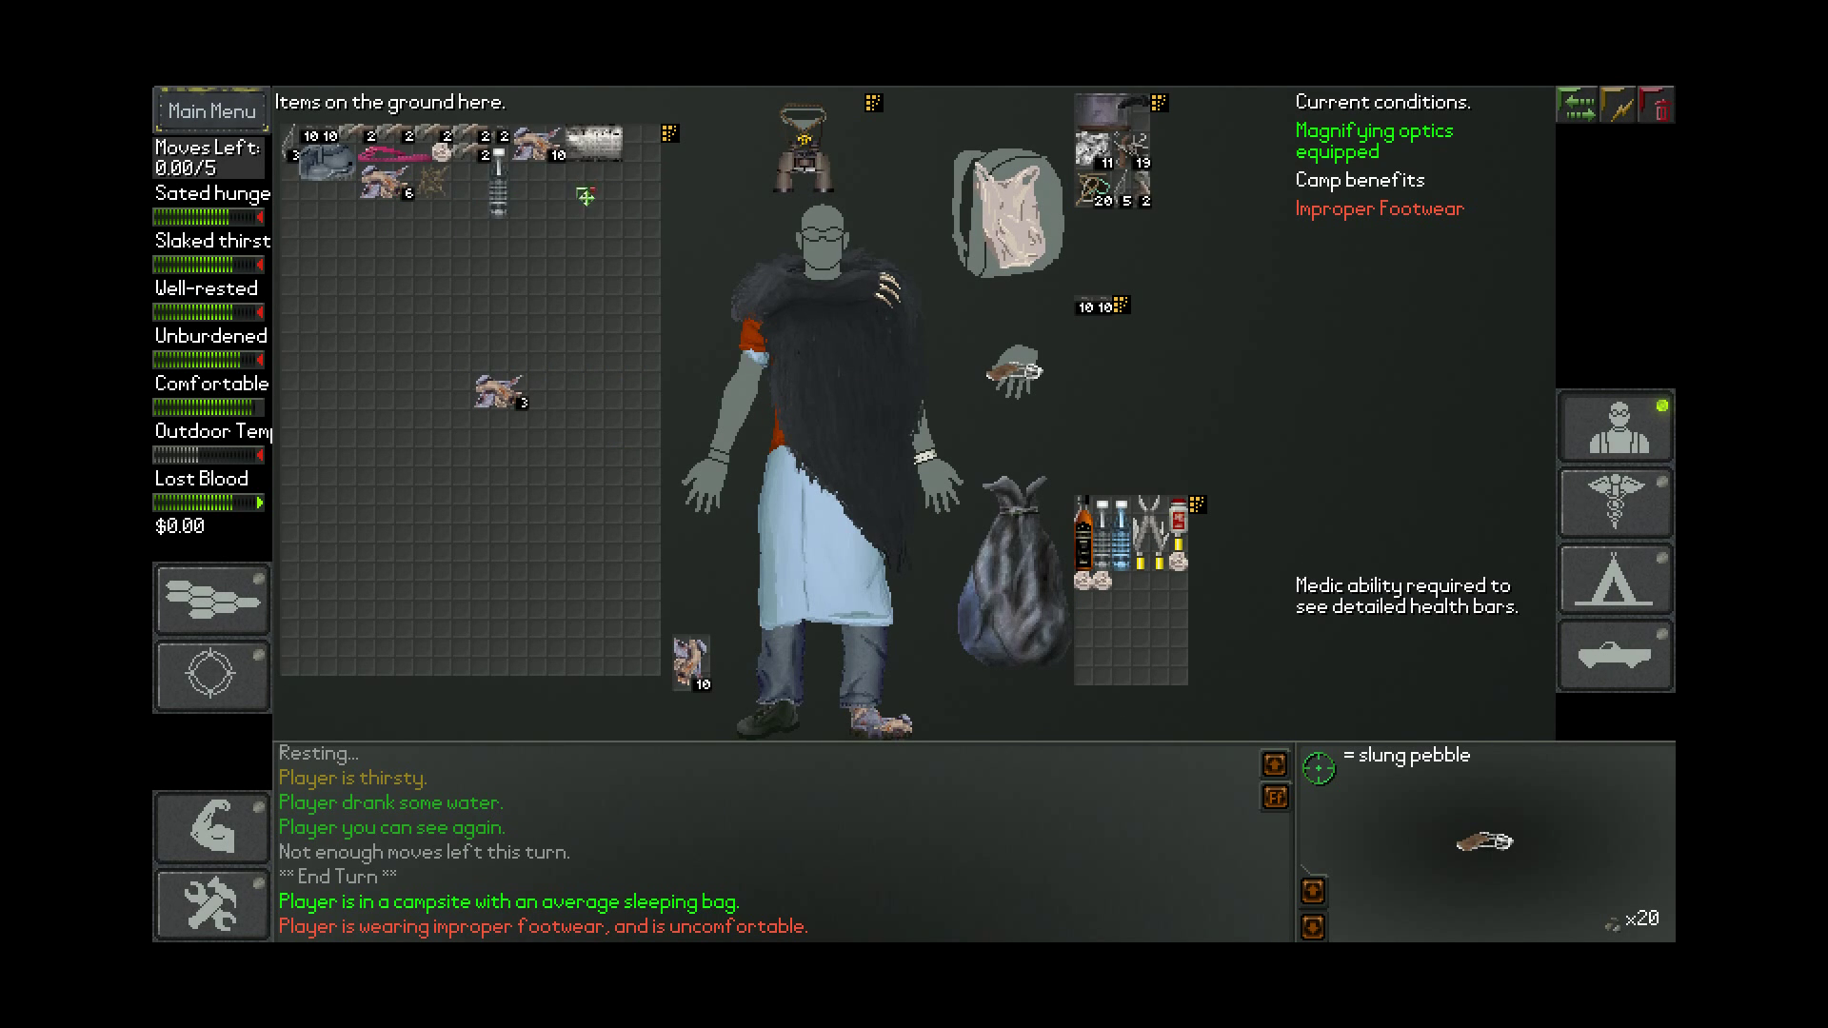
{"action": "left_click", "coordinate": [670, 136]}
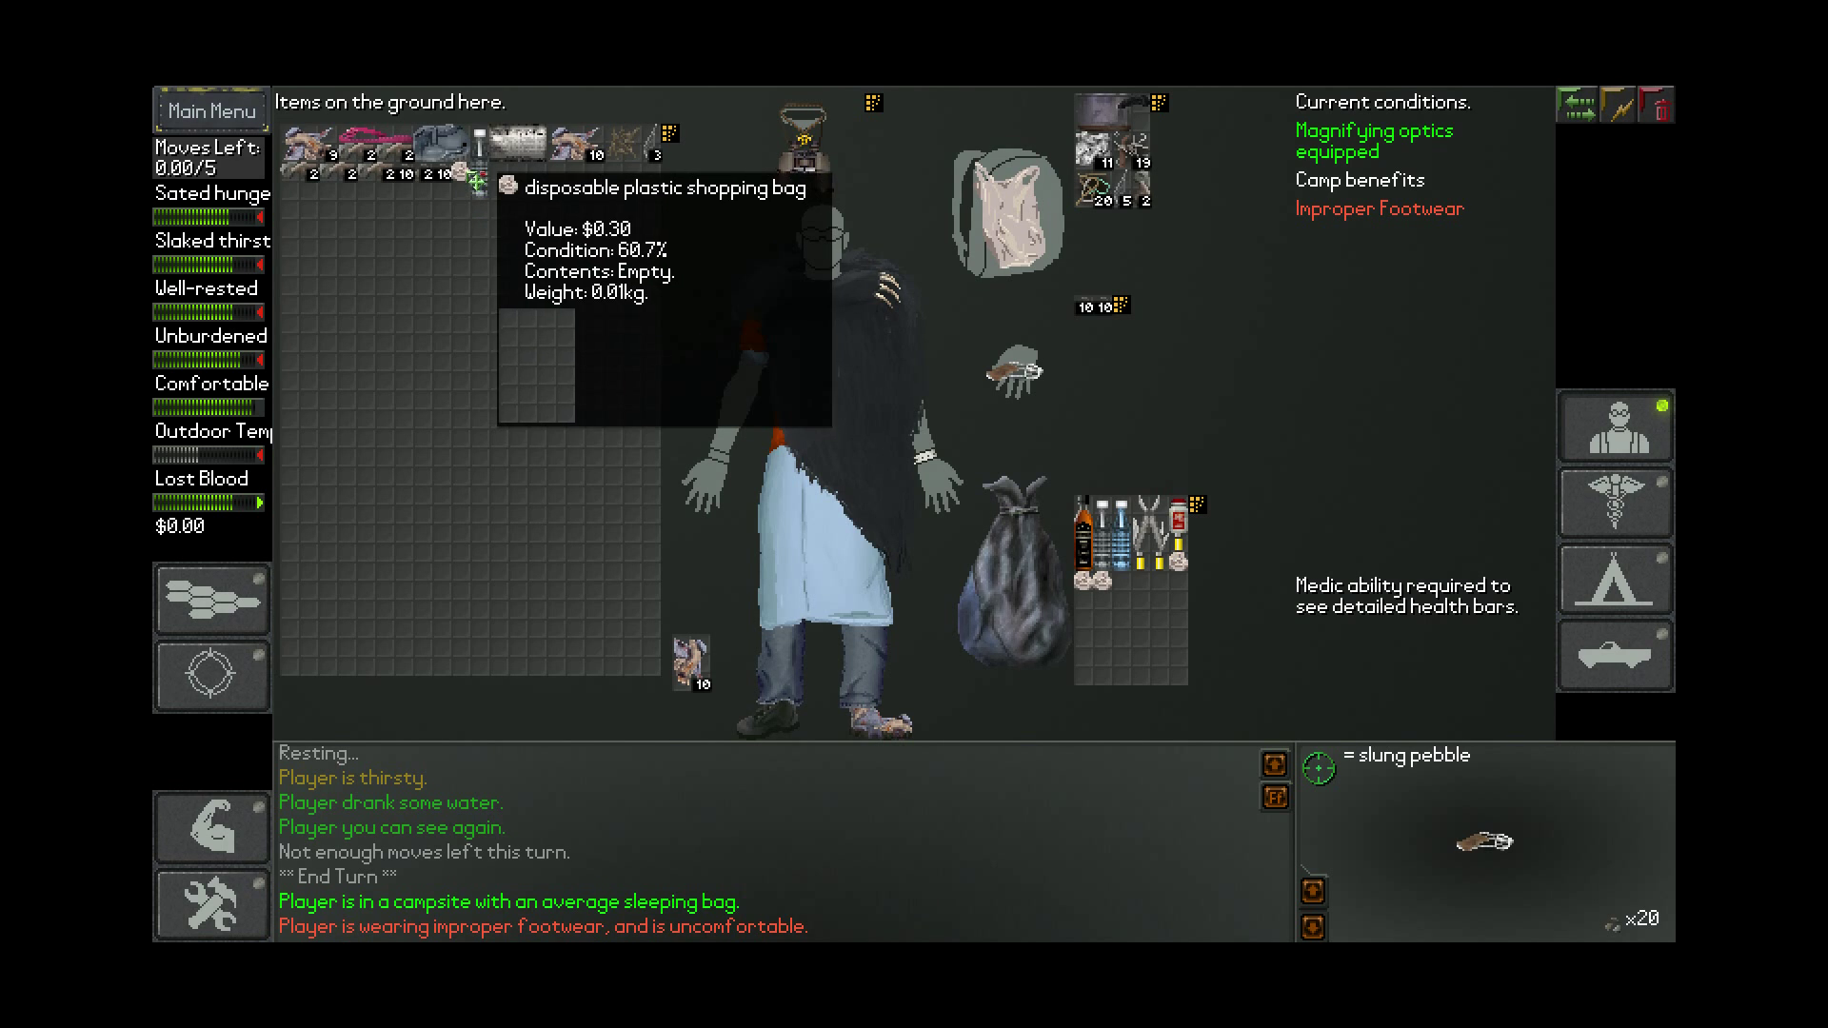
{"action": "left_click_drag", "start_coordinate": [477, 181], "coordinate": [1045, 604]}
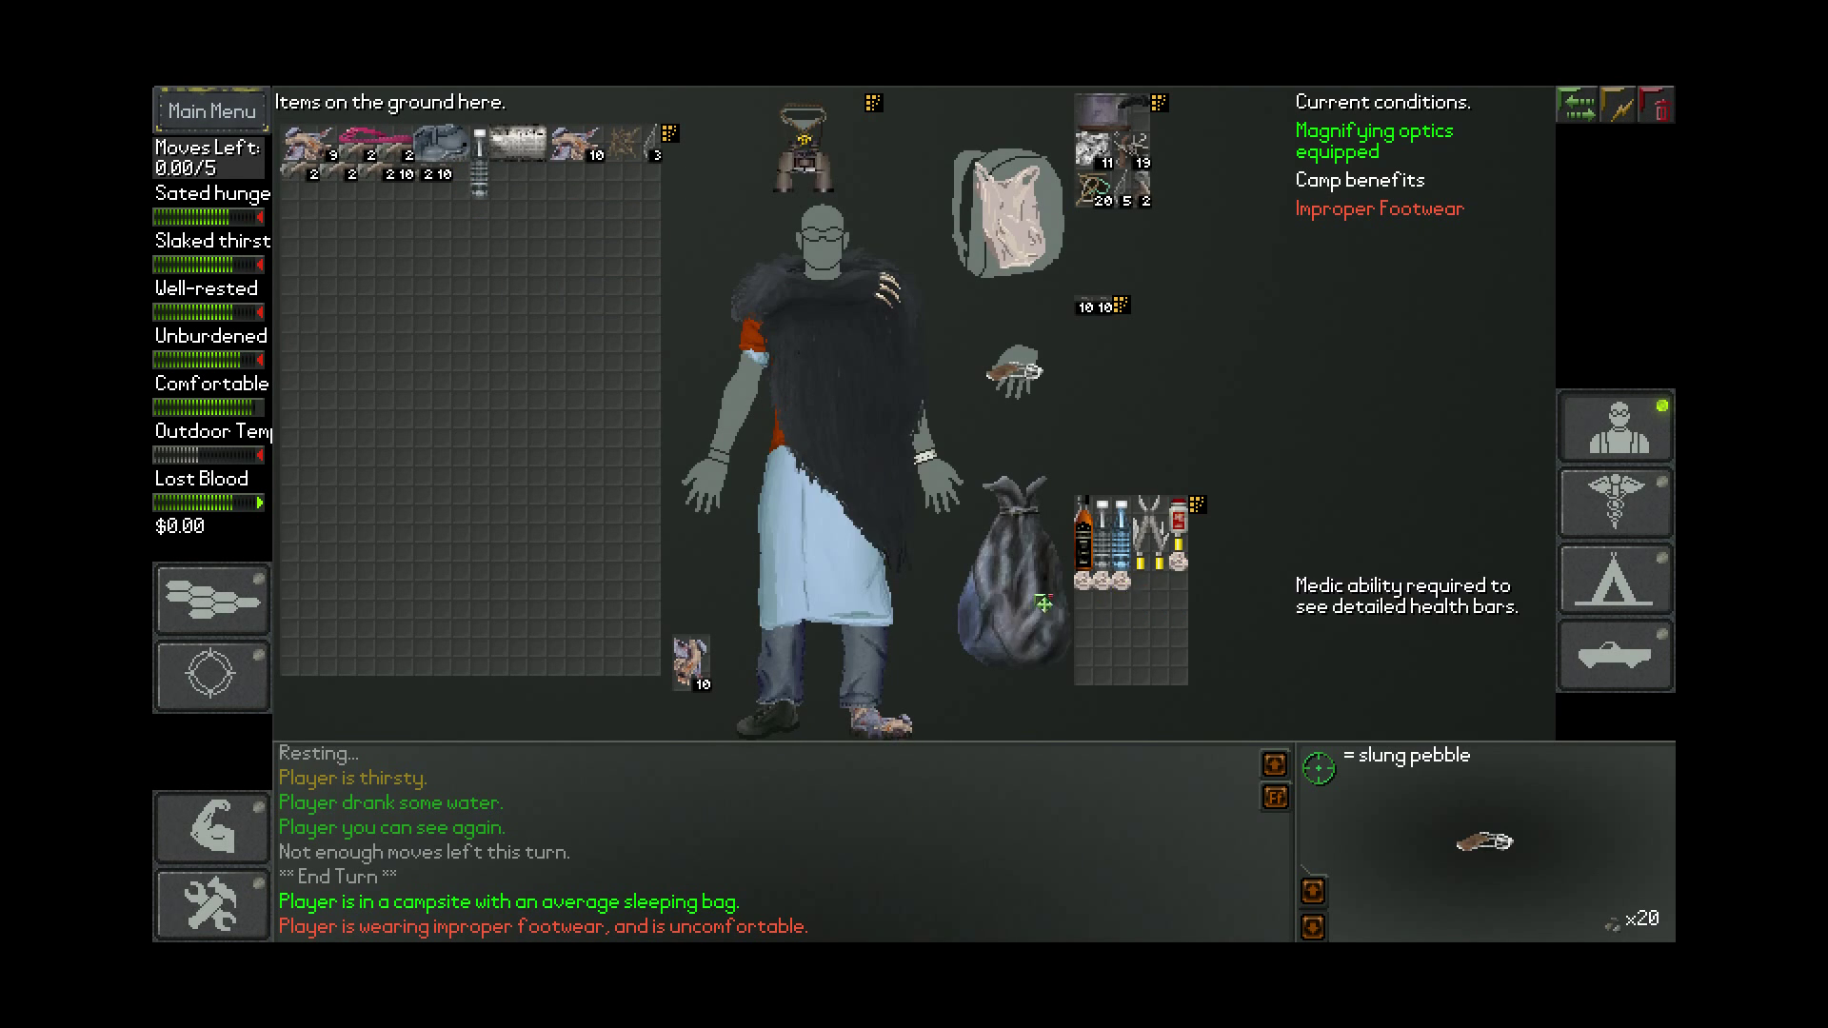